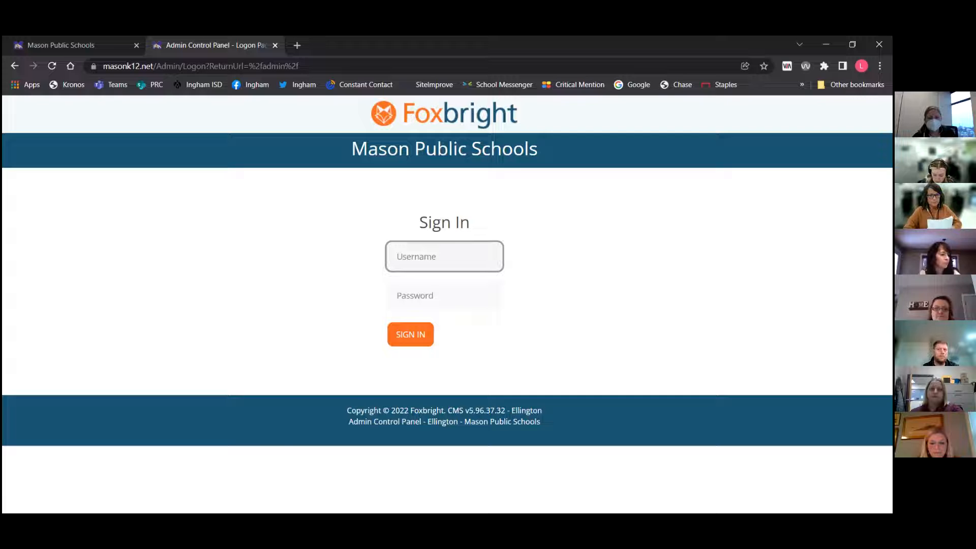
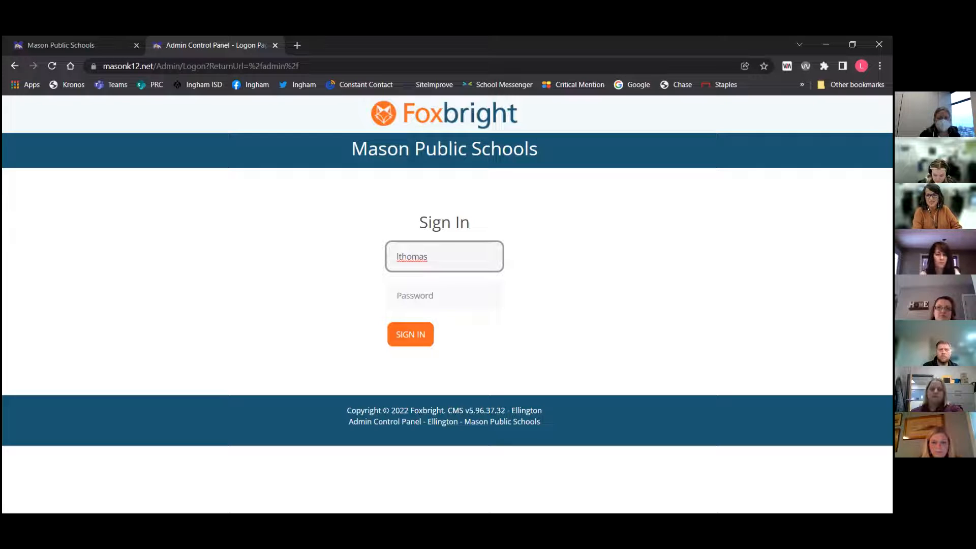
Try to sign in to the admin control panel with the username and account password
key(Tab)
text(***)
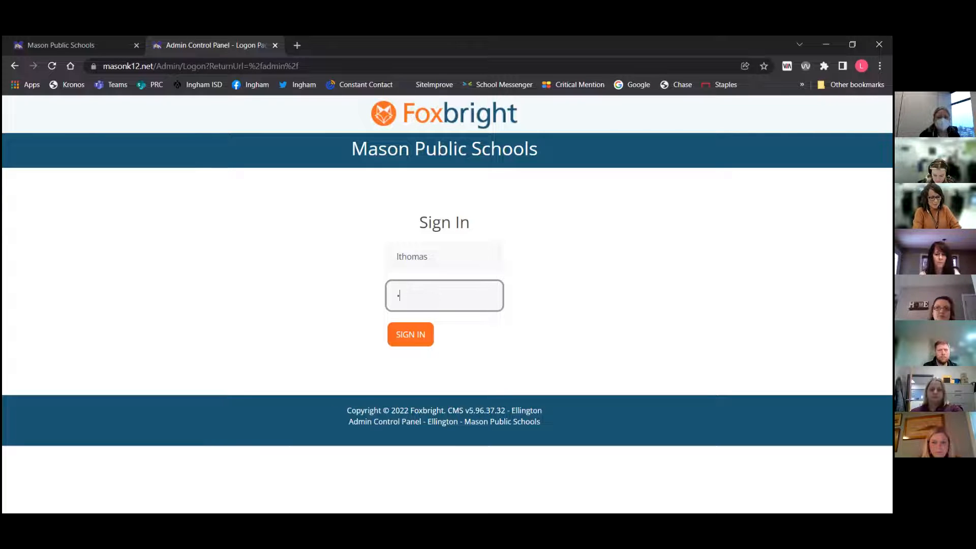
text(******)
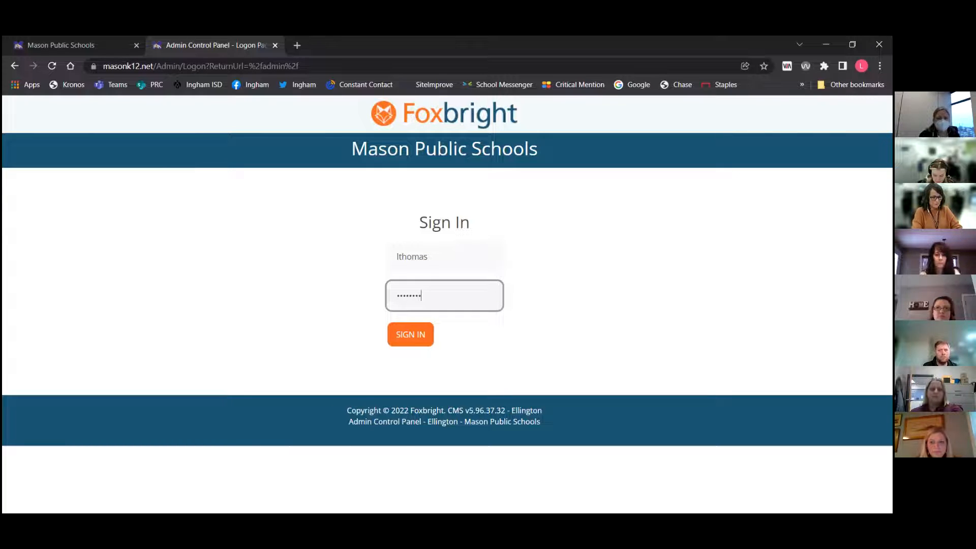
text(*)
key(Return)
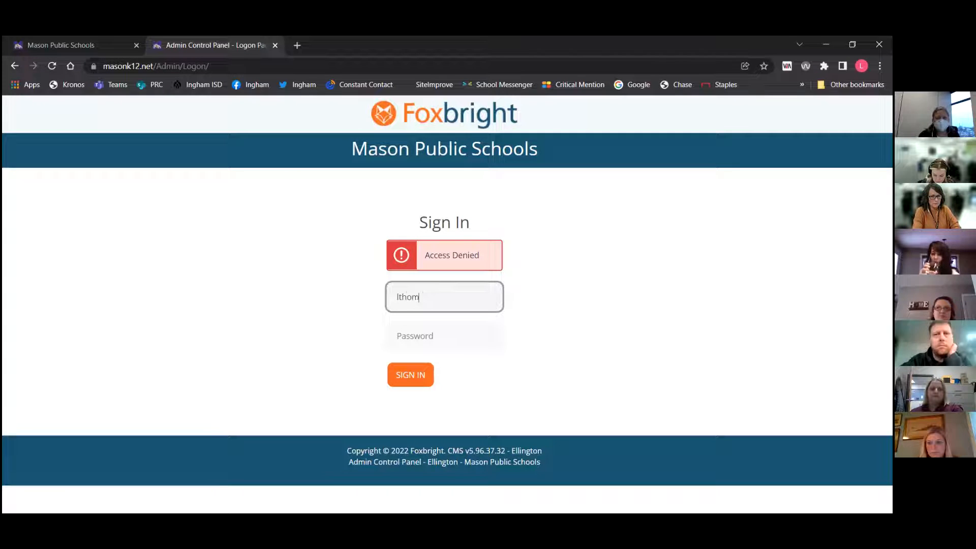
Retry signing in after re-entering the username and account password
key(Tab)
text(*****)
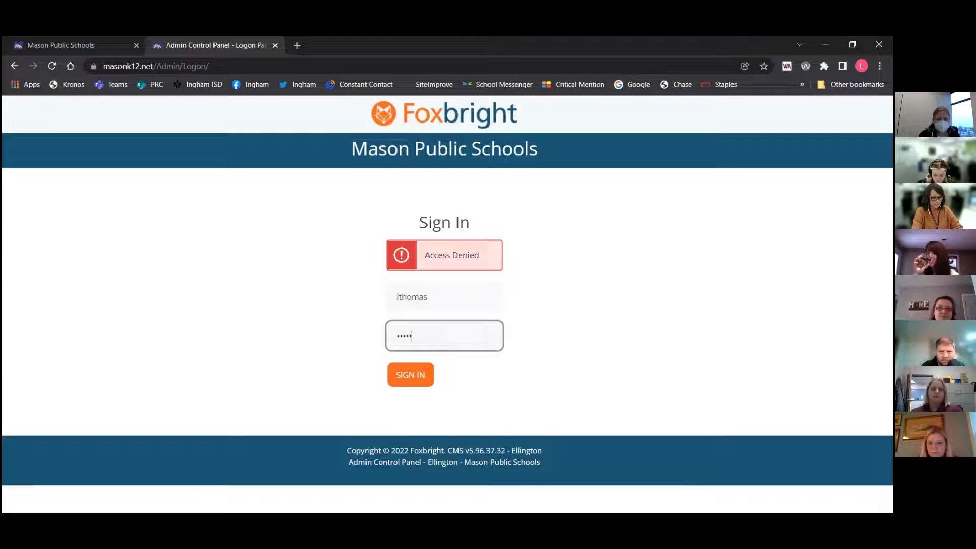
text(****)
key(Return)
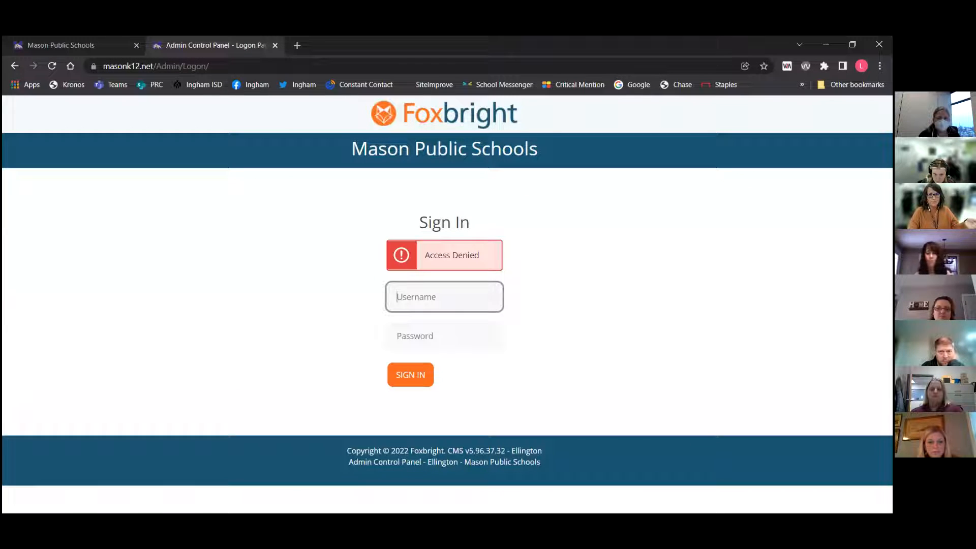
Attempt the sign-in a third time with the same username and a re-entered account password
key(Tab)
text(••••)
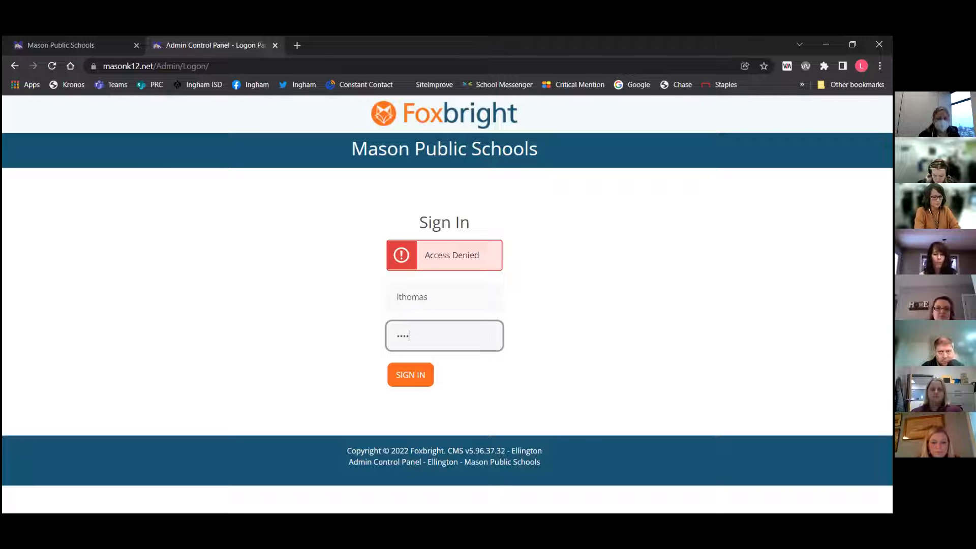
text(•••)
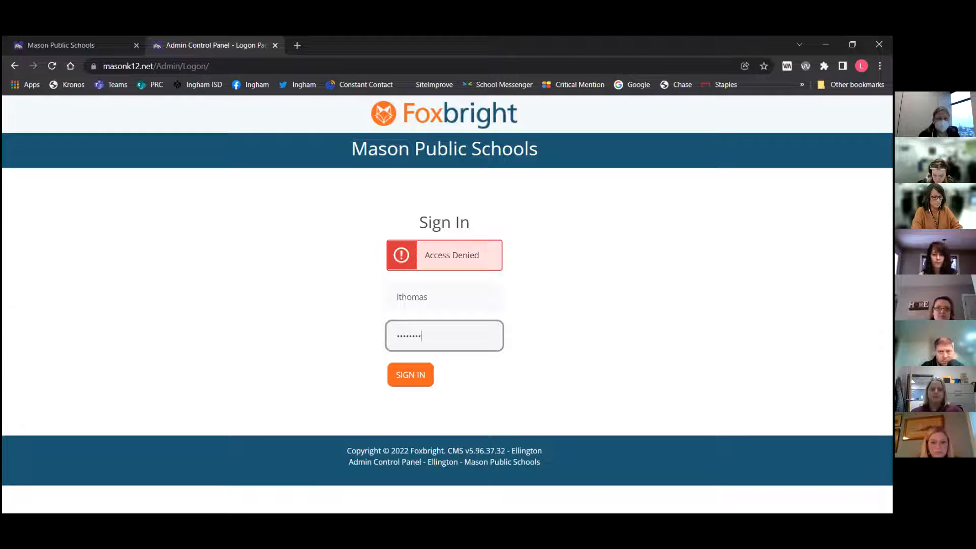
text(••)
key(Return)
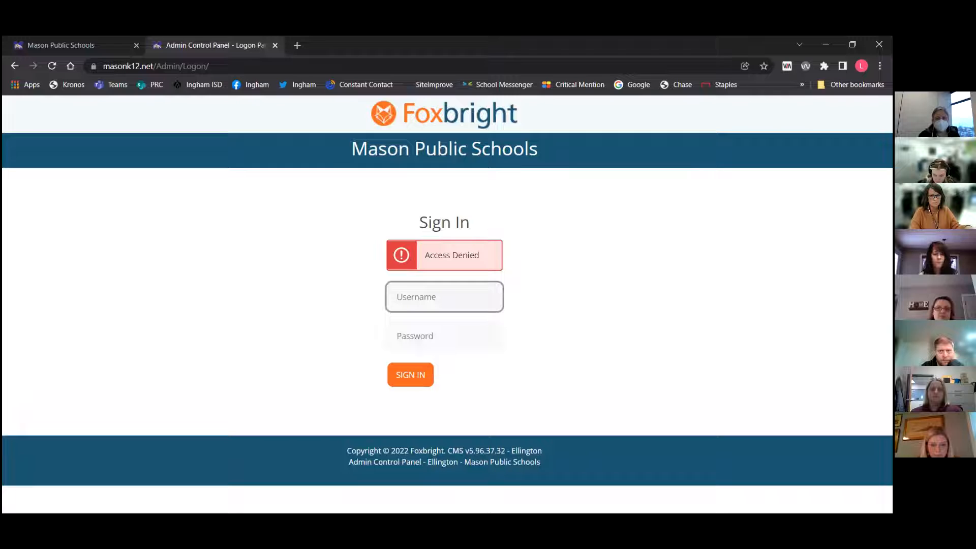
Sign in to the admin control panel with the alternate username and account password
text(lonnie)
key(Tab)
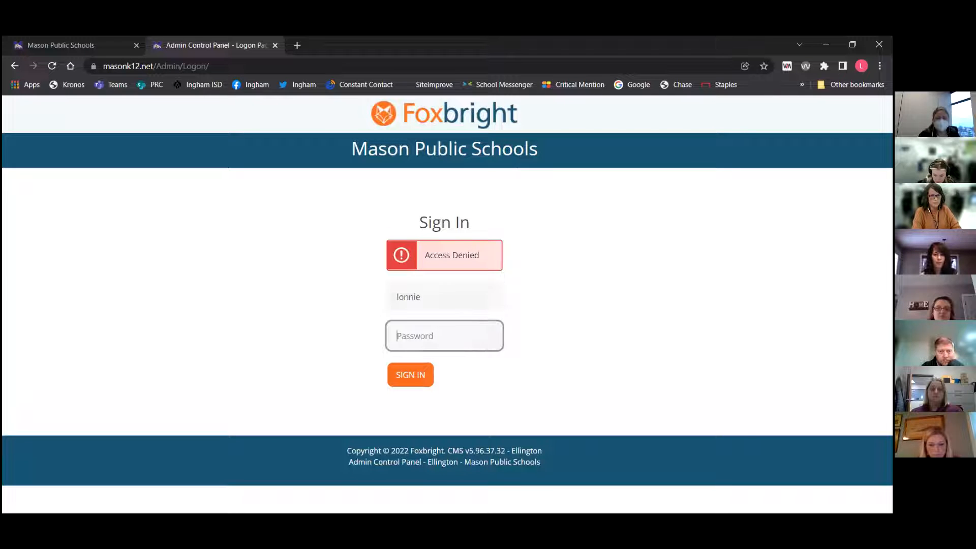
text(••••••)
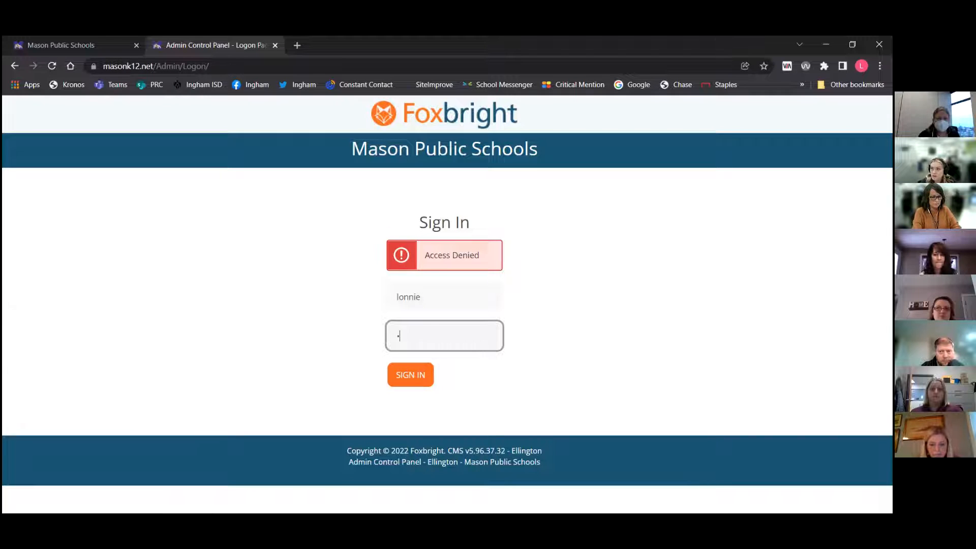
text(••••)
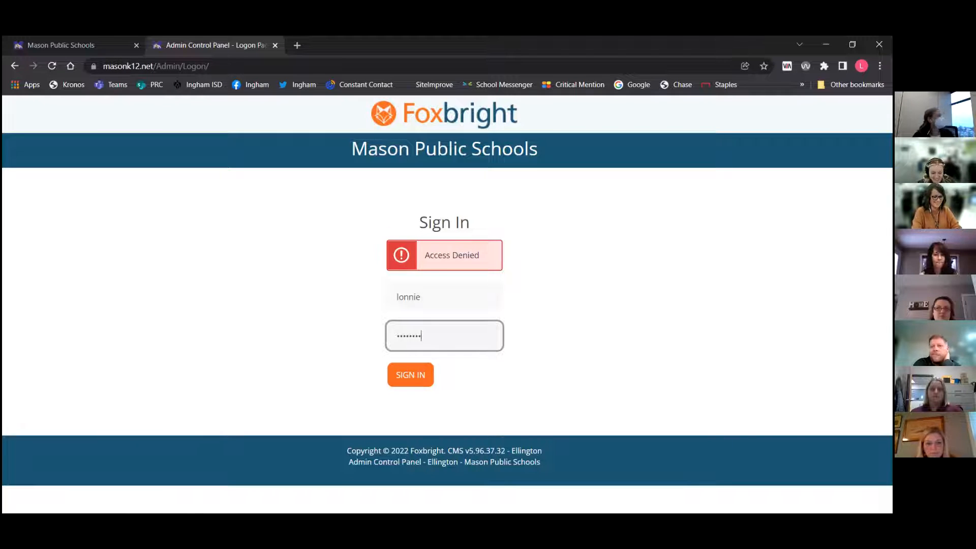
key(Return)
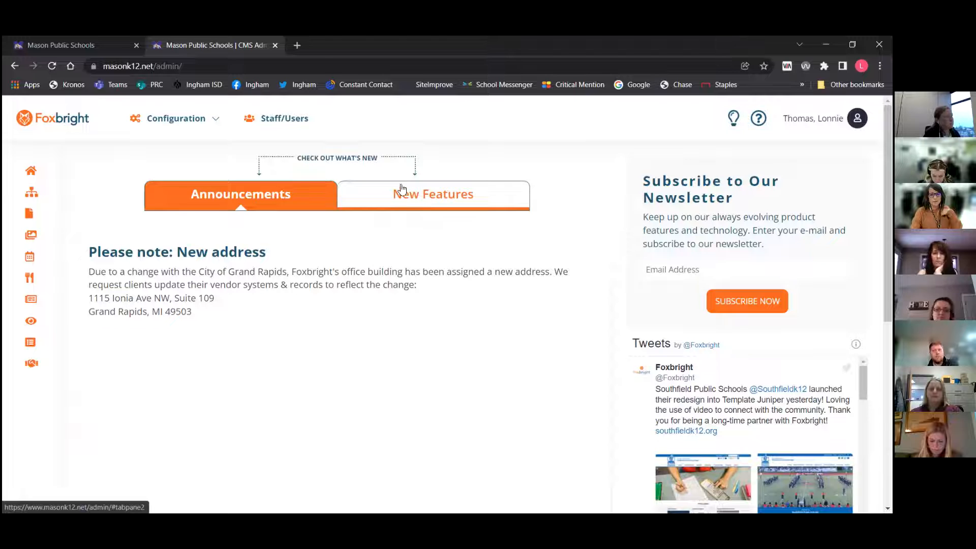
Browse the dashboard's New Features and Announcements panels and scroll through the features list and tweets feed
click(406, 202)
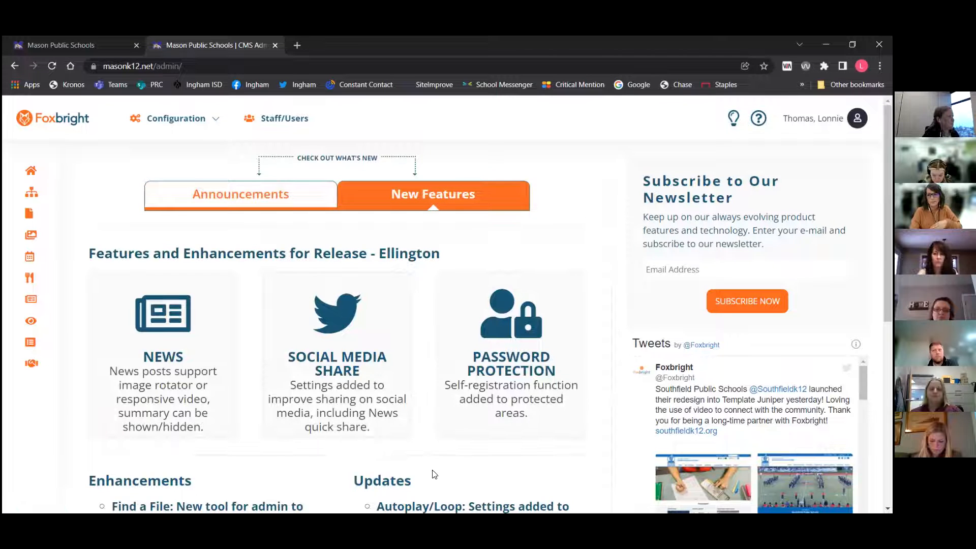
click(279, 203)
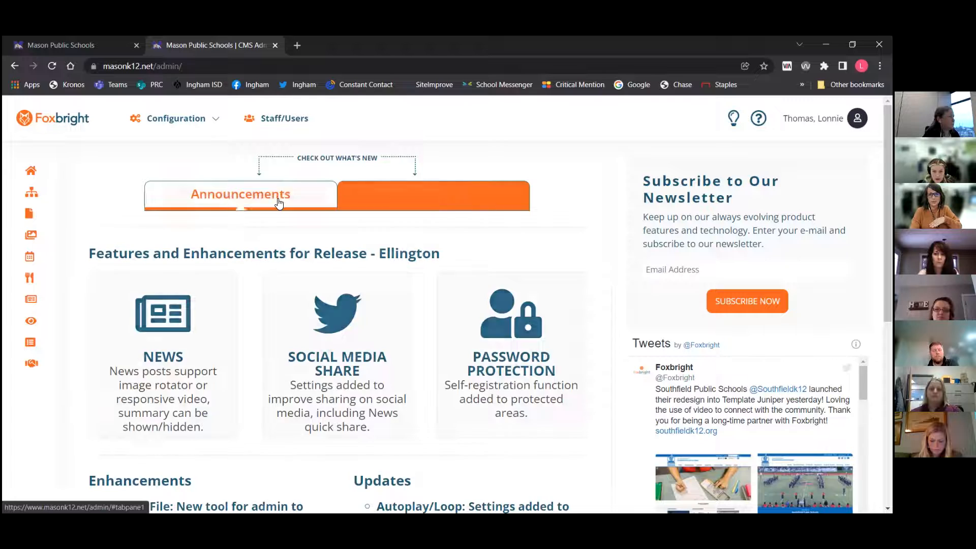
click(479, 202)
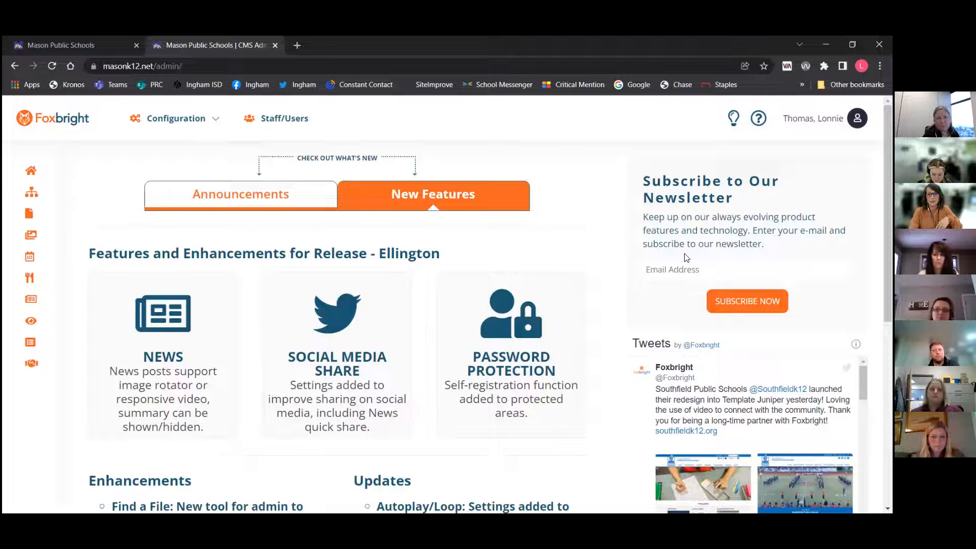
scroll(686, 258, down, 3)
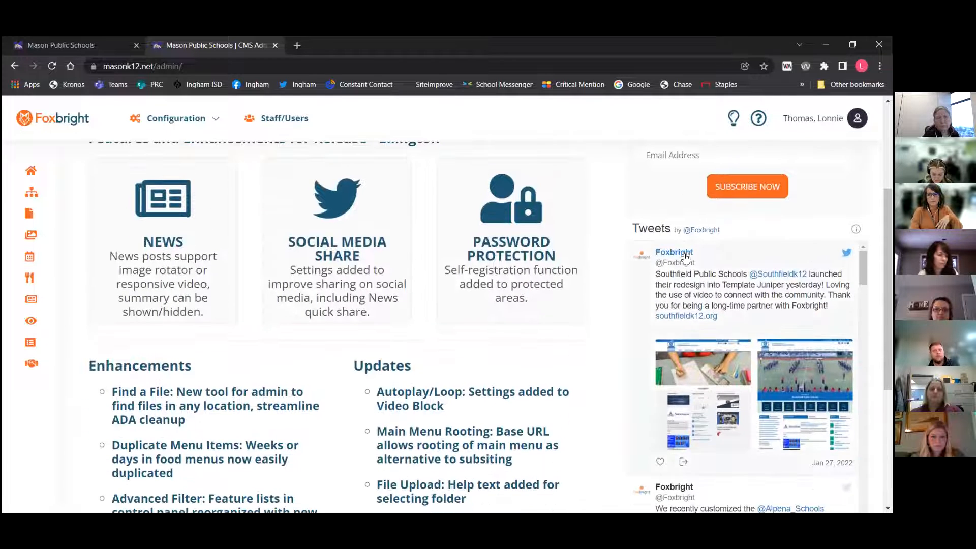
scroll(690, 289, down, 1)
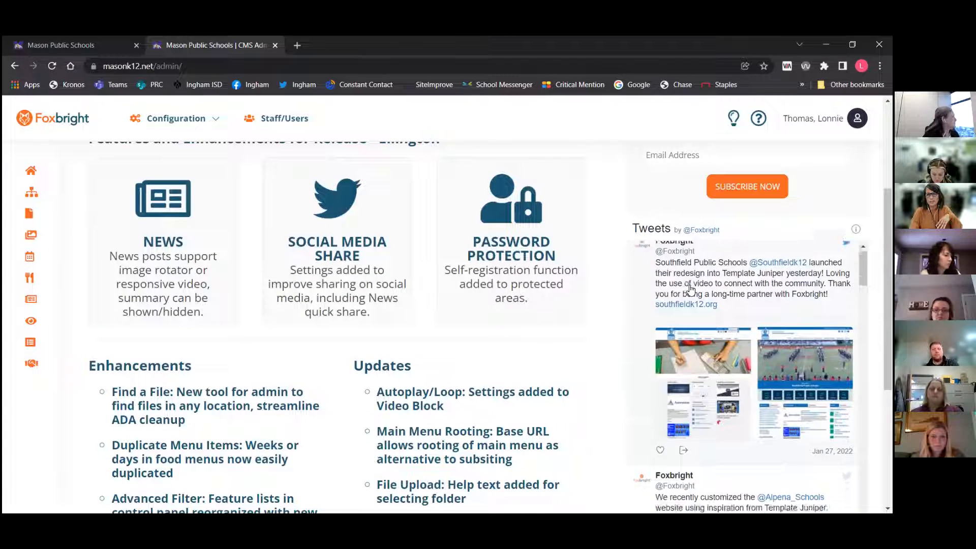
scroll(690, 289, down, 10)
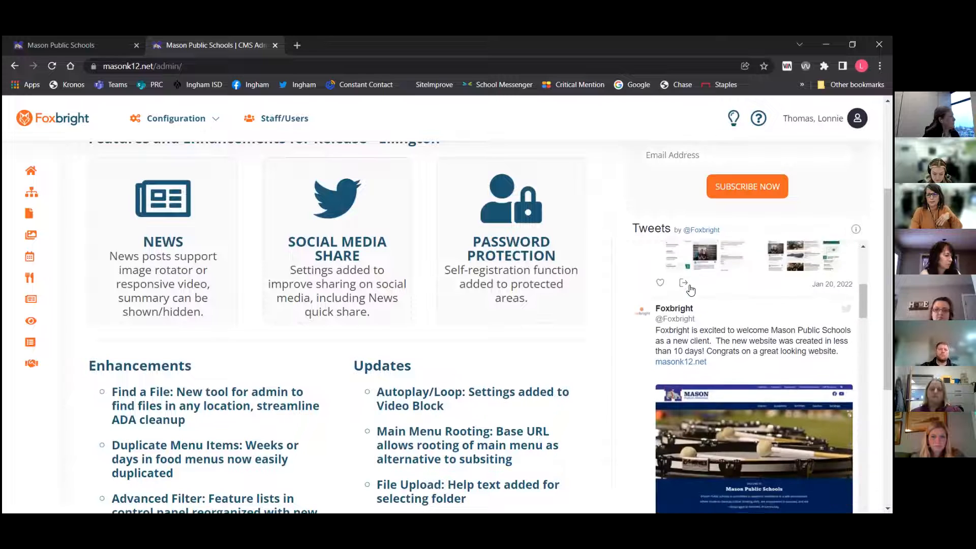
scroll(697, 351, down, 1)
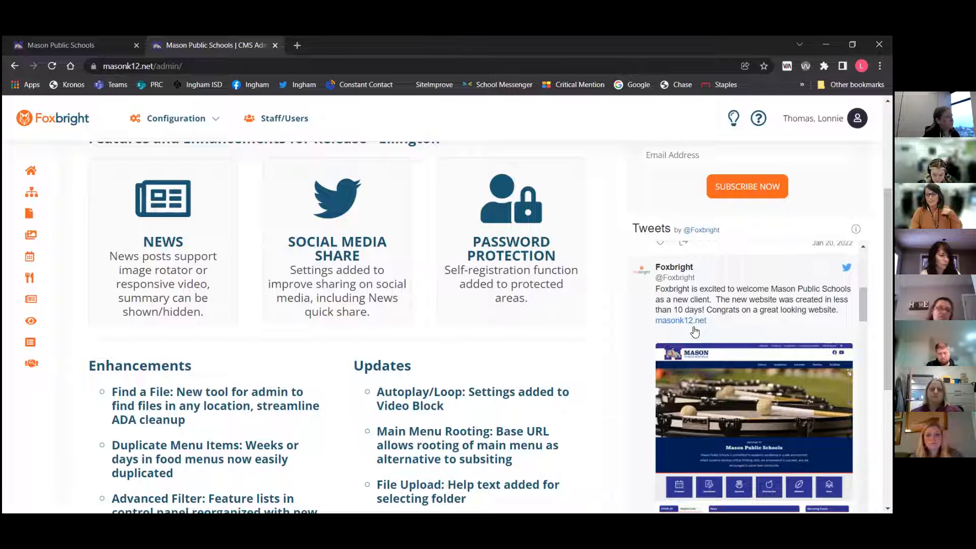
scroll(695, 331, up, 2)
scroll(695, 332, up, 5)
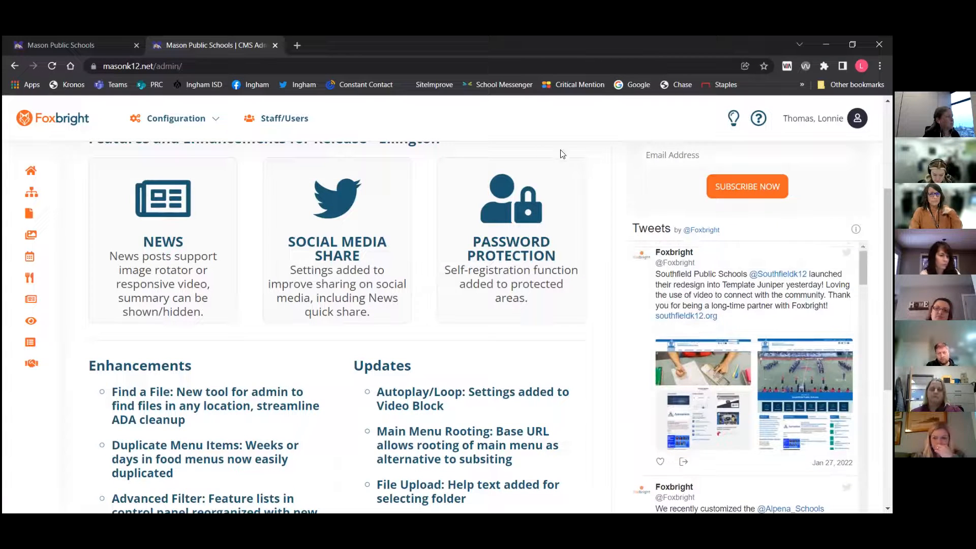
scroll(526, 148, up, 3)
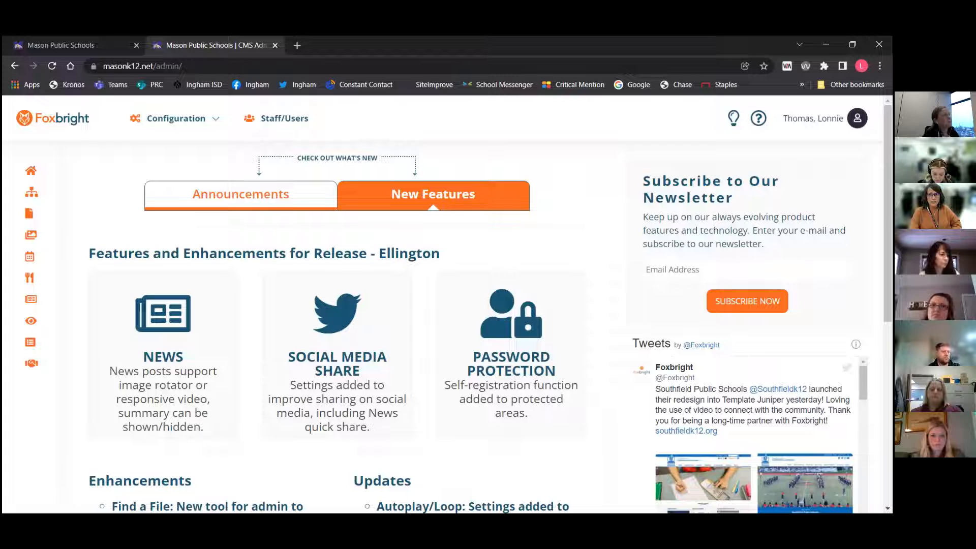
Open My Account and switch between the Information and Profile tabs of the profile editor
click(857, 118)
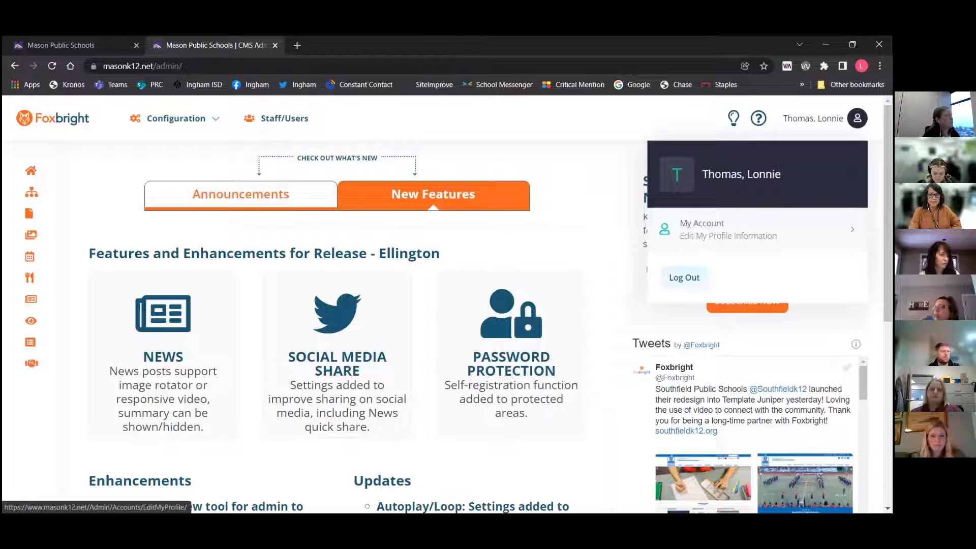
click(729, 229)
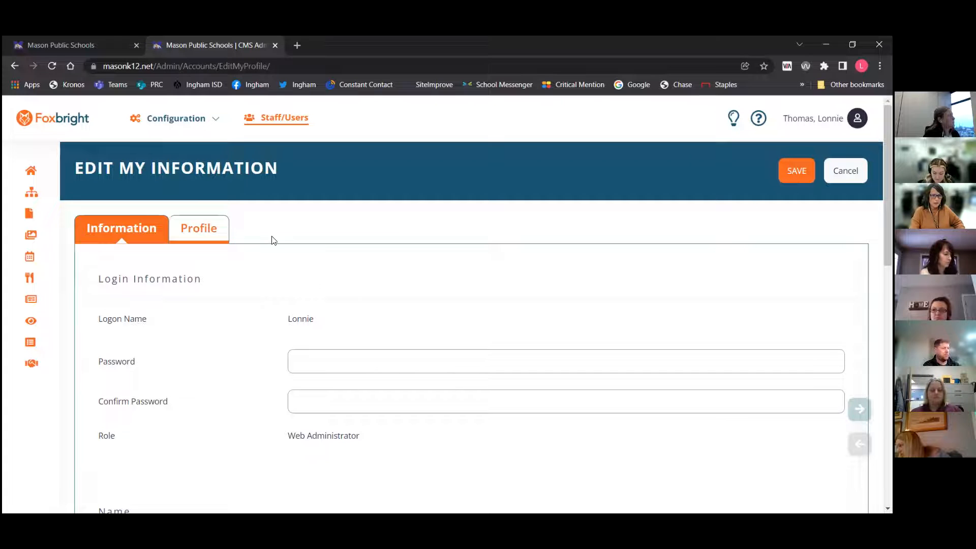
click(206, 228)
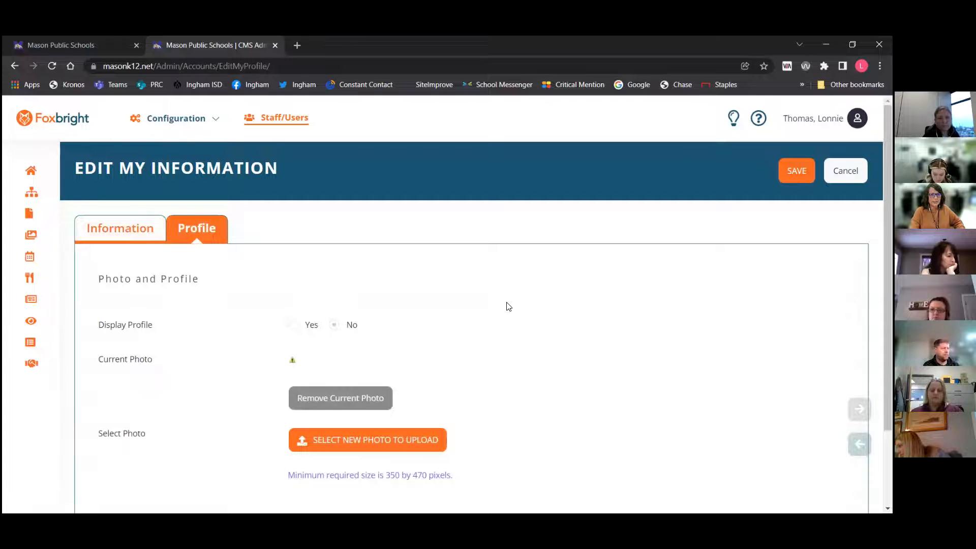
scroll(507, 306, down, 1)
scroll(506, 306, up, 1)
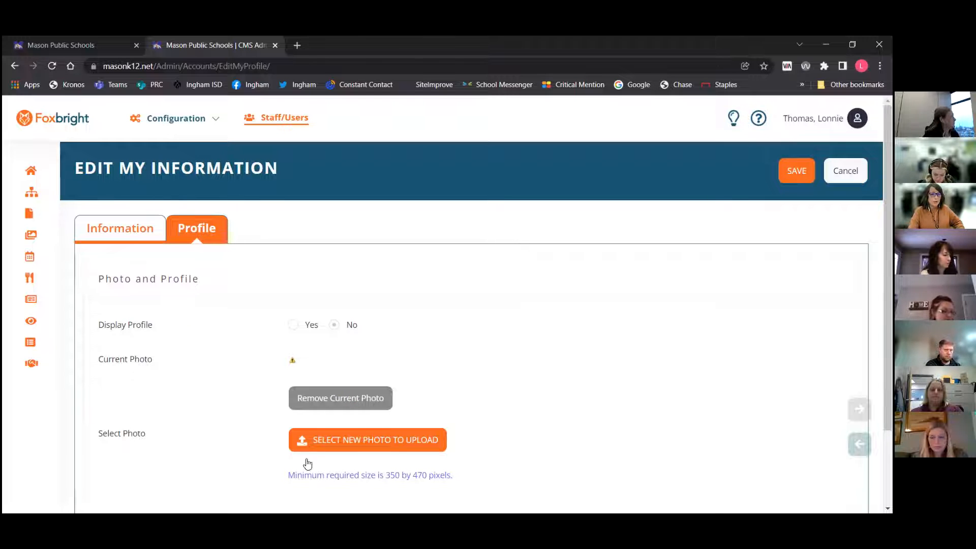
click(130, 227)
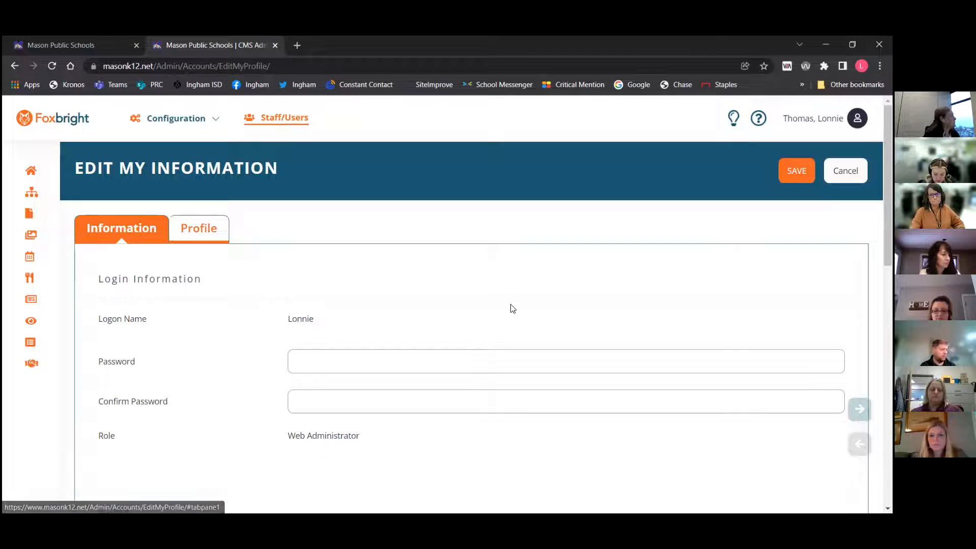
Review the name and contact information fields, then save the account information
scroll(531, 284, down, 6)
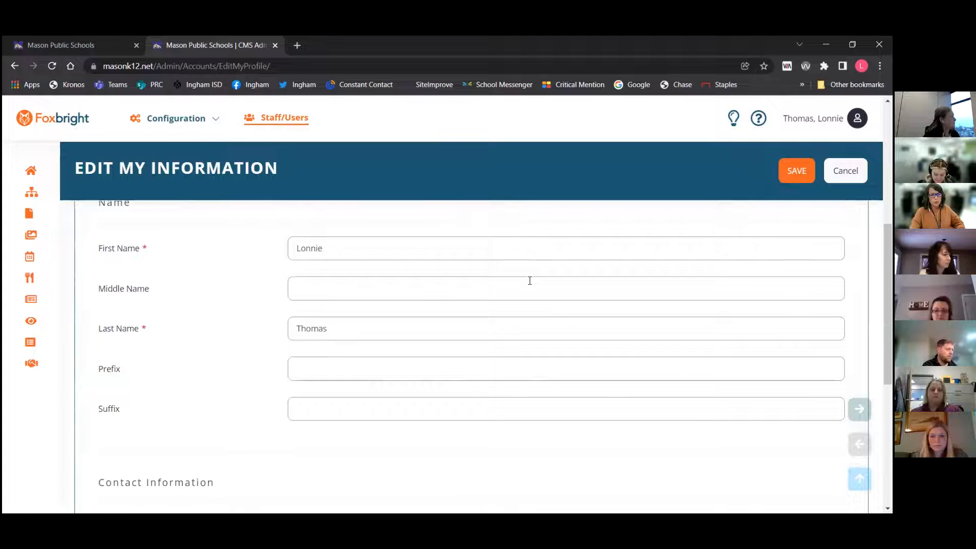
scroll(530, 281, up, 1)
scroll(530, 281, down, 5)
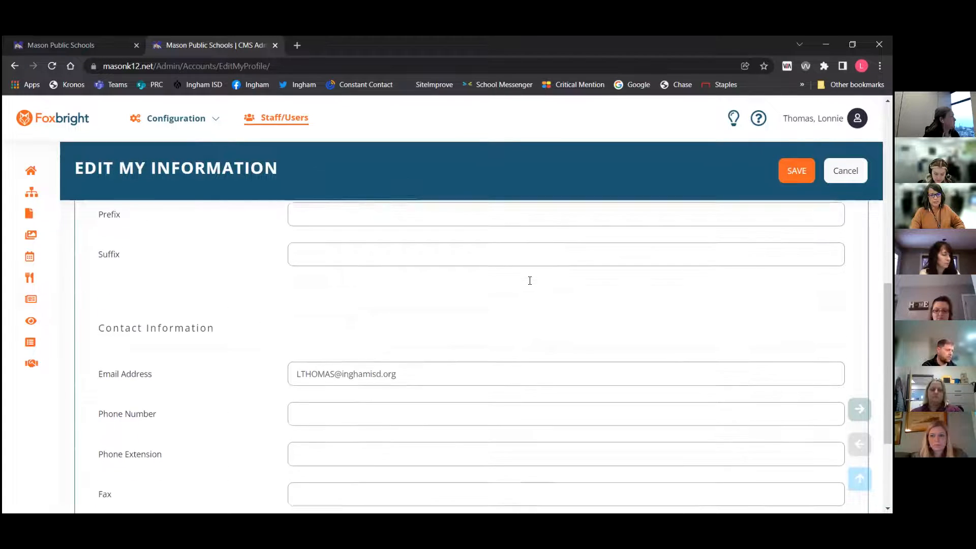
scroll(530, 281, down, 2)
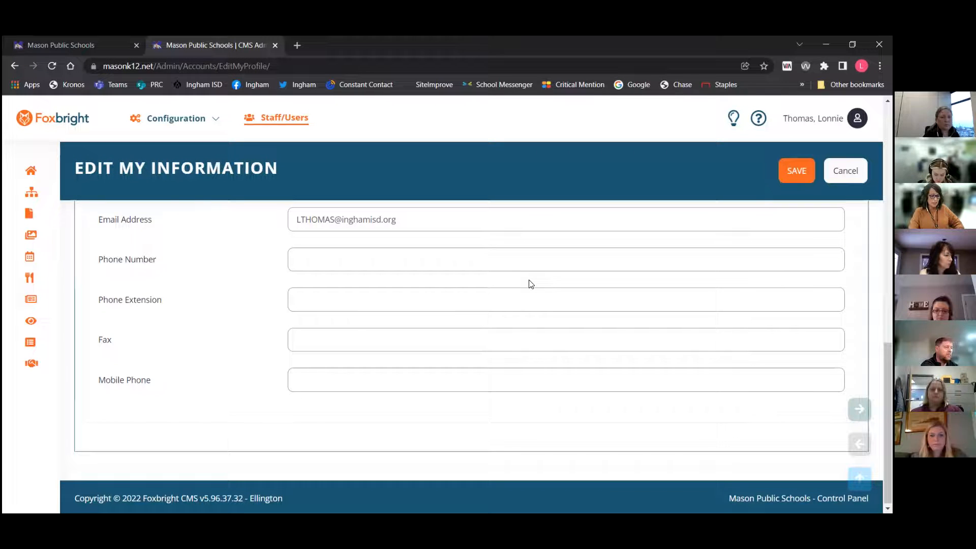
scroll(530, 284, up, 4)
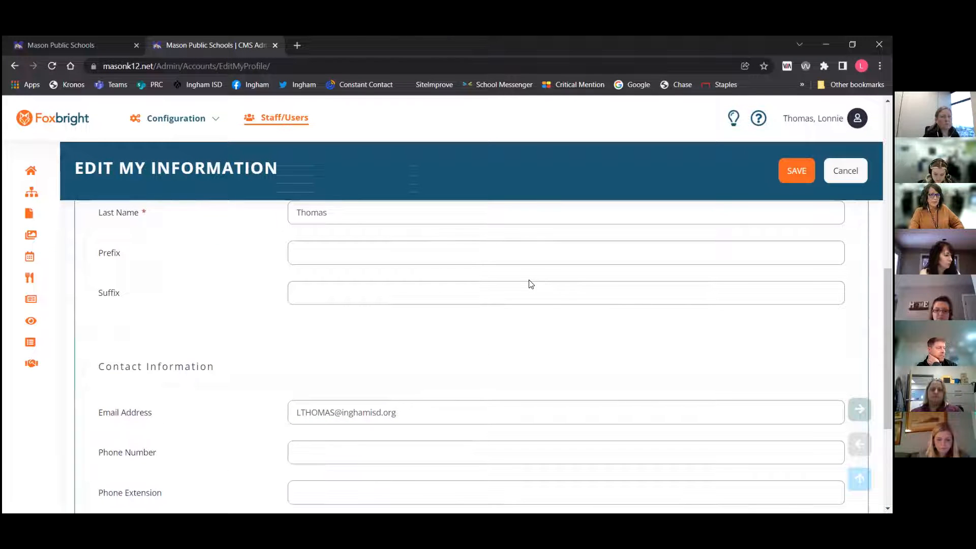
scroll(530, 283, up, 1)
scroll(529, 283, up, 8)
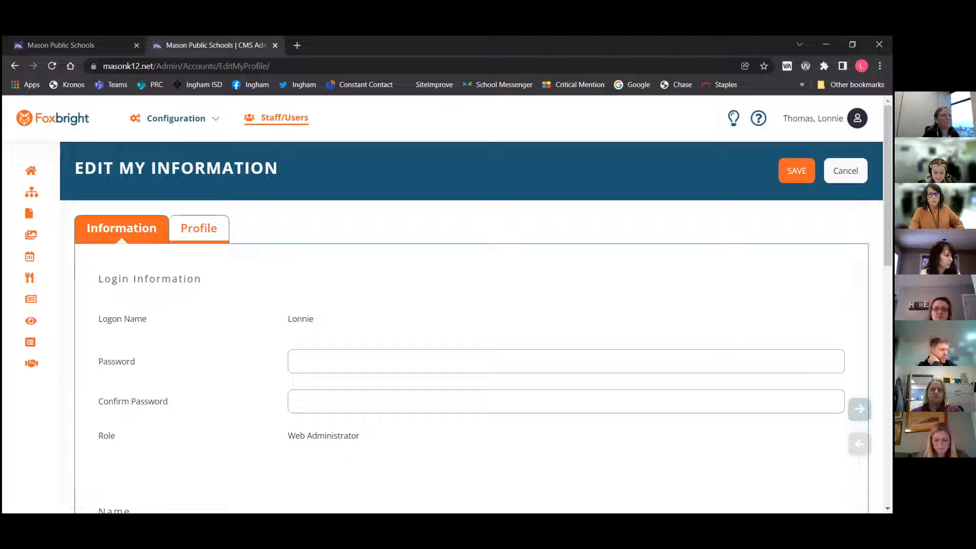
click(793, 172)
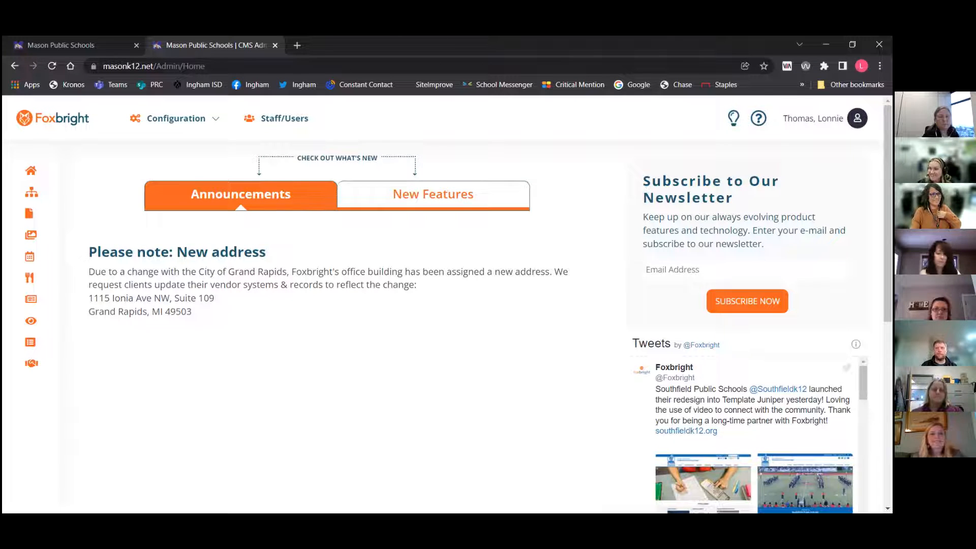
Open the Support help panel from the header
mouse_move(50, 385)
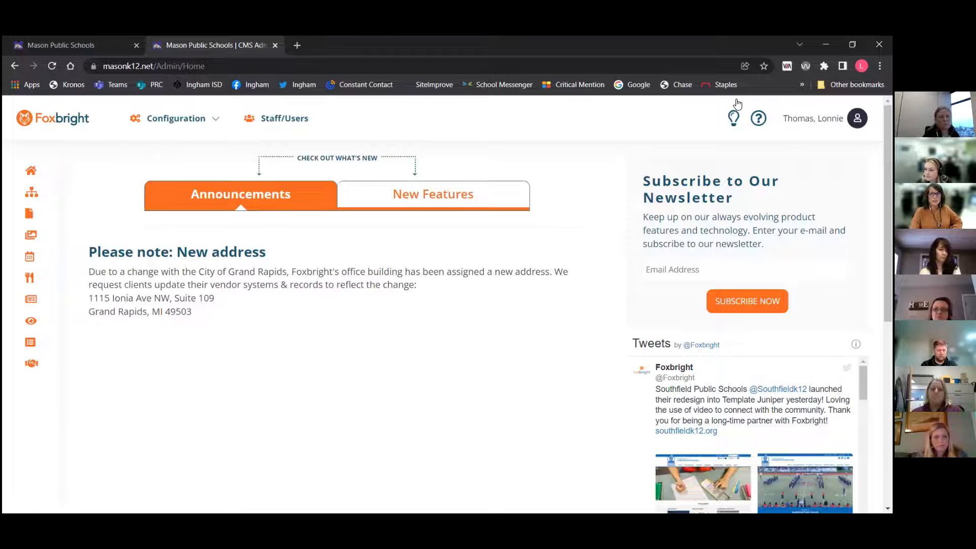
click(762, 120)
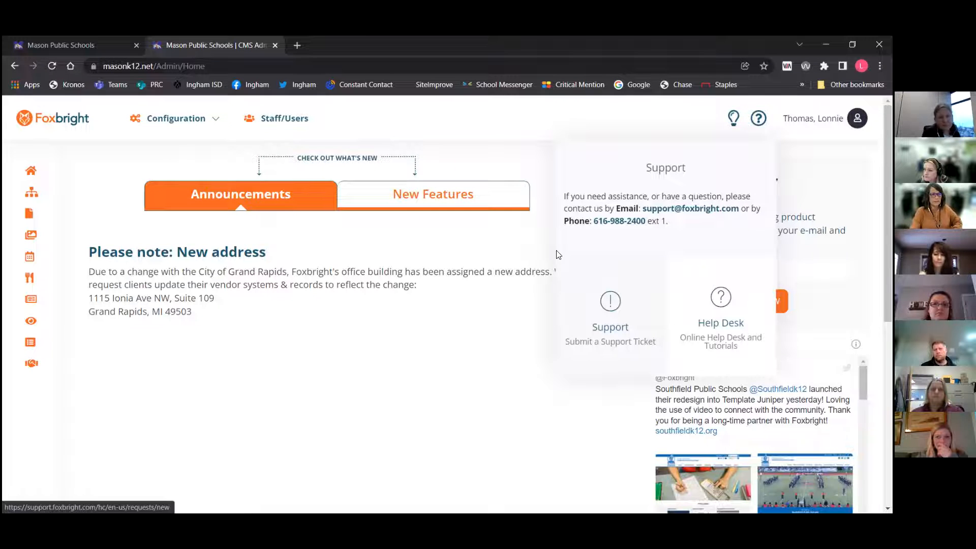
Open the Web Pages tree, expand the District branch and scroll through its subpages
mouse_move(32, 194)
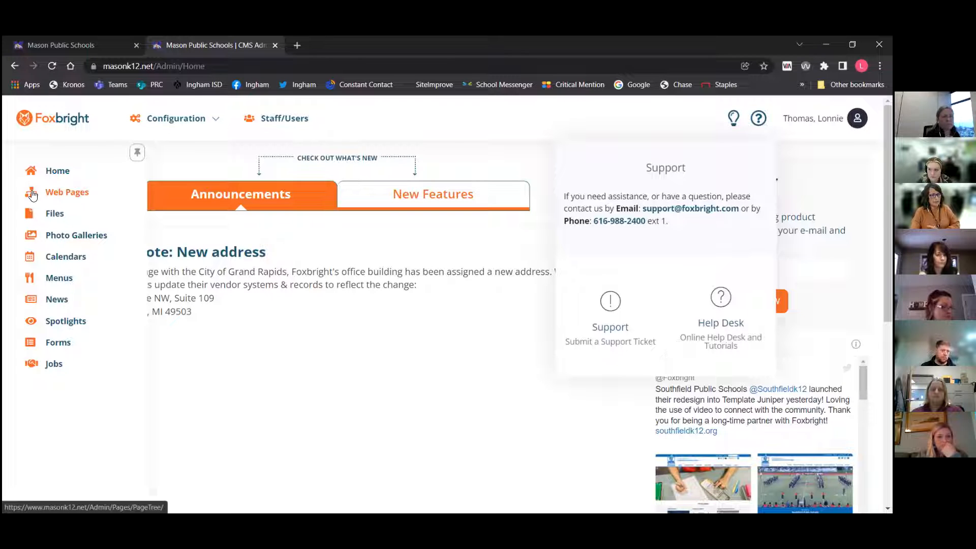
click(57, 193)
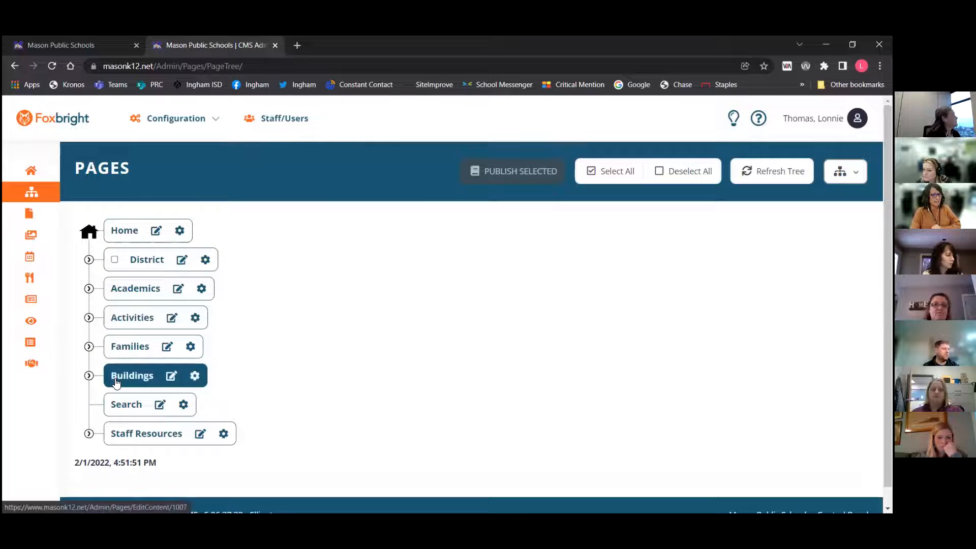
click(89, 259)
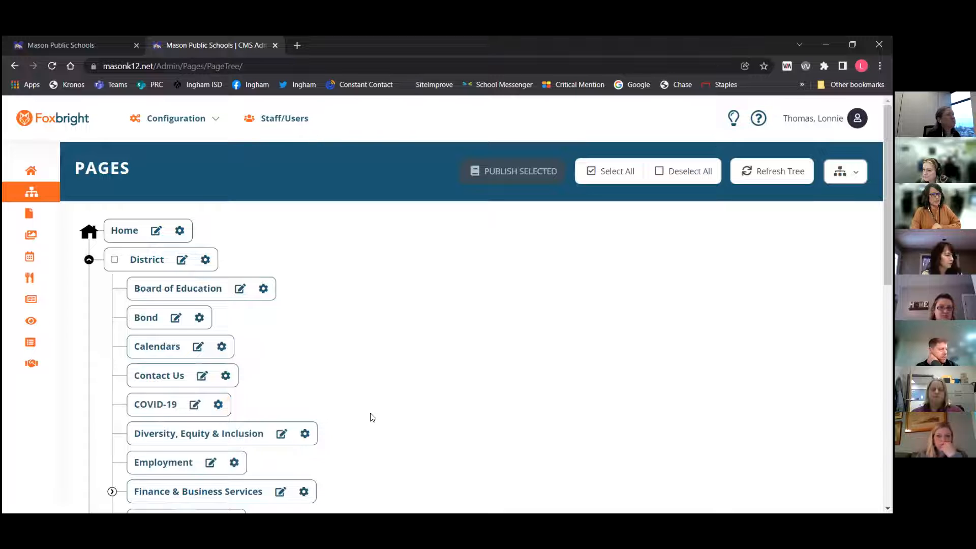
scroll(372, 417, down, 3)
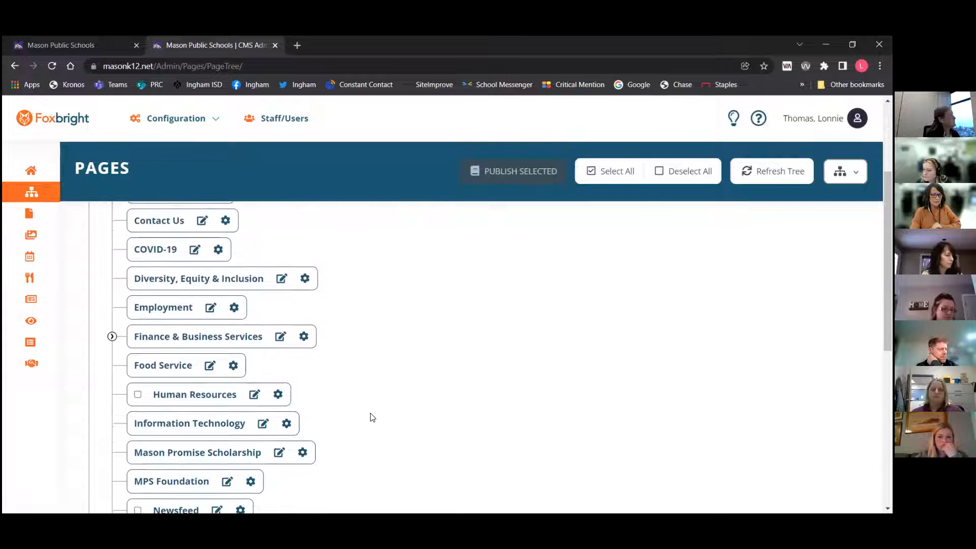
scroll(372, 417, down, 2)
scroll(373, 417, up, 4)
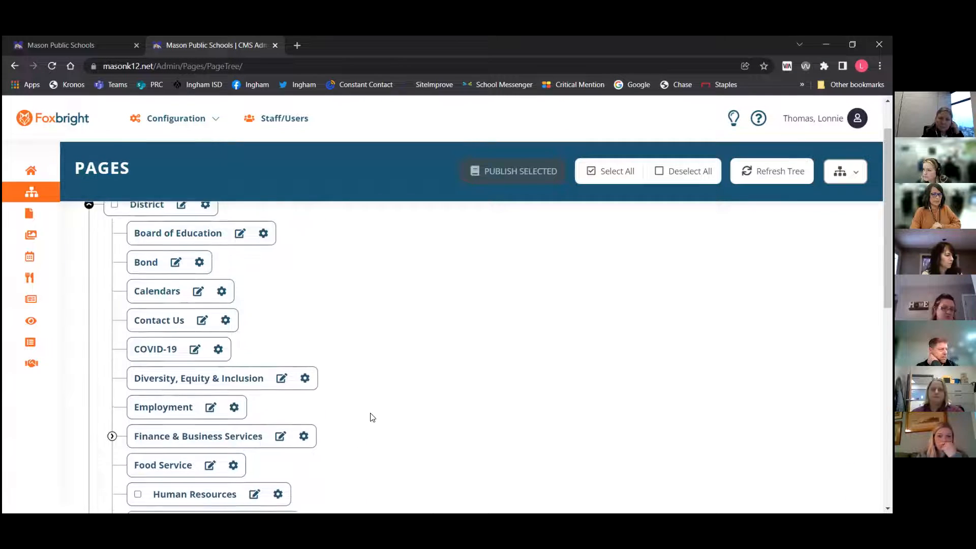
scroll(372, 417, up, 1)
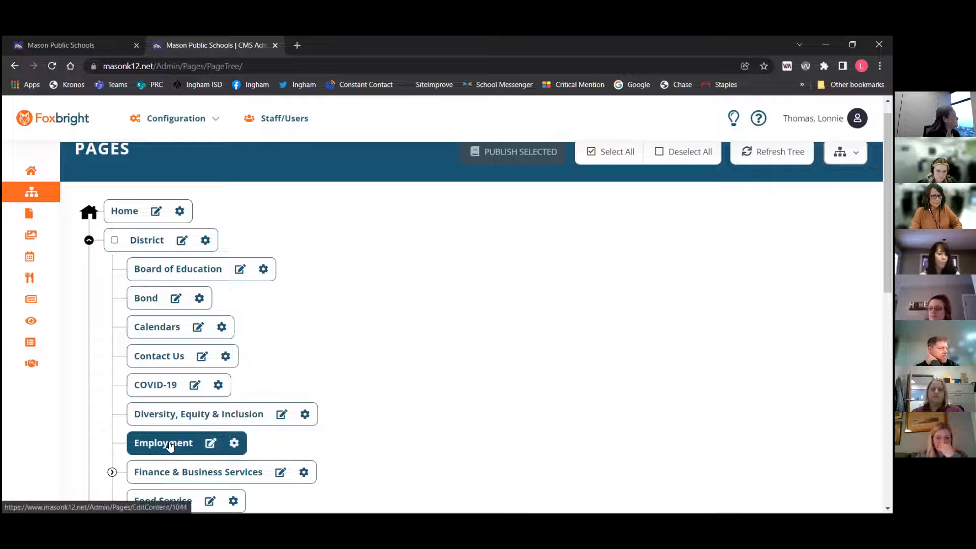
Open the Food Service page under District in the page editor
scroll(168, 443, down, 3)
click(175, 367)
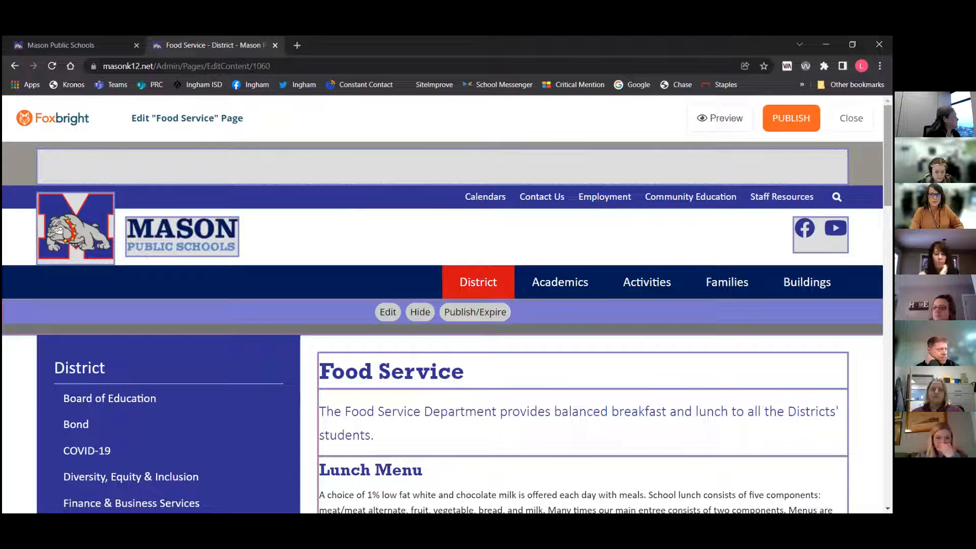
click(15, 66)
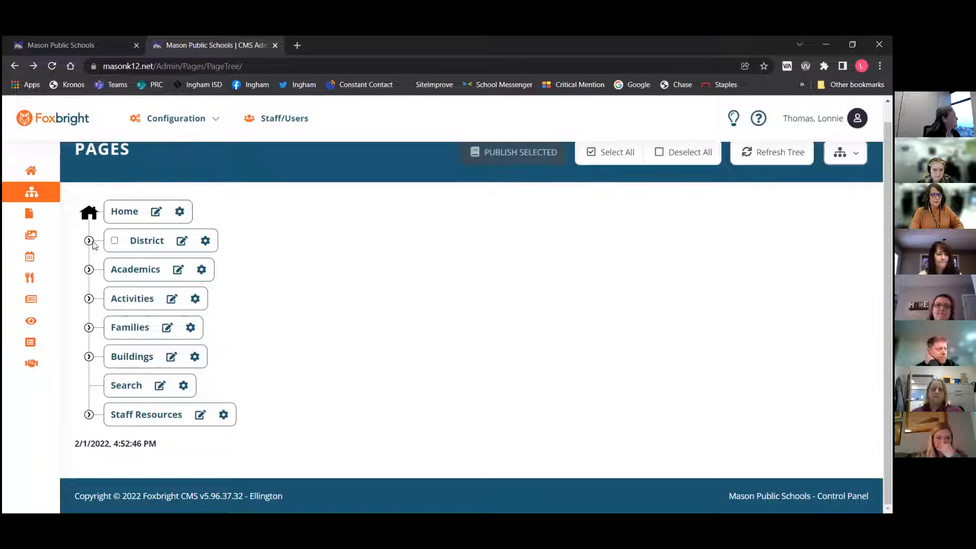
click(89, 240)
scroll(316, 382, down, 3)
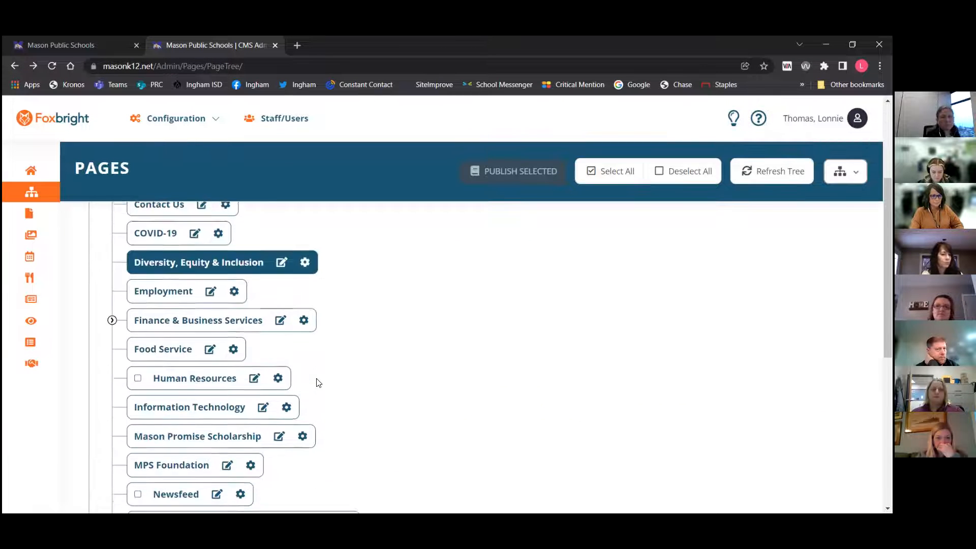
click(162, 348)
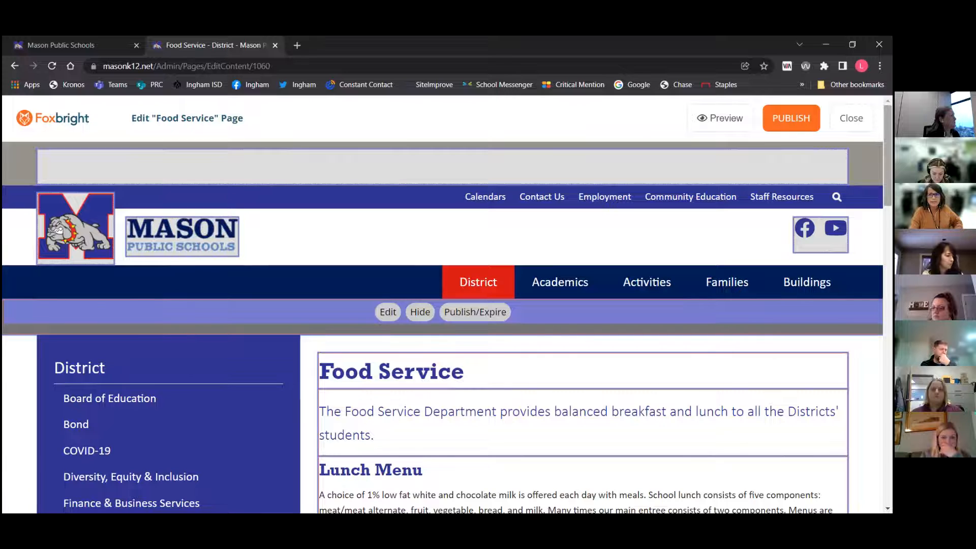
Expand and collapse the Breakfast and Special Dietary Statement accordion sections to preview their content
scroll(797, 227, down, 4)
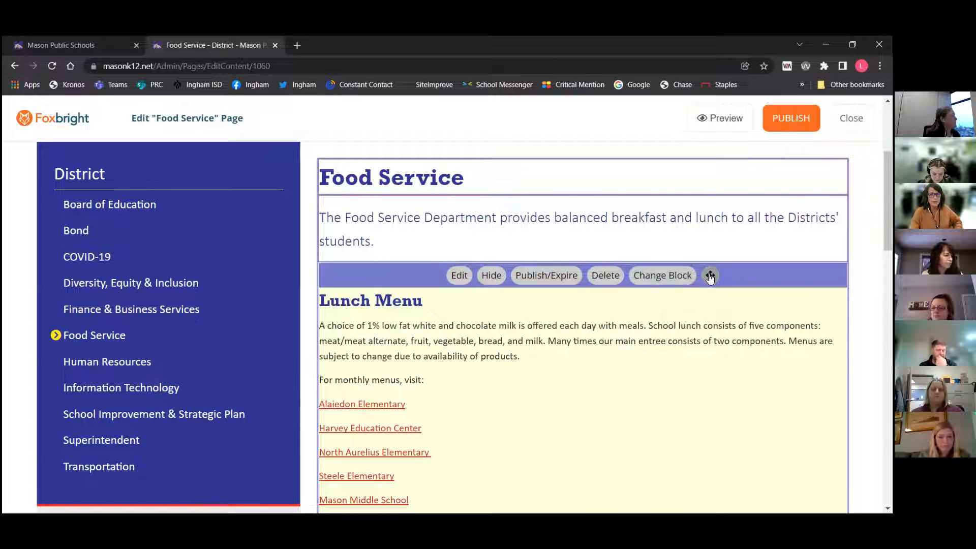
mouse_move(710, 277)
mouse_down()
mouse_move(704, 239)
mouse_move(695, 285)
mouse_move(706, 279)
mouse_up()
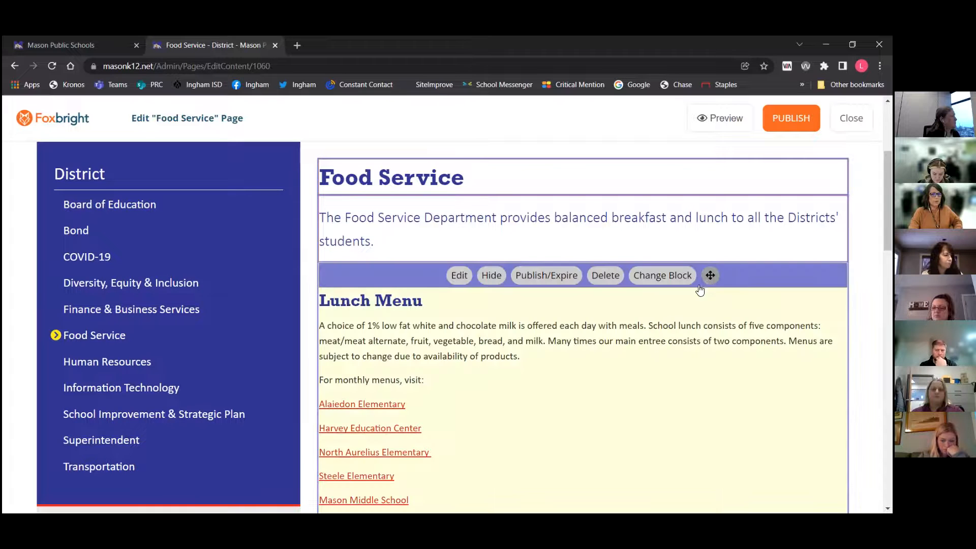
scroll(680, 372, down, 8)
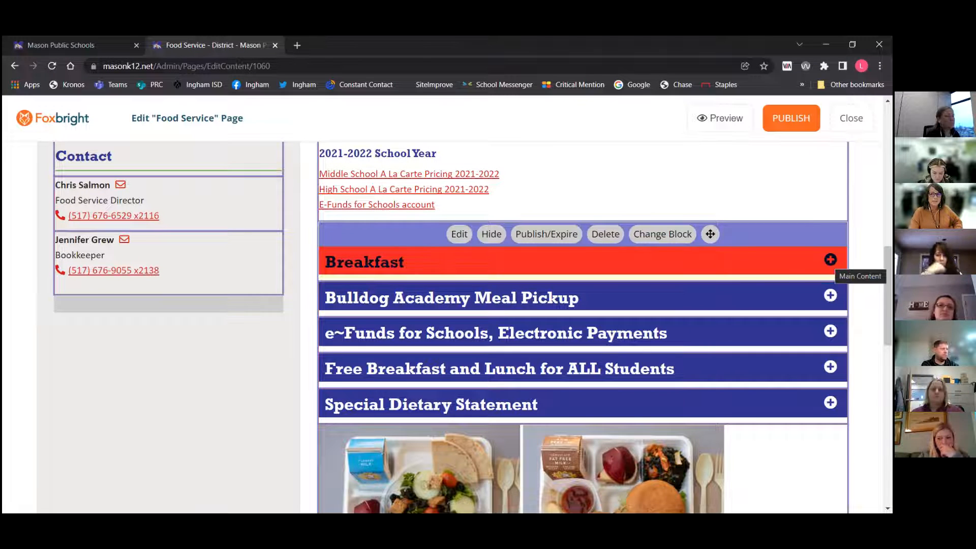
click(830, 260)
scroll(471, 300, down, 1)
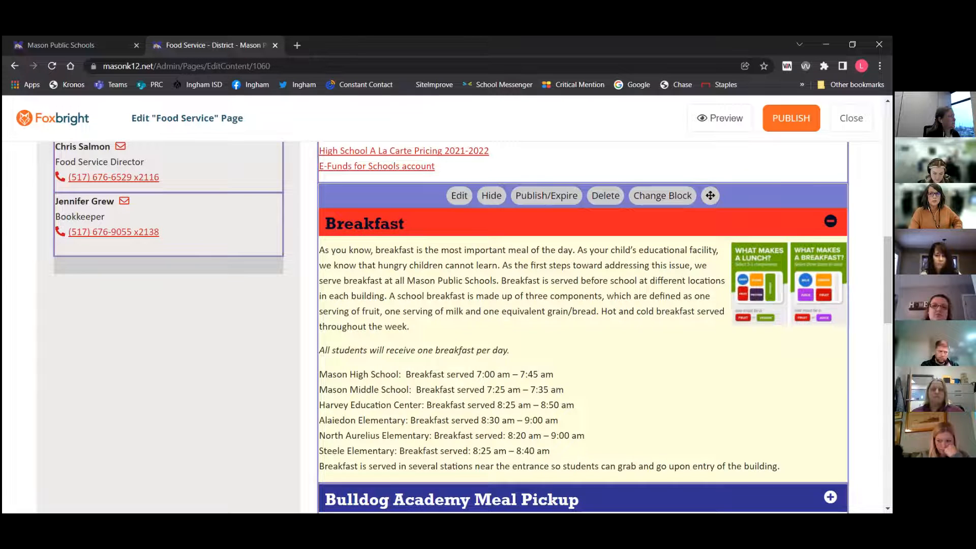
click(578, 224)
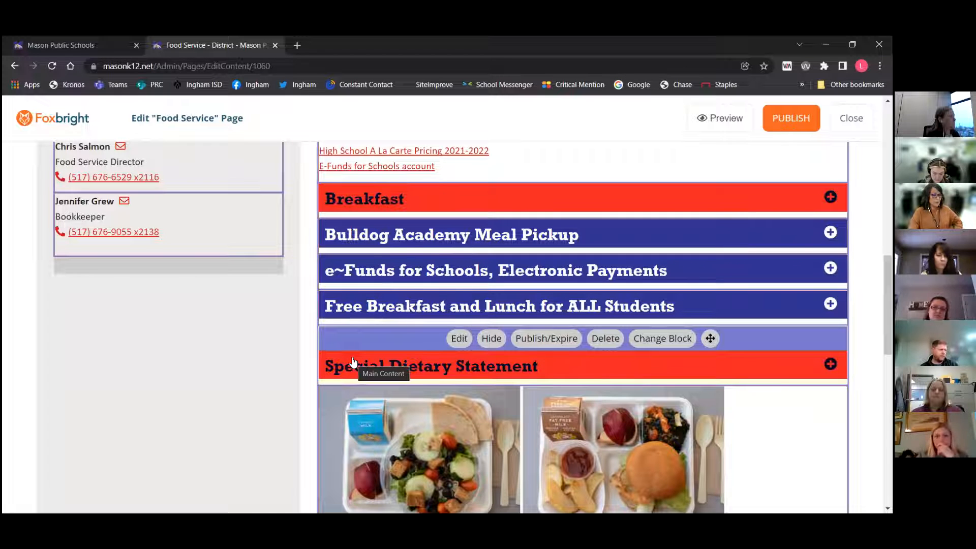
click(582, 365)
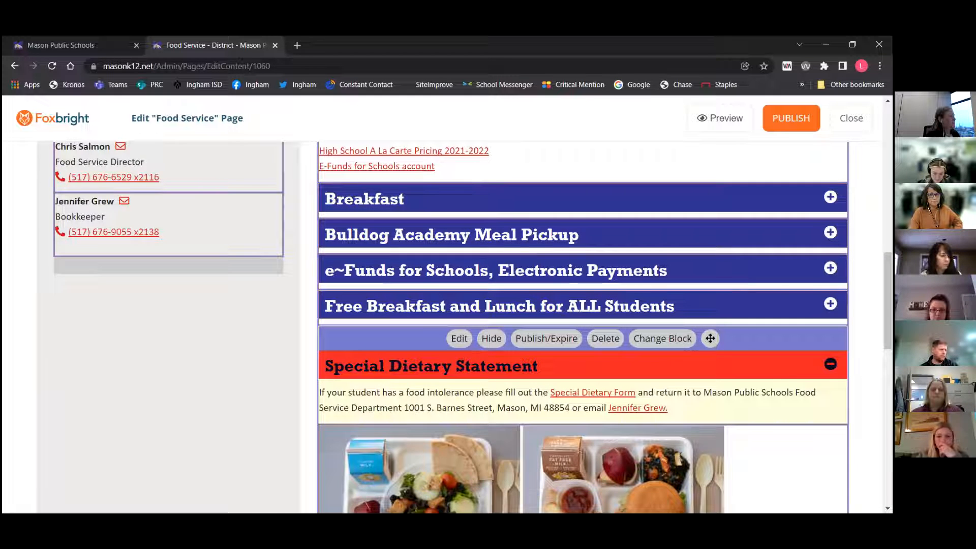
click(582, 365)
Reorder the accordion sections so Bulldog Academy Meal Pickup sits above Breakfast
click(550, 292)
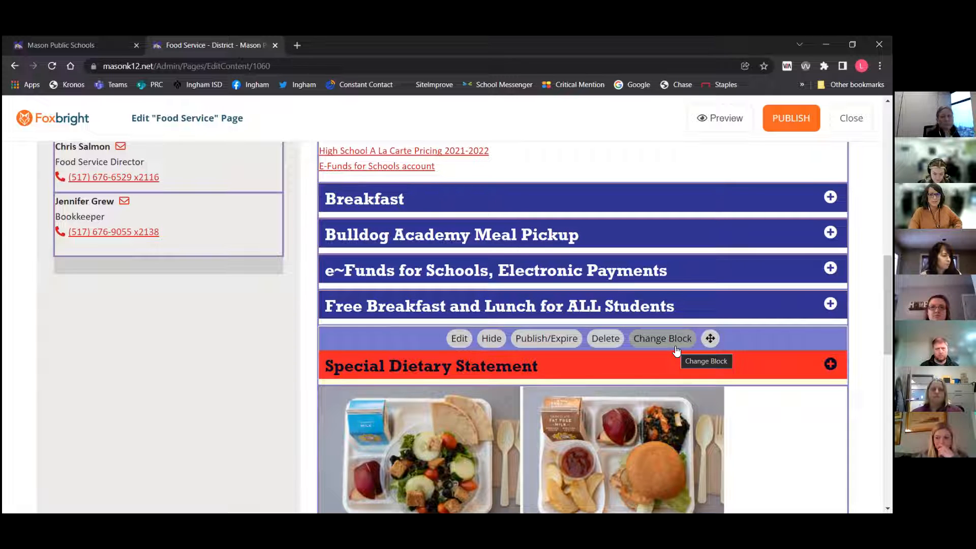
drag(710, 304, 709, 196)
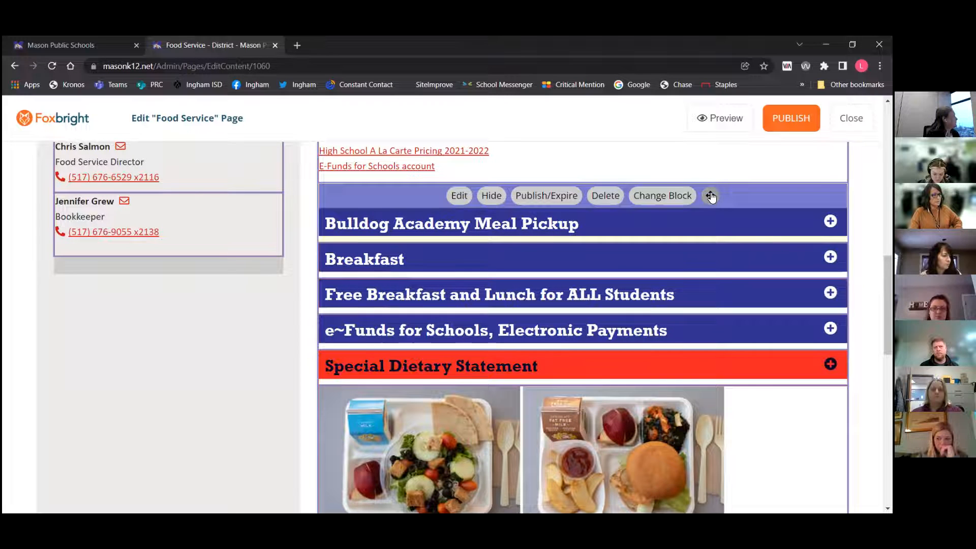
Open the Lunch Menu block's Publish/Expire settings and cancel the dialog
scroll(711, 229, up, 5)
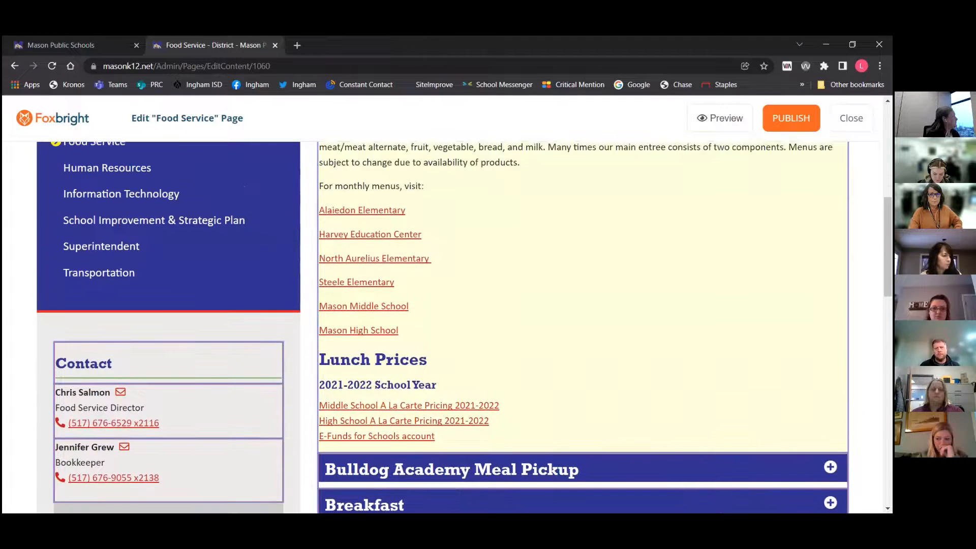
scroll(544, 398, up, 5)
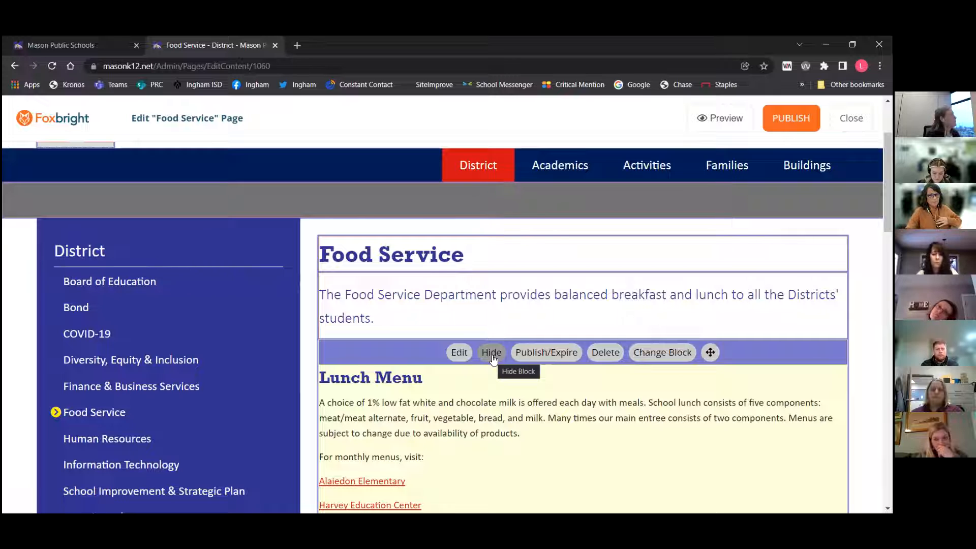
click(546, 351)
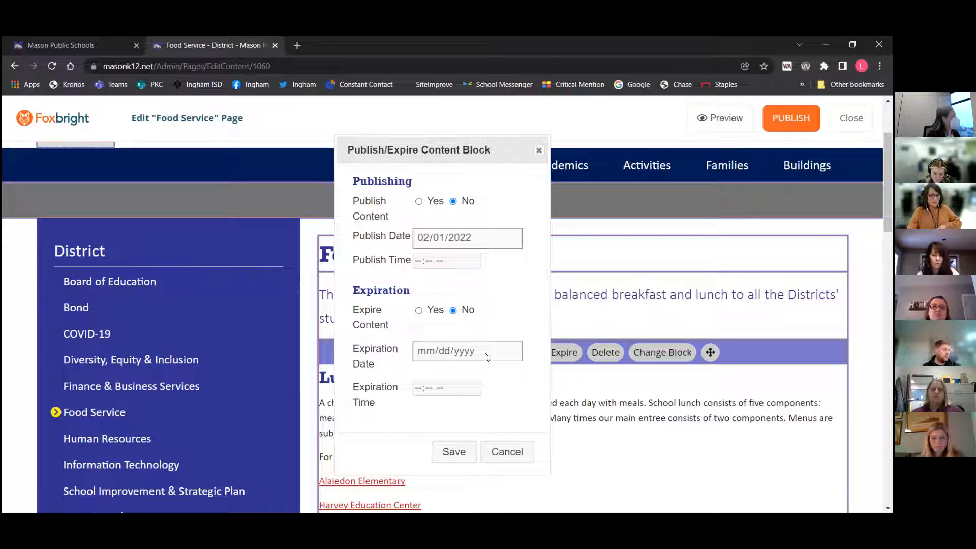
click(503, 455)
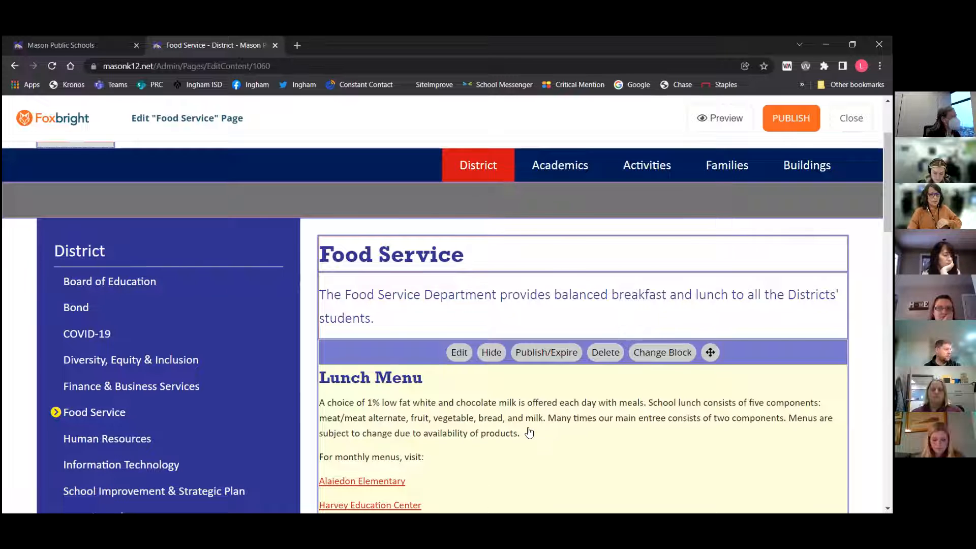
Open Change Block for the Lunch Menu block, review the block type list, and cancel
scroll(529, 432, down, 1)
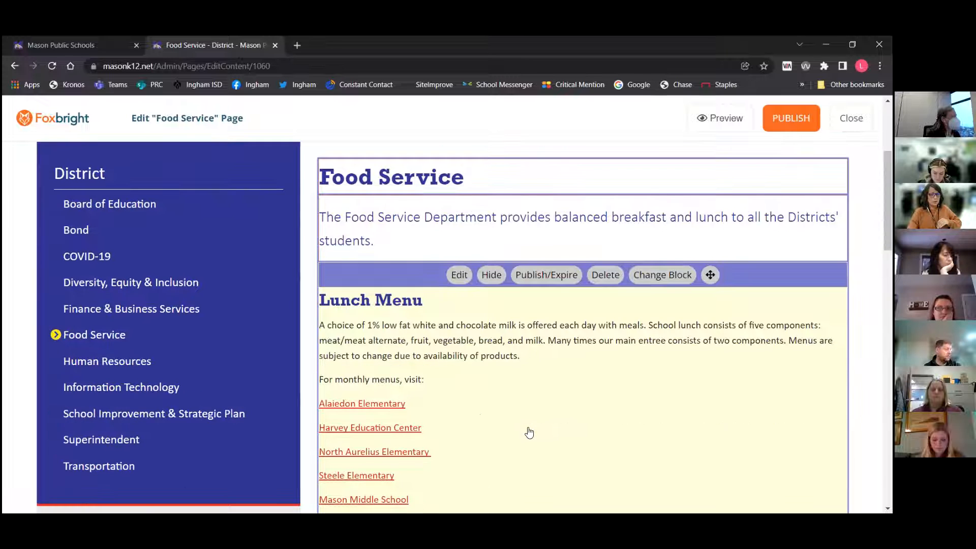
click(671, 277)
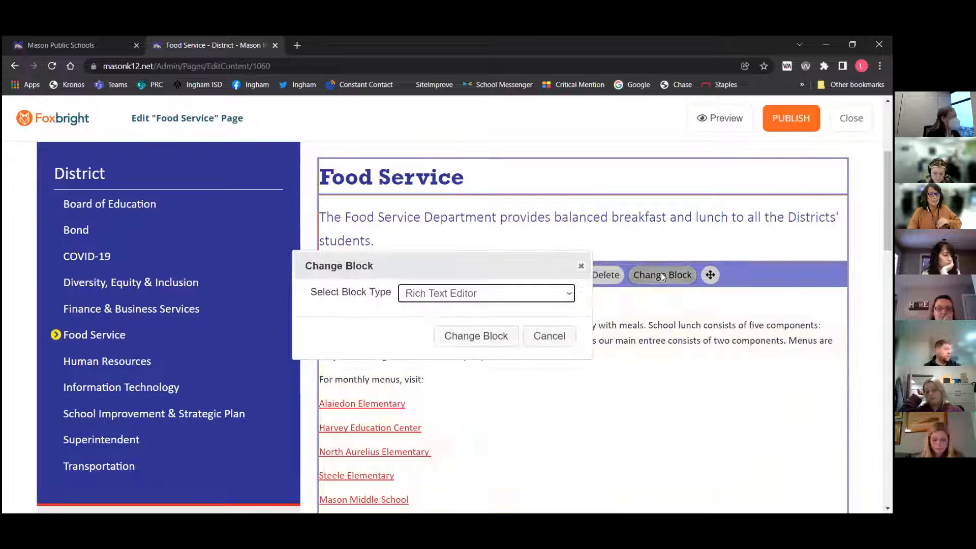
click(565, 297)
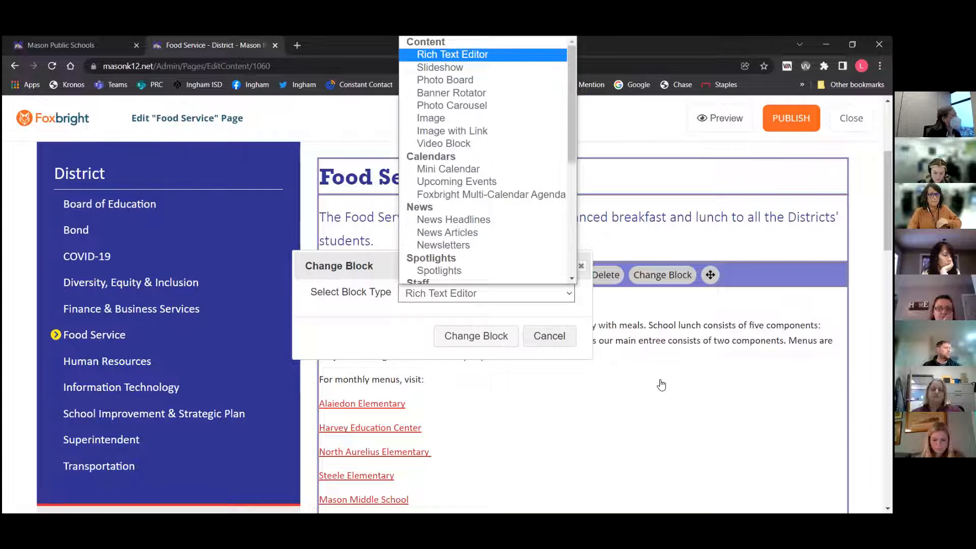
click(525, 340)
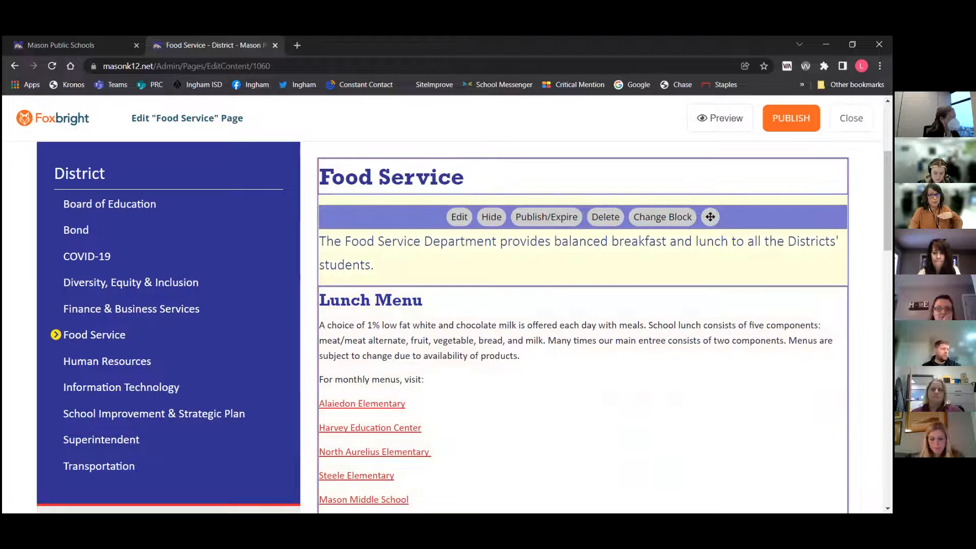
Open the Lunch Menu block for editing and turn on its Expand/Collapse Block option
scroll(583, 325, down, 15)
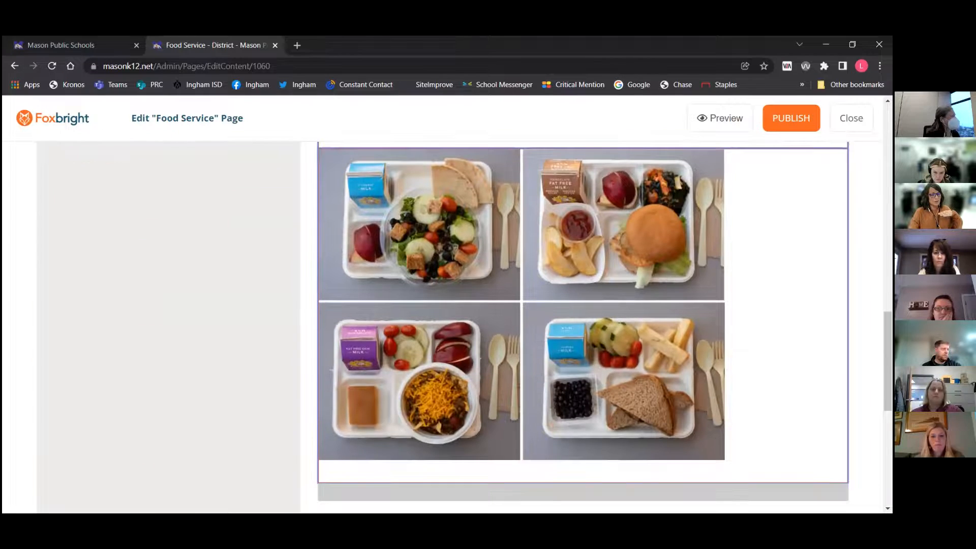
scroll(514, 257, up, 7)
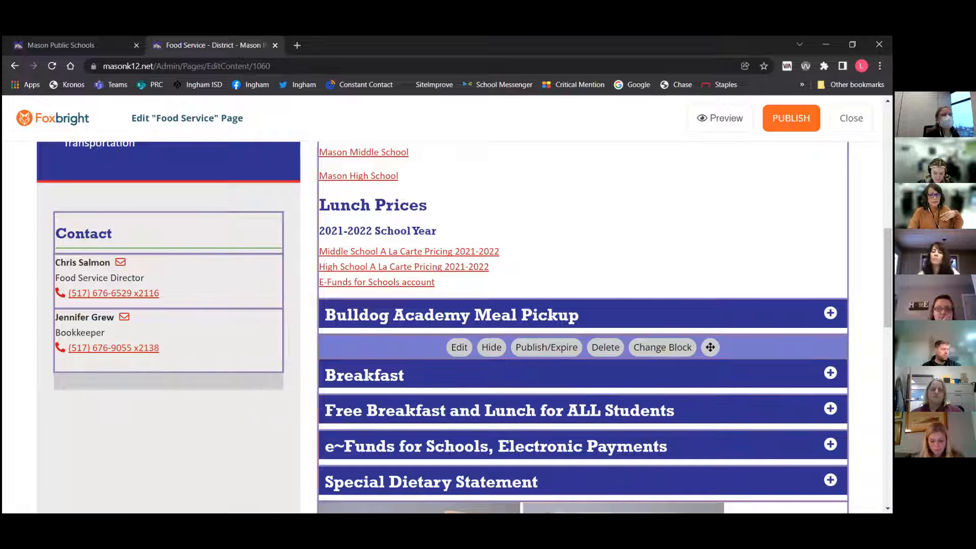
scroll(457, 325, up, 10)
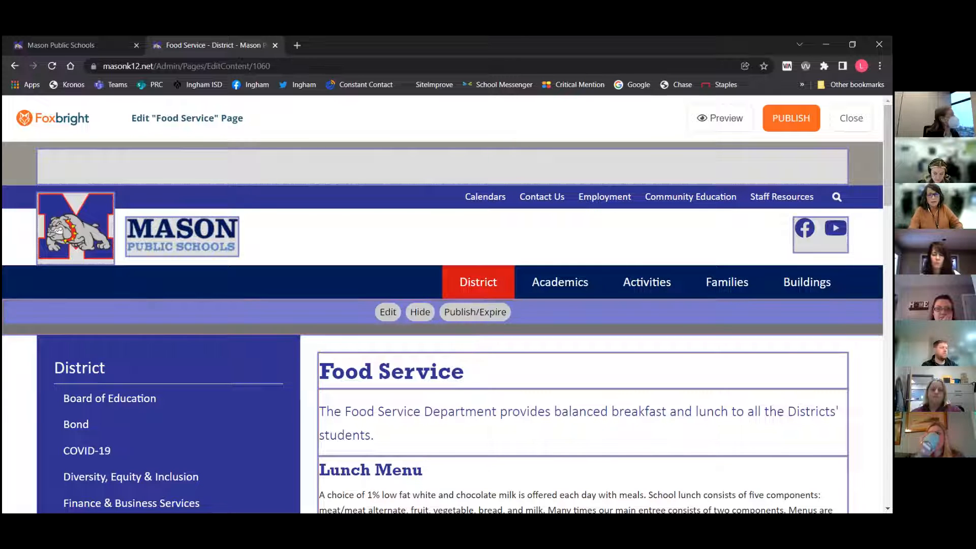
scroll(447, 325, down, 5)
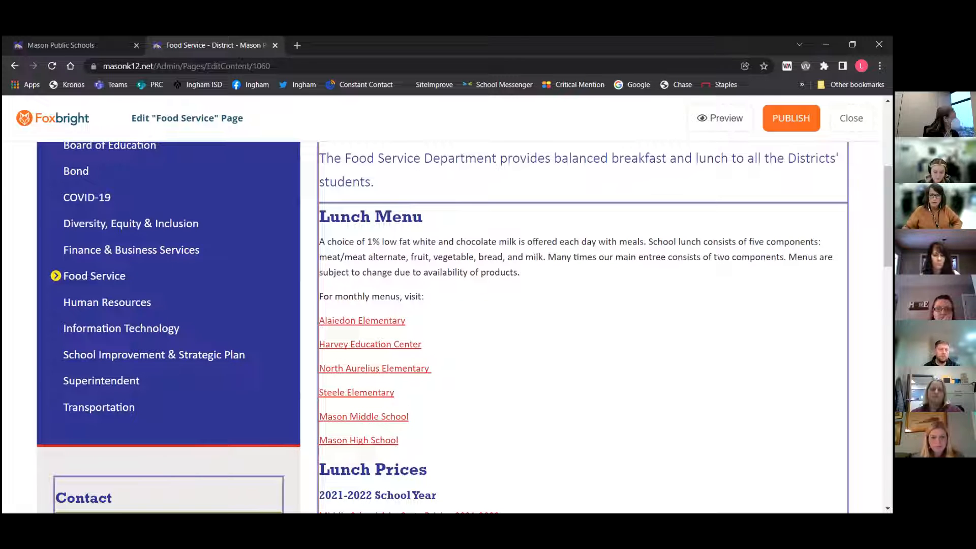
mouse_move(706, 220)
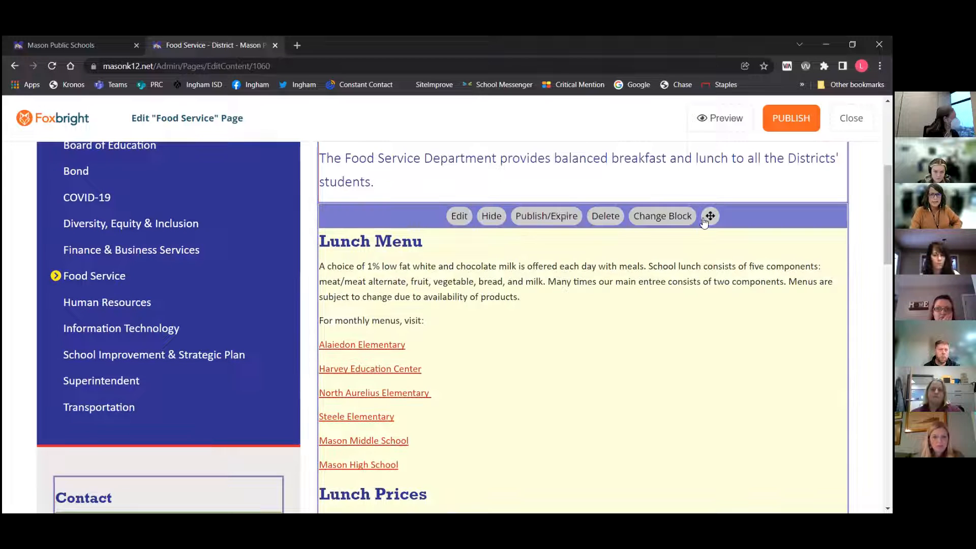
click(457, 218)
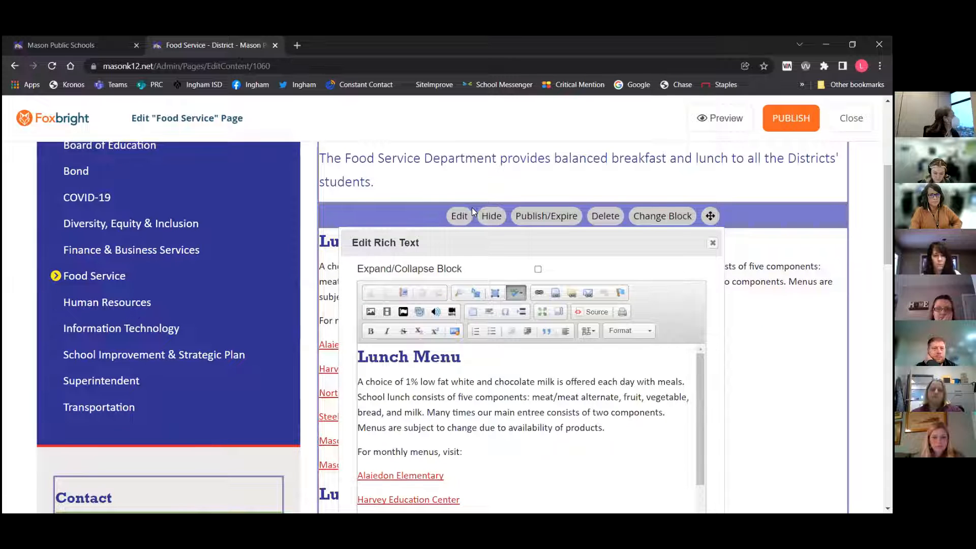
scroll(488, 181, up, 2)
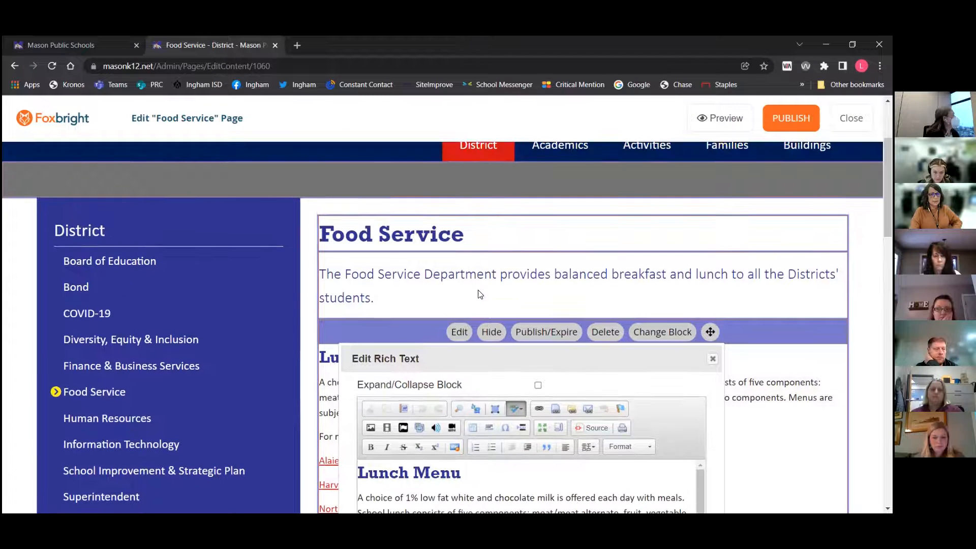
scroll(784, 331, down, 4)
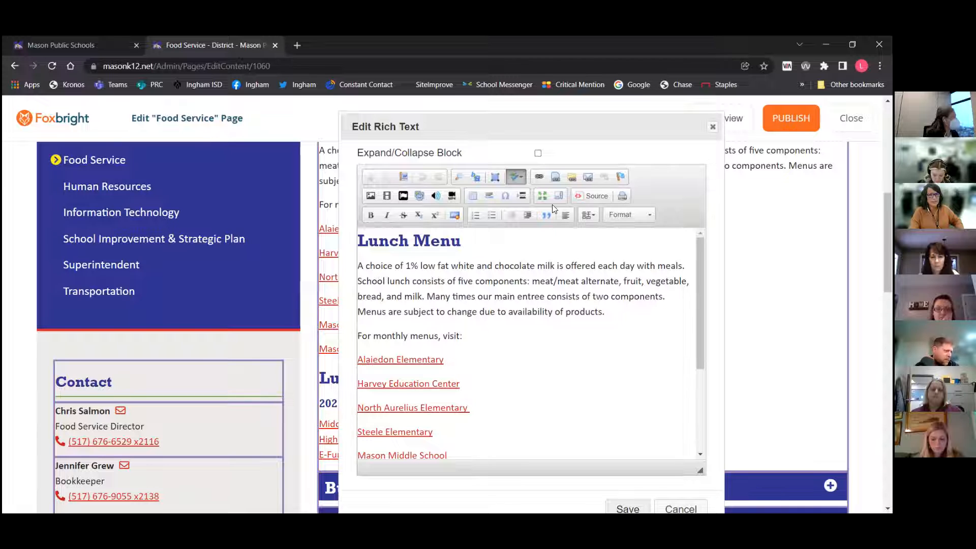
click(537, 153)
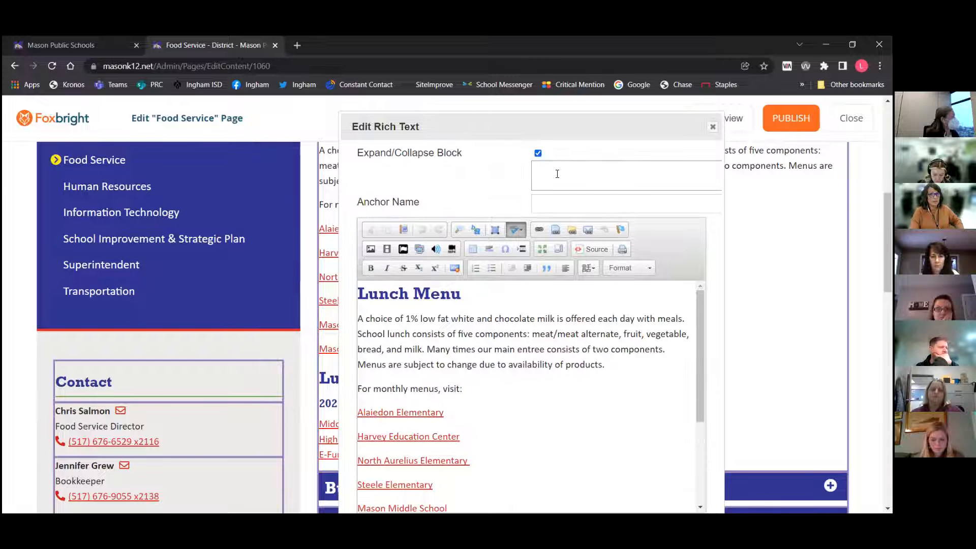
Move the Lunch Menu heading out of the block content into the collapsible section's title field
drag(461, 294, 357, 293)
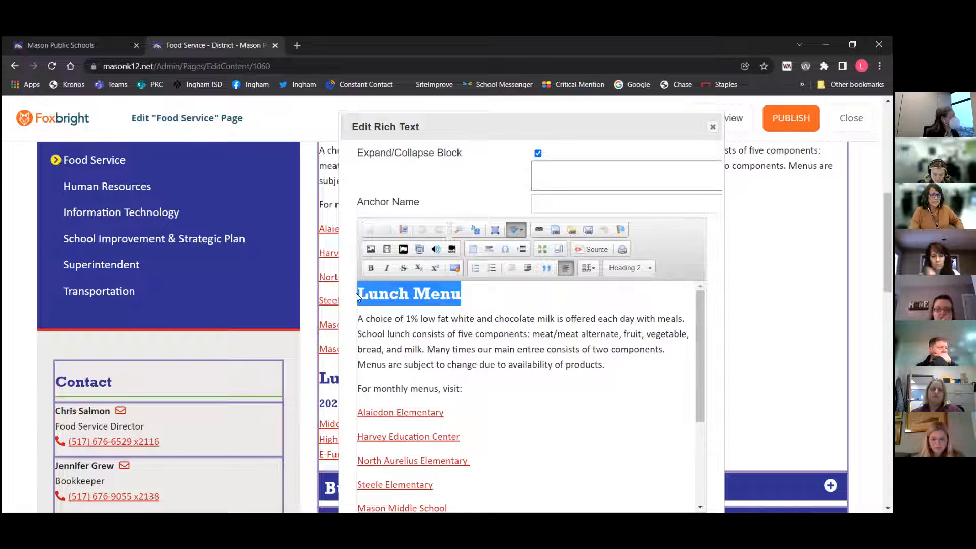
key(ctrl+x)
click(552, 176)
key(ctrl+v)
Delete the leftover empty heading line, set the first paragraph back to Paragraph format, and save the block
click(410, 301)
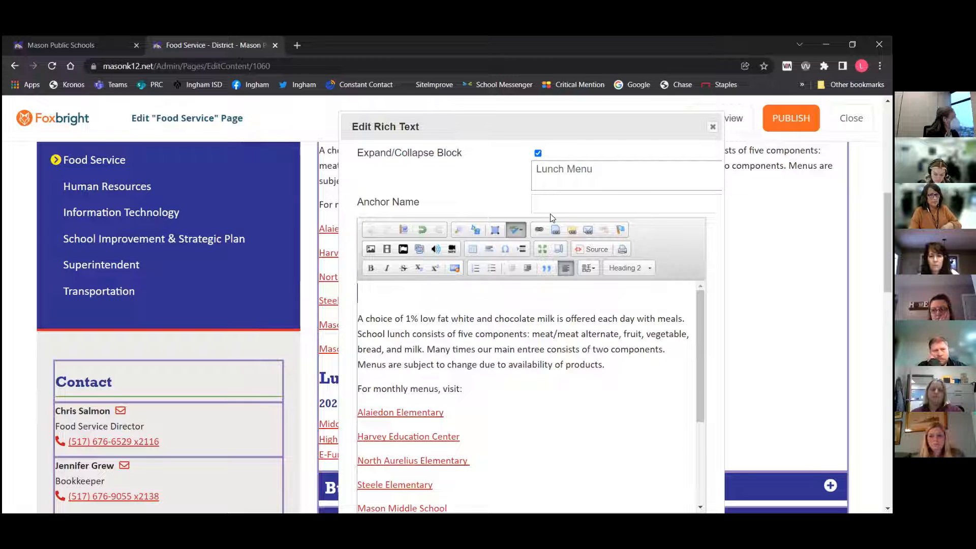
key(Delete)
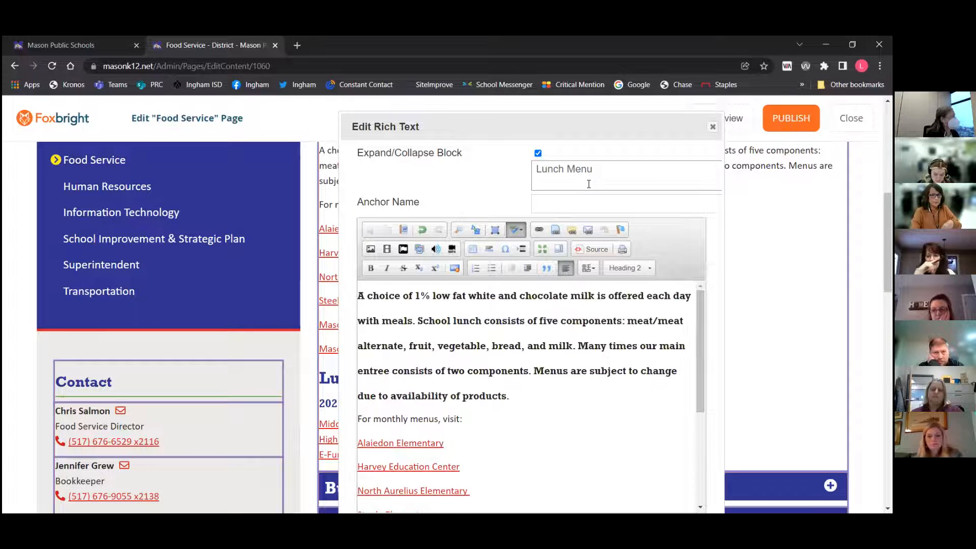
click(621, 267)
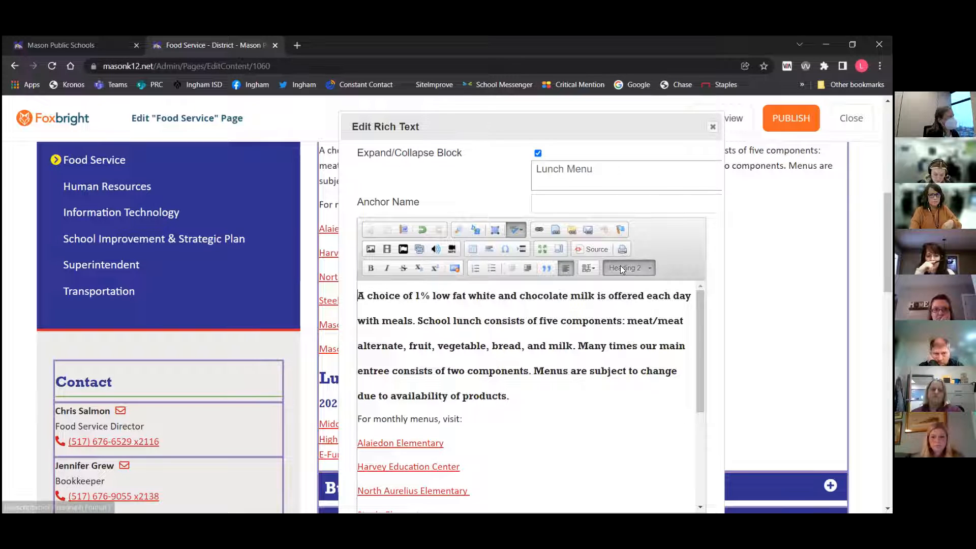
click(623, 305)
click(607, 401)
scroll(788, 284, down, 3)
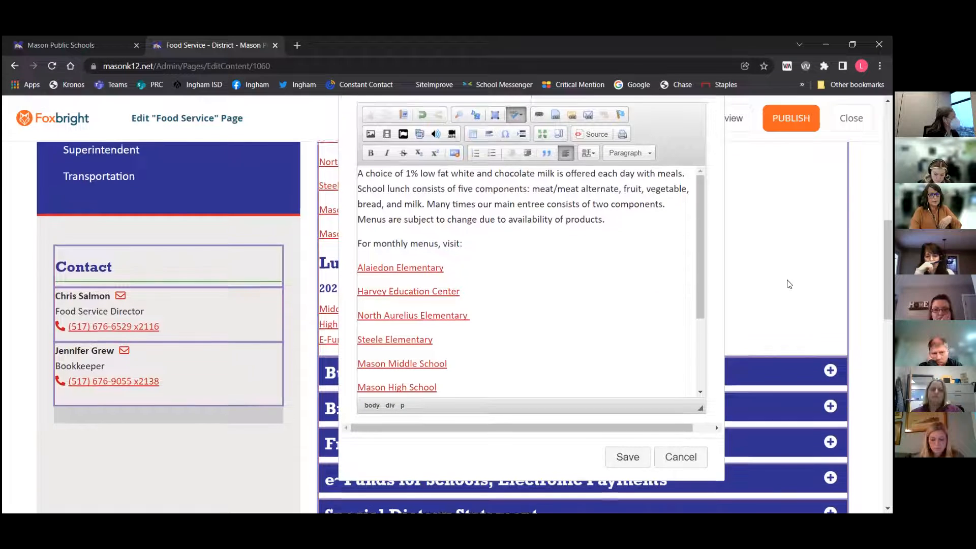
click(626, 456)
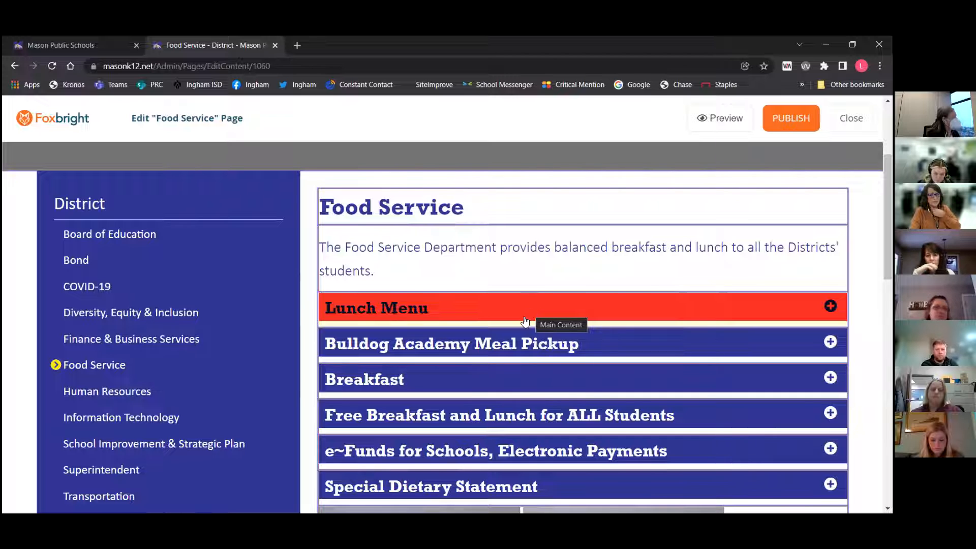
Reopen the Lunch Menu block, clear its section title, and turn off Expand/Collapse Block
click(525, 321)
click(452, 303)
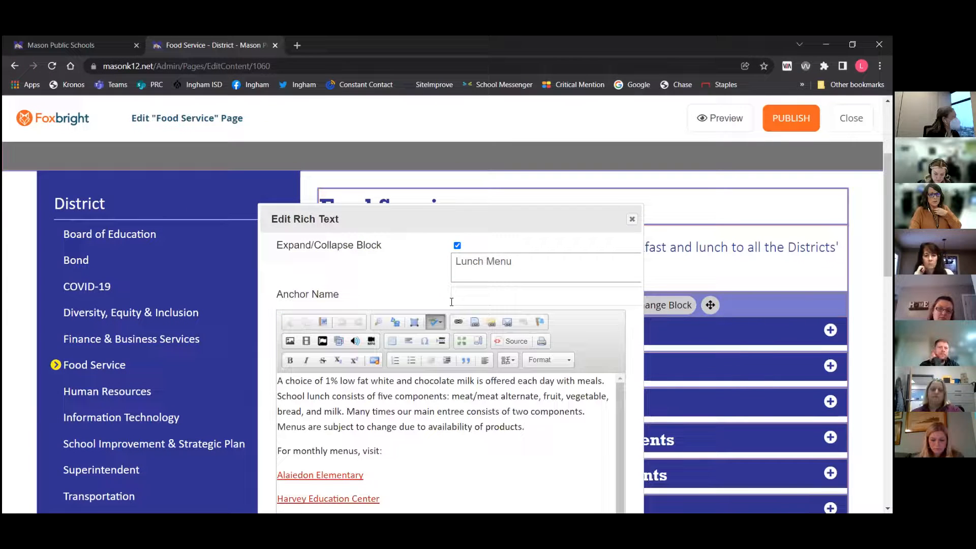
click(457, 245)
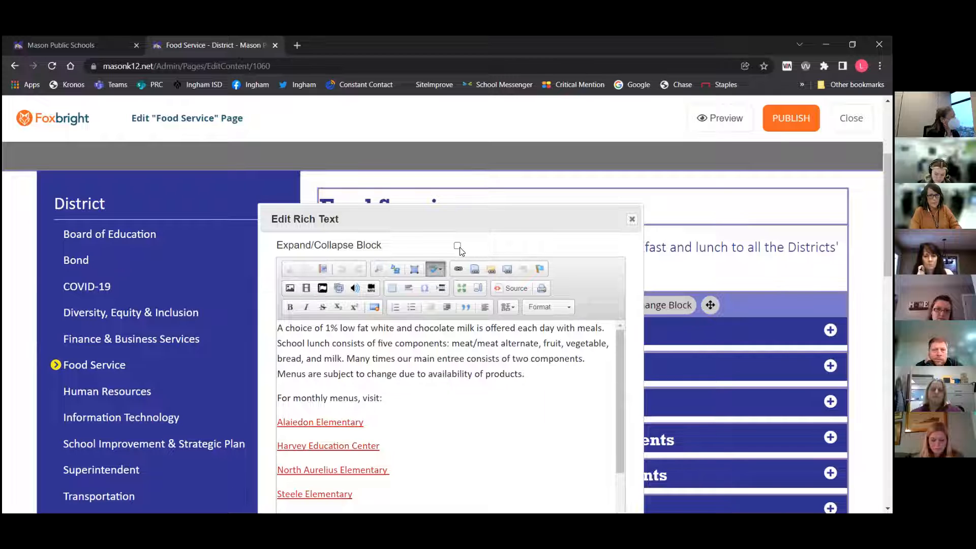
click(457, 245)
drag(523, 263, 458, 260)
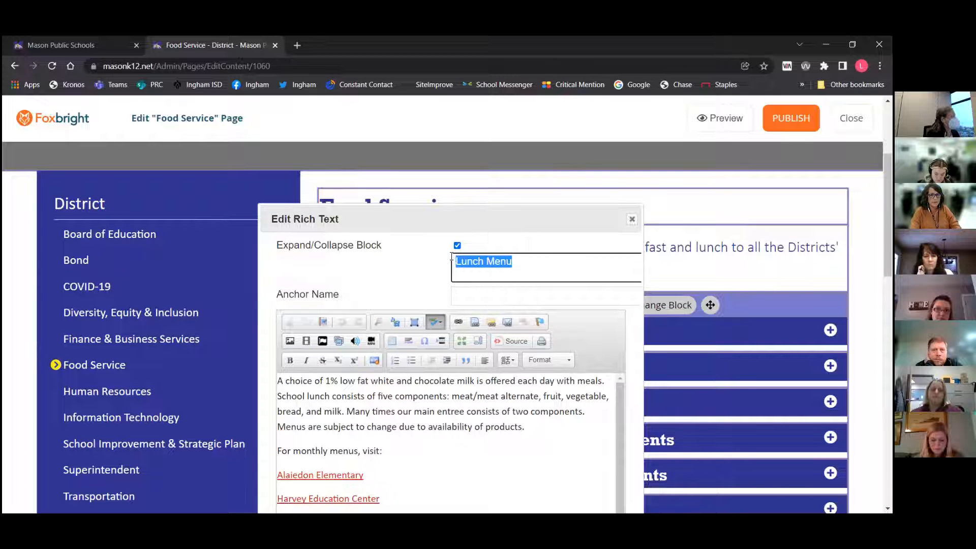
key(BackSpace)
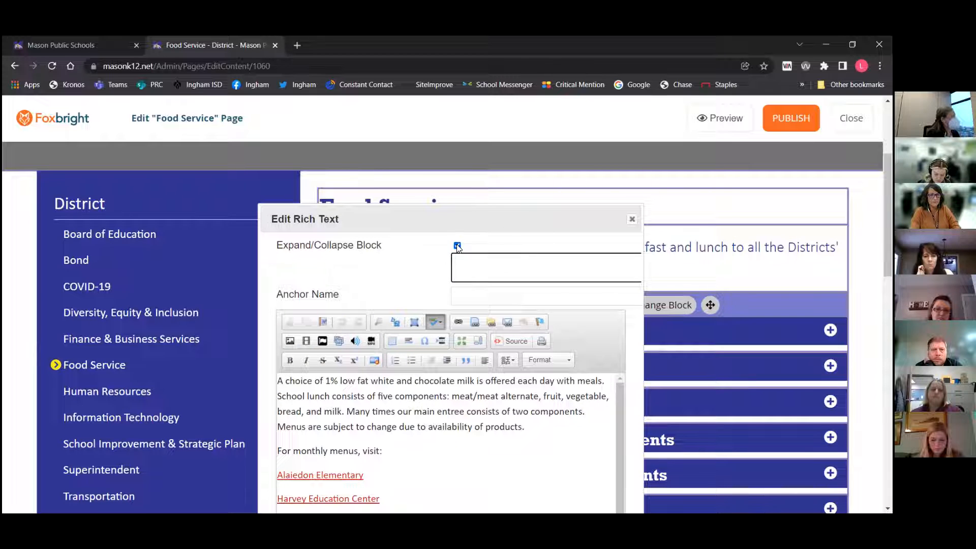
click(457, 246)
Paste Lunch Menu as the first line of the block content and format it as a Heading
click(328, 335)
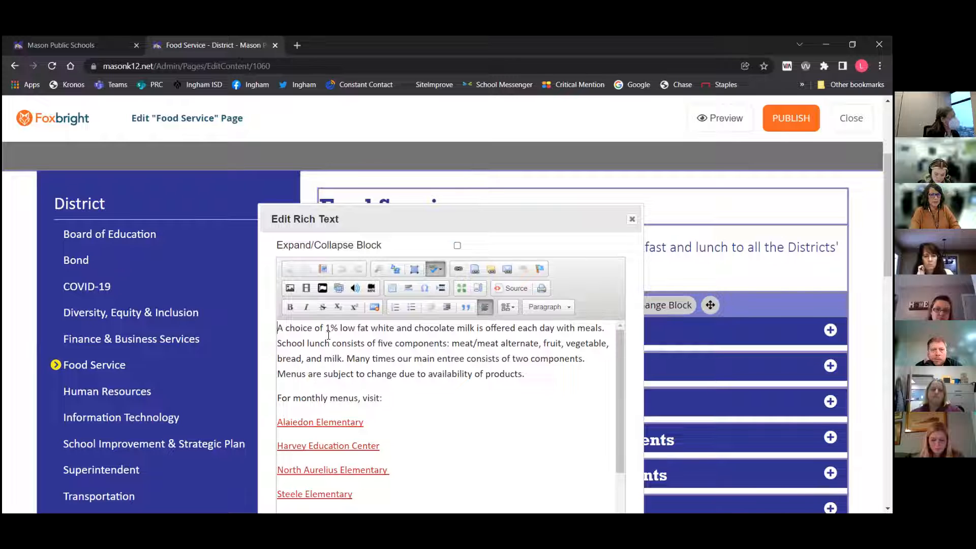
key(ctrl+v)
key(Return)
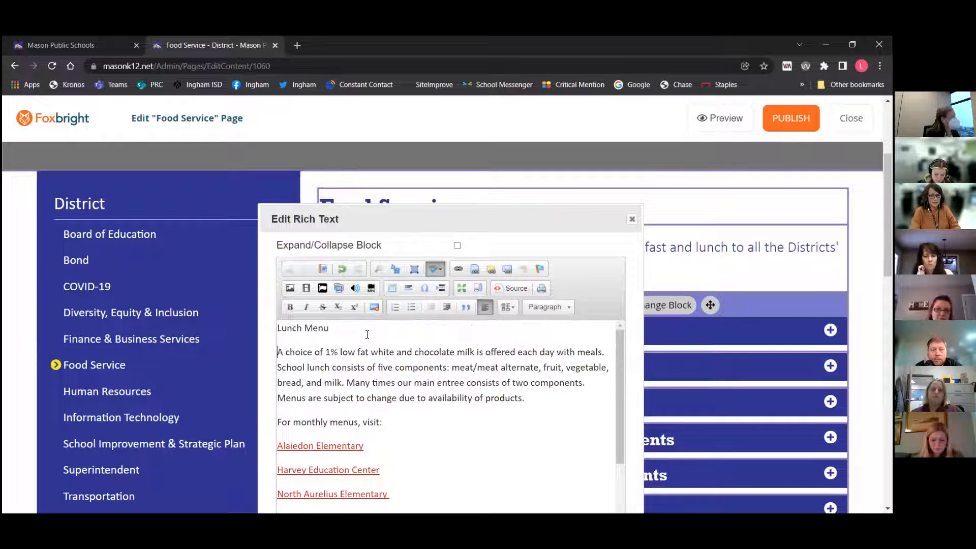
click(544, 309)
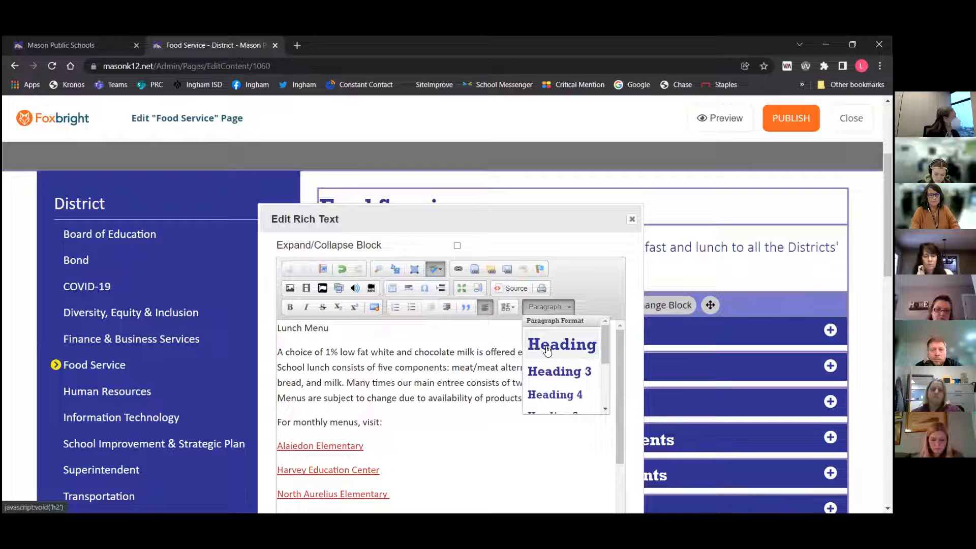
click(546, 345)
Cut the word 'choice' from the first sentence and paste it back in
scroll(468, 380, down, 2)
scroll(468, 380, up, 2)
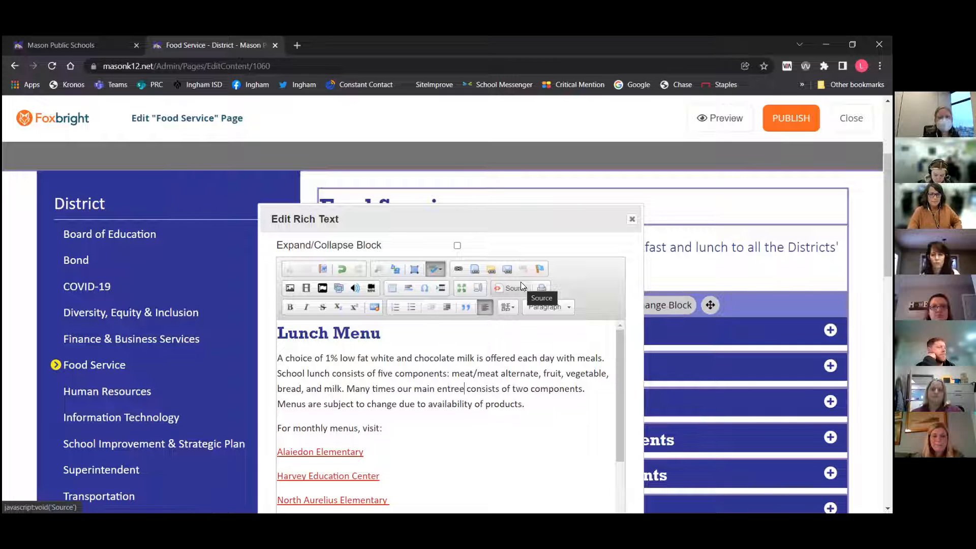
scroll(466, 414, down, 1)
scroll(466, 414, up, 1)
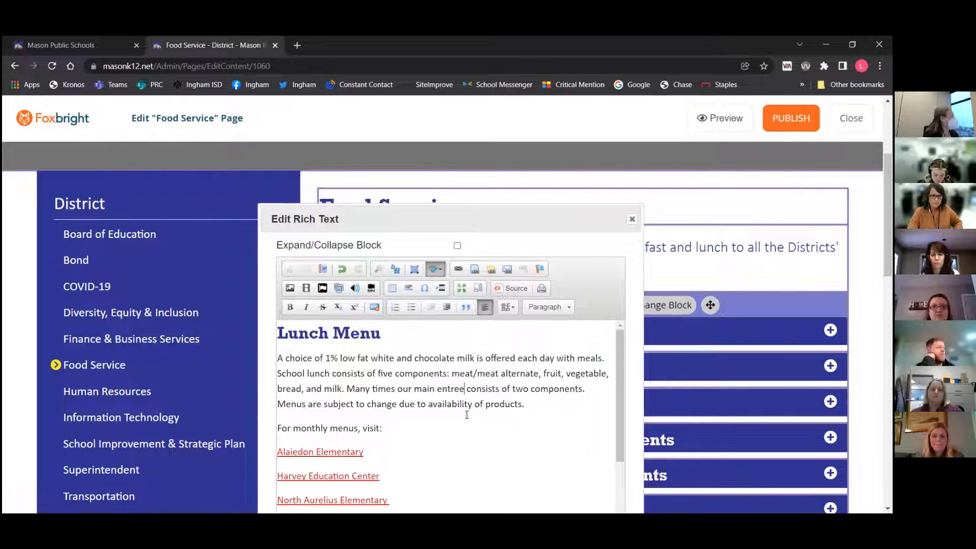
double_click(298, 357)
click(288, 267)
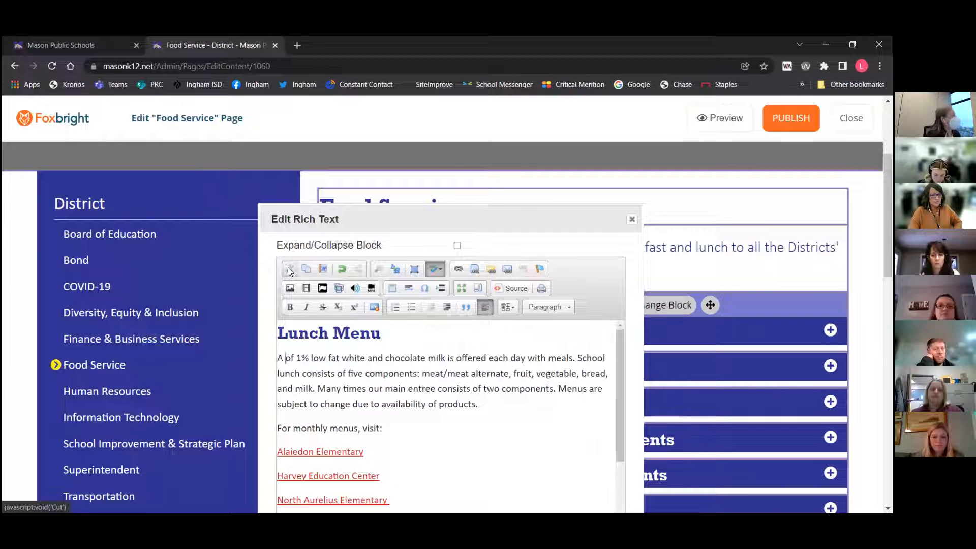
click(324, 270)
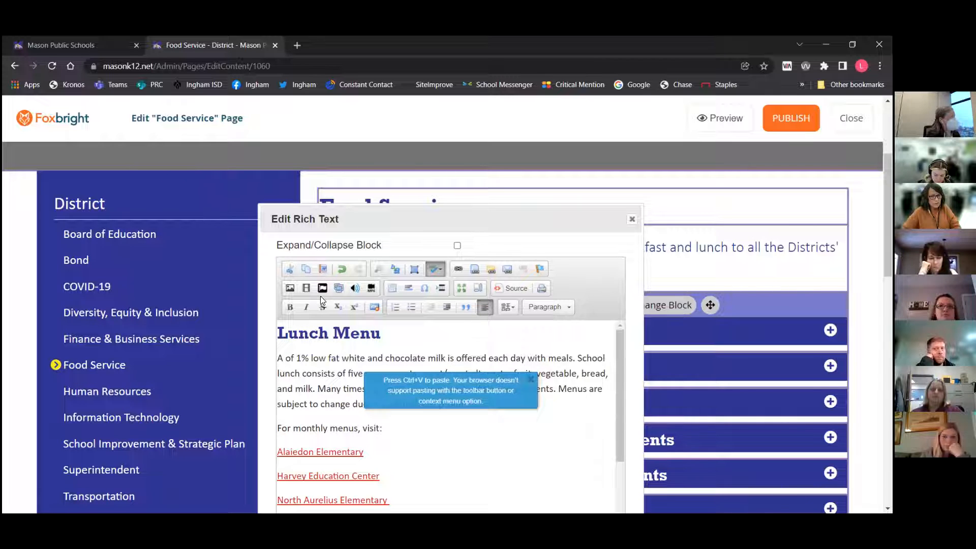
key(ctrl+v)
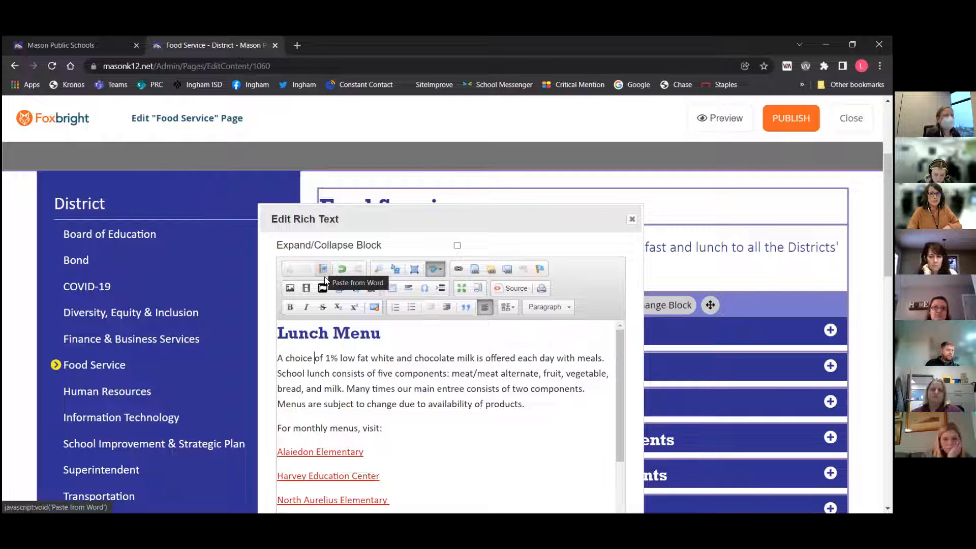
Undo and redo the last edit to the word 'choice' in the first sentence
click(322, 270)
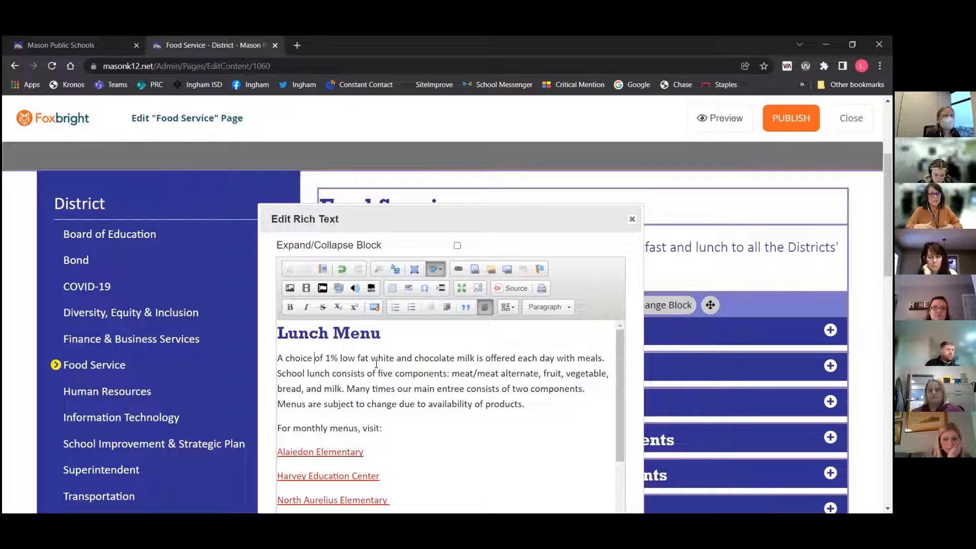
click(341, 333)
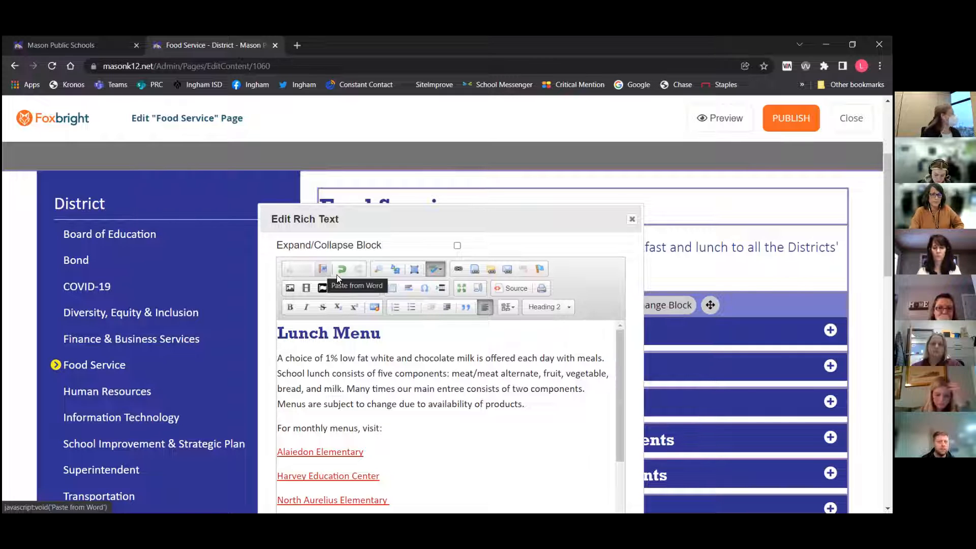
double_click(297, 358)
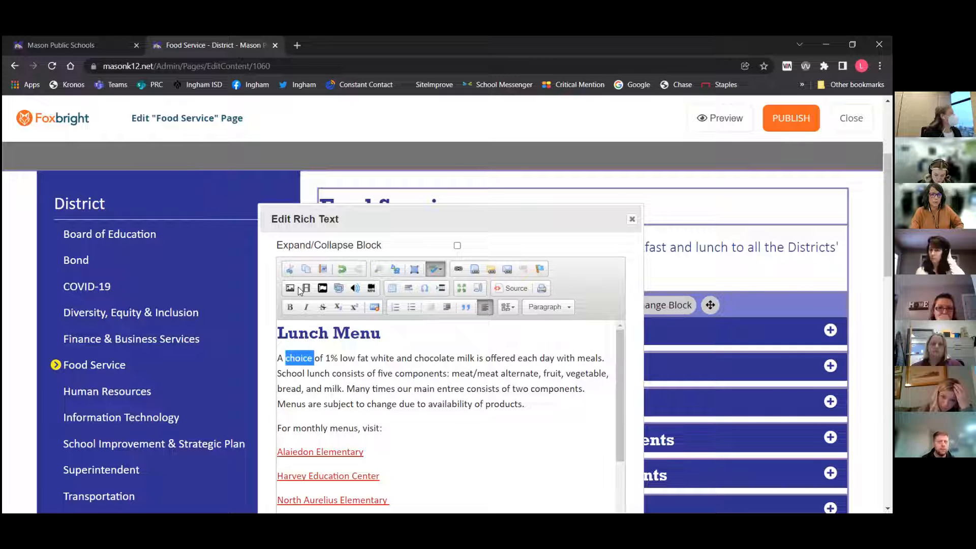
click(342, 269)
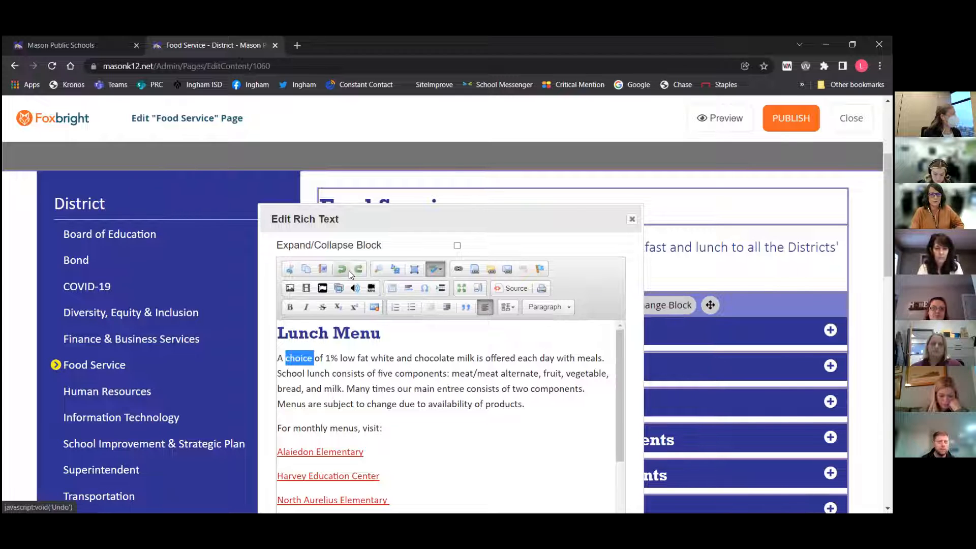
click(357, 270)
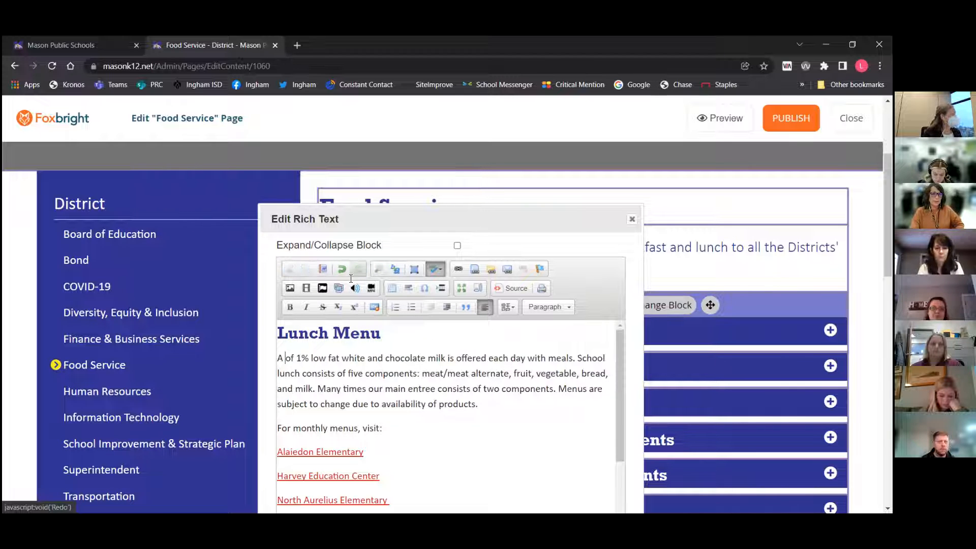
Cut the % sign from the first sentence, then undo the edits to restore the original text
double_click(305, 358)
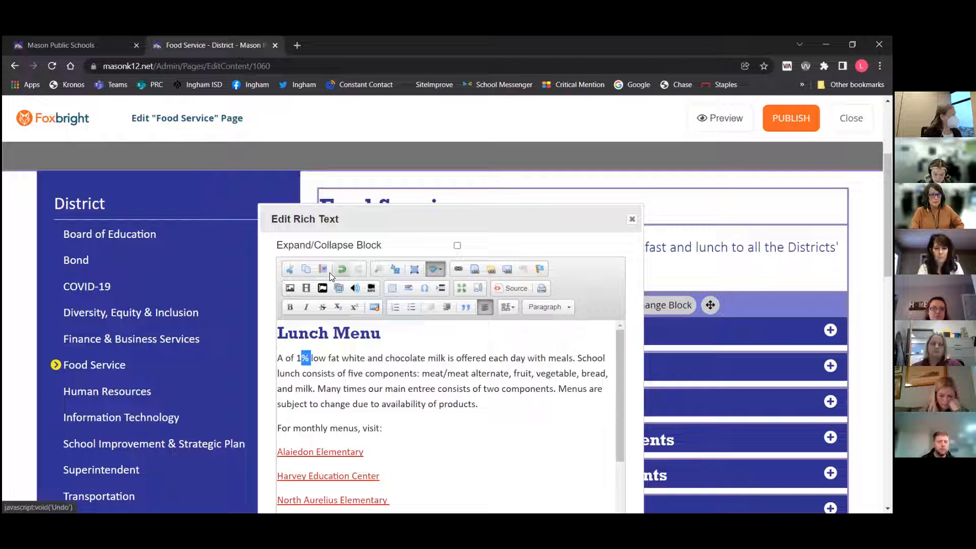
click(286, 270)
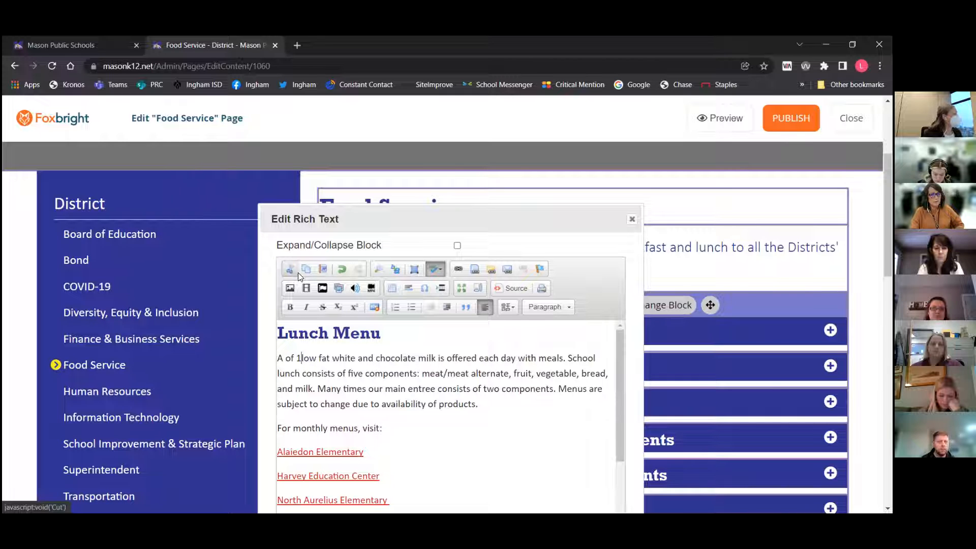
click(343, 269)
click(342, 270)
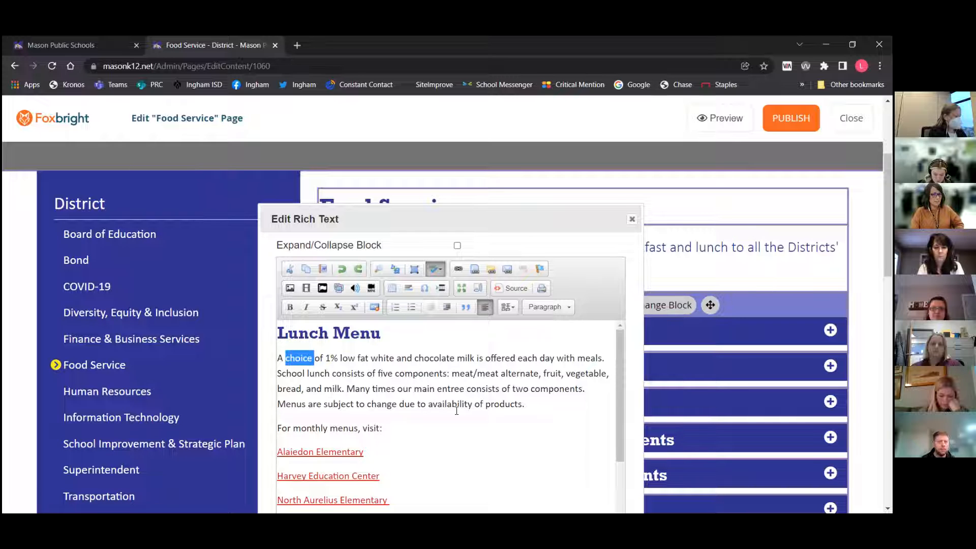
Scroll through the block content, select all of it, then deselect and try the Spell Checker
scroll(491, 393, down, 3)
scroll(710, 379, down, 3)
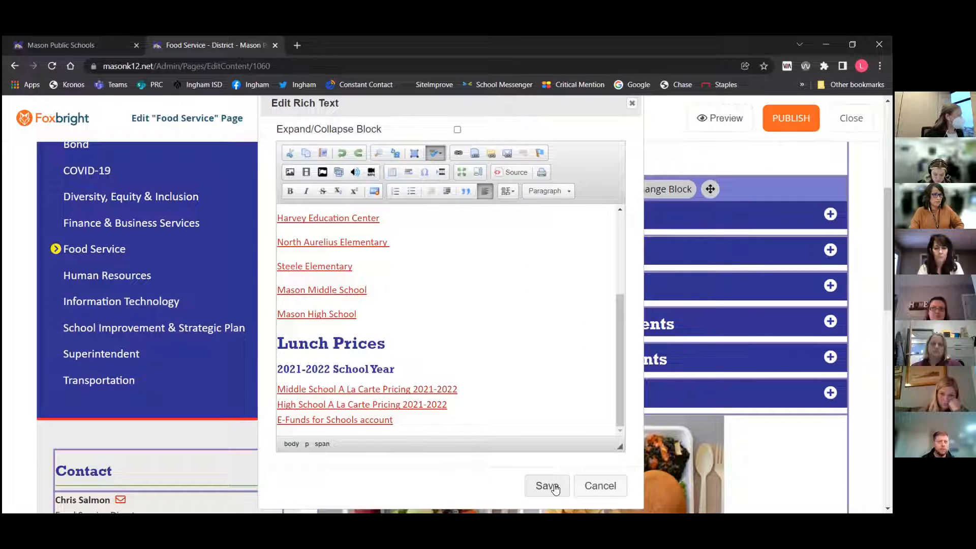
scroll(542, 375, up, 5)
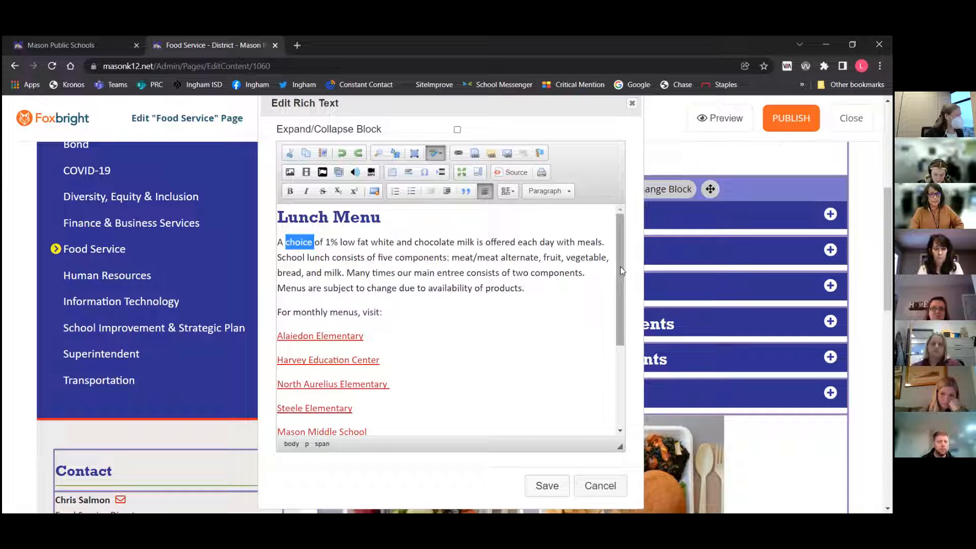
scroll(593, 346, up, 2)
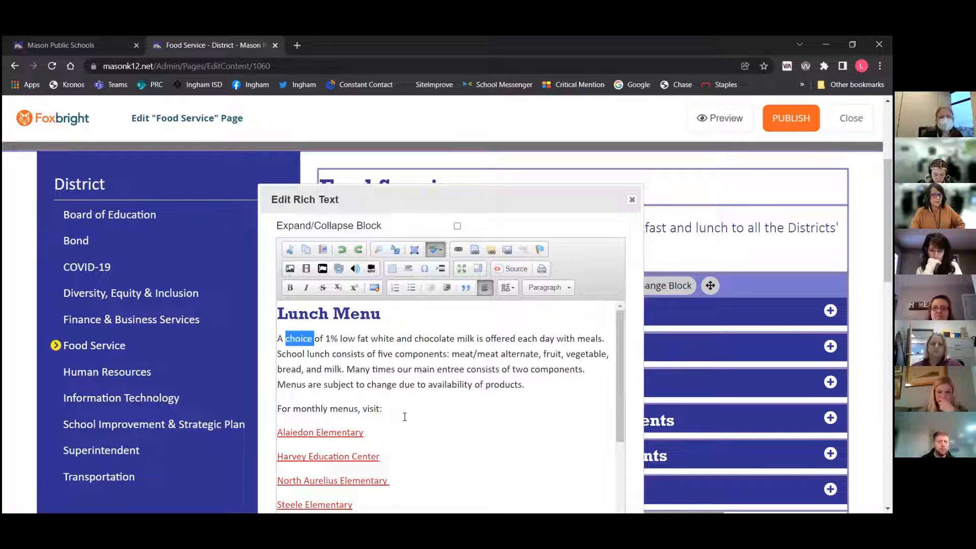
click(413, 252)
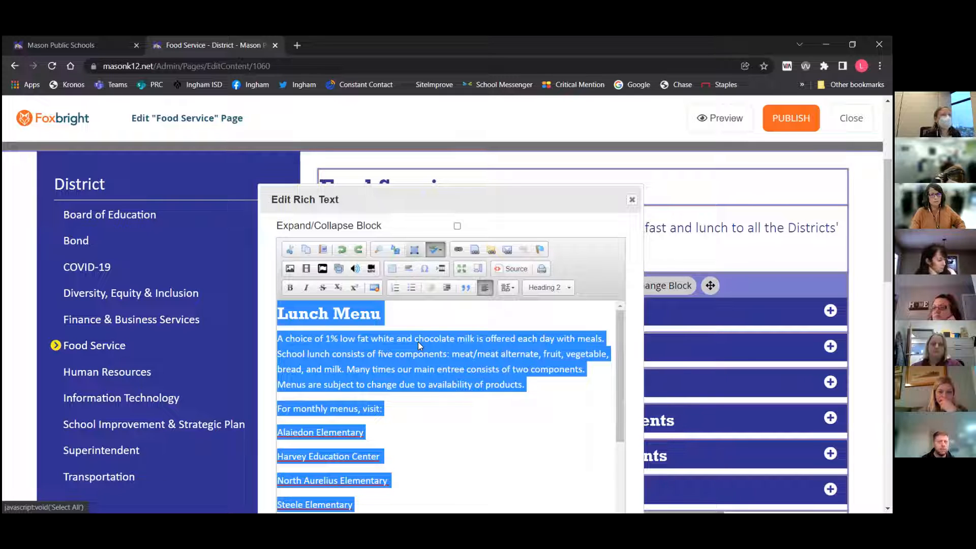
click(446, 314)
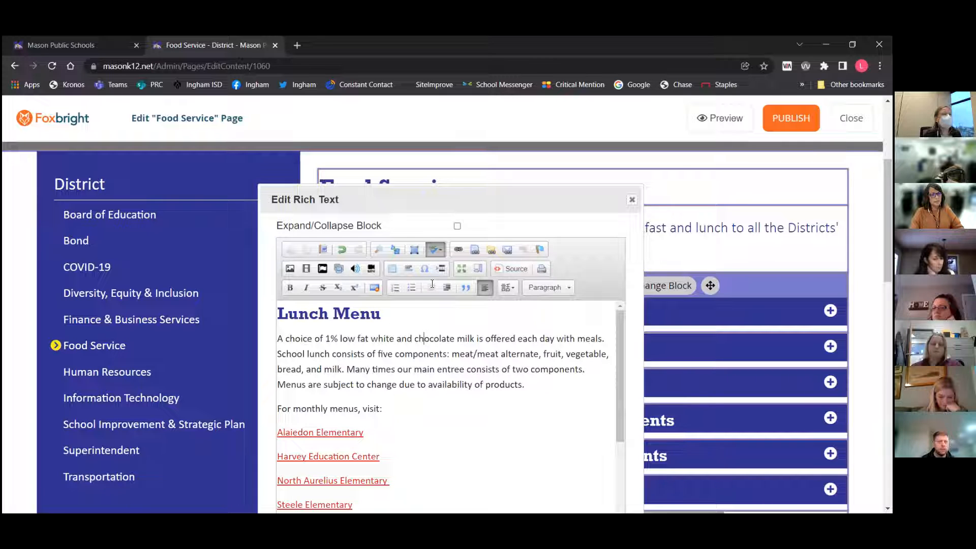
click(422, 328)
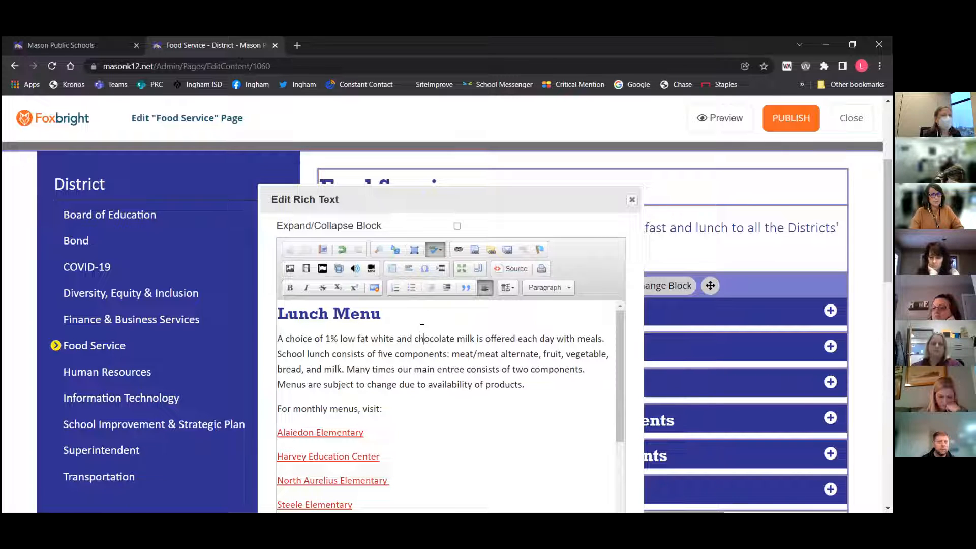
click(432, 249)
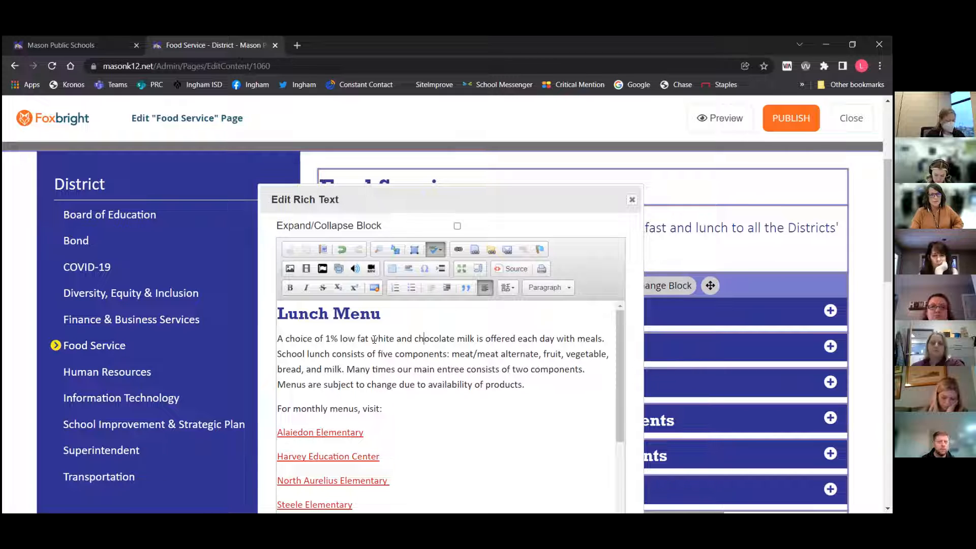
drag(371, 339, 456, 339)
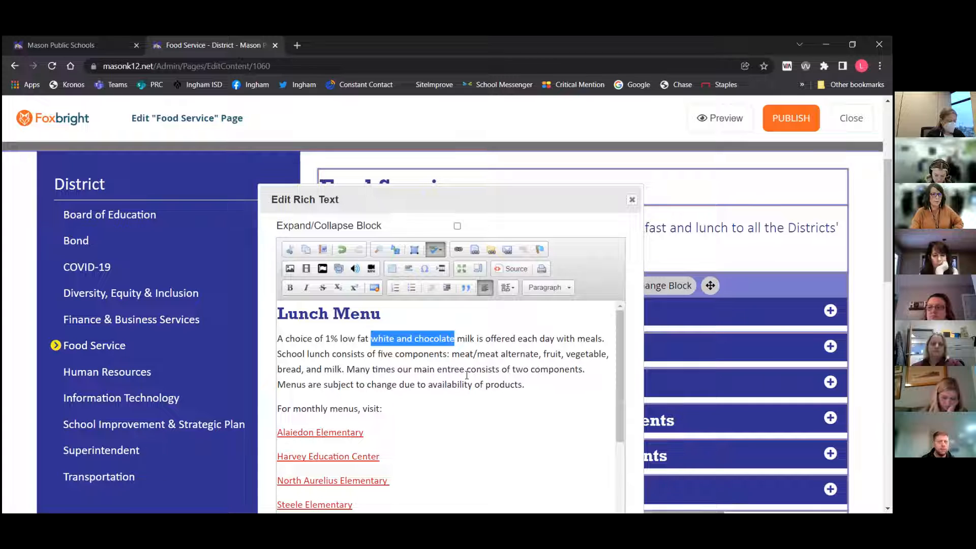
click(455, 339)
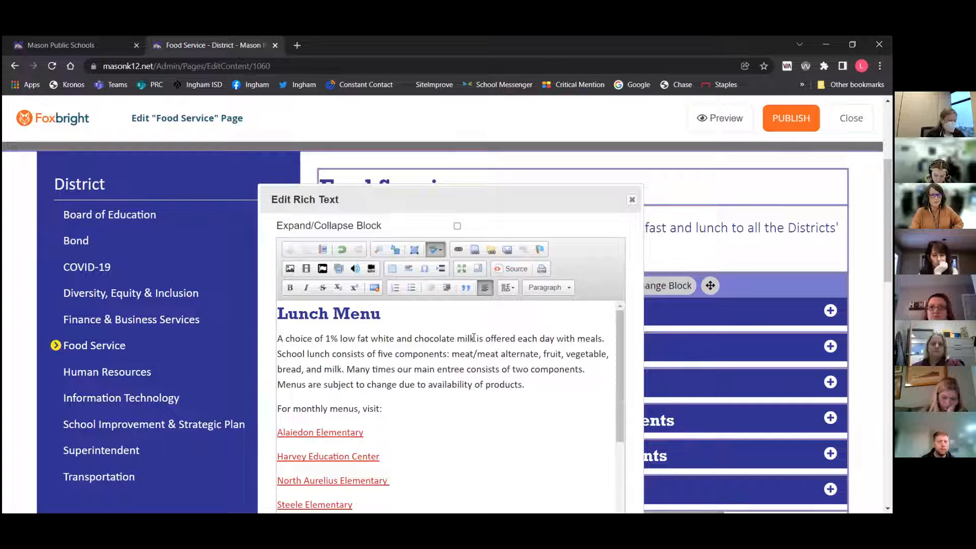
drag(474, 338, 373, 337)
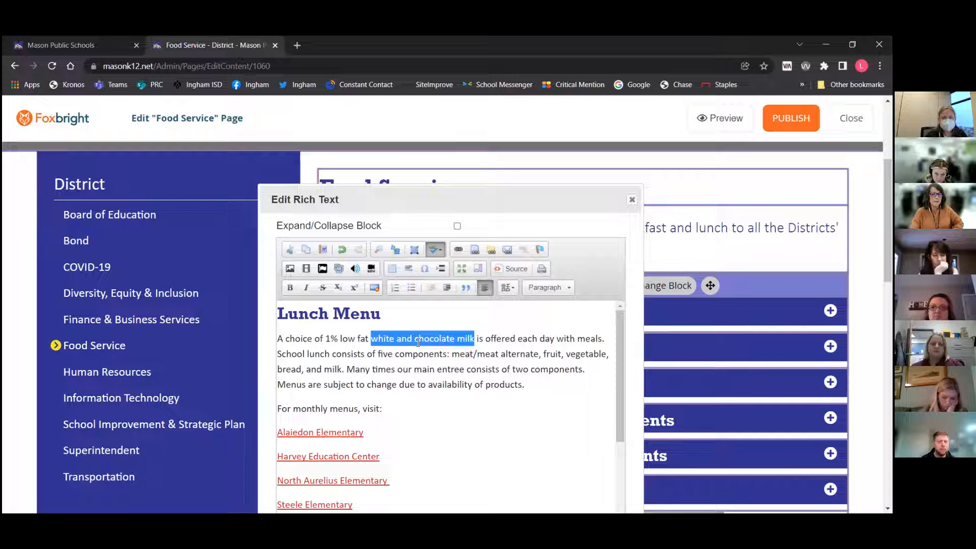
click(458, 249)
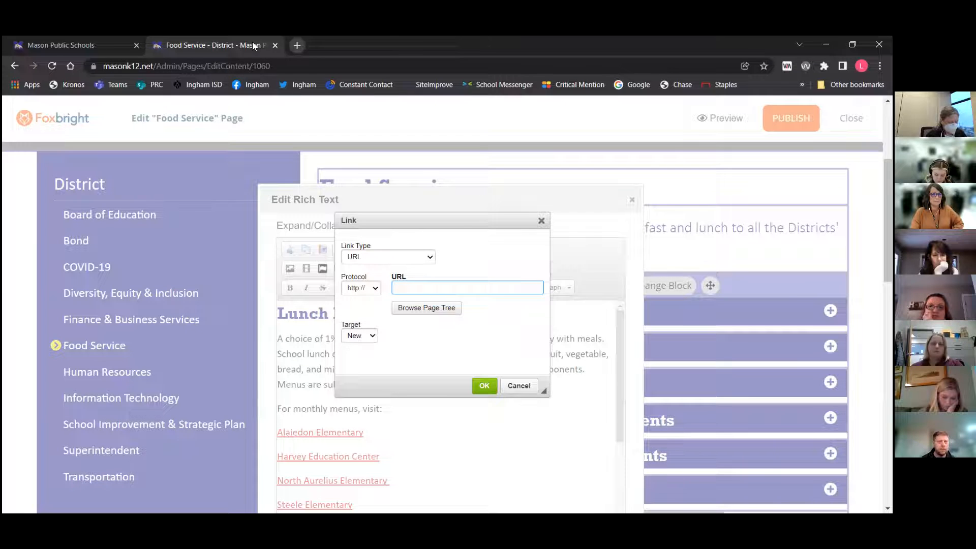
click(99, 41)
click(179, 67)
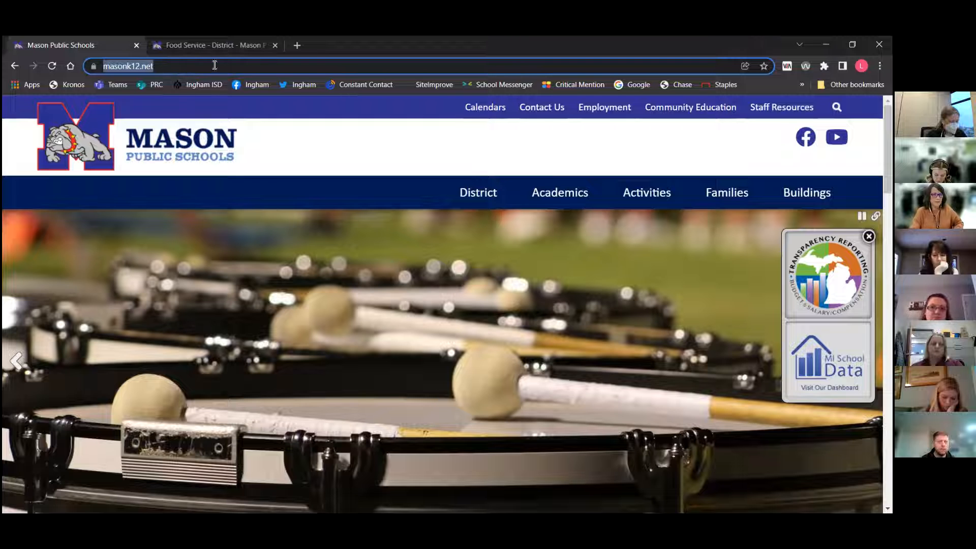
click(199, 44)
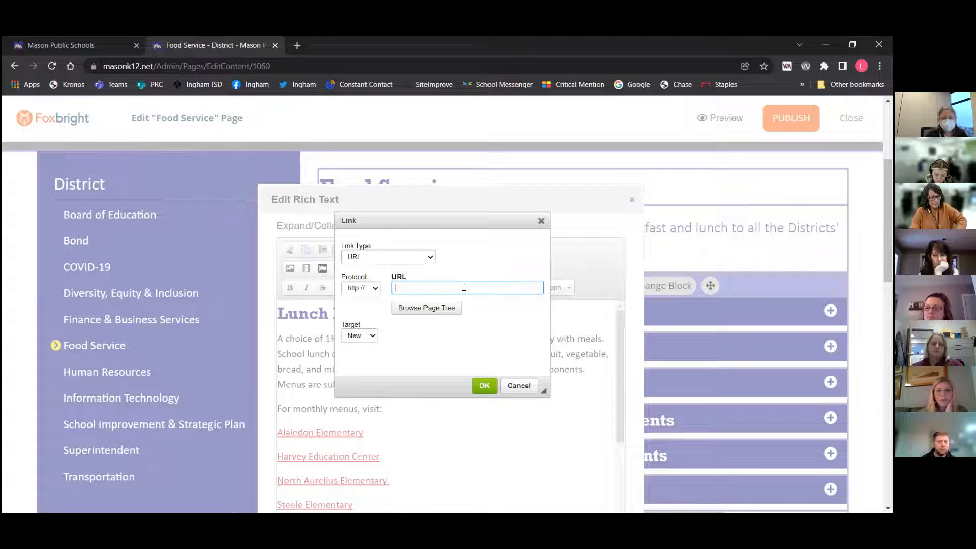
text(www.masonk12.net/)
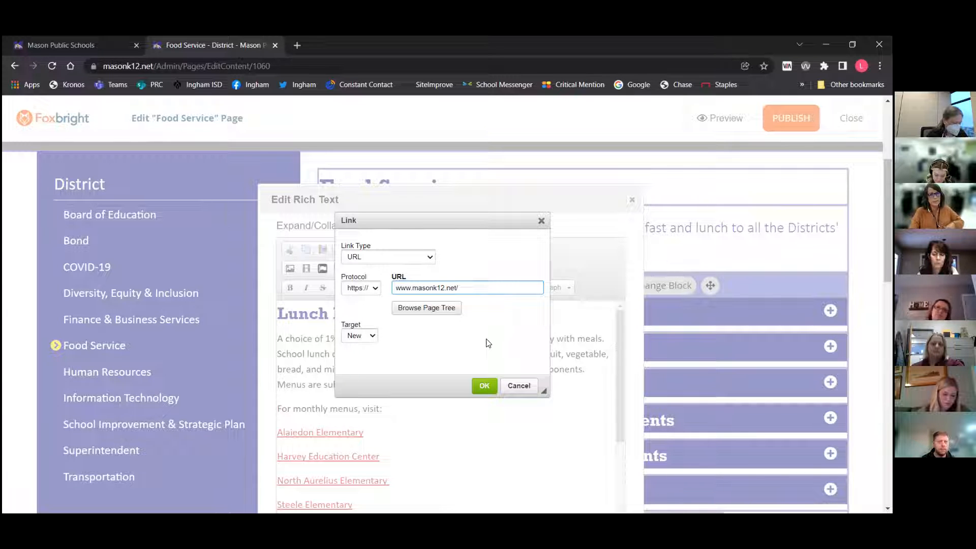
click(367, 336)
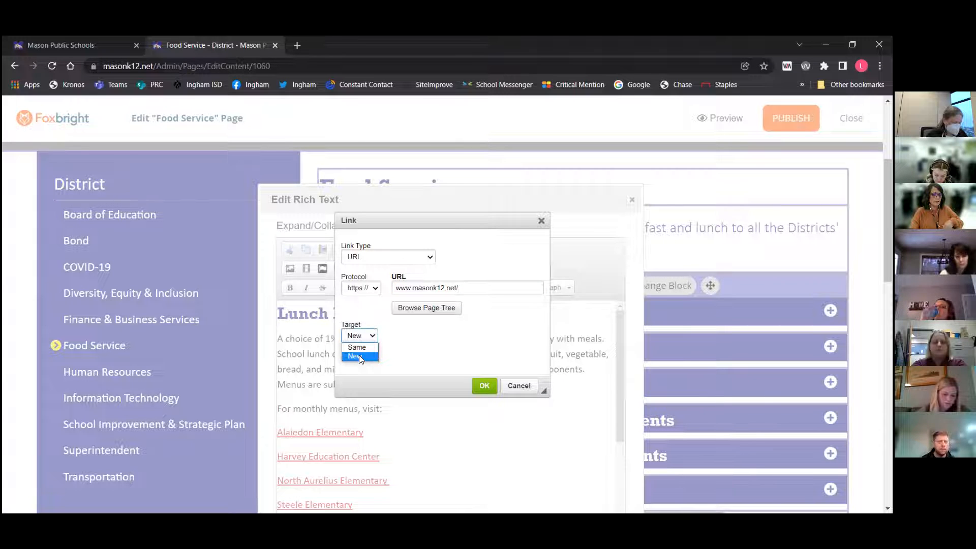
click(359, 355)
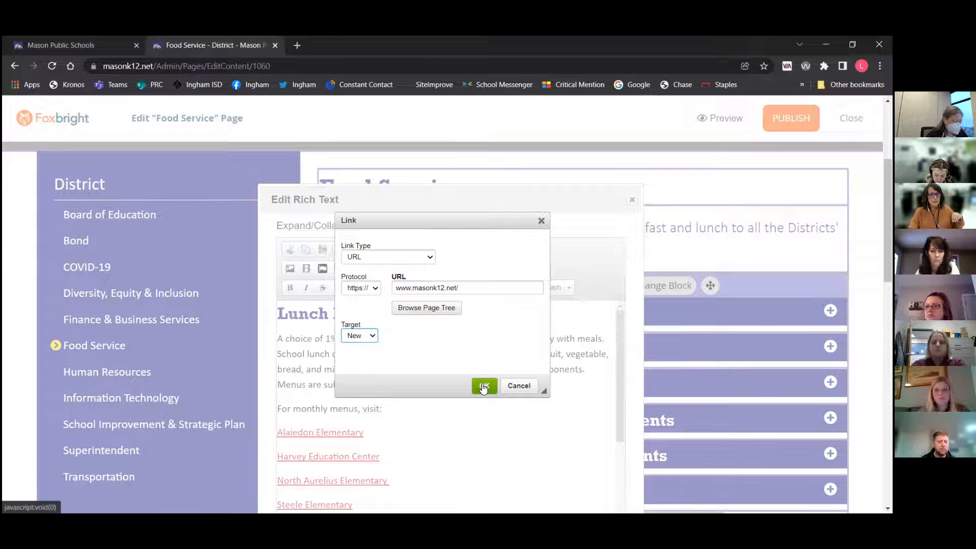
key(Escape)
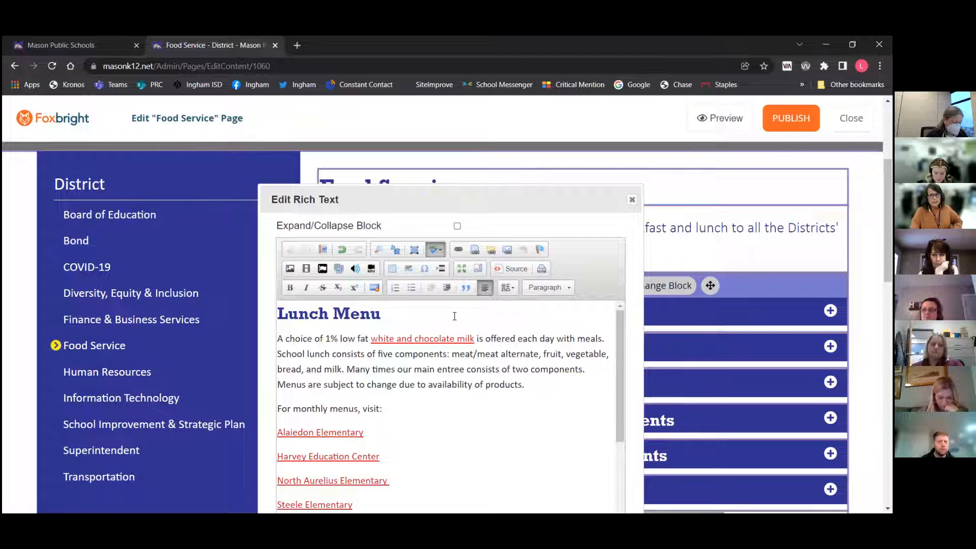
click(339, 249)
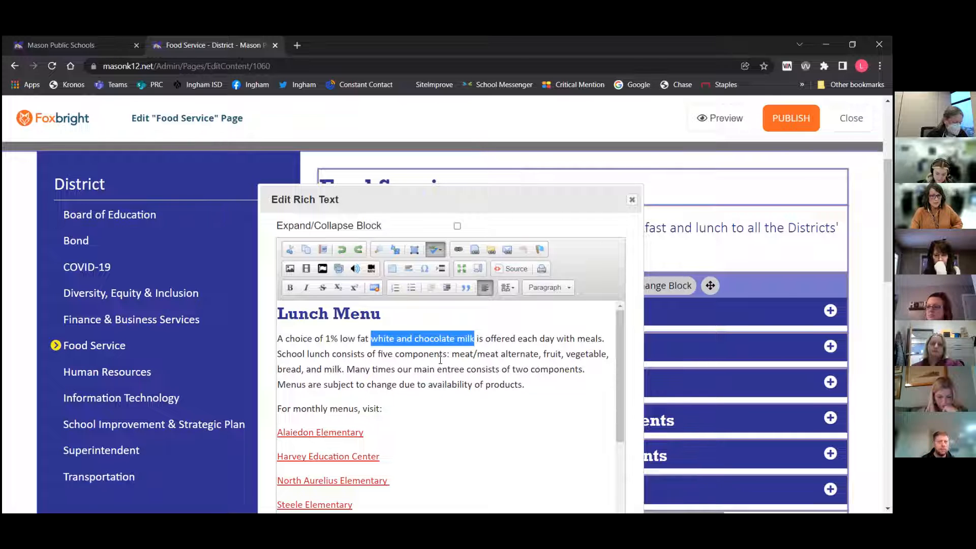
Upload School Closing Plan 2021-22 into the Annual Reports 2021-22 folder and link 'white and chocolate milk' to that file
click(475, 250)
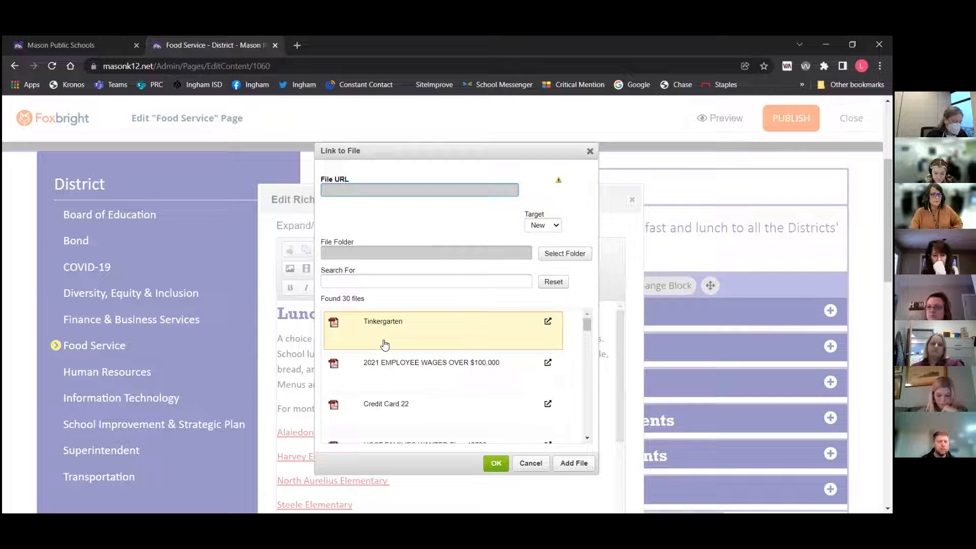
click(575, 462)
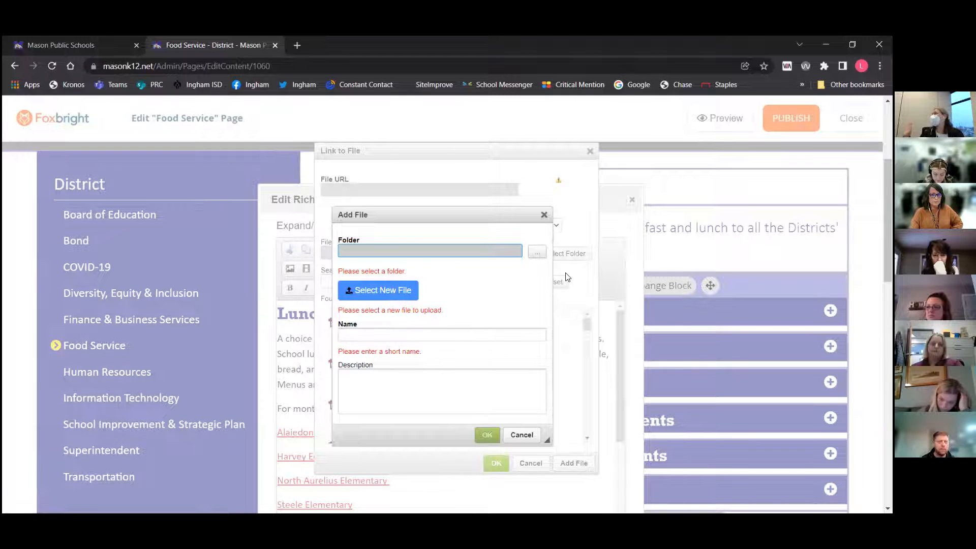
click(537, 252)
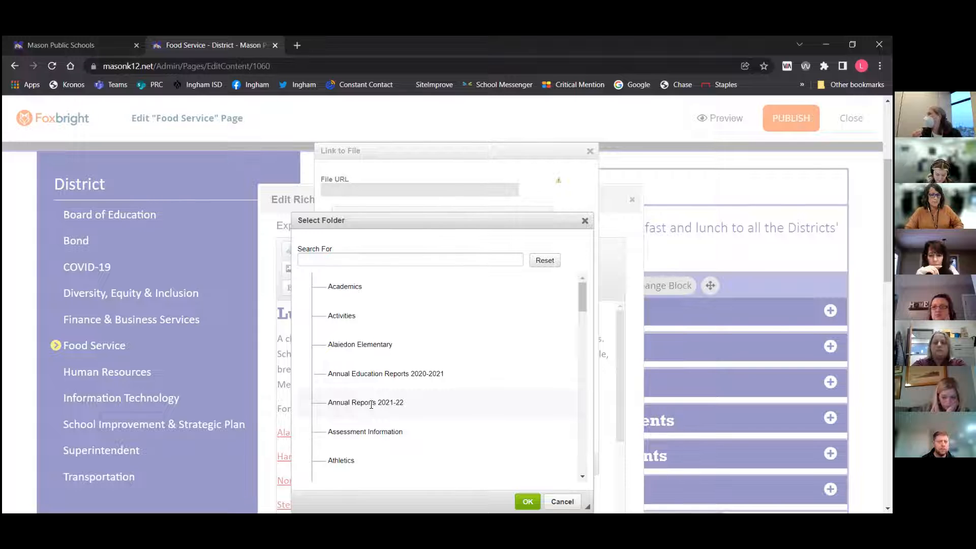
click(371, 405)
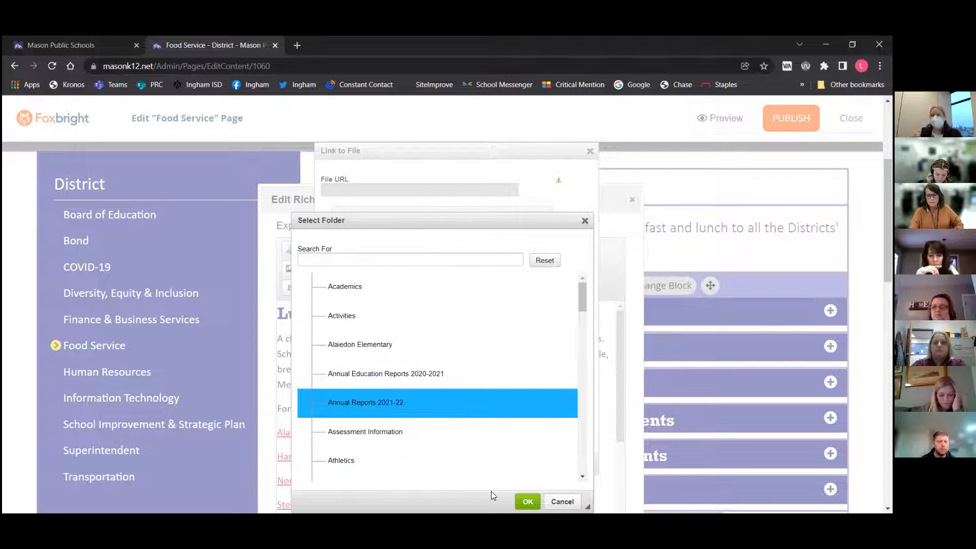
click(526, 504)
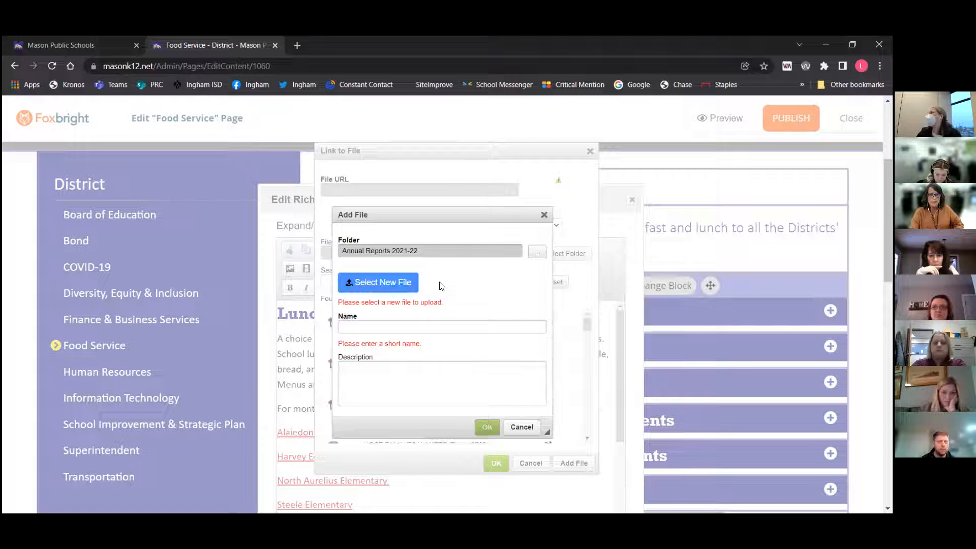
click(379, 287)
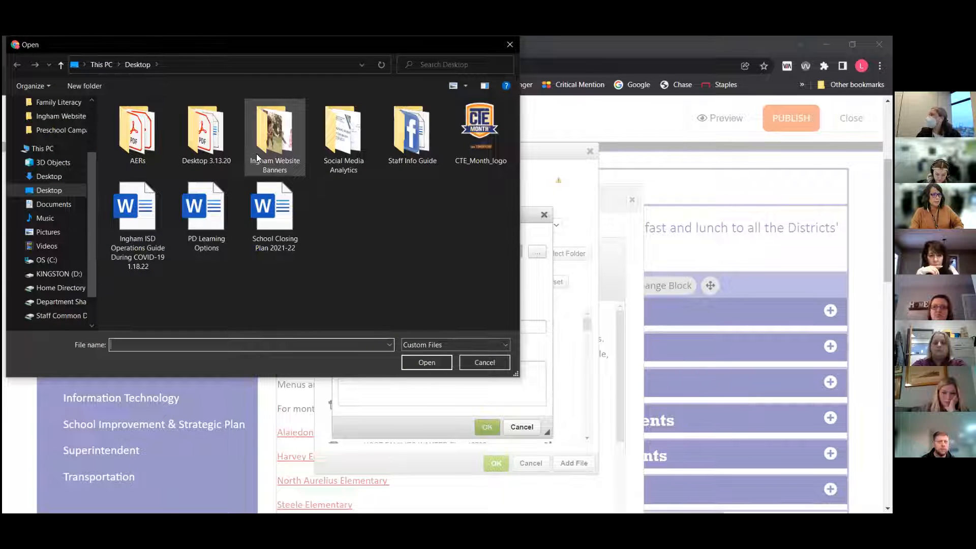
click(285, 226)
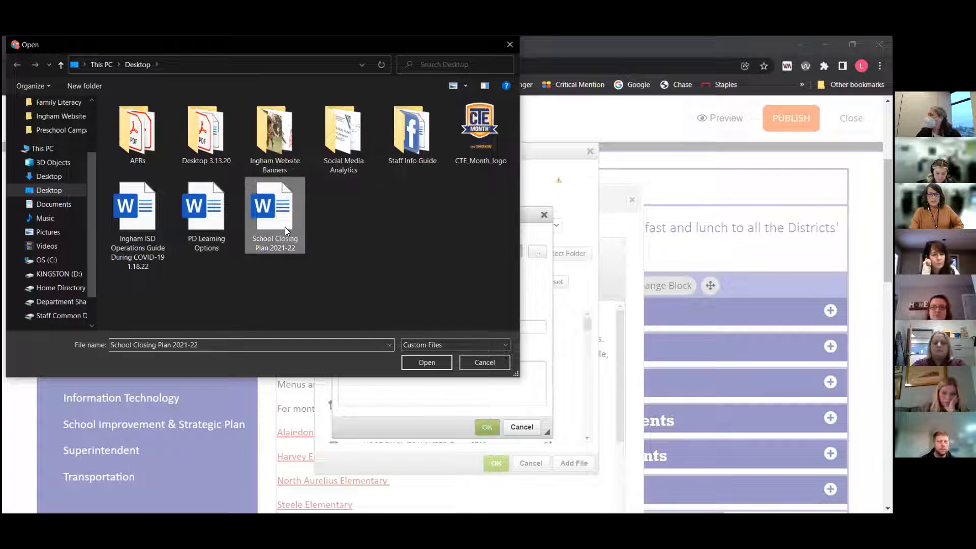
double_click(284, 226)
click(487, 427)
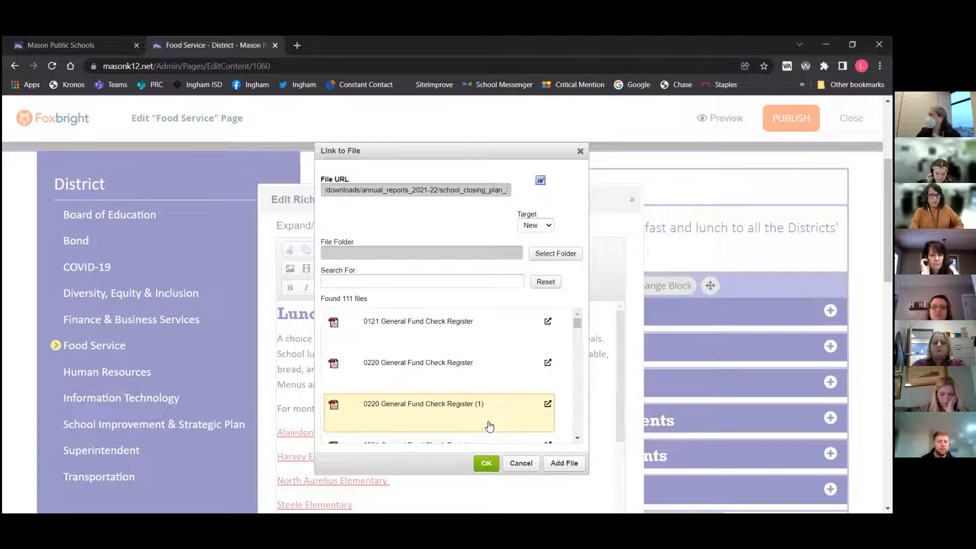
click(487, 463)
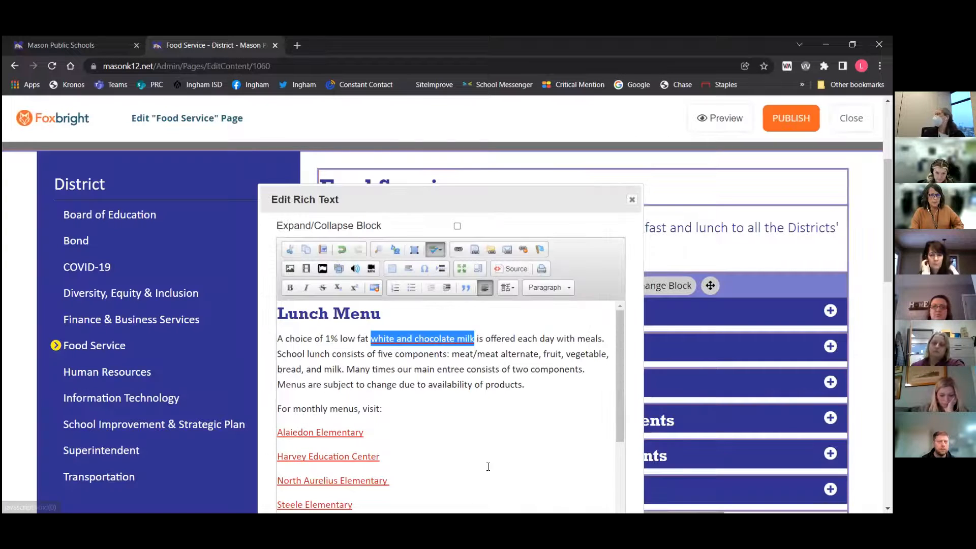
click(418, 404)
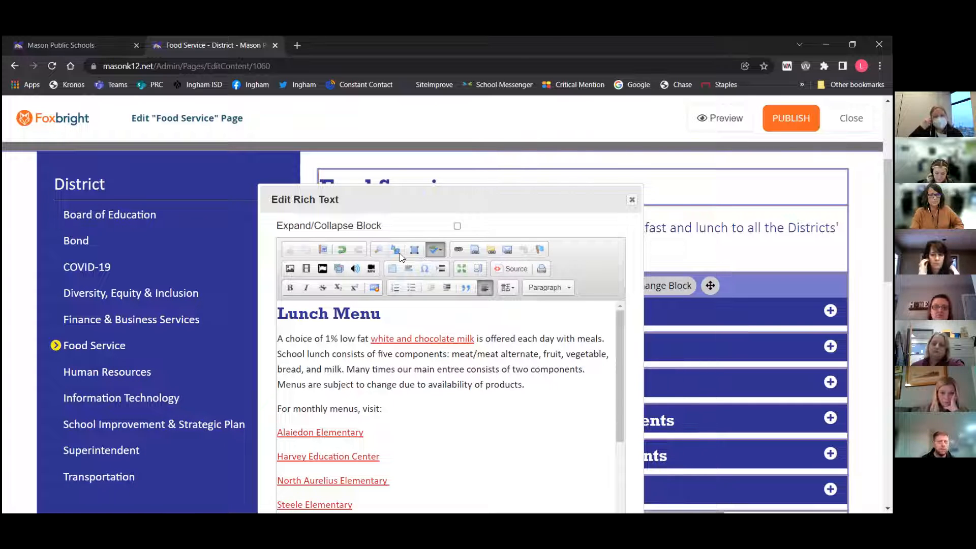
Insert a link to the 0320 General Fund Check Register file from the Annual Reports 2021-22 folder after 'visit:', then undo it
click(472, 251)
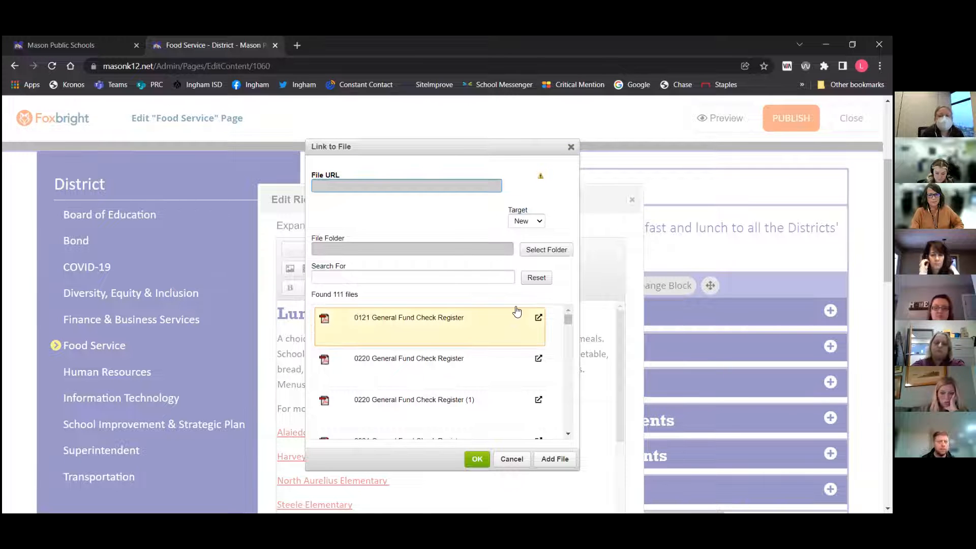
click(525, 222)
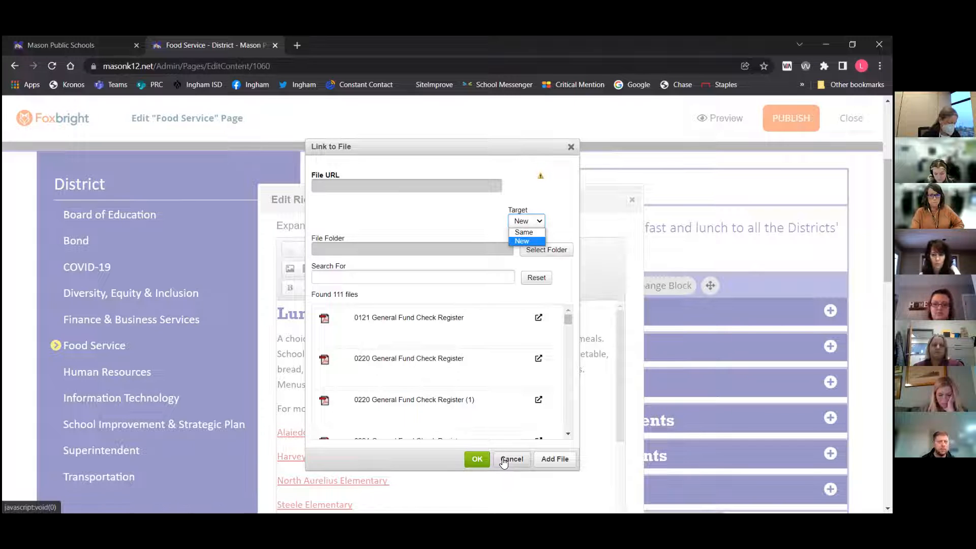
click(550, 251)
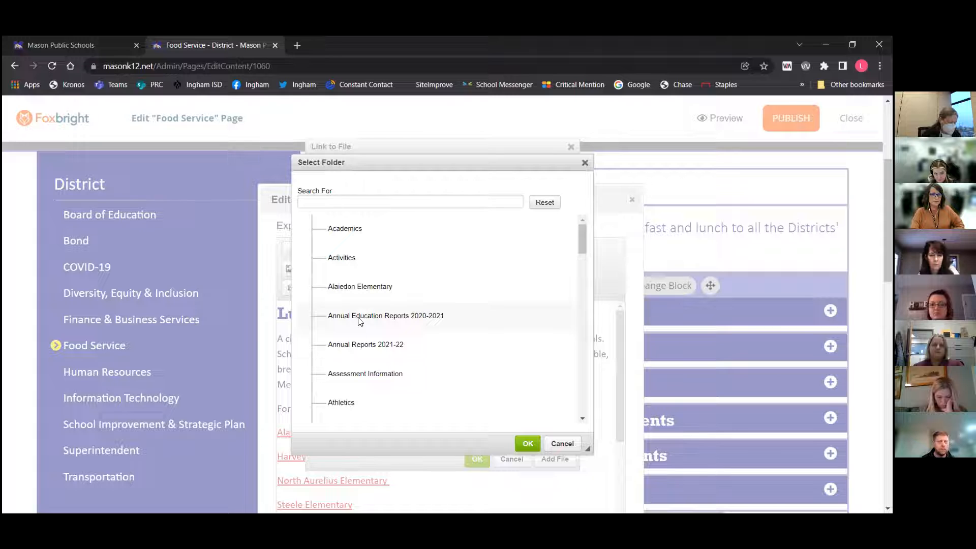
click(358, 345)
click(521, 444)
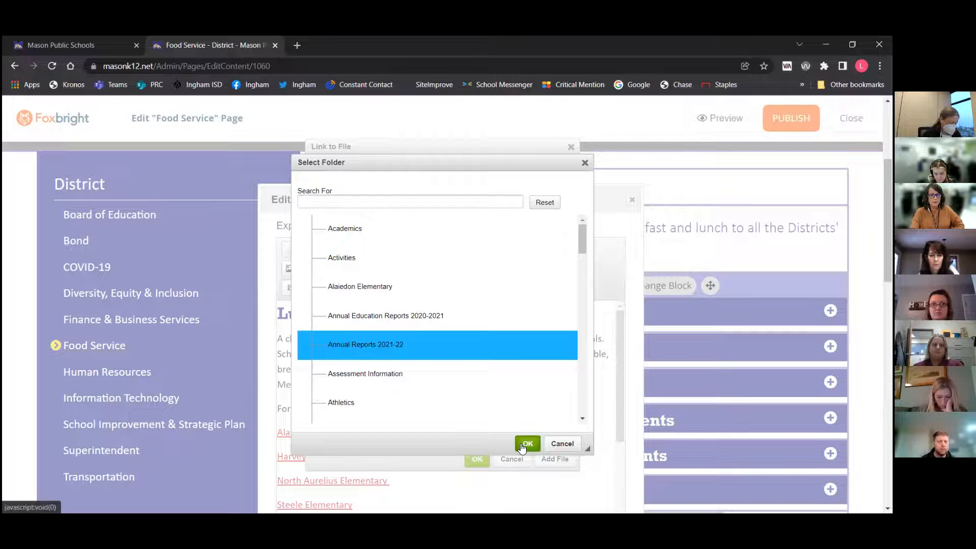
scroll(452, 332, down, 3)
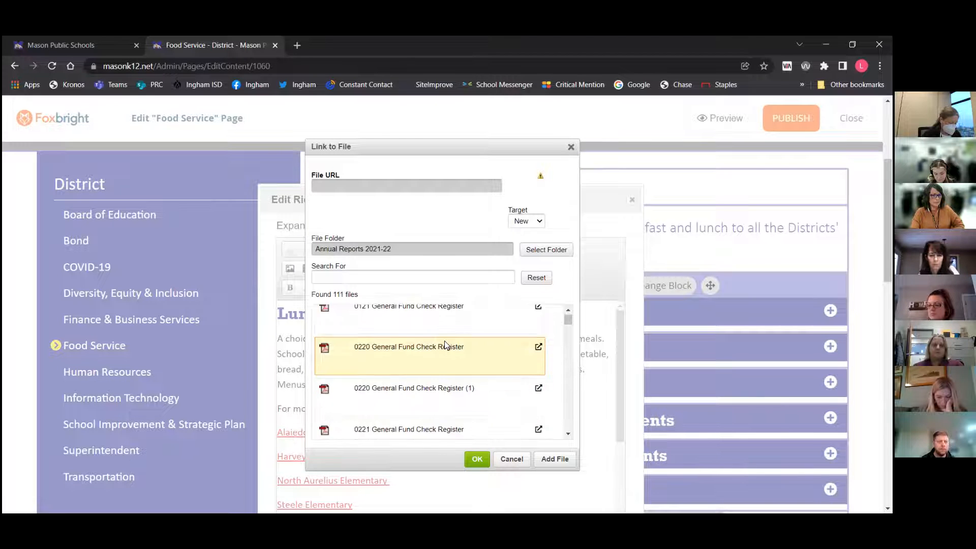
click(347, 278)
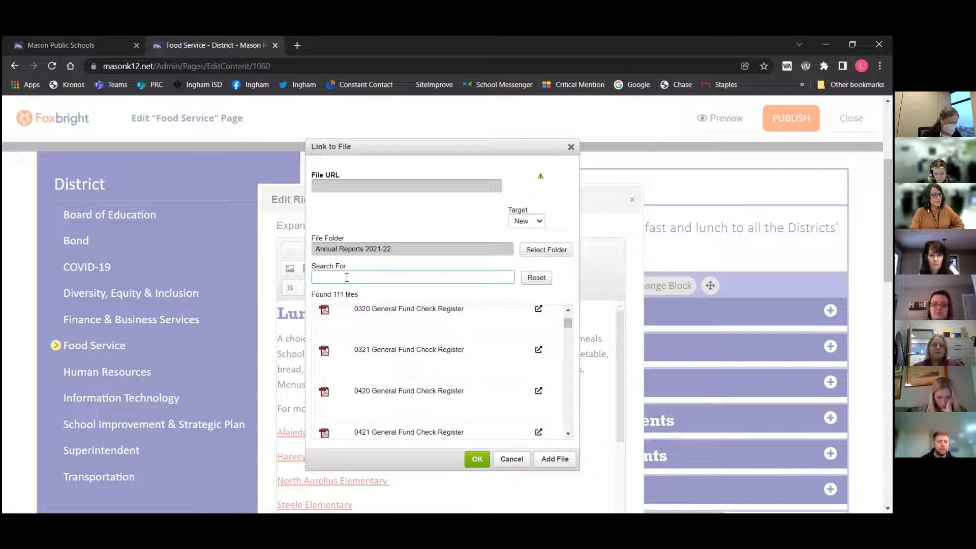
click(383, 329)
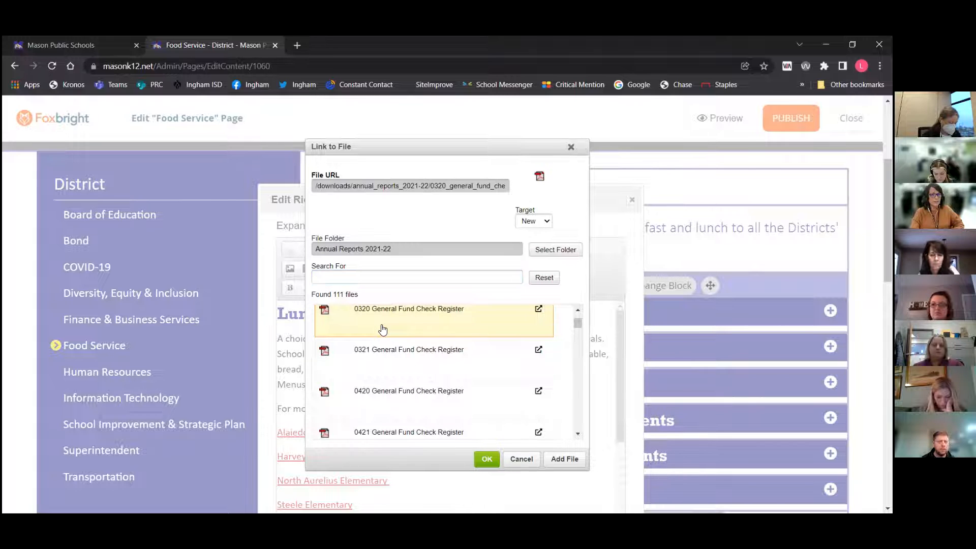
click(487, 460)
click(488, 460)
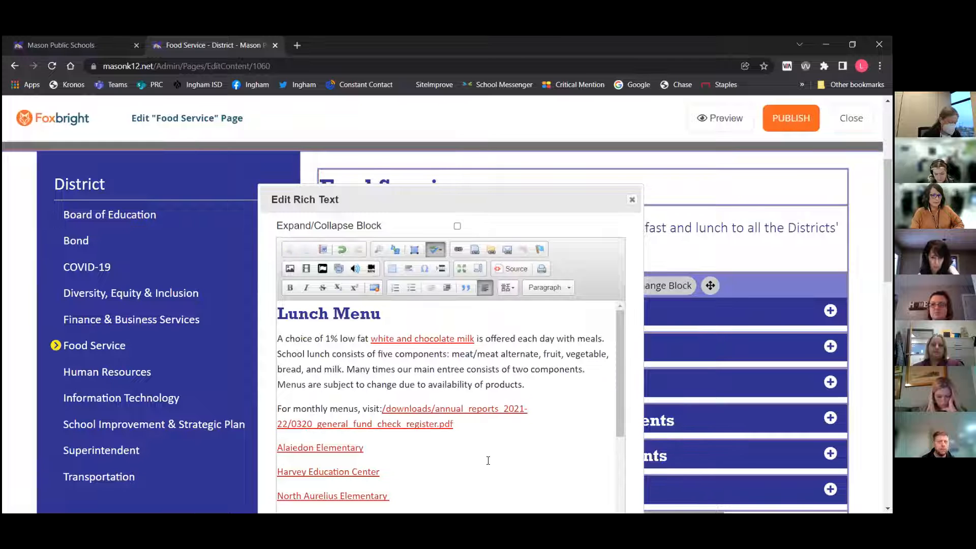
drag(459, 427, 397, 409)
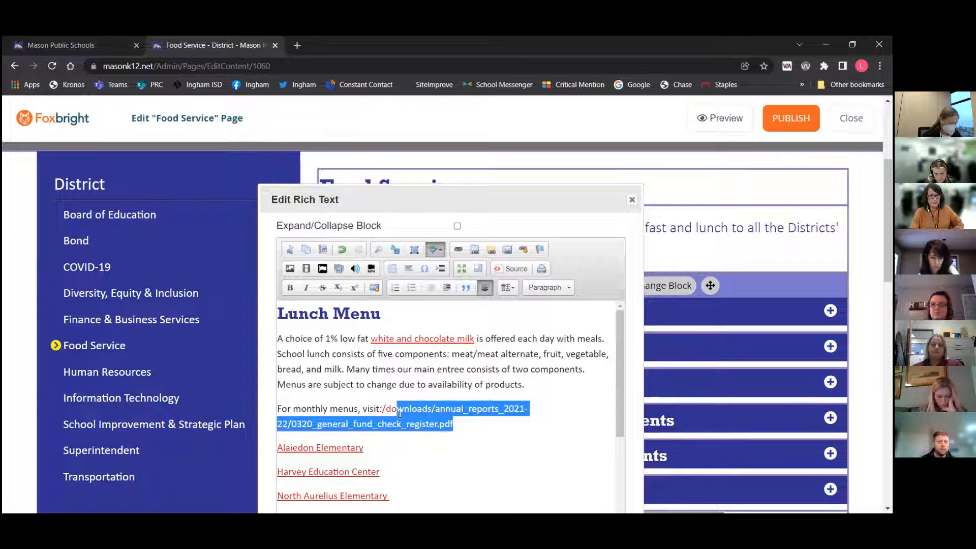
click(340, 250)
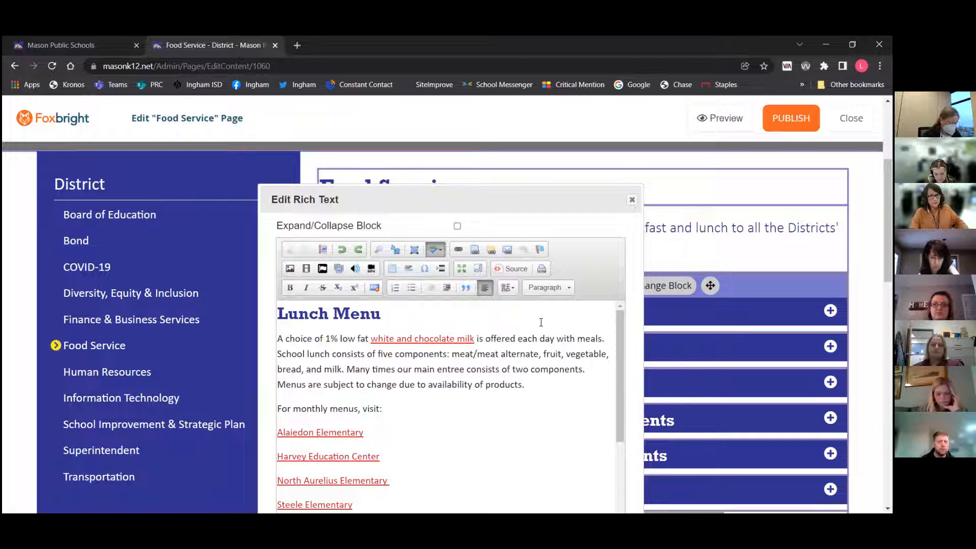
Link 'white and chocolate milk' to the District > Calendars page in the same window, then undo that page link
drag(372, 338, 473, 339)
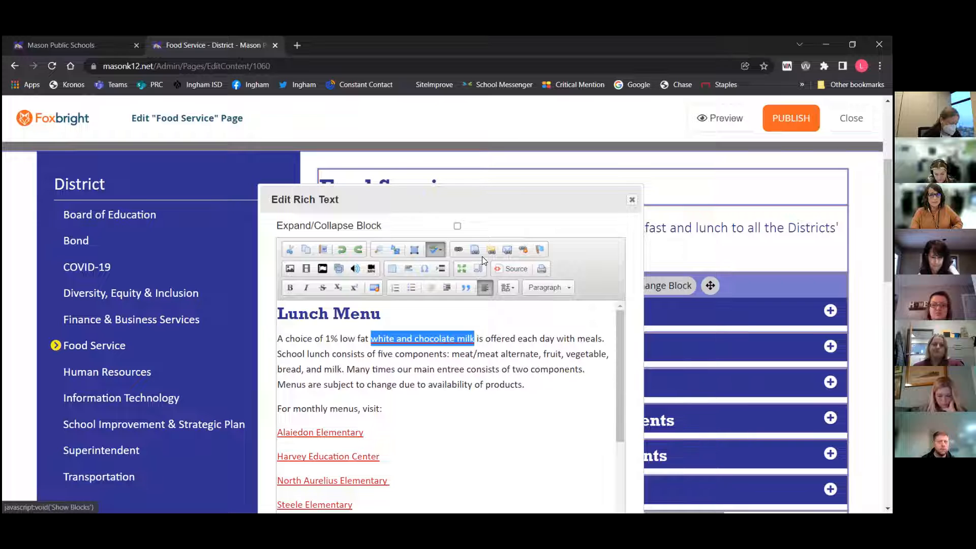
click(340, 251)
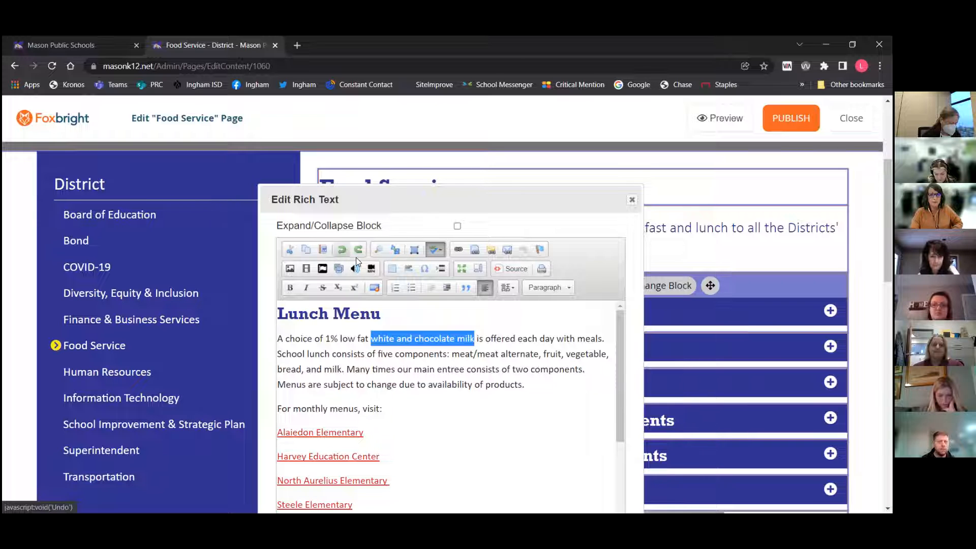
click(491, 250)
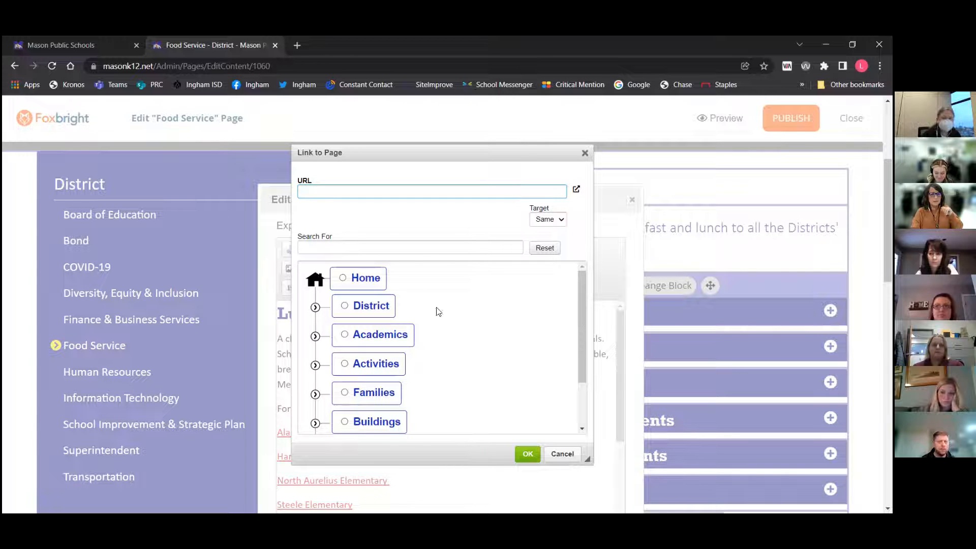
scroll(372, 306, down, 1)
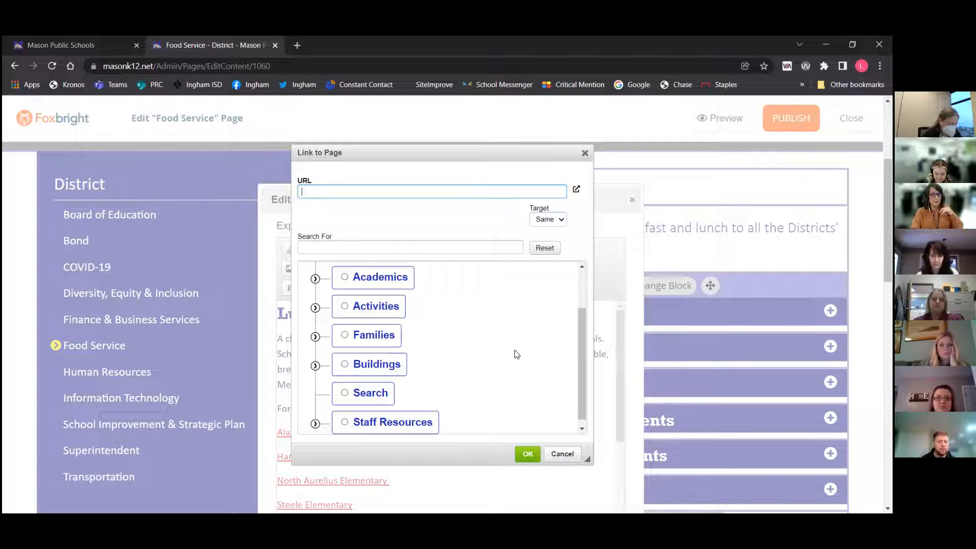
scroll(345, 305, up, 2)
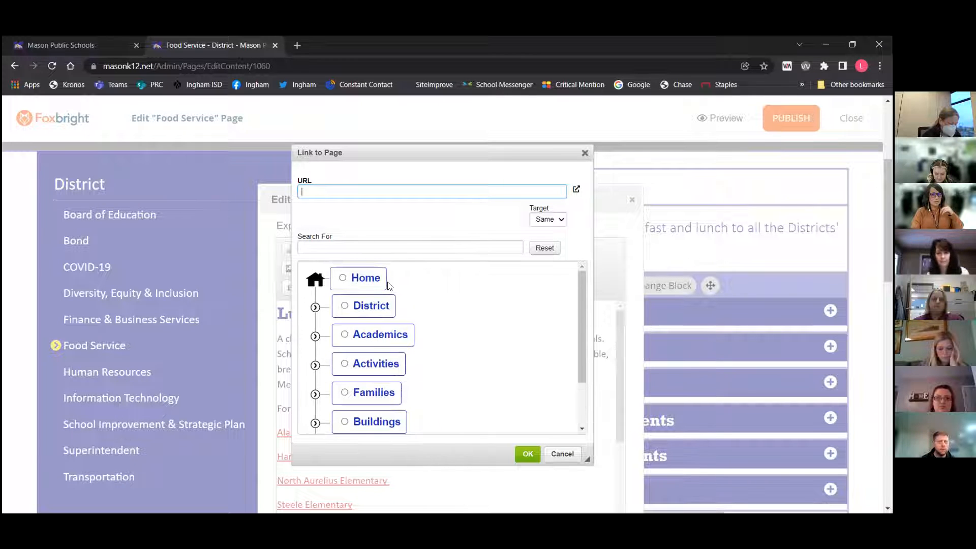
click(354, 306)
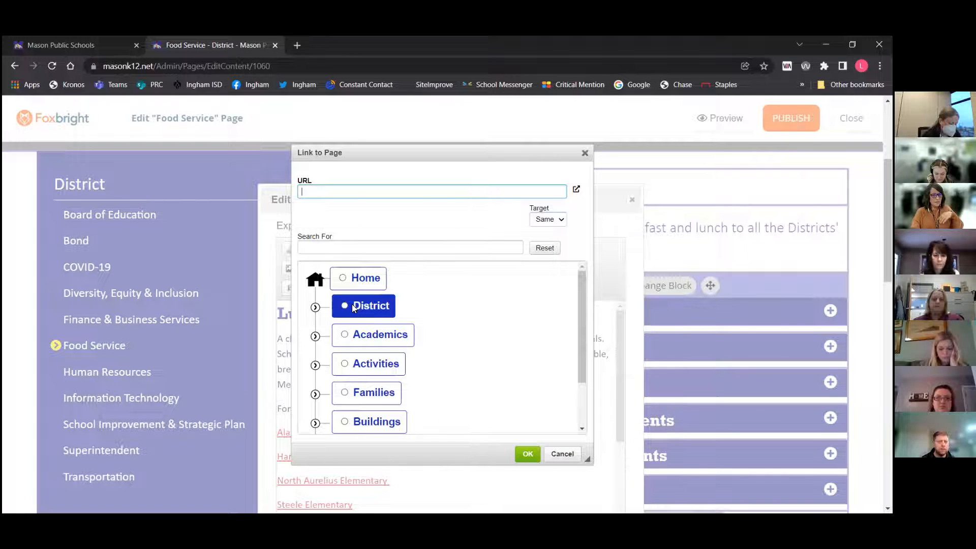
click(315, 307)
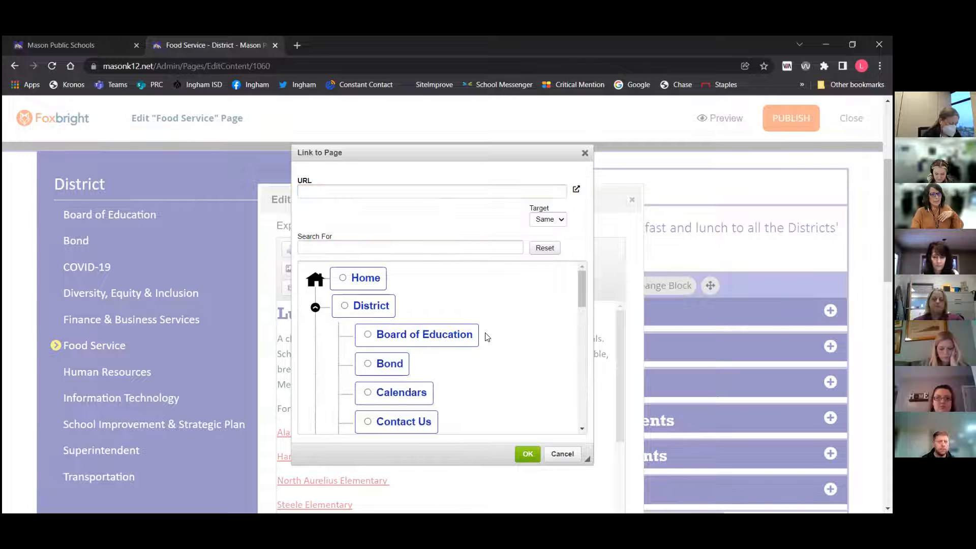
scroll(487, 337, down, 2)
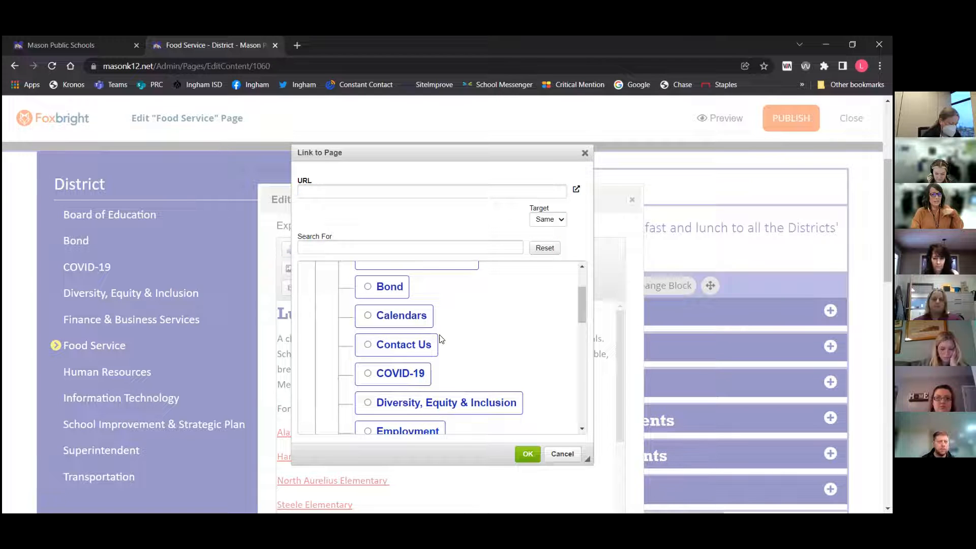
click(410, 318)
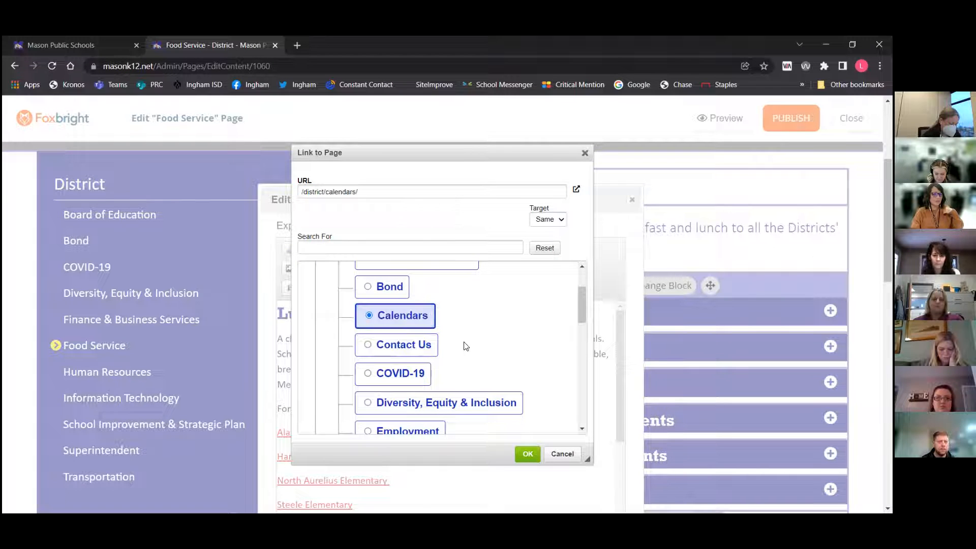
click(528, 453)
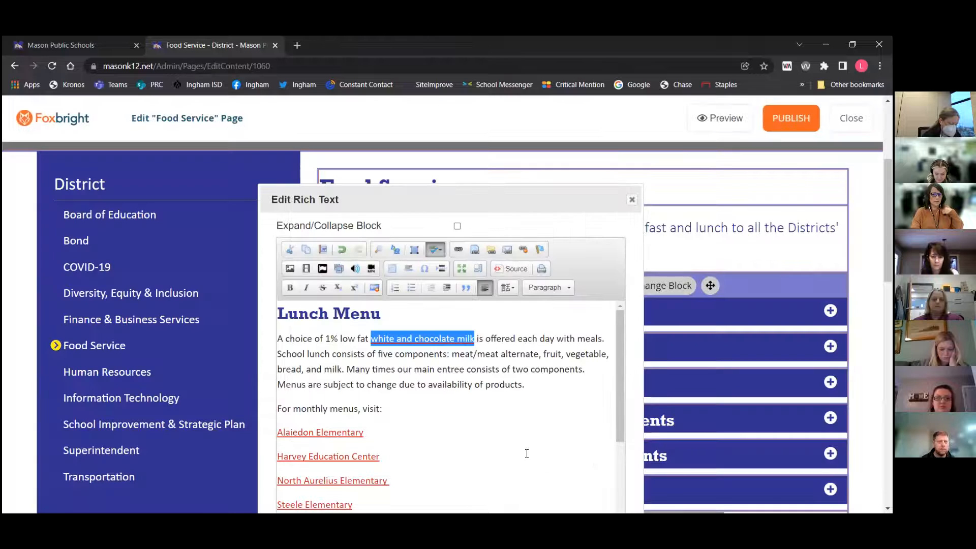
click(398, 362)
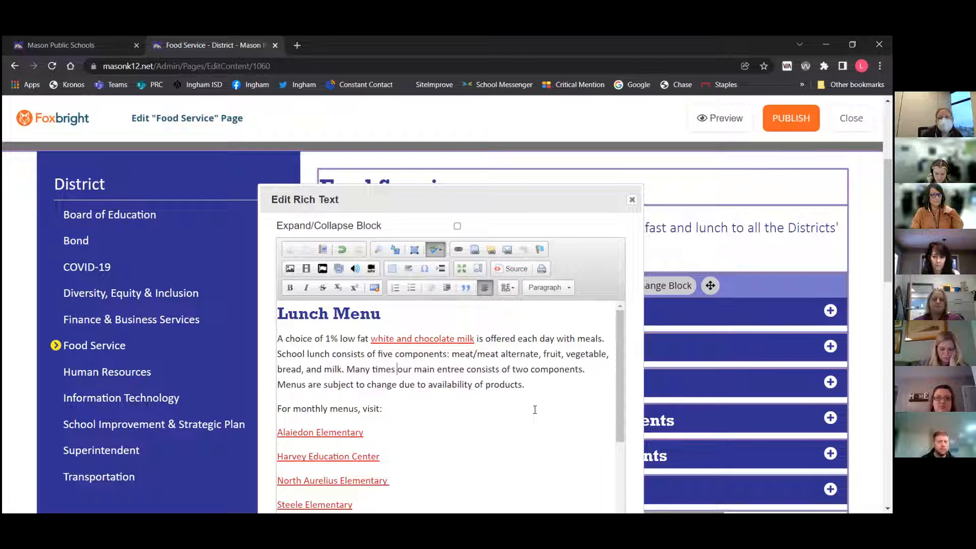
click(341, 249)
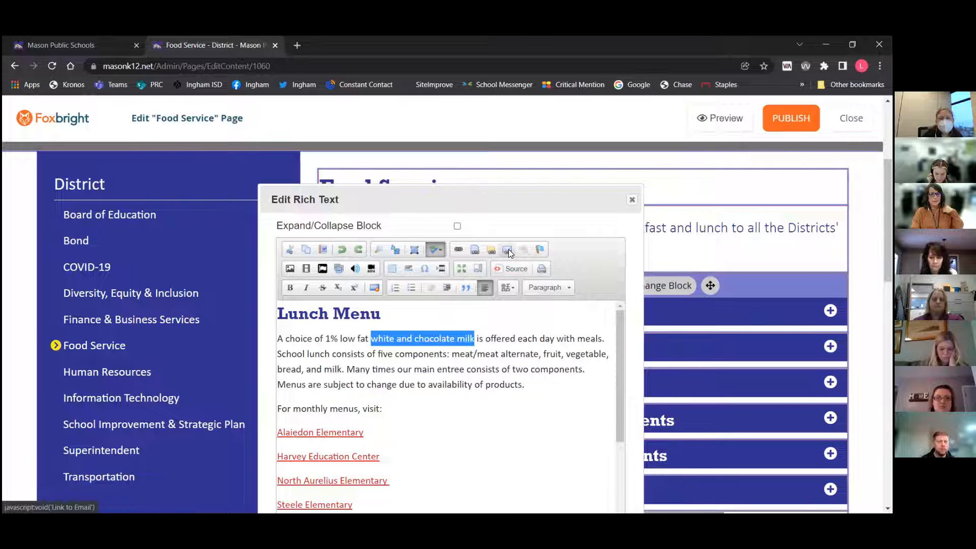
Link 'white and chocolate milk' to an e-mail address, picking the contact's e-mail from the suggestions
click(508, 250)
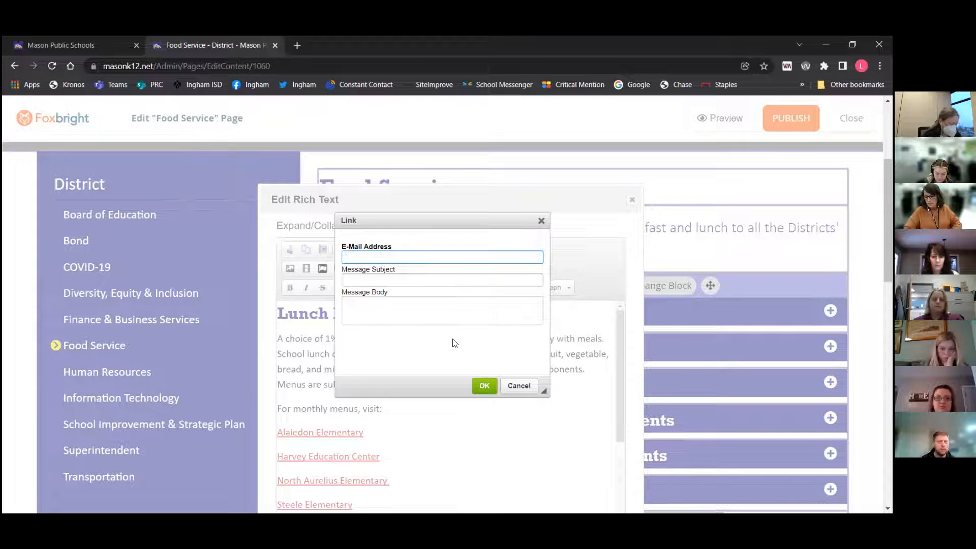
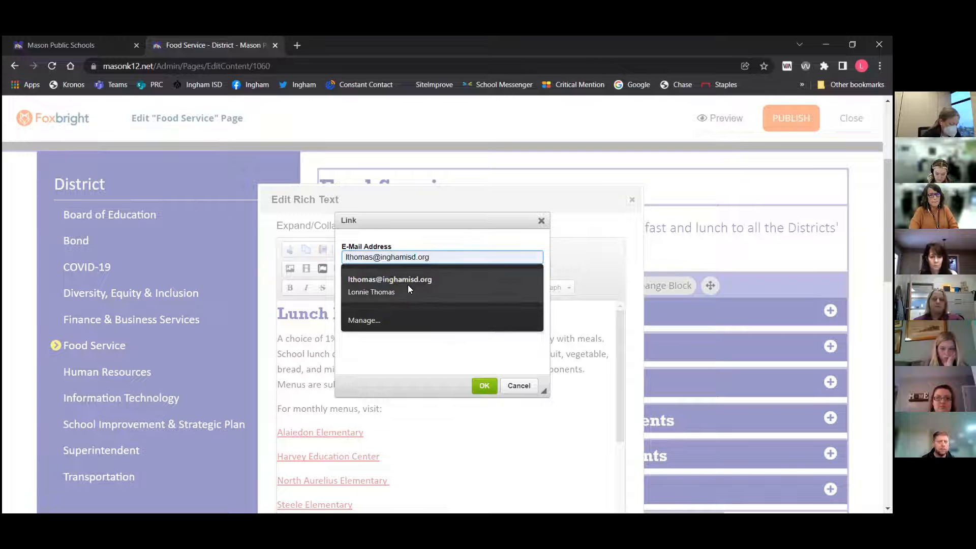
click(405, 282)
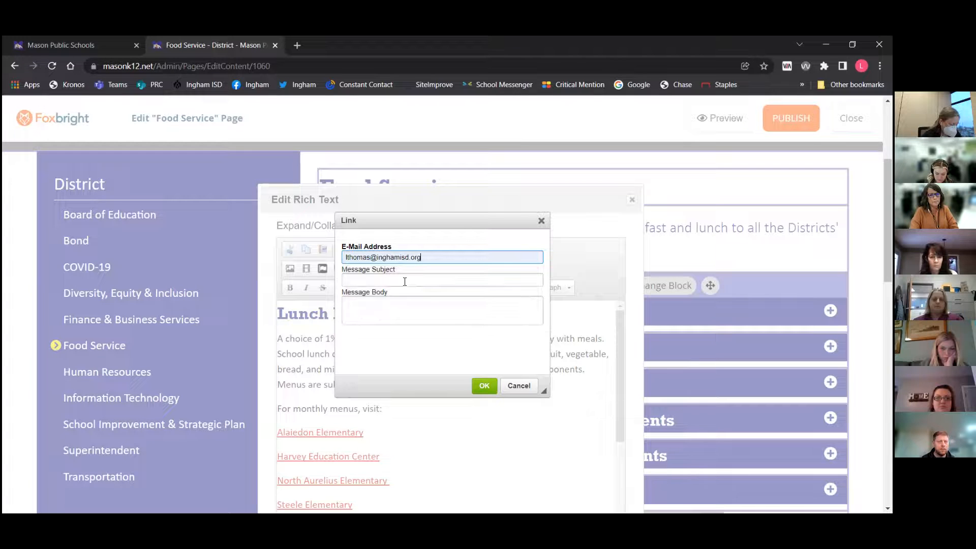
click(380, 279)
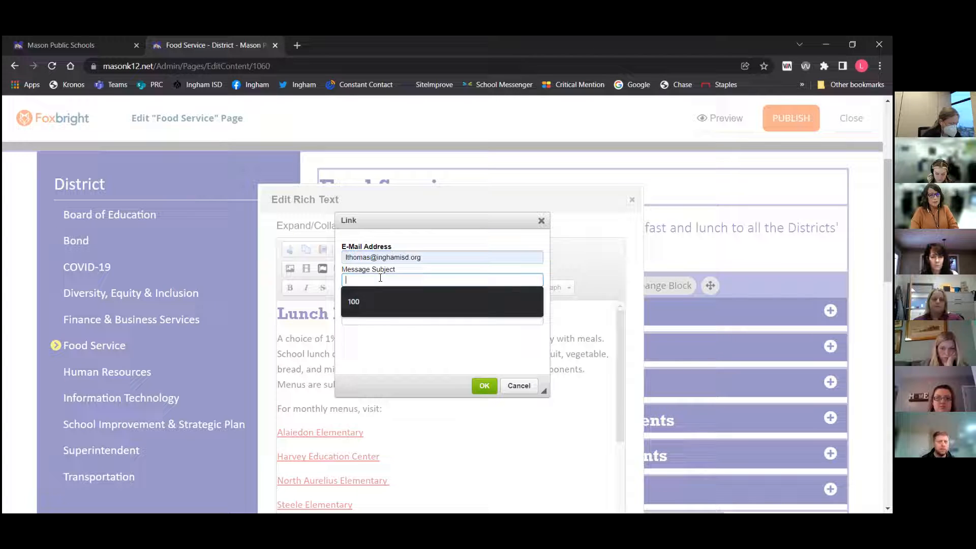
click(407, 369)
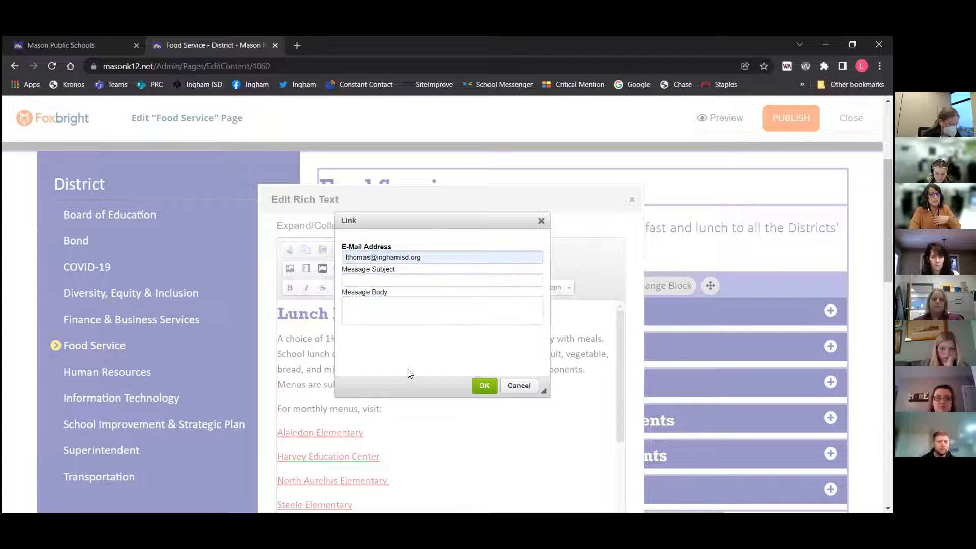
click(483, 386)
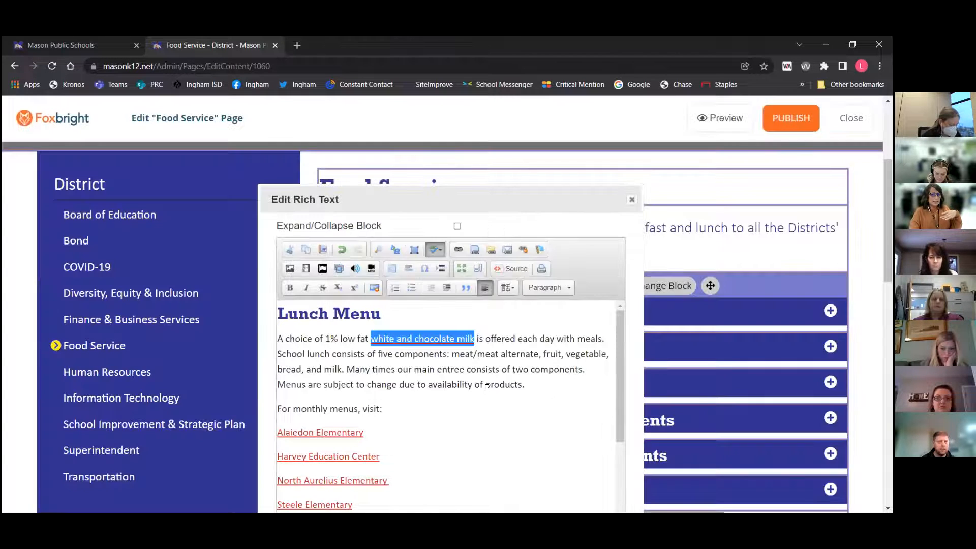
Edit the e-mail link to add the subject 'Event' and the message body 'I'd like to RSVP for your event.'
click(508, 250)
click(395, 281)
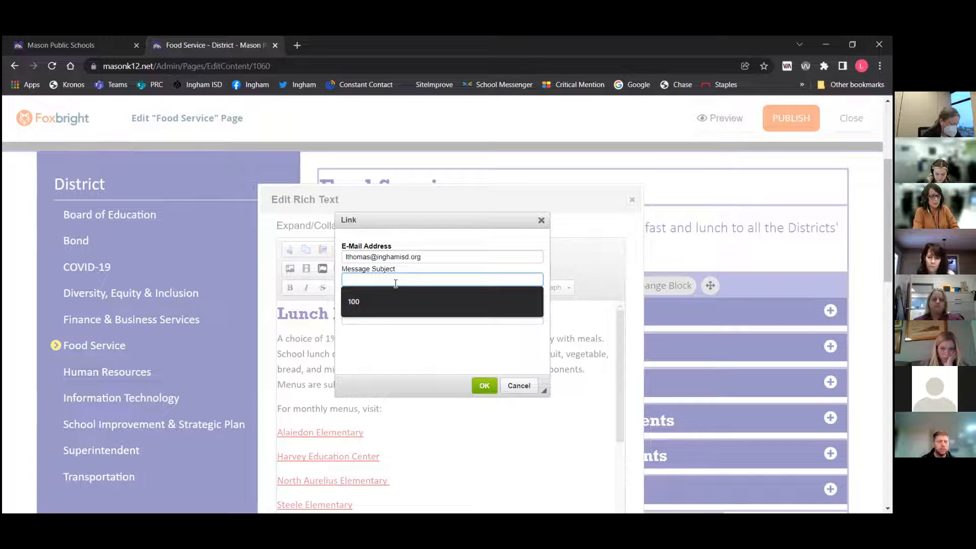
text(Event)
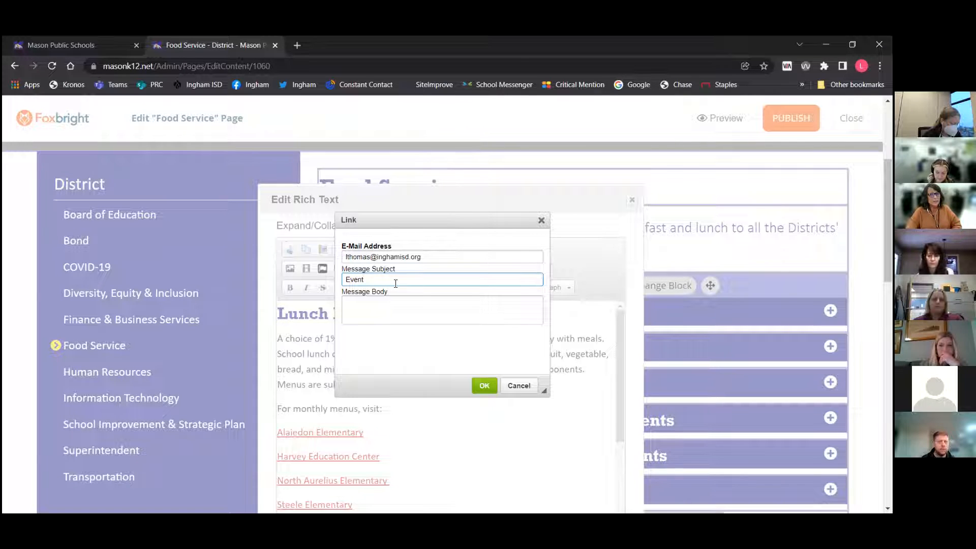
click(367, 312)
text(I'd like to RSV)
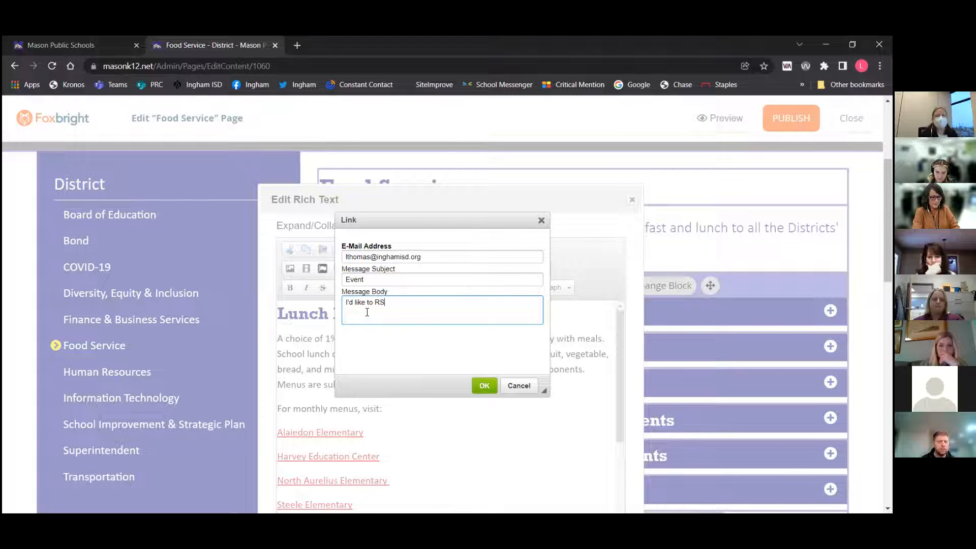
text(P for your event.)
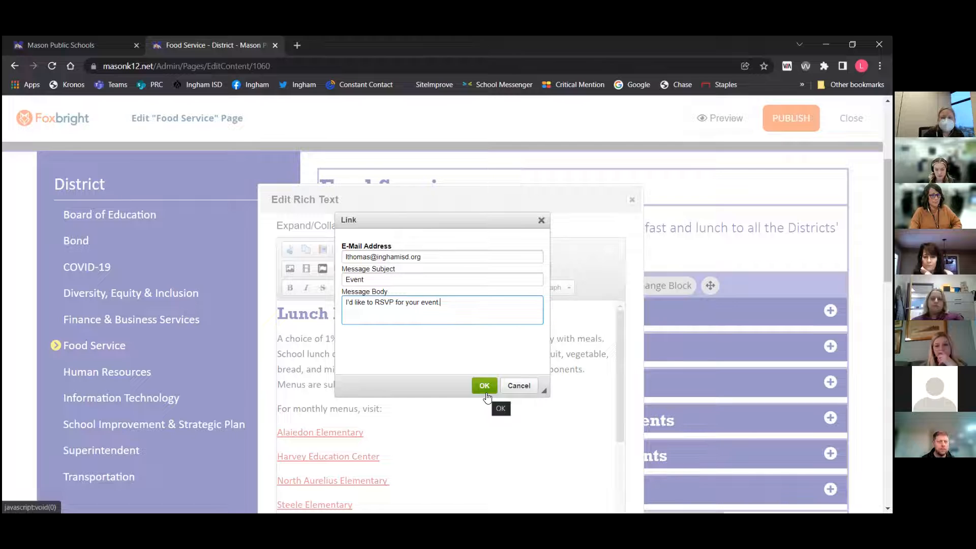
click(484, 386)
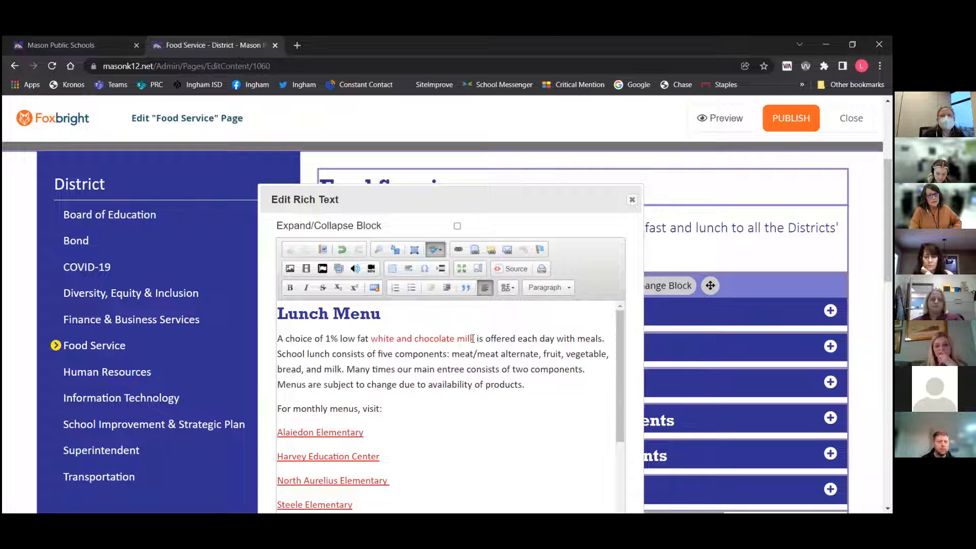
Remove the e-mail link from 'white and chocolate milk'
key(shift+Left)
key(shift+Left)
key(shift+Left)
key(shift+Left)
key(shift+Left)
key(shift+Left)
key(shift+Left)
key(shift+Left)
key(shift+Left)
key(shift+Left)
key(shift+Left)
key(shift+Left)
key(shift+Left)
key(shift+Left)
key(shift+Left)
key(shift+Left)
key(shift+Left)
key(shift+Left)
key(shift+Left)
key(shift+Left)
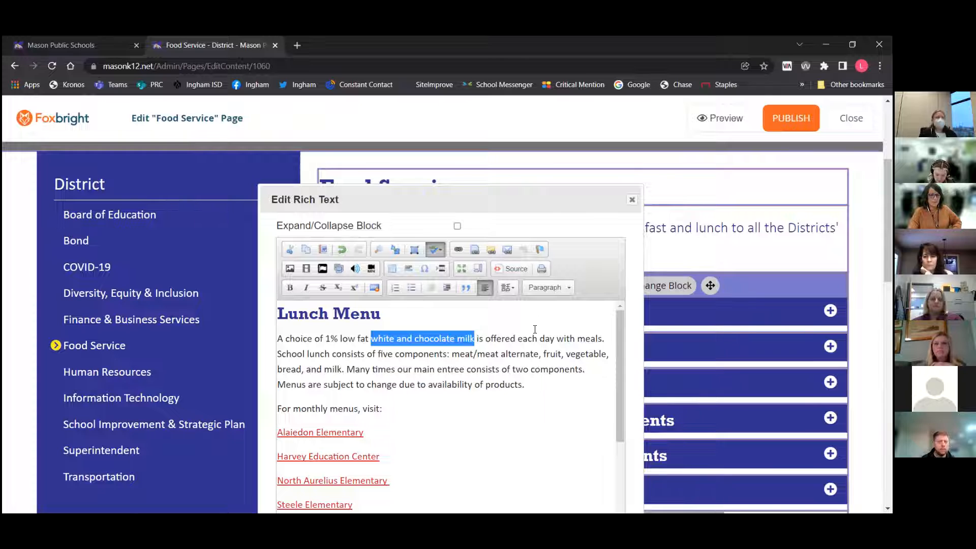
scroll(535, 329, down, 1)
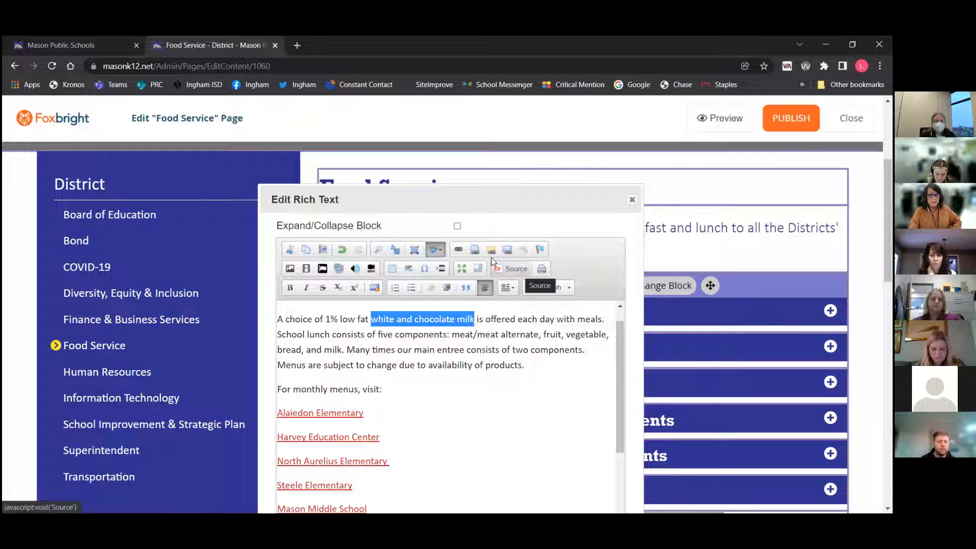
click(342, 249)
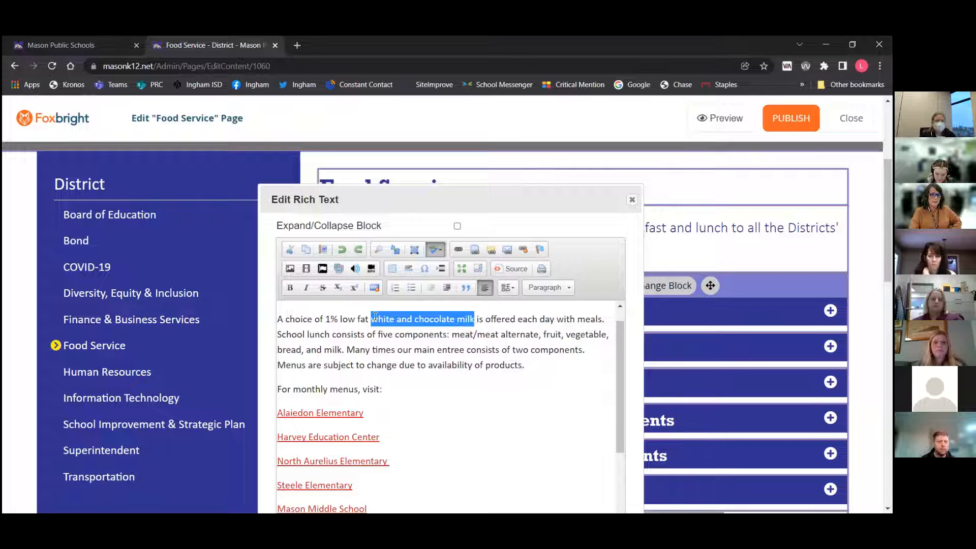
click(473, 333)
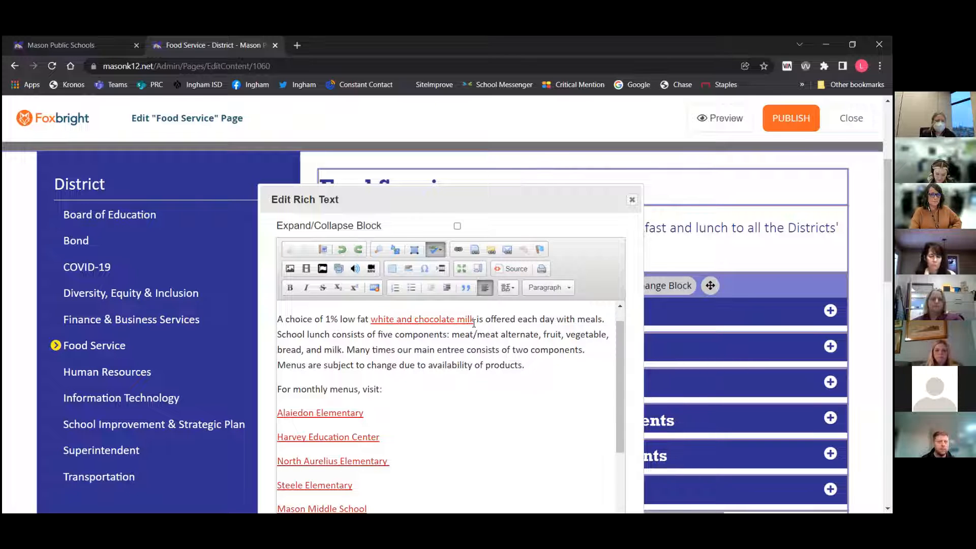
drag(474, 319, 371, 319)
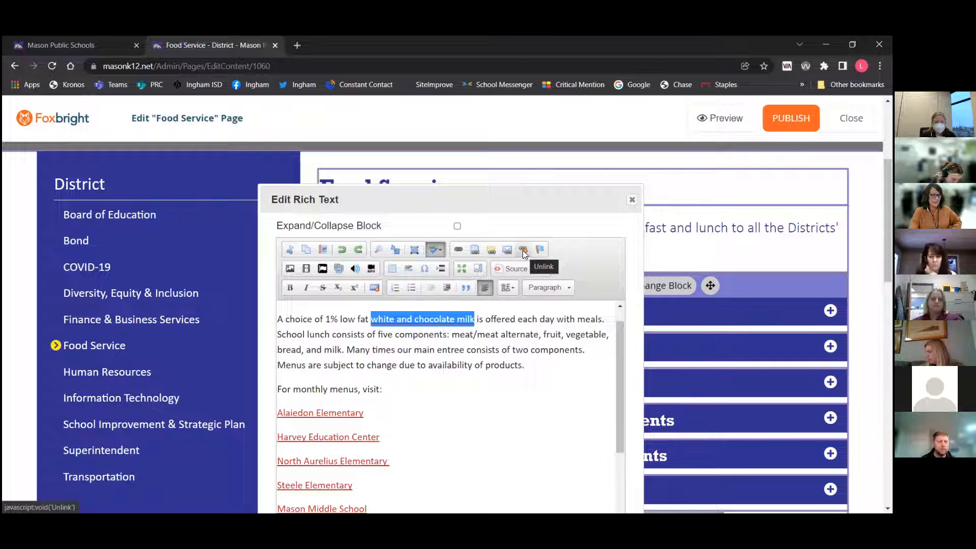
click(523, 250)
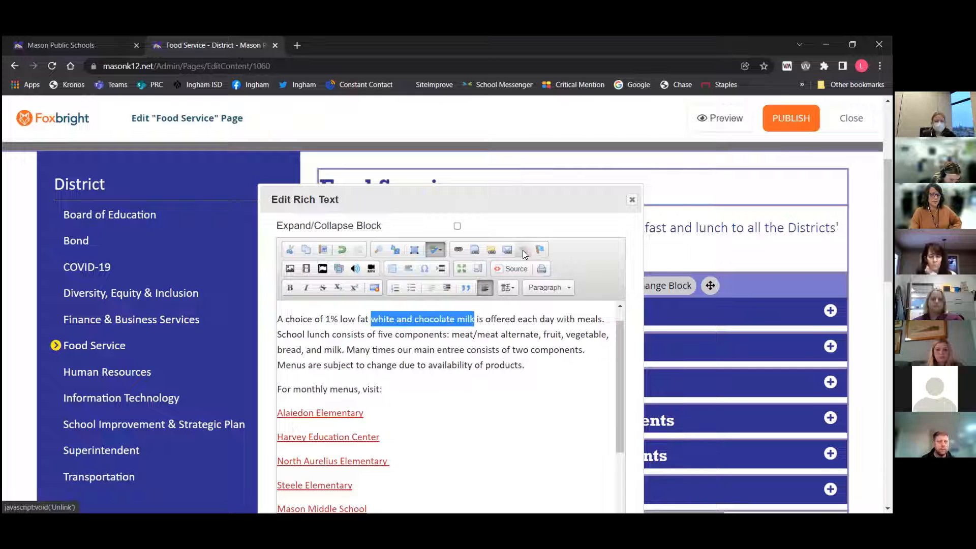
click(507, 250)
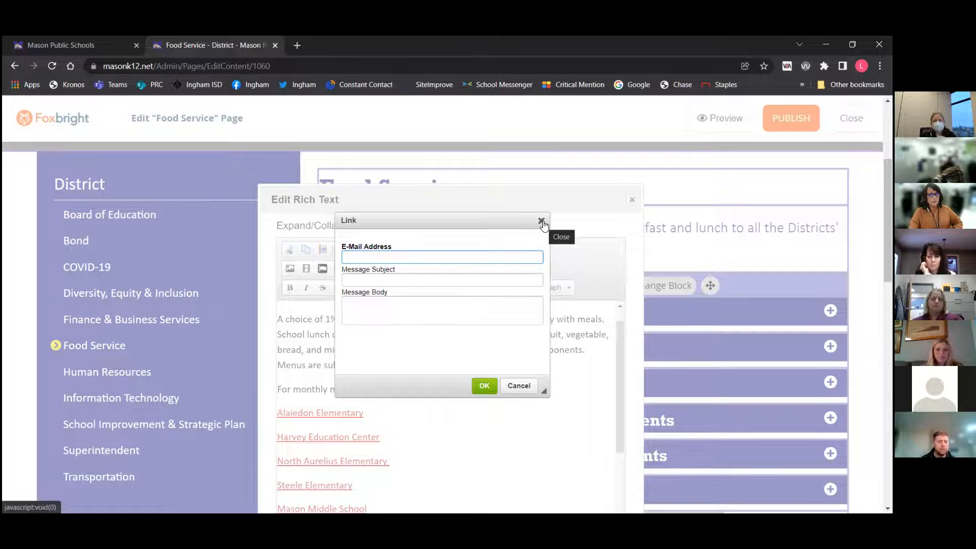
click(509, 387)
click(504, 398)
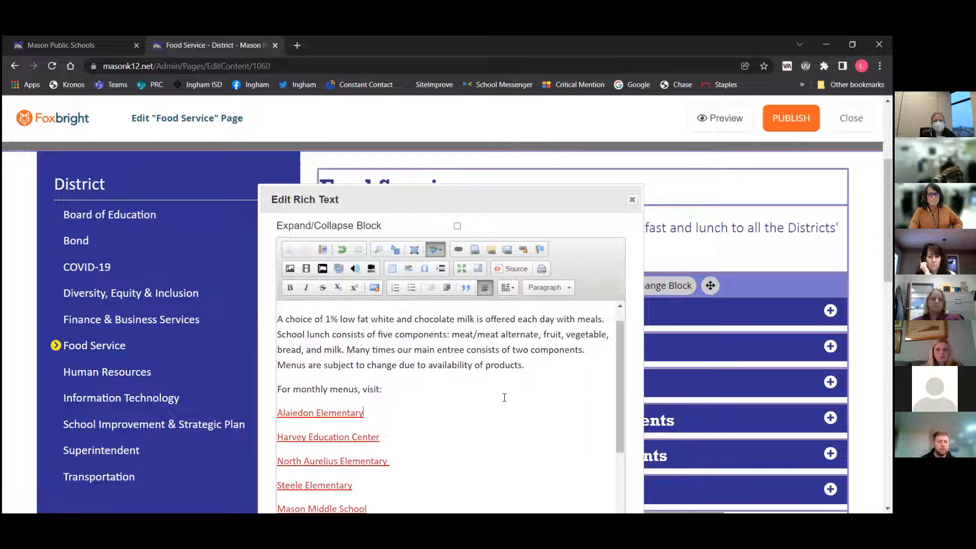
Insert an anchor named 'anchor' just before the Lunch Prices heading
click(540, 249)
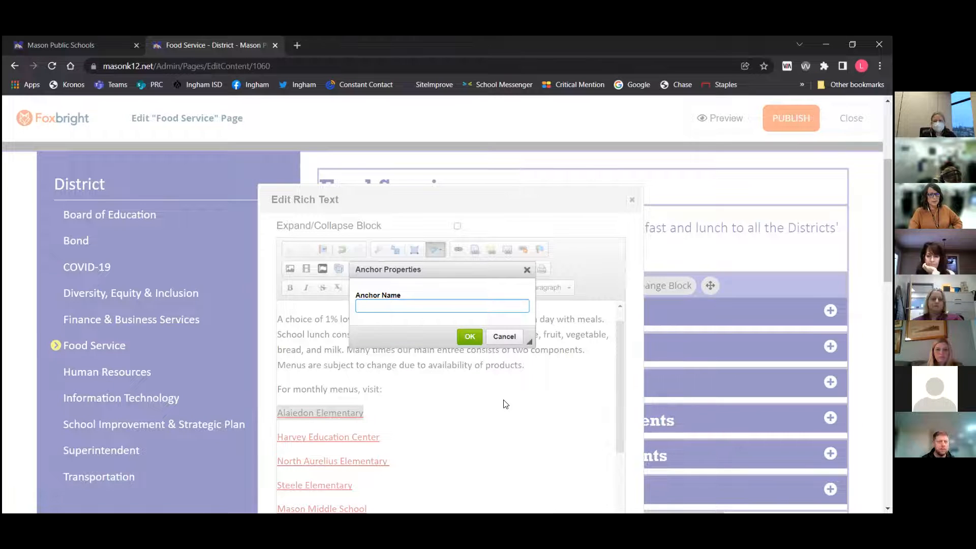
click(504, 336)
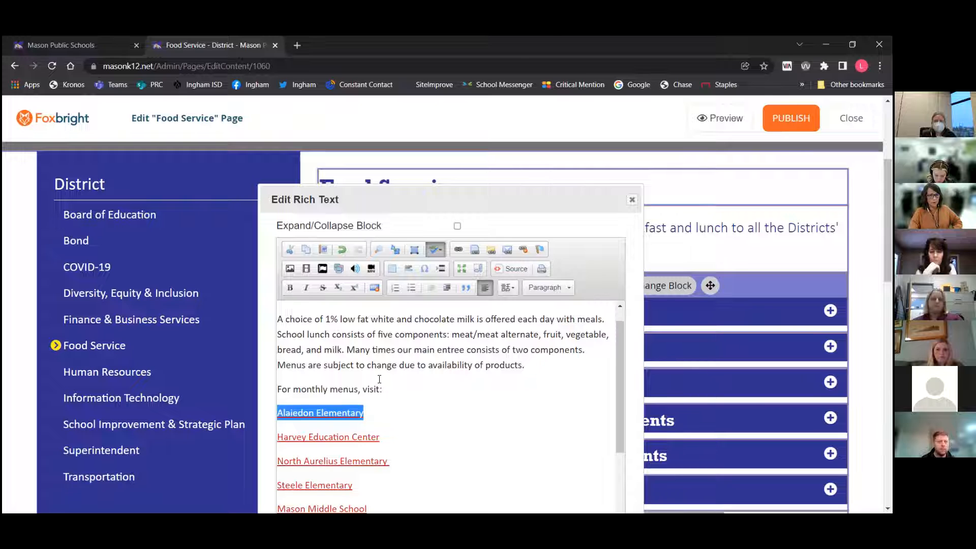
scroll(379, 379, down, 3)
click(279, 438)
click(540, 249)
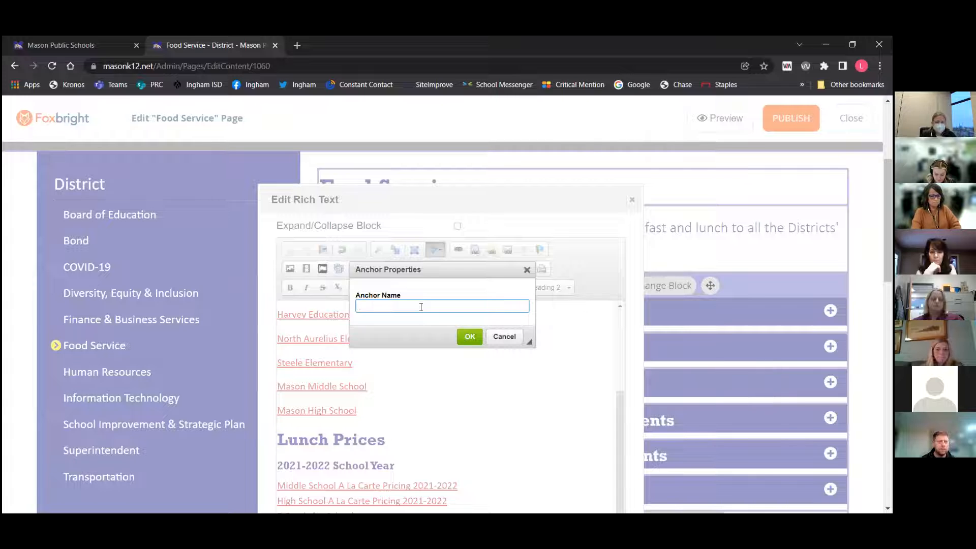
text(anchor)
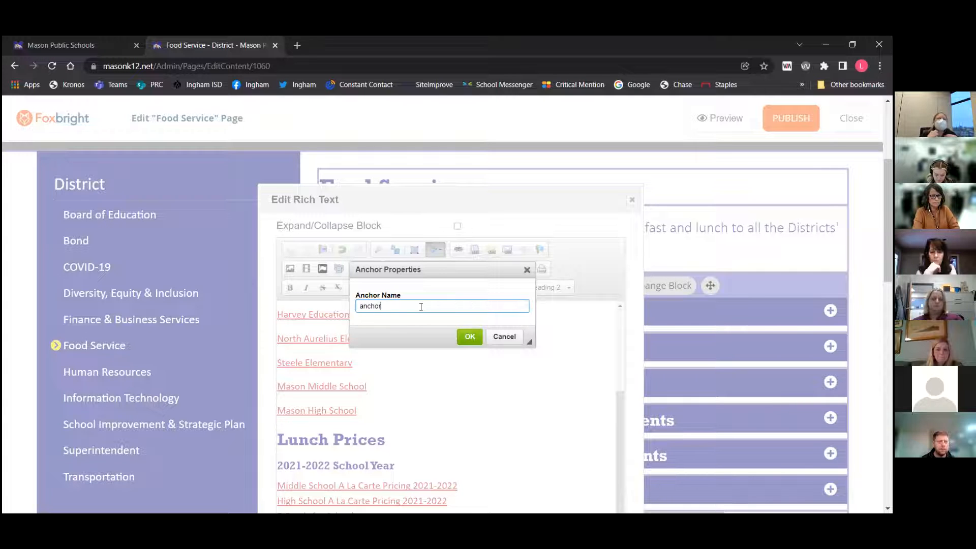
click(468, 336)
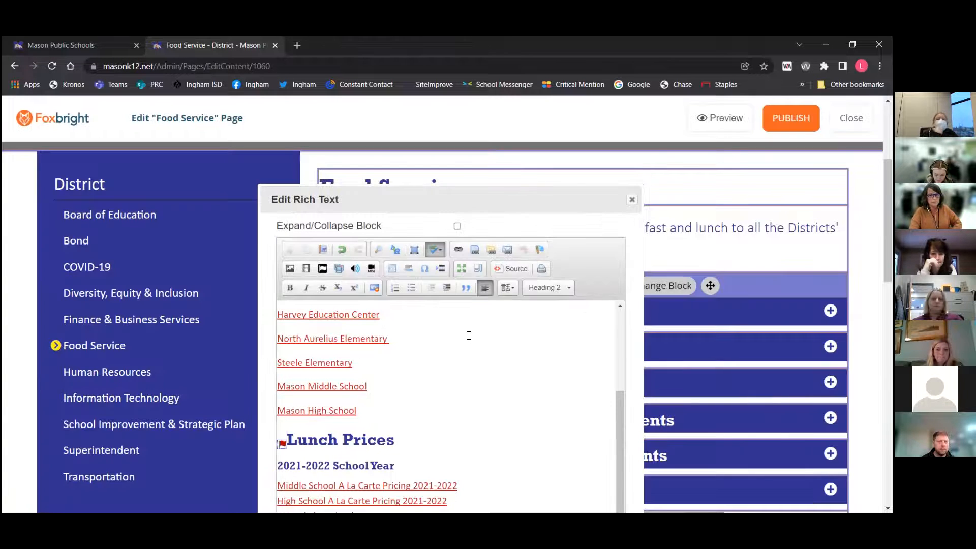
Try linking the word 'Lunch' in the Lunch Menu heading to the 'anchor' anchor, then close the link dialog without saving
scroll(462, 355, up, 4)
scroll(701, 414, down, 3)
scroll(519, 412, up, 3)
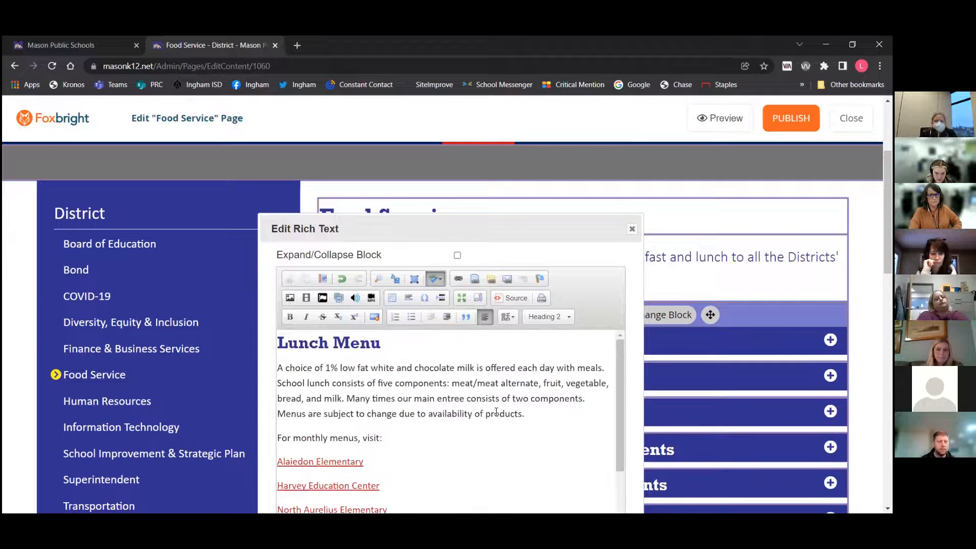
double_click(299, 344)
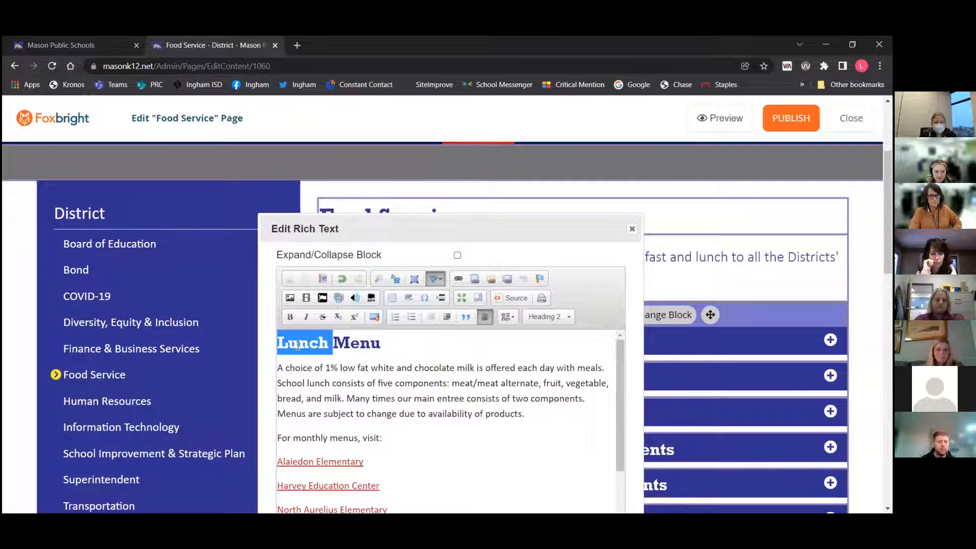
click(456, 280)
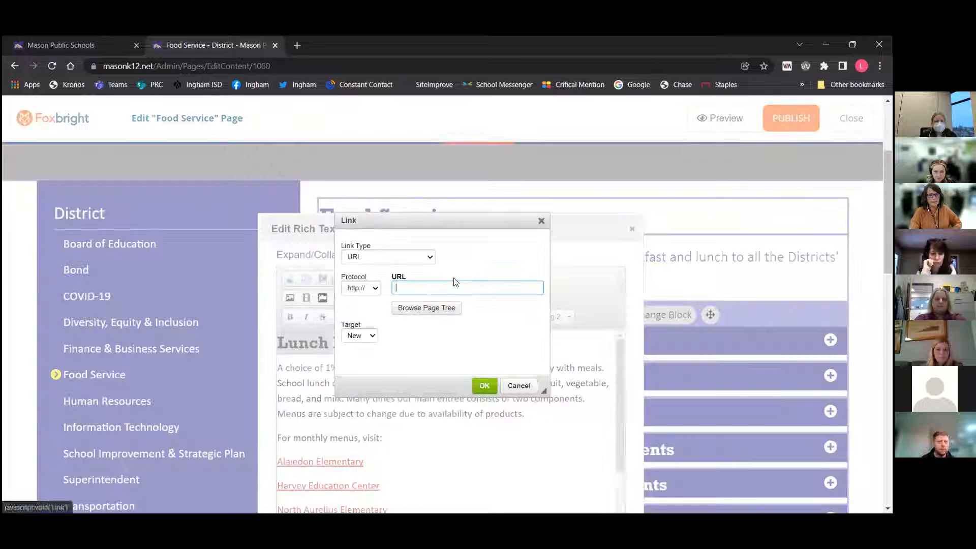
click(430, 257)
click(390, 277)
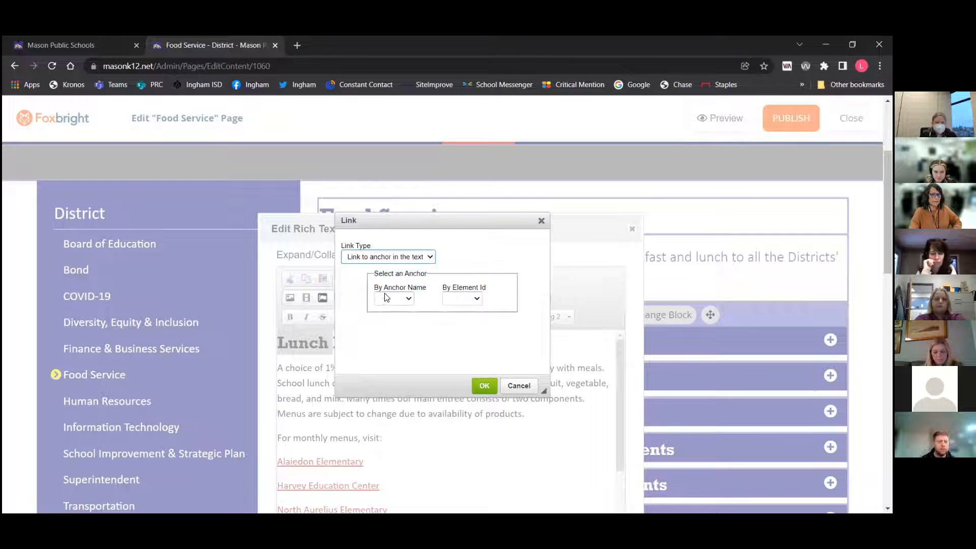
click(410, 299)
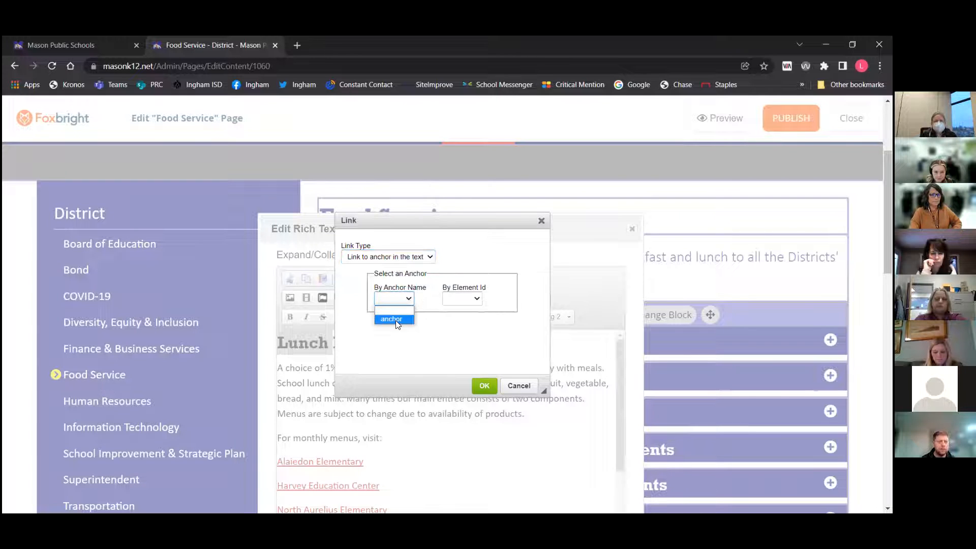
click(394, 319)
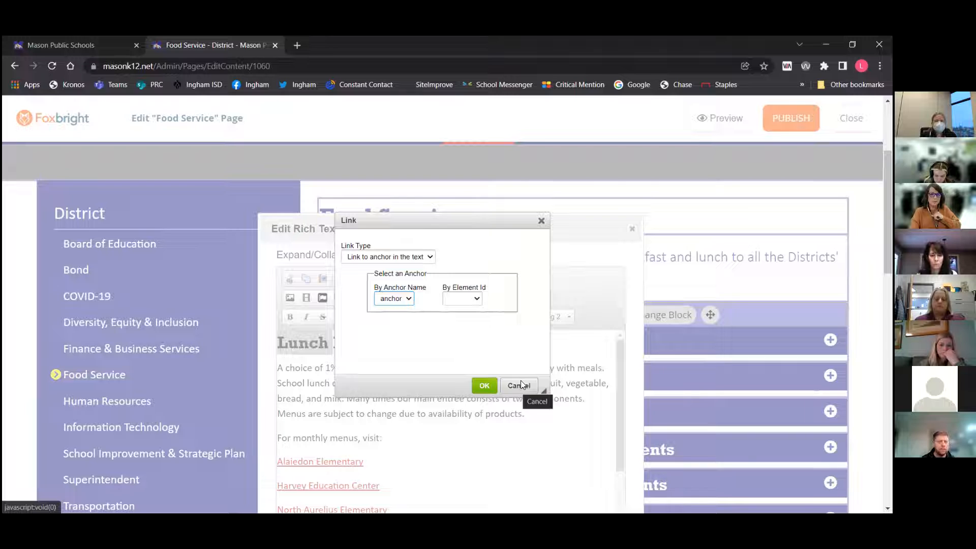
click(542, 220)
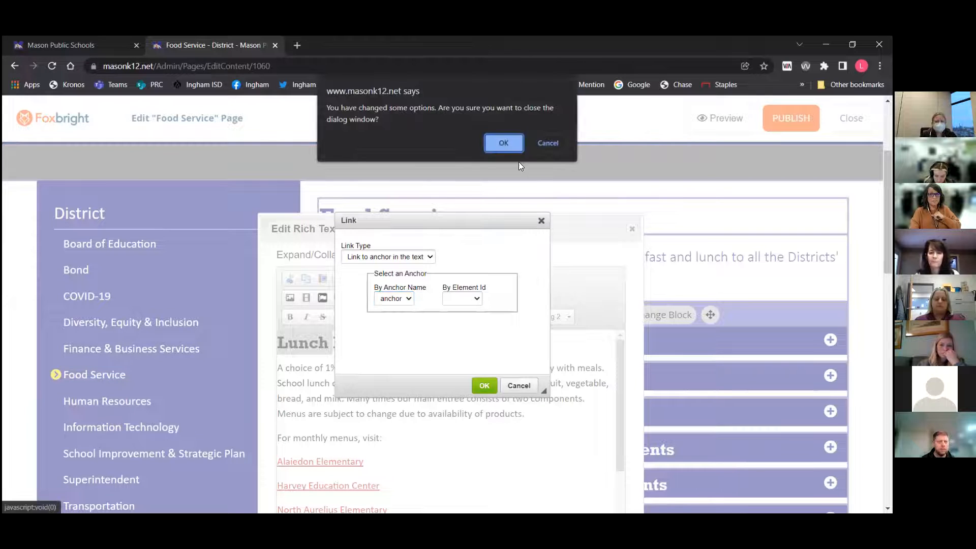
click(503, 143)
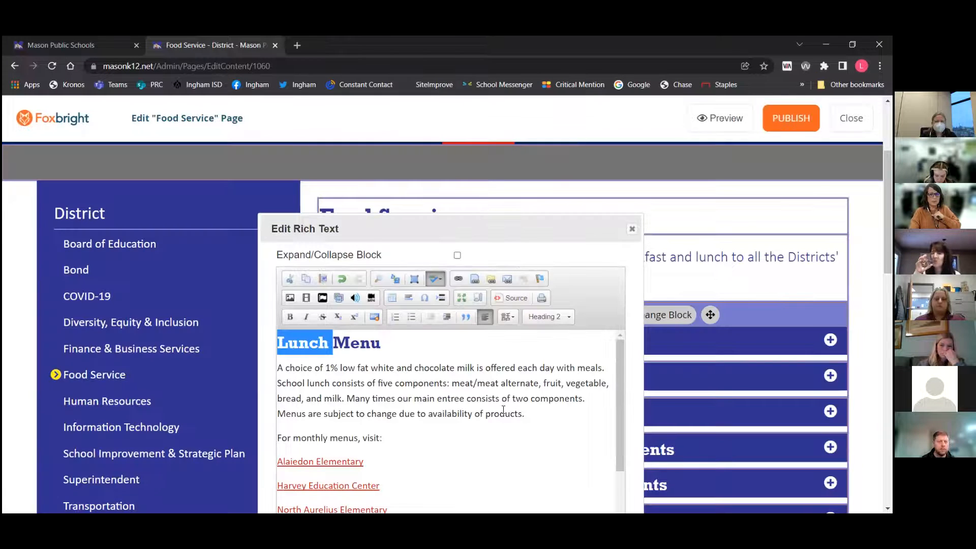
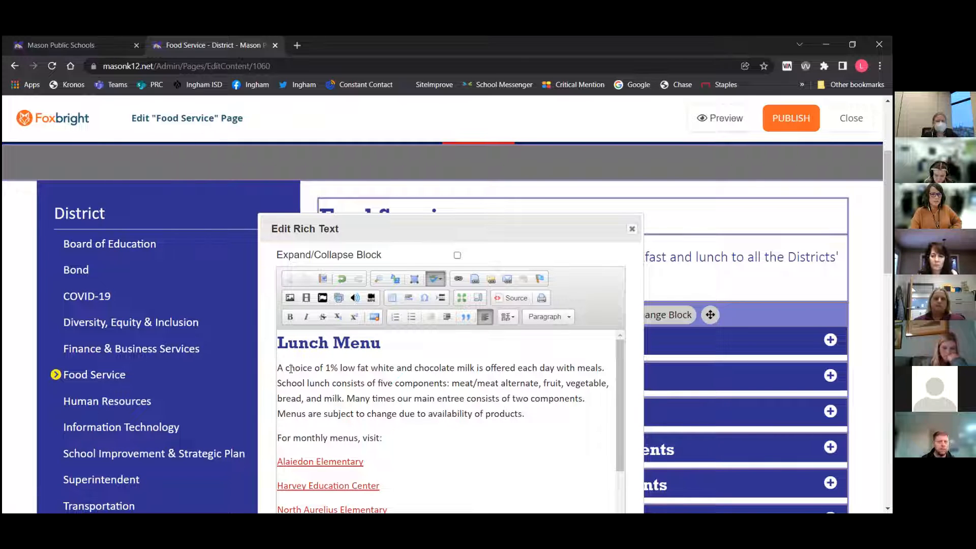
Start a new empty line directly below the Lunch Menu heading
click(390, 343)
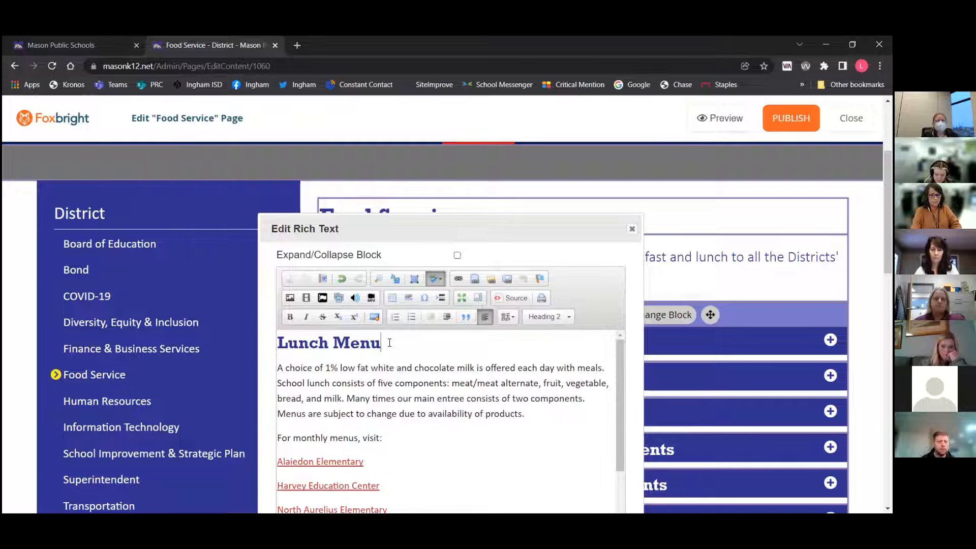
key(Return)
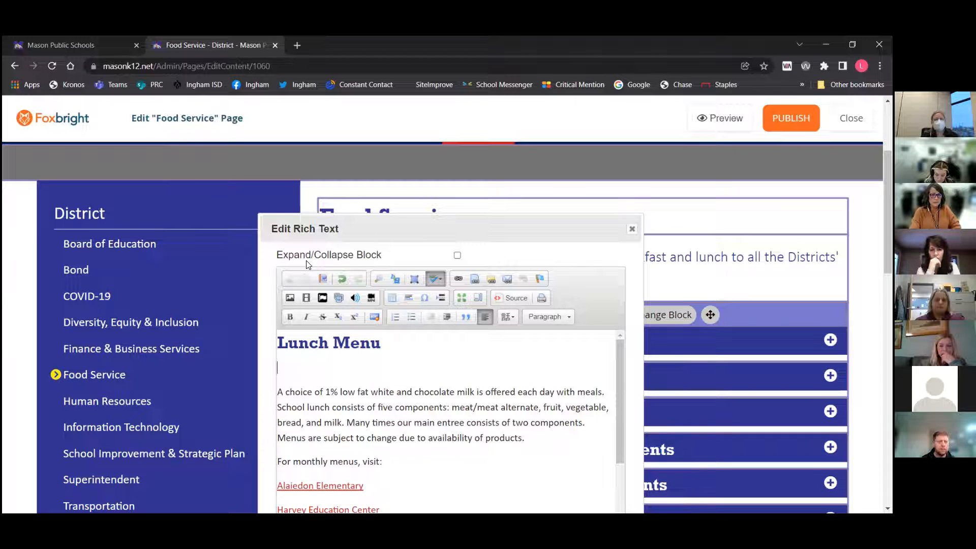
Start inserting an image on the new line and open the image library browser
click(290, 298)
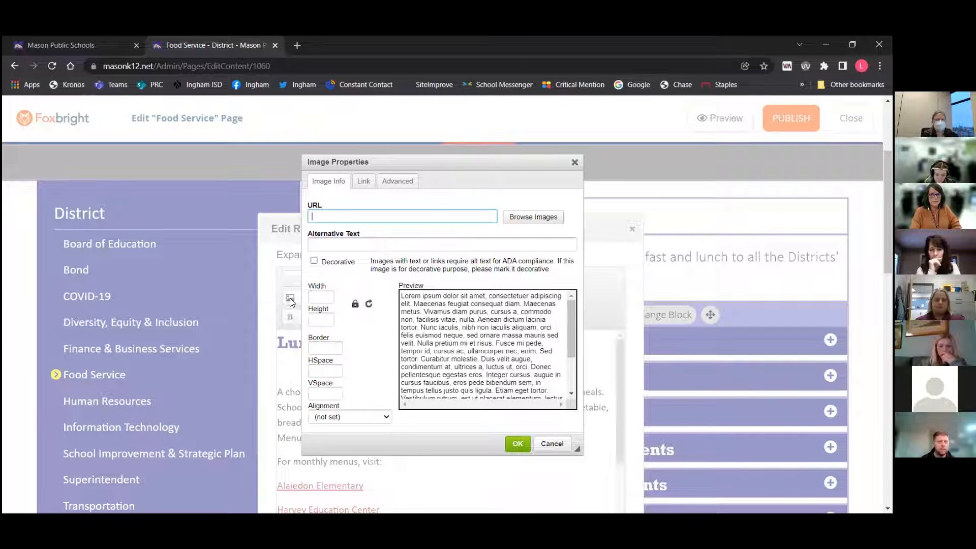
click(533, 216)
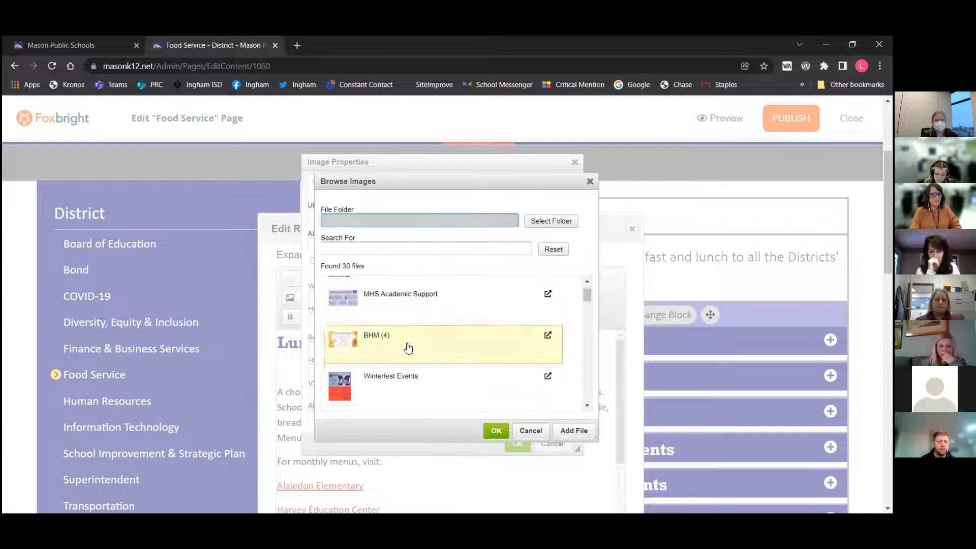
click(571, 430)
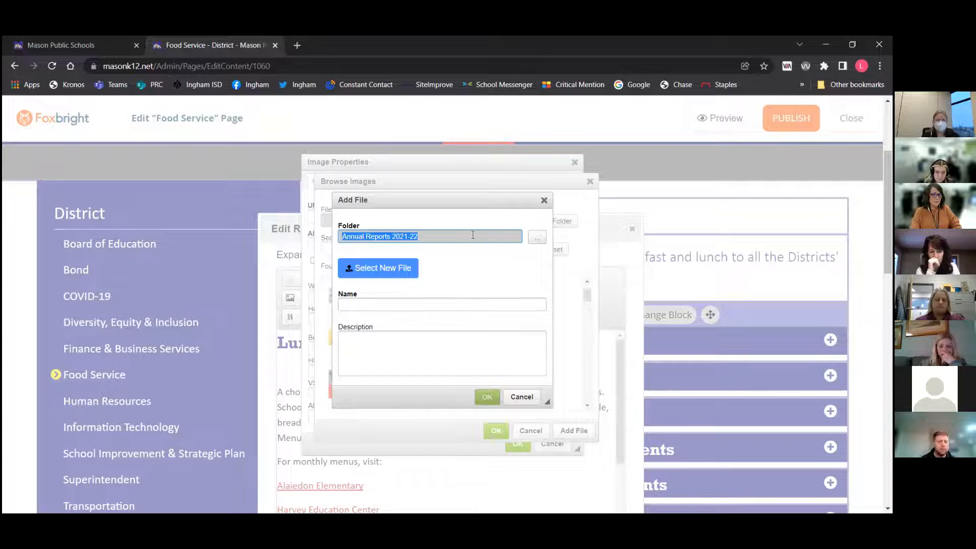
click(372, 268)
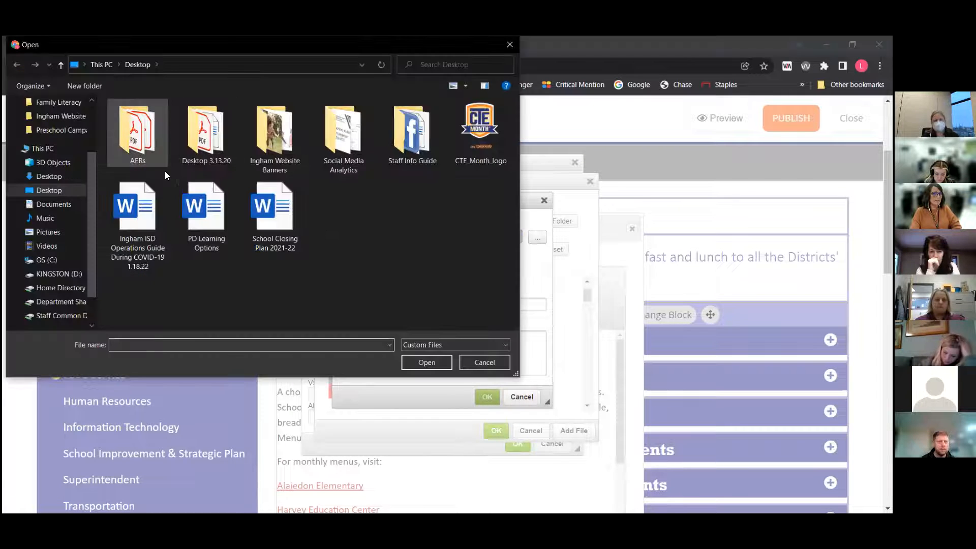
click(484, 362)
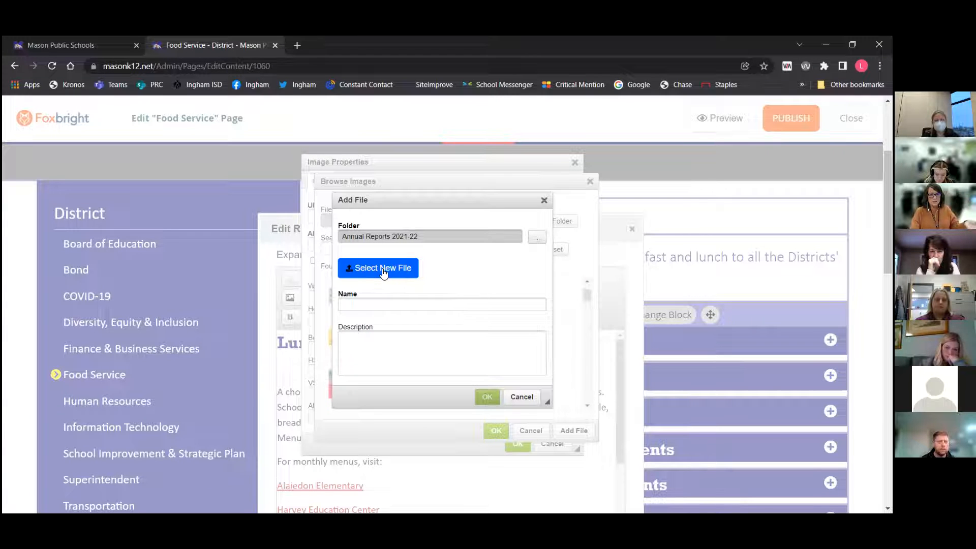
click(521, 397)
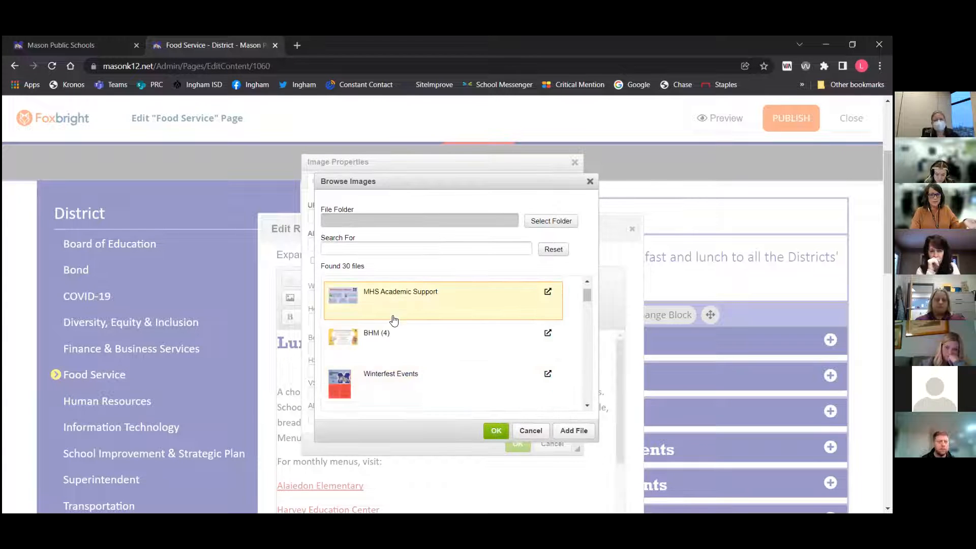
Choose the favicon image from the image library for the new image
scroll(407, 347, down, 2)
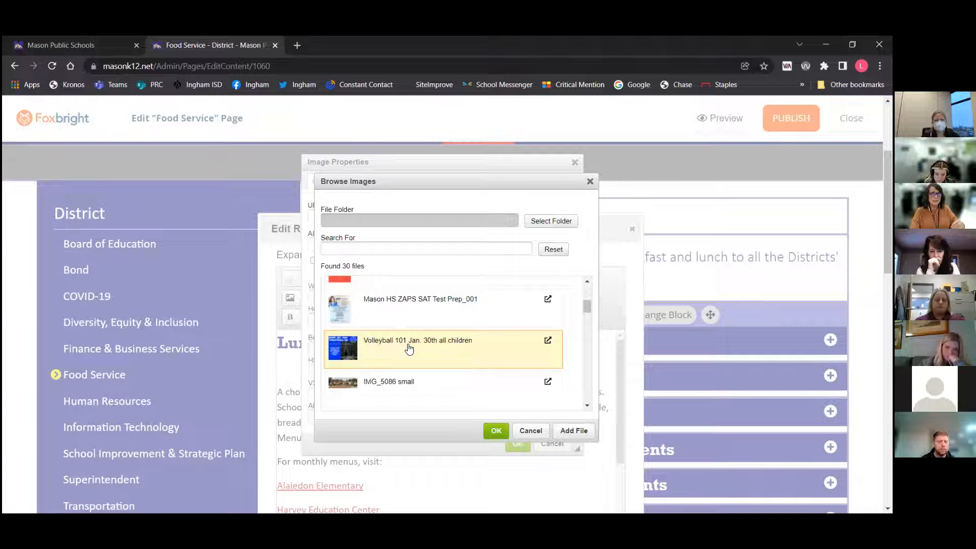
scroll(410, 349, down, 3)
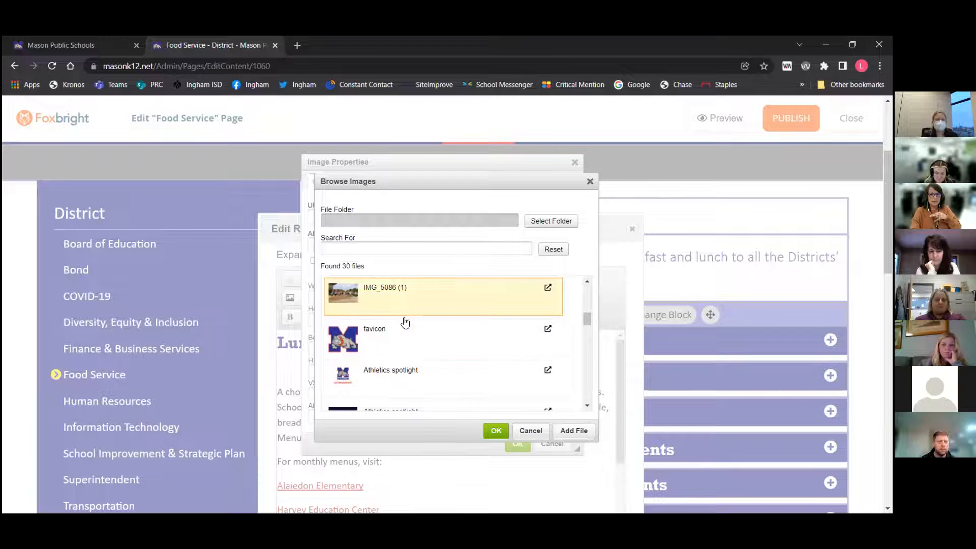
click(495, 431)
Enter 'Mason bulldogs logo' as the image's alternative text
click(337, 245)
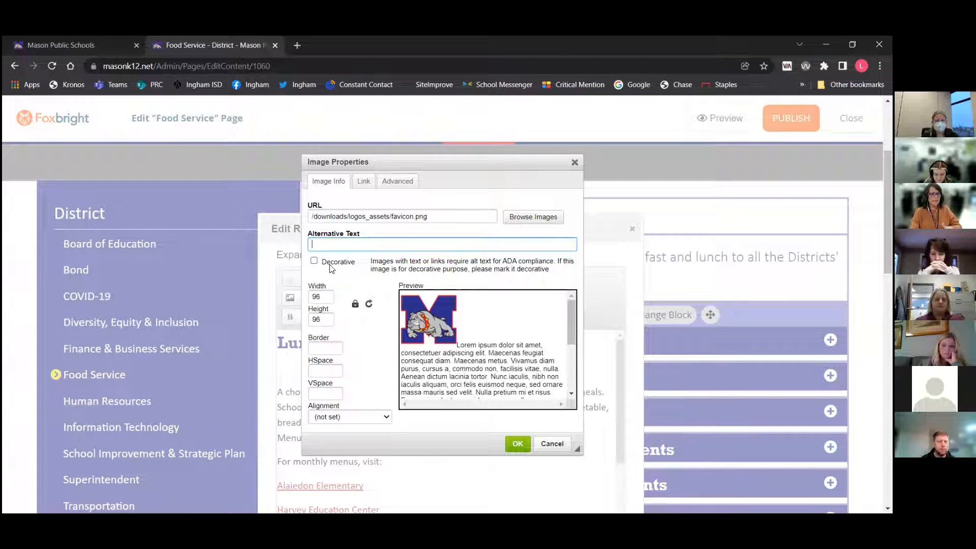
click(314, 262)
click(333, 246)
text(Mason)
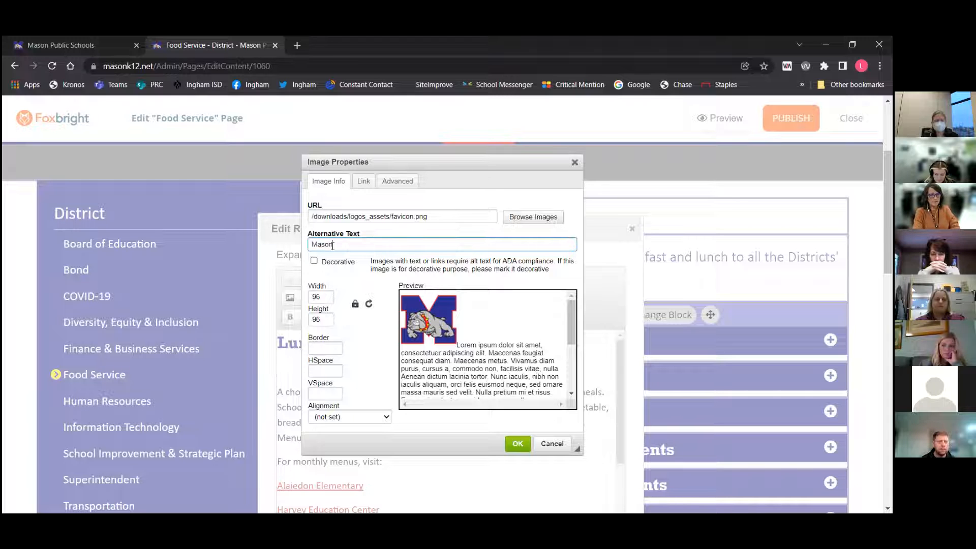
text( bulldogs logo)
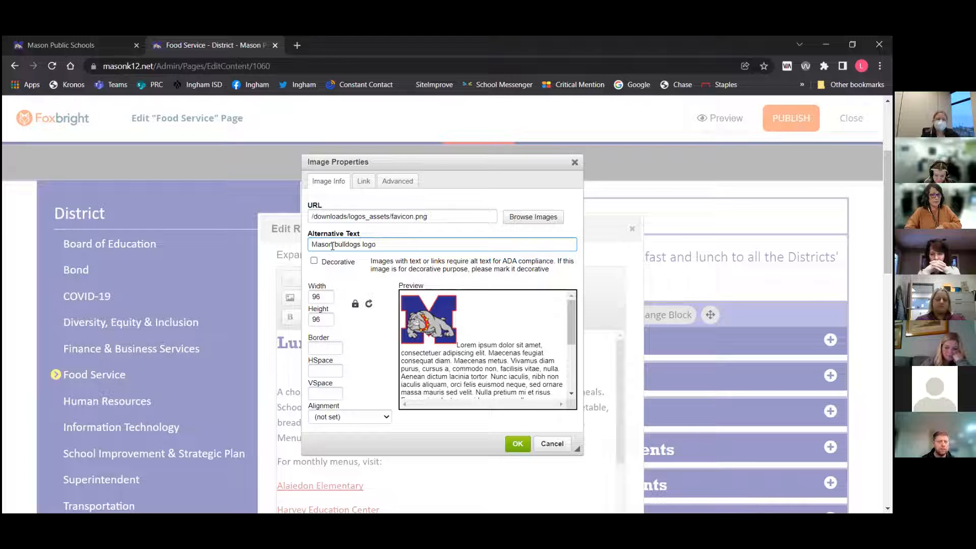
Try resizing the image to a width of 50 and then 40, then reset it to its original size
click(355, 305)
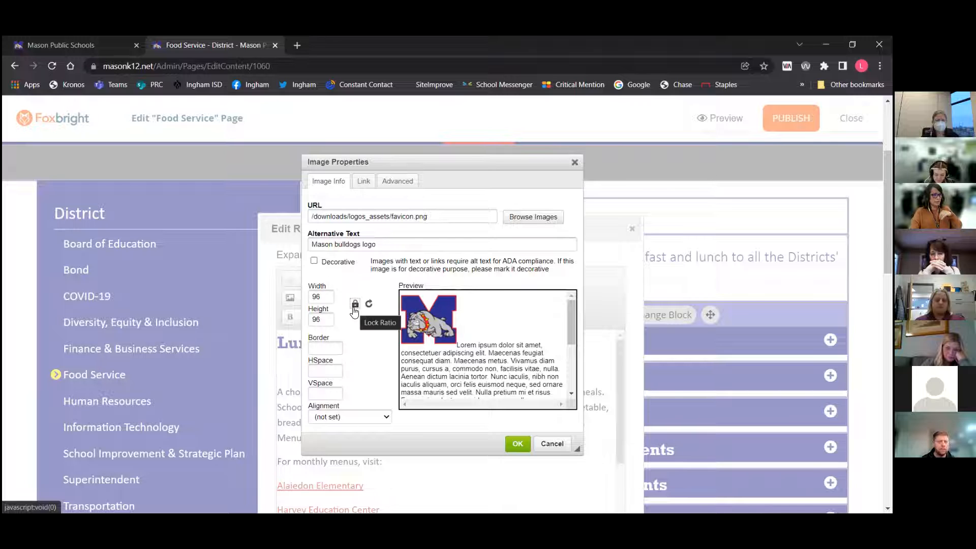
drag(311, 297, 350, 305)
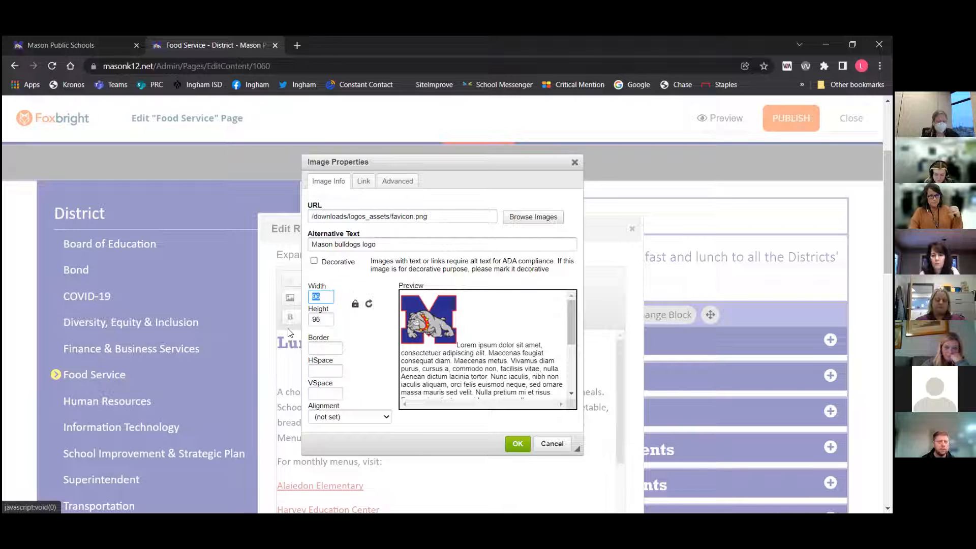
text(50)
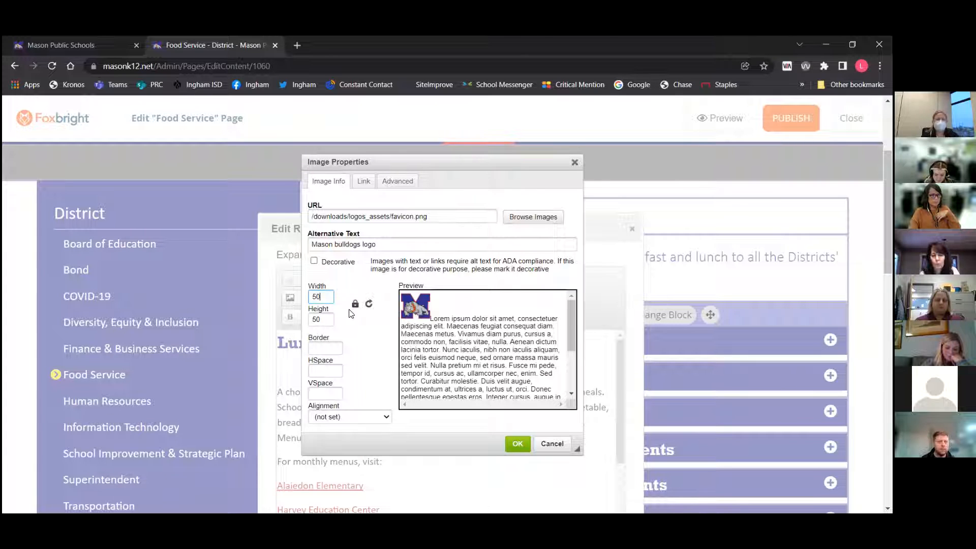
double_click(316, 296)
text(40)
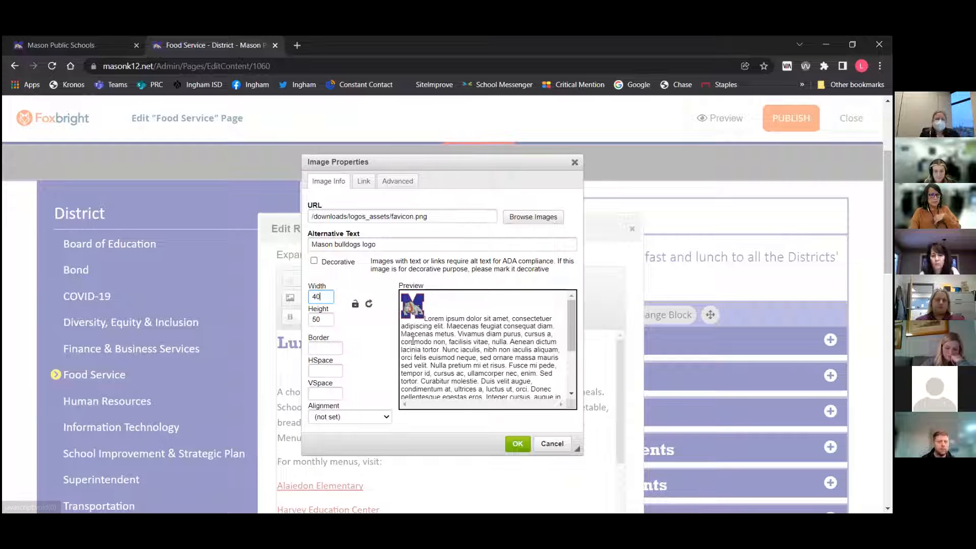
click(369, 305)
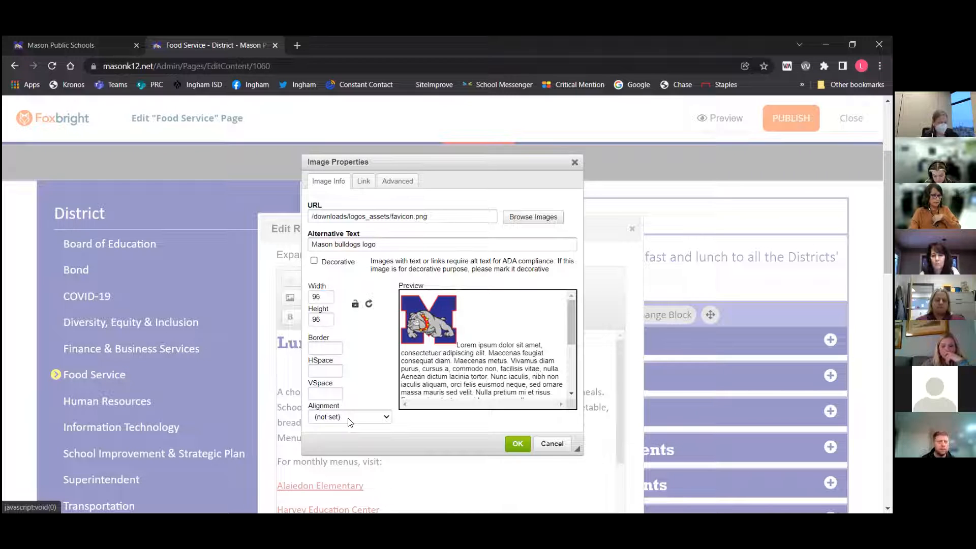
Mark the image as decorative, look at the alignment options, and insert the image
click(314, 261)
click(367, 417)
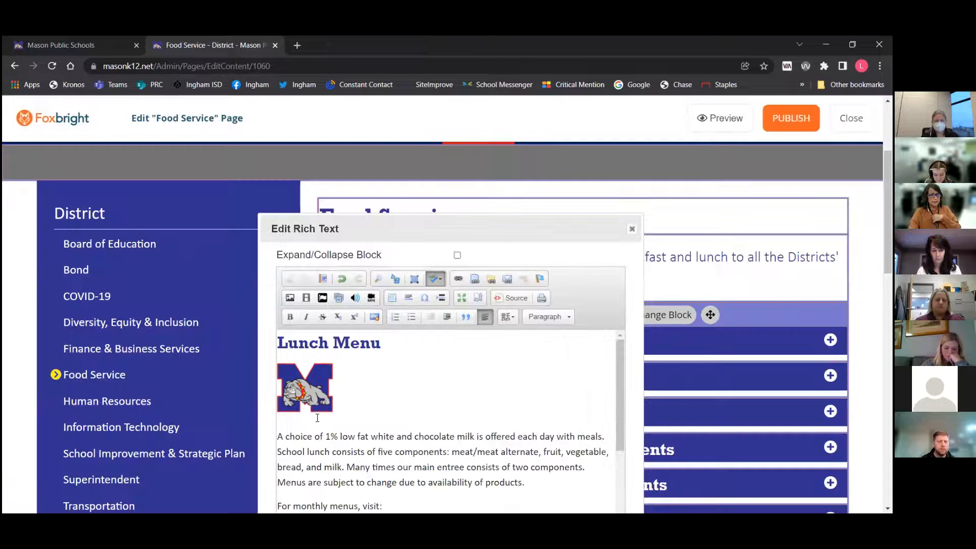
click(547, 445)
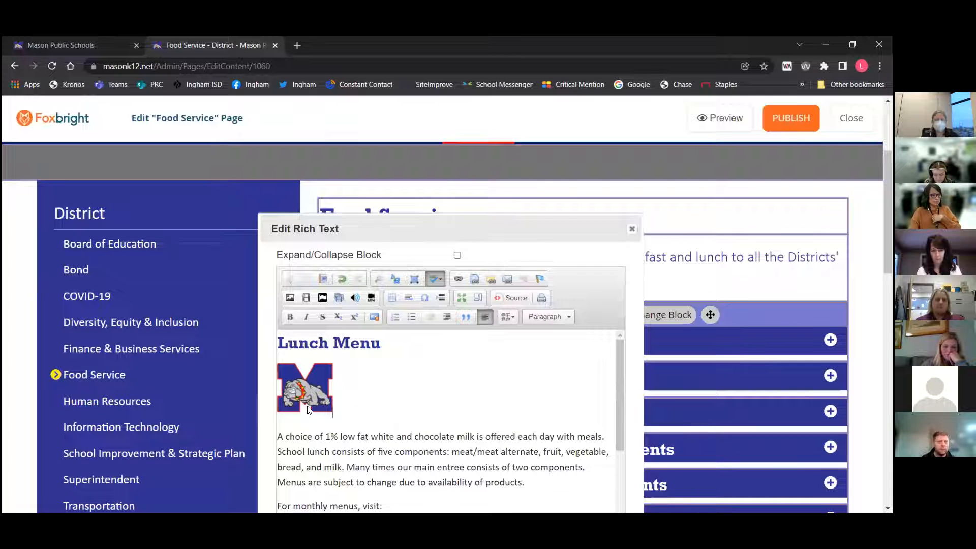
Undo the image insertion below the Lunch Menu heading
scroll(483, 410, down, 3)
scroll(485, 410, up, 3)
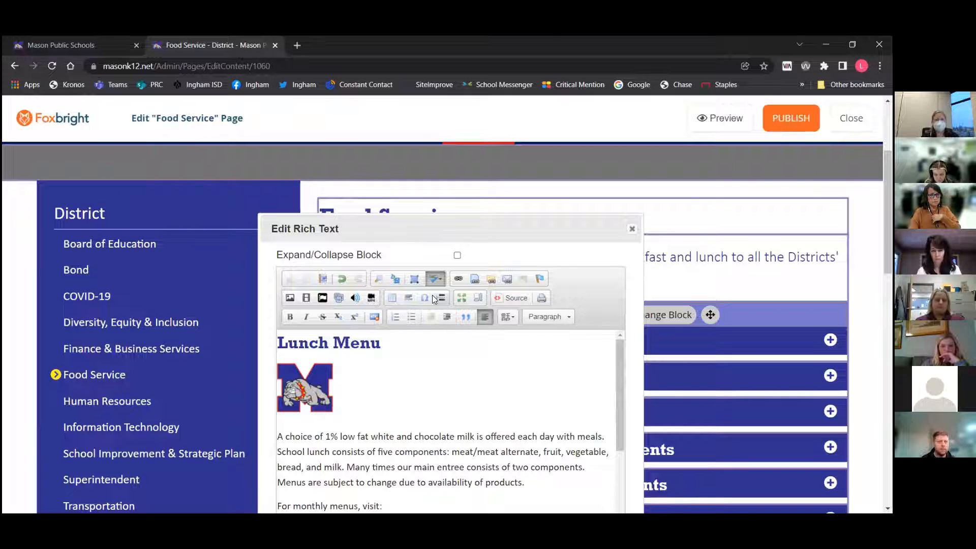
click(343, 278)
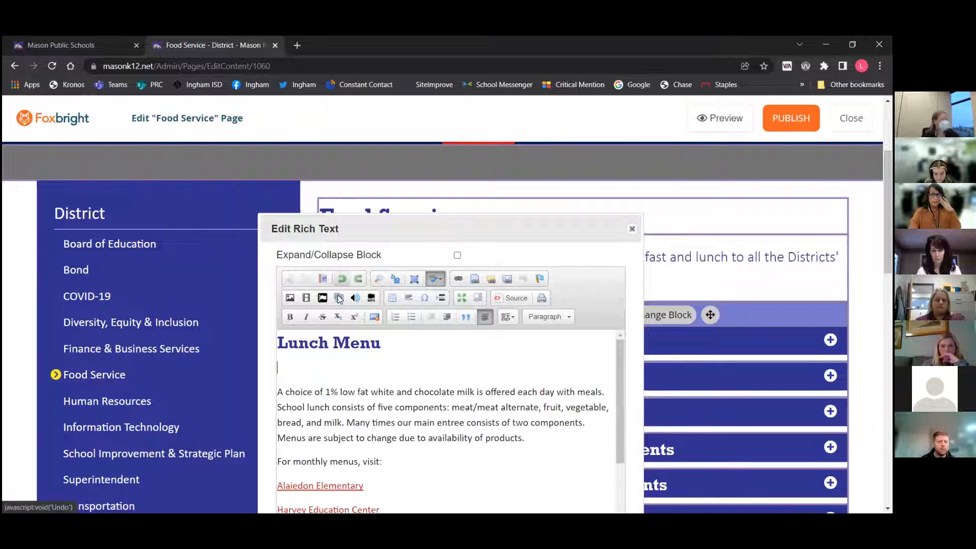
Open the Embed Media dialog and close it without embedding anything
click(306, 297)
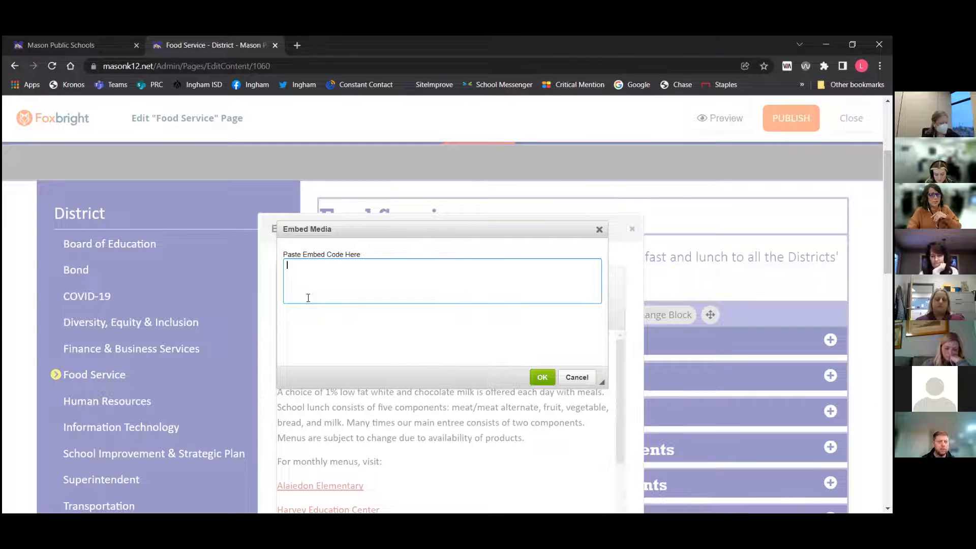
click(576, 378)
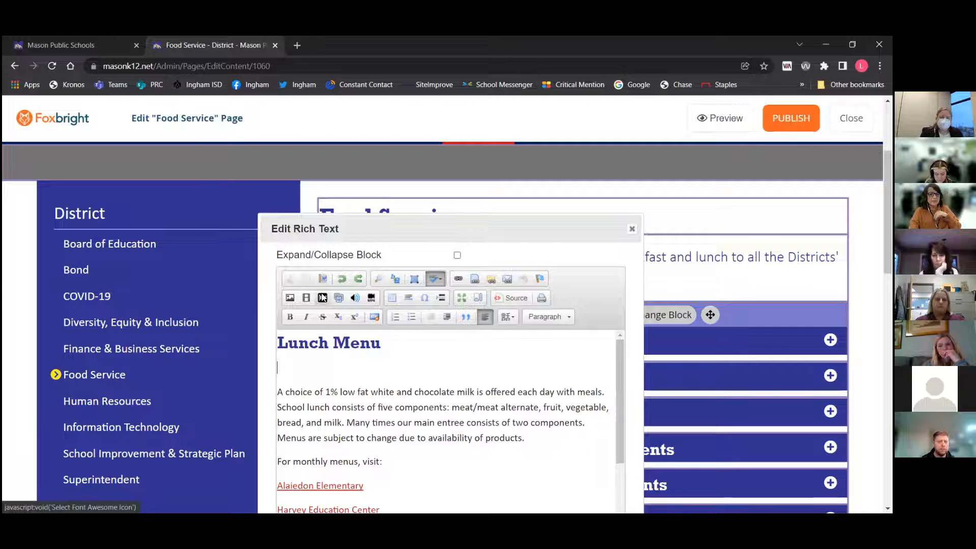
Insert the Star (solid) Font Awesome icon on the line below the Lunch Menu heading
click(322, 297)
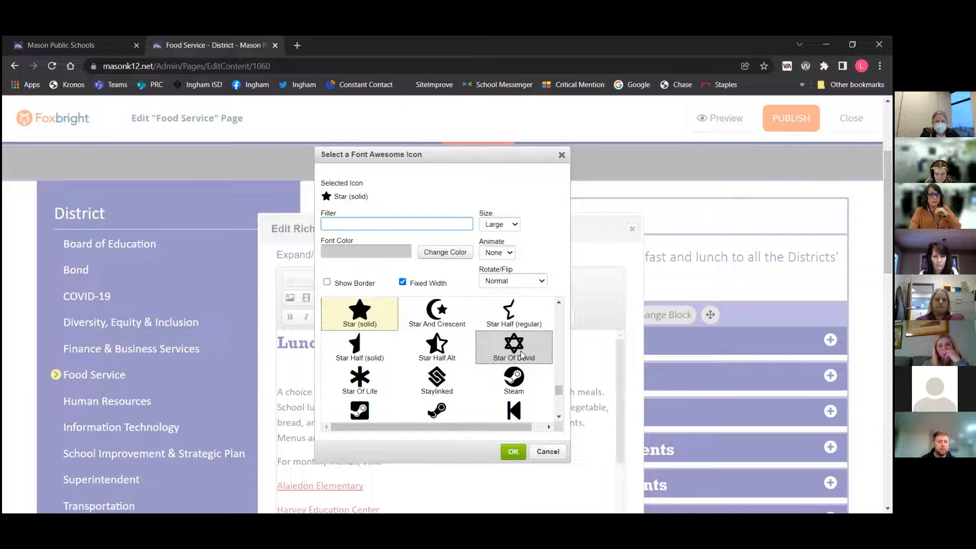
scroll(521, 354, down, 3)
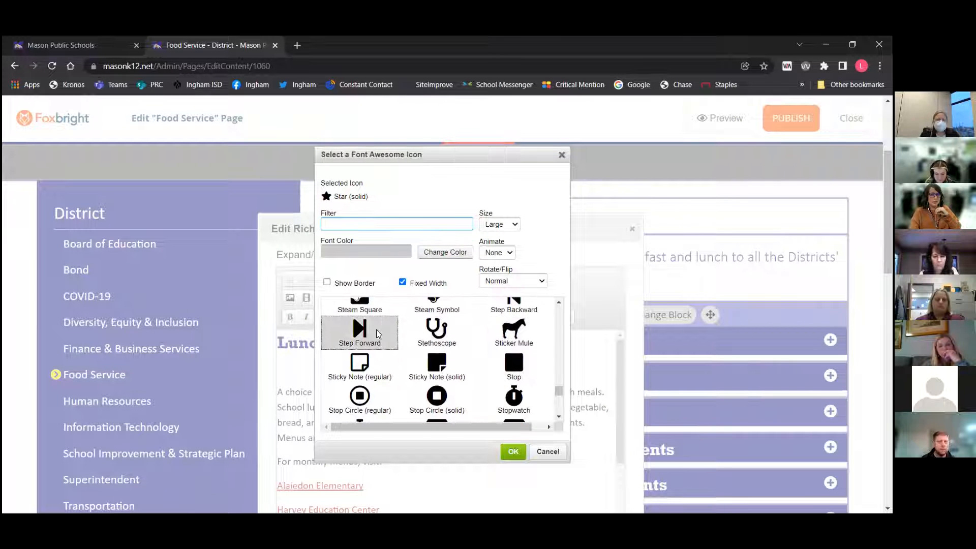
scroll(374, 332, up, 3)
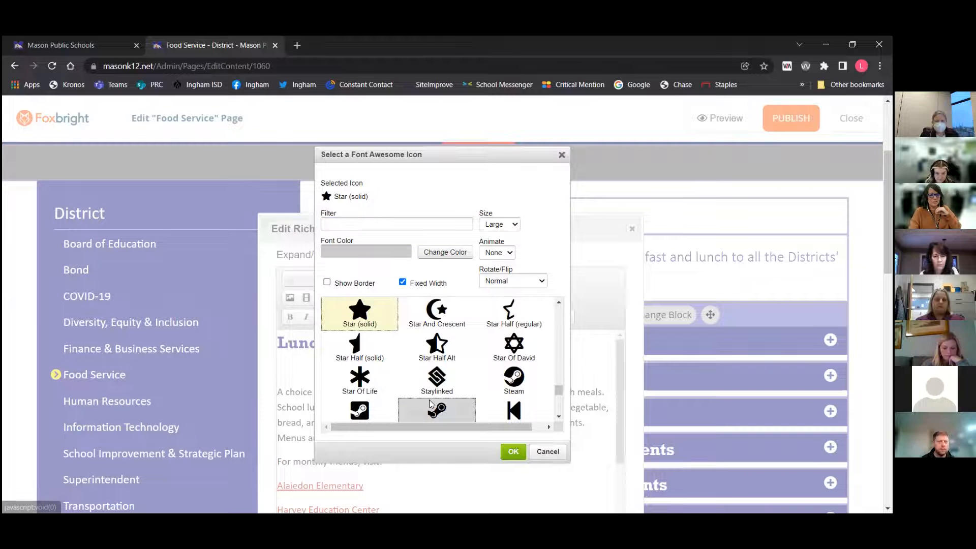
click(513, 451)
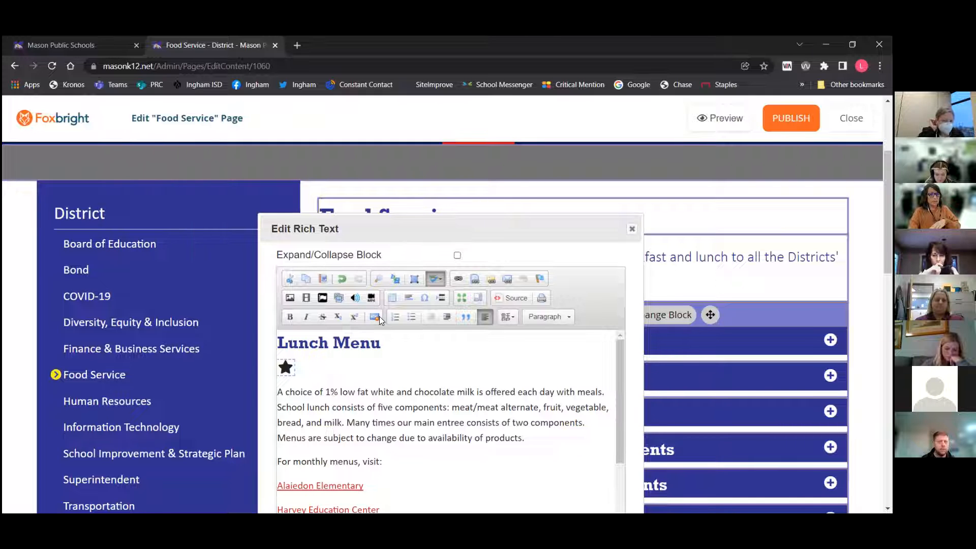
Delete the star icon from the line below the Lunch Menu heading
scroll(378, 309, up, 3)
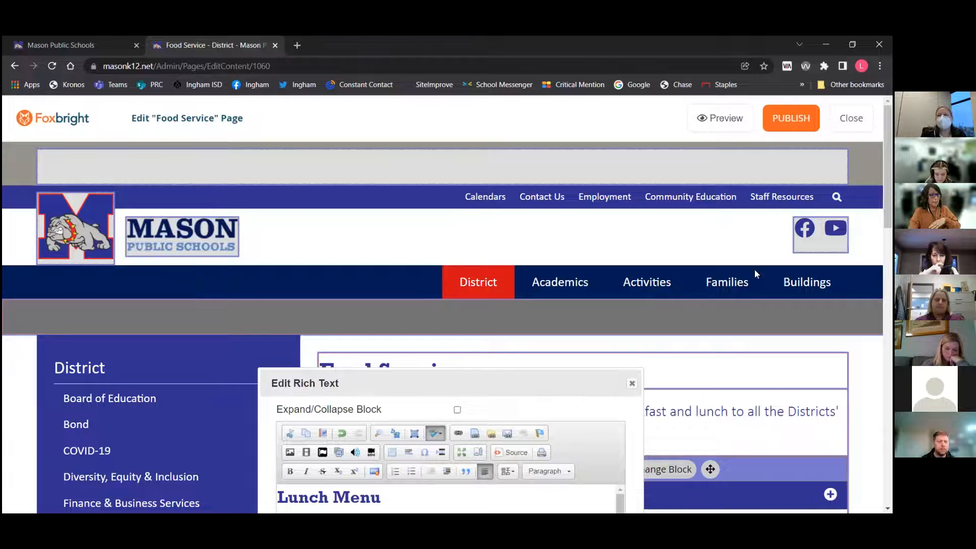
scroll(614, 272, down, 5)
click(317, 251)
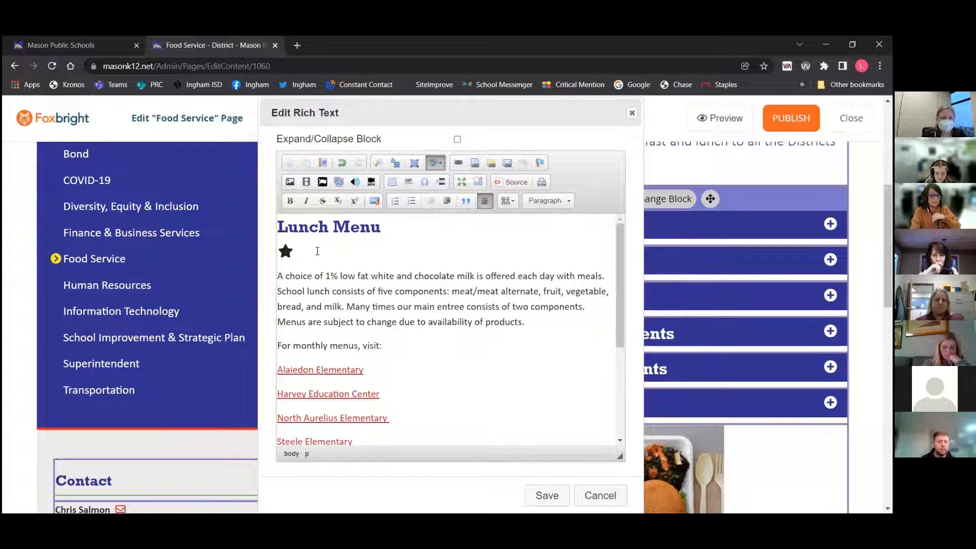
key(BackSpace)
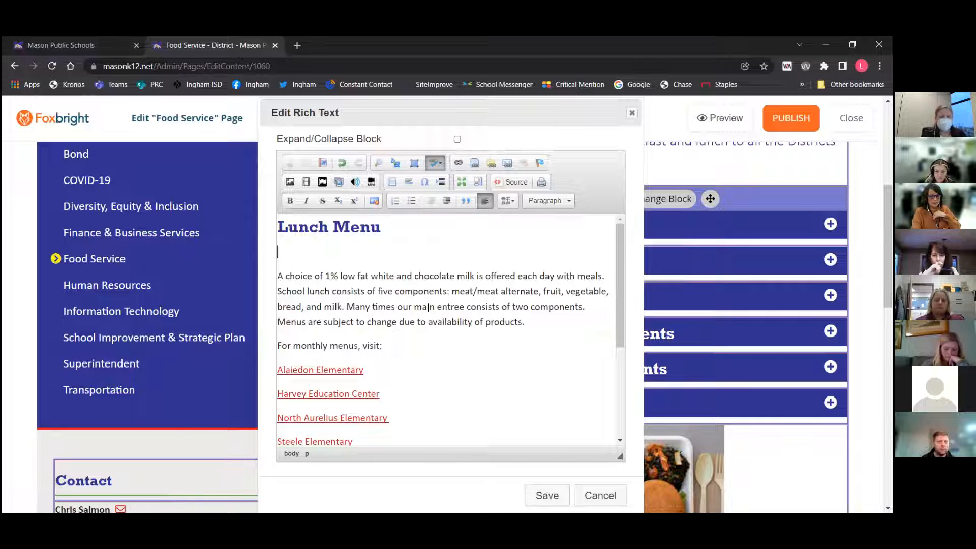
key(Delete)
Insert the External Link snippet icon in front of the Alaiedon Elementary link
scroll(427, 308, down, 3)
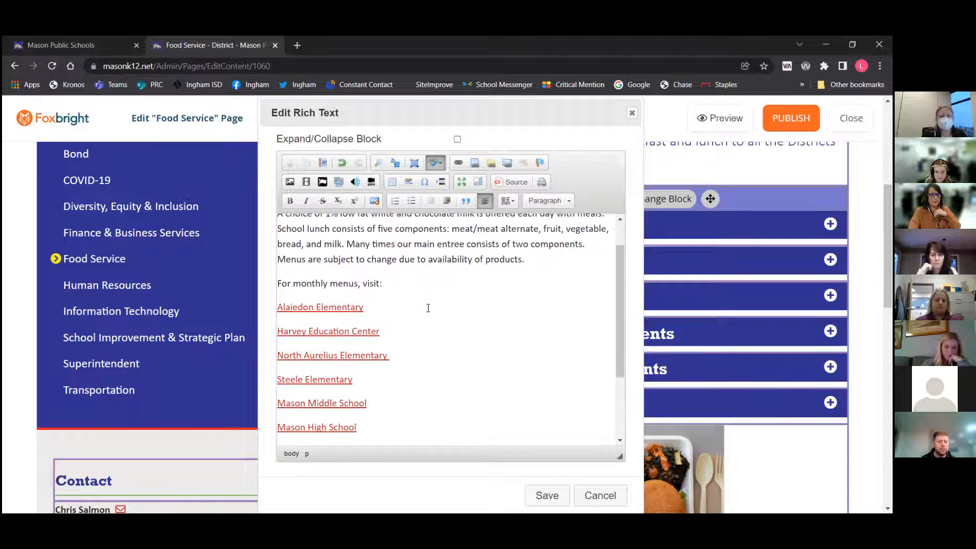
scroll(428, 308, down, 3)
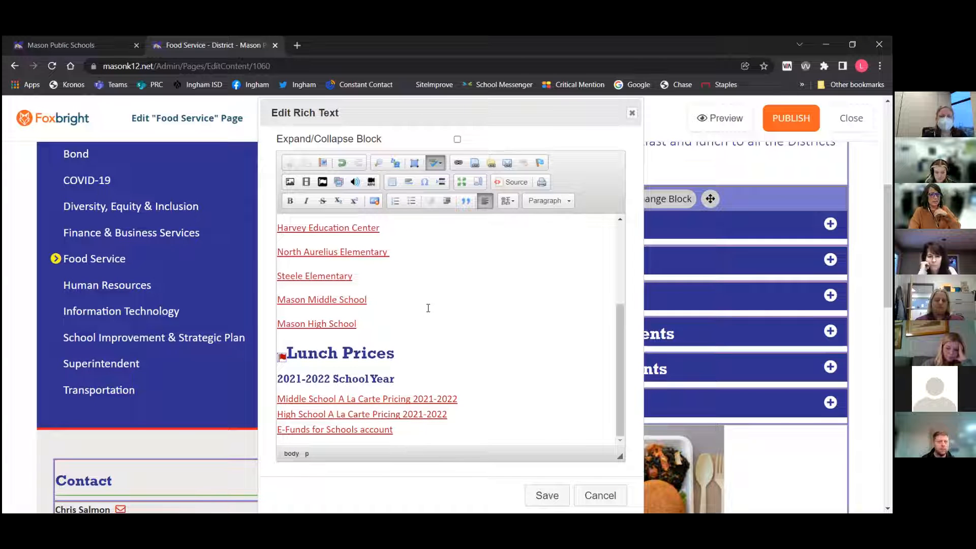
scroll(428, 308, up, 3)
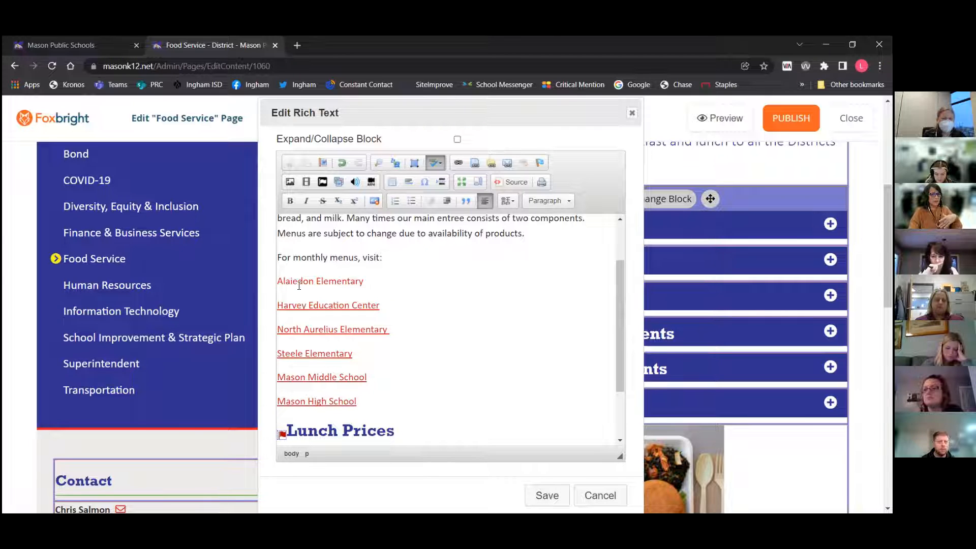
click(280, 281)
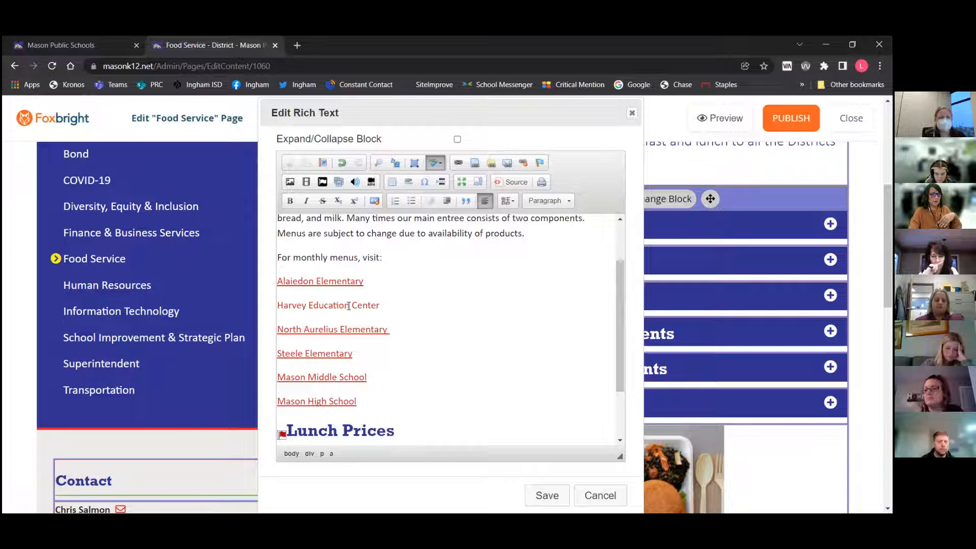
click(336, 183)
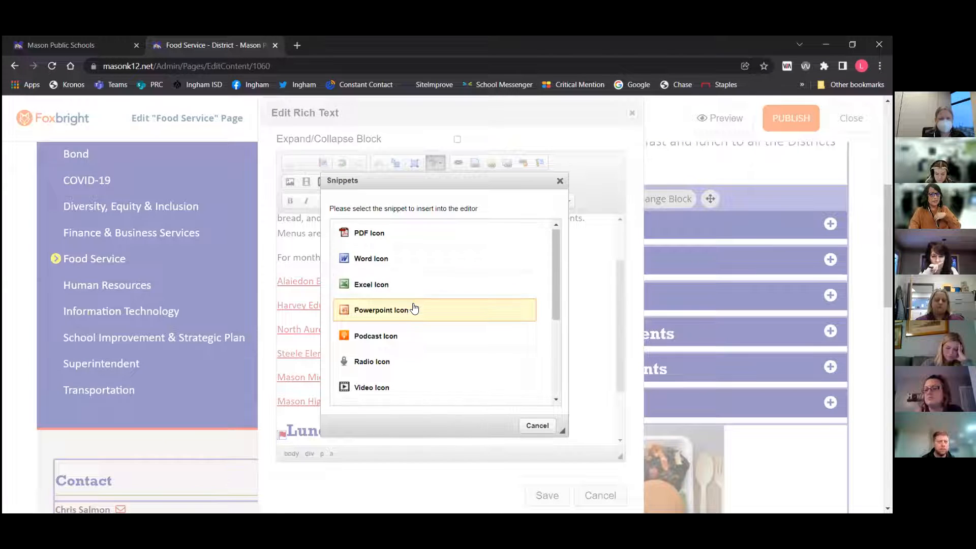
scroll(414, 308, down, 3)
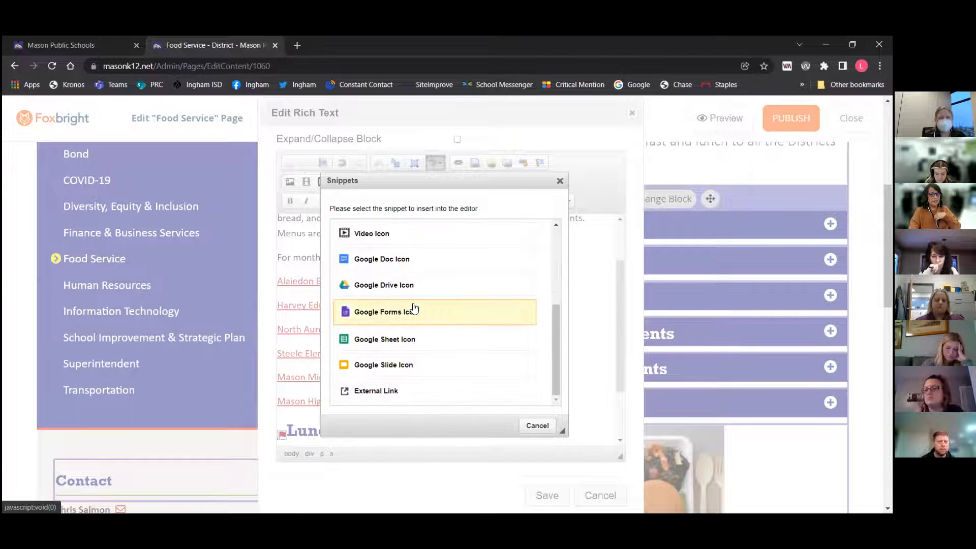
click(377, 390)
Insert the PDF Icon snippet in front of the Harvey Education Center link
click(282, 304)
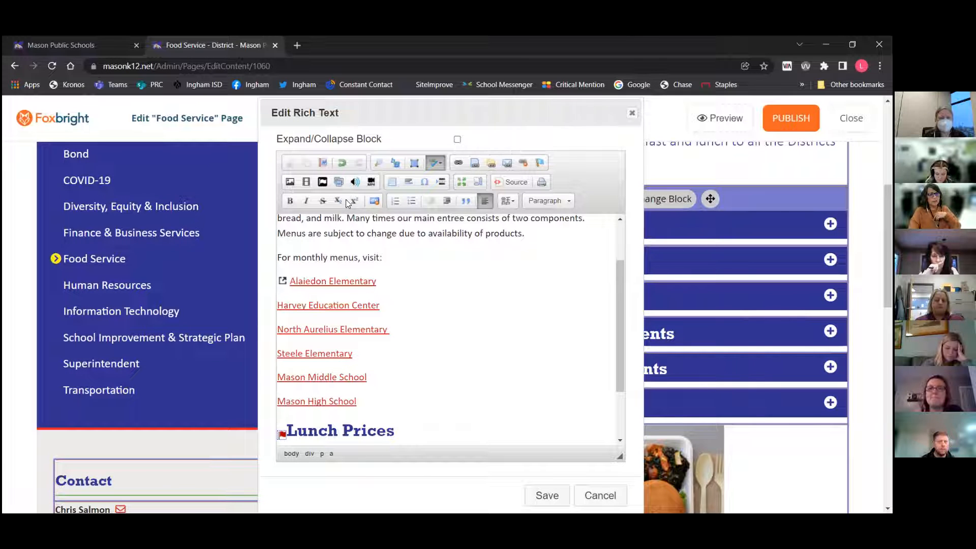
click(338, 181)
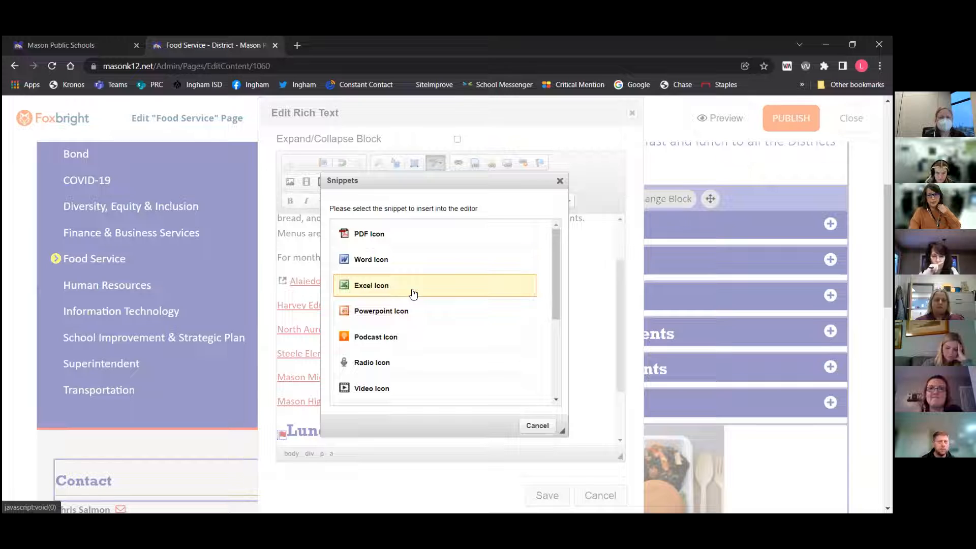
click(385, 233)
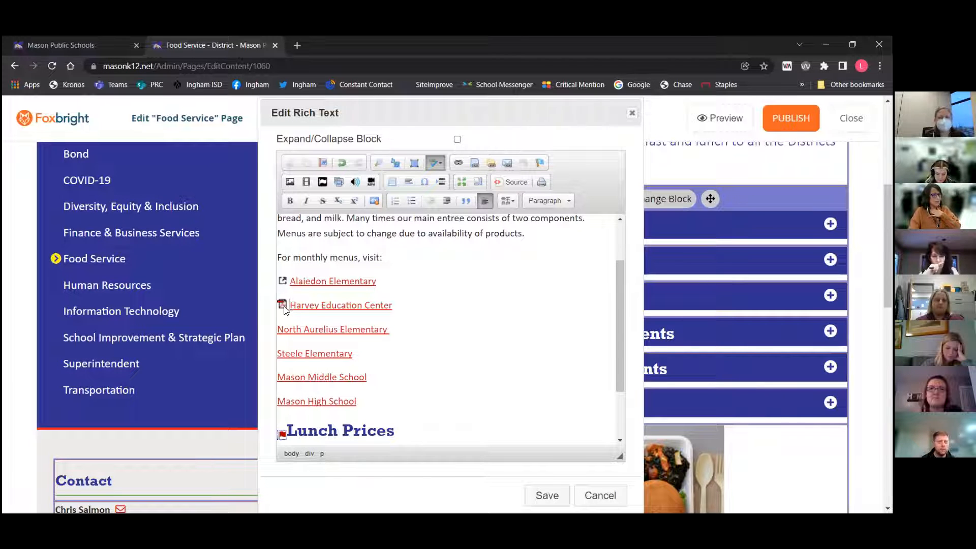
Insert the Video Icon snippet in front of the North Aurelius Elementary link
click(279, 328)
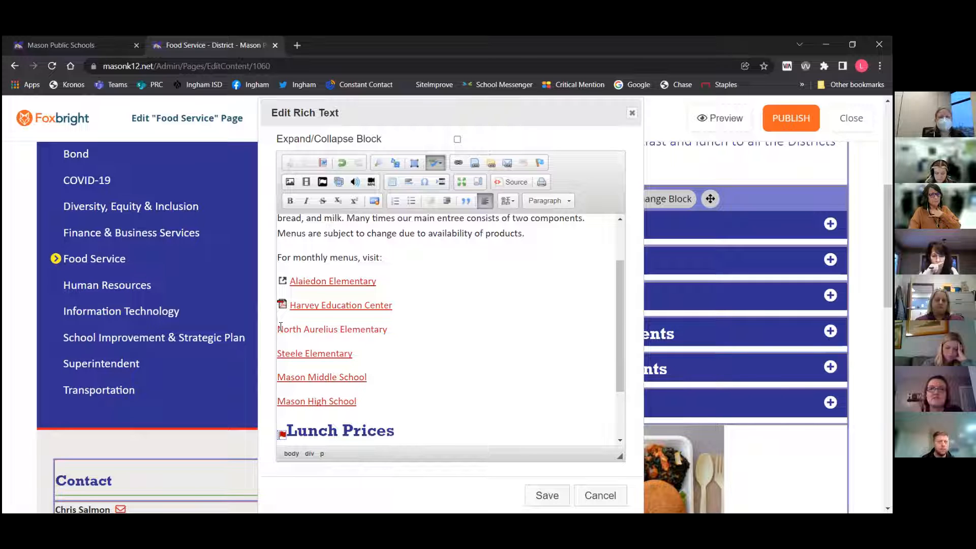
click(339, 182)
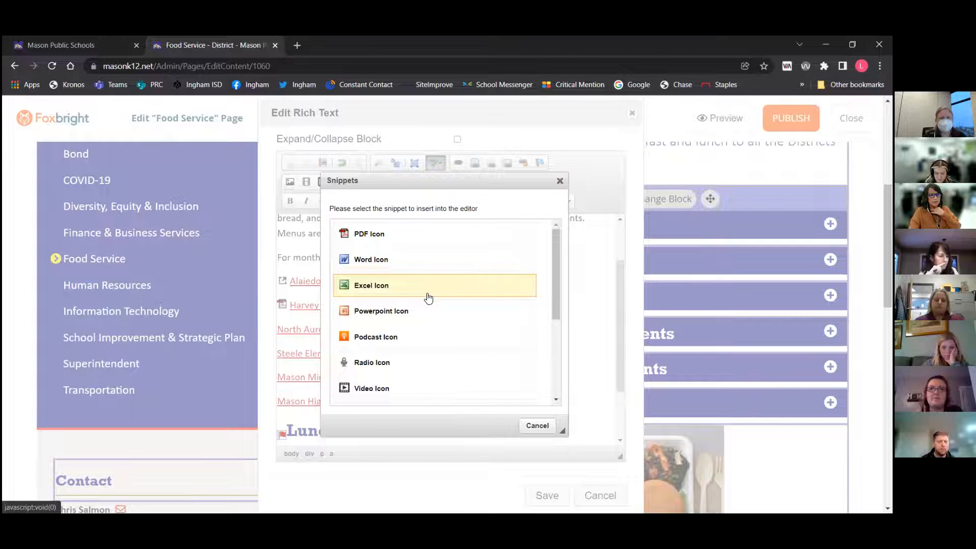
scroll(429, 298, down, 3)
click(382, 313)
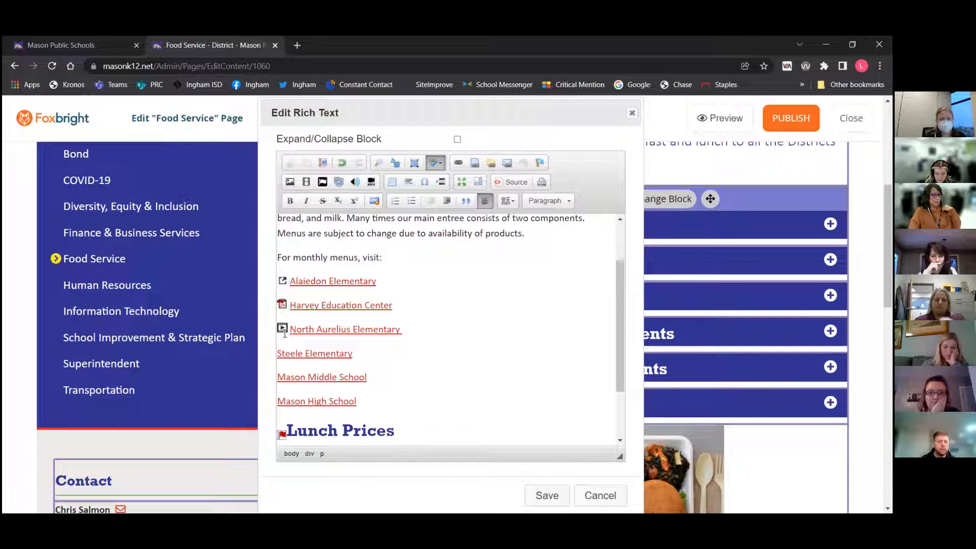
Browse the list of available snippets and close it without inserting one
click(339, 182)
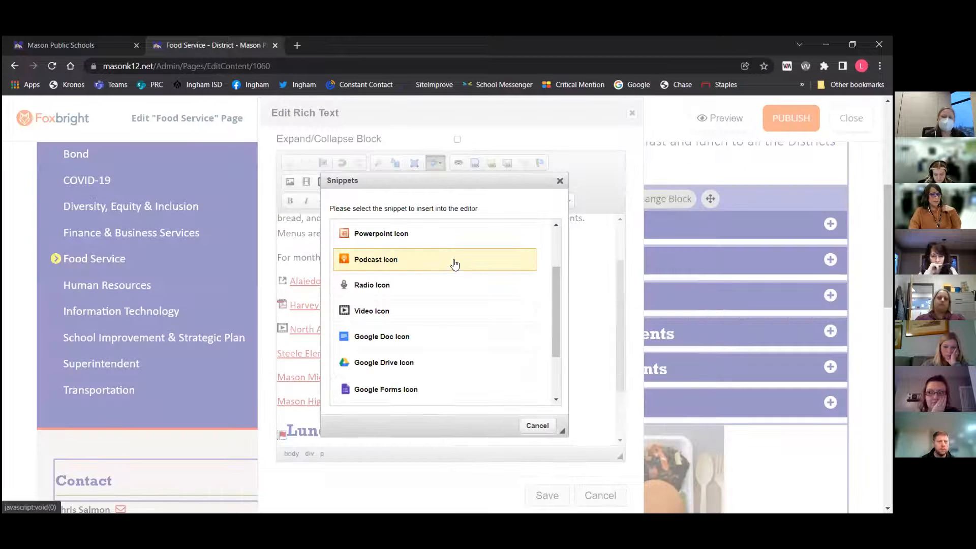
scroll(454, 263, up, 3)
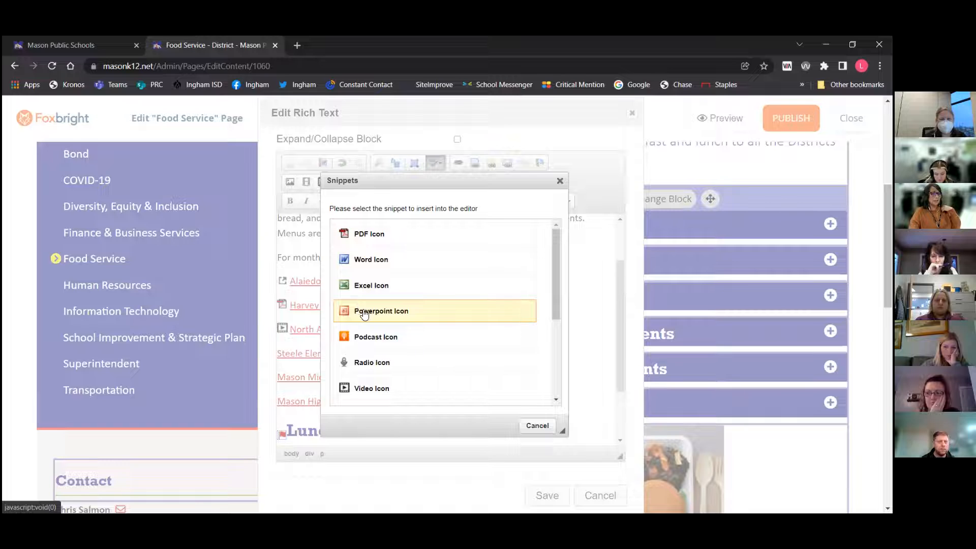
scroll(366, 313, down, 1)
scroll(366, 314, down, 2)
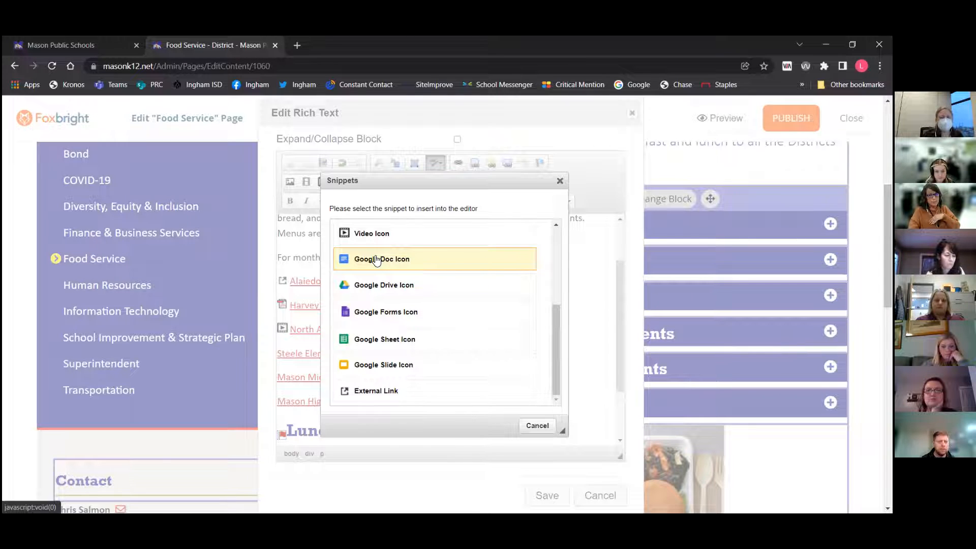
scroll(376, 261, up, 3)
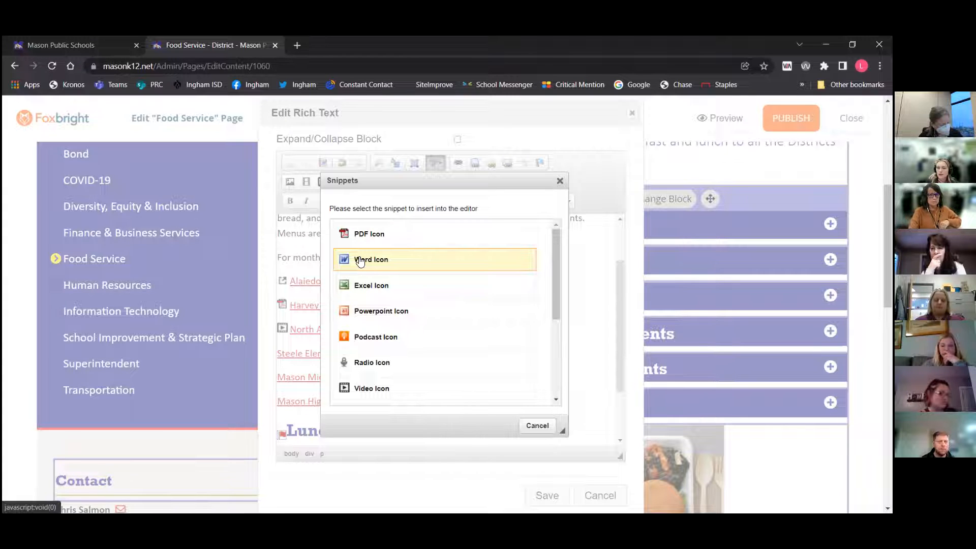
click(537, 426)
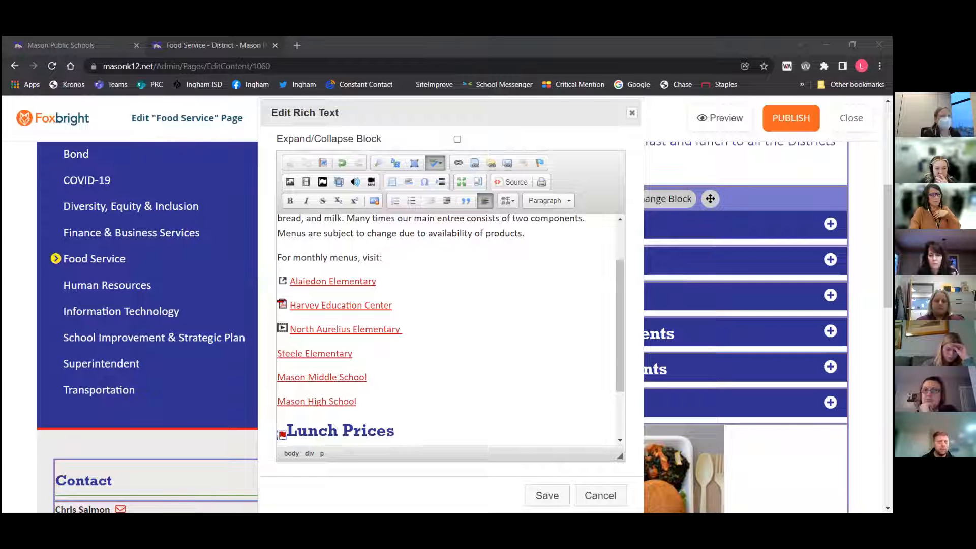
Open the Insert Audio Player dialog and close it without adding any audio
click(353, 183)
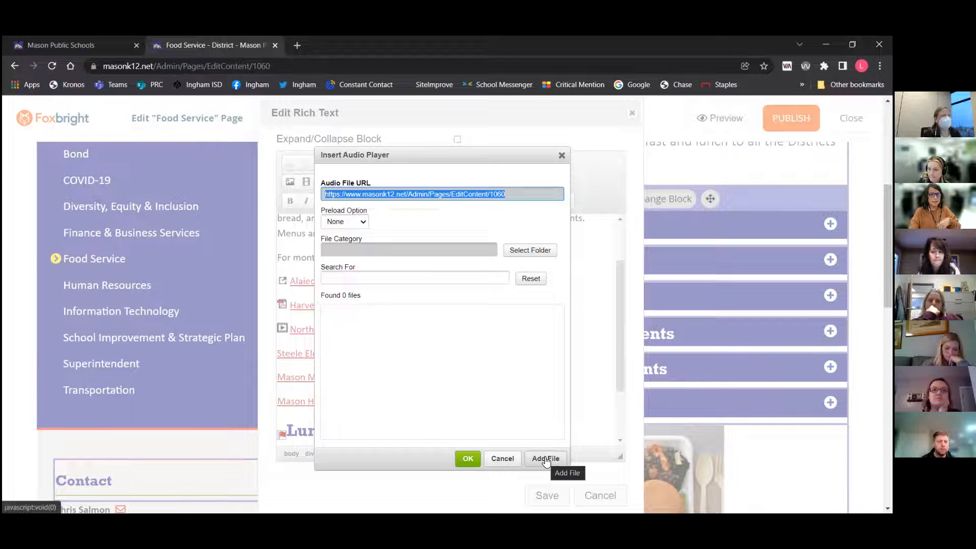
click(561, 155)
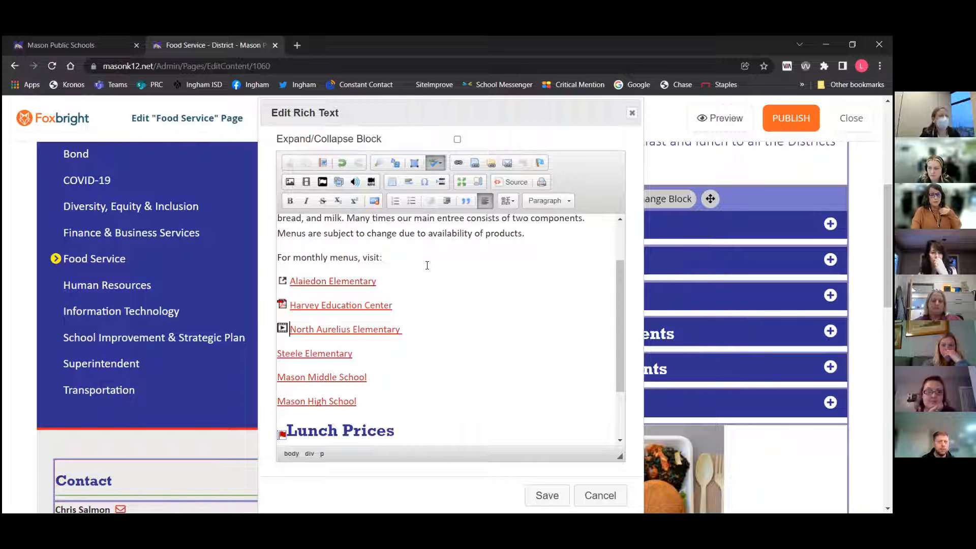
Add two empty lines directly below the Lunch Menu heading and place the cursor there
scroll(426, 265, up, 2)
click(380, 230)
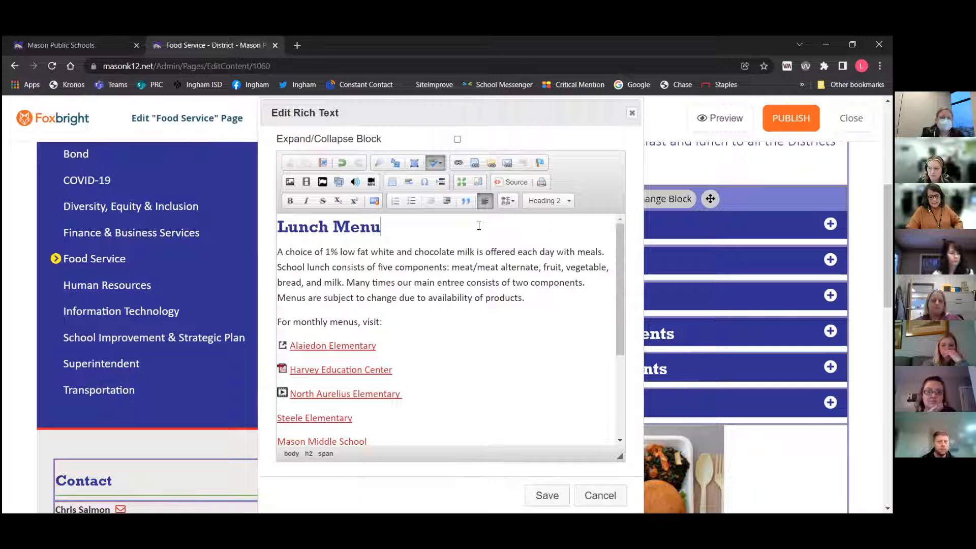
key(Return)
key(Return)
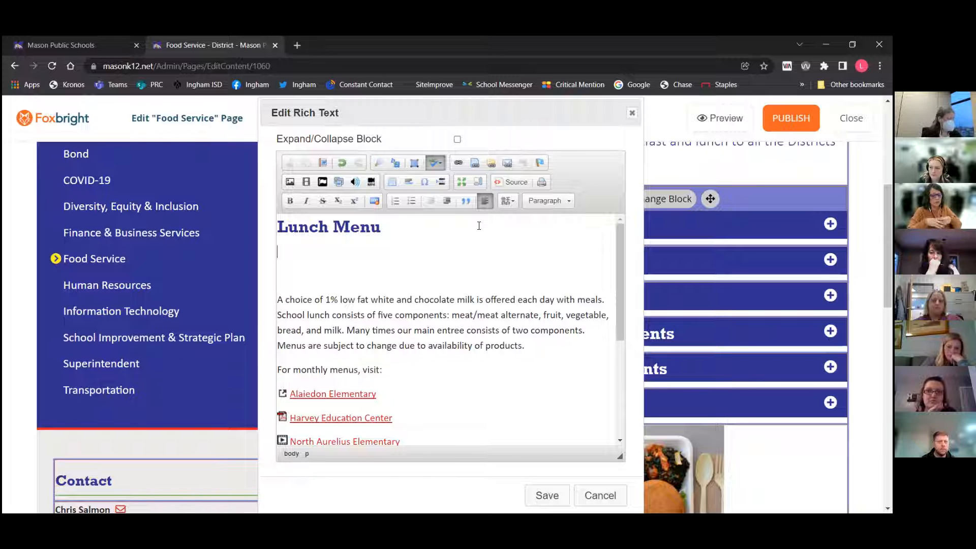
key(Down)
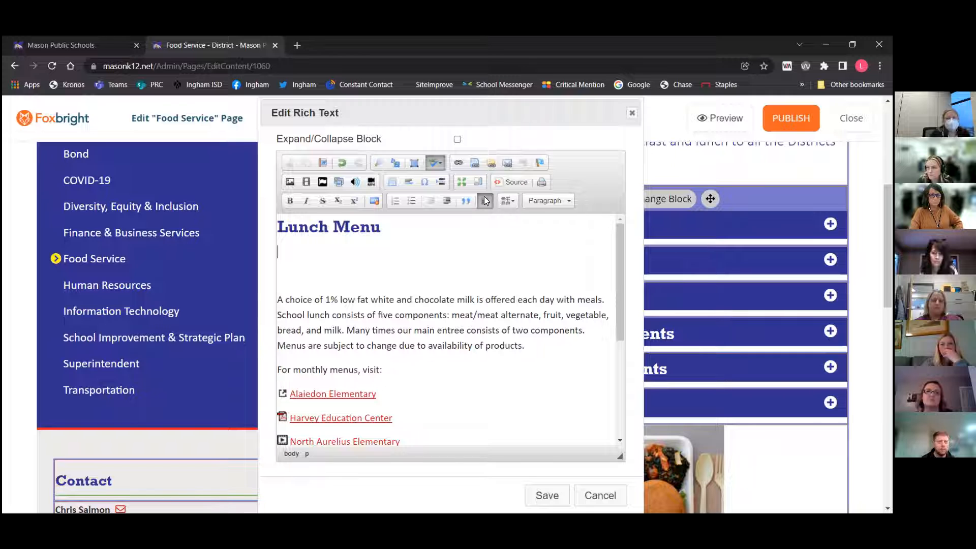
Open Table Properties for a new 3-row, 2-column table and set the headers to Both
click(391, 182)
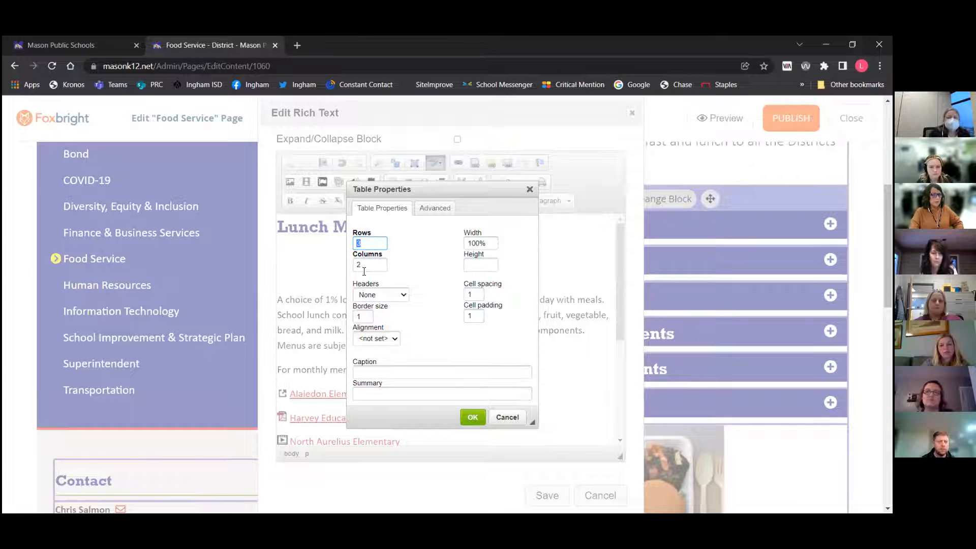
click(386, 296)
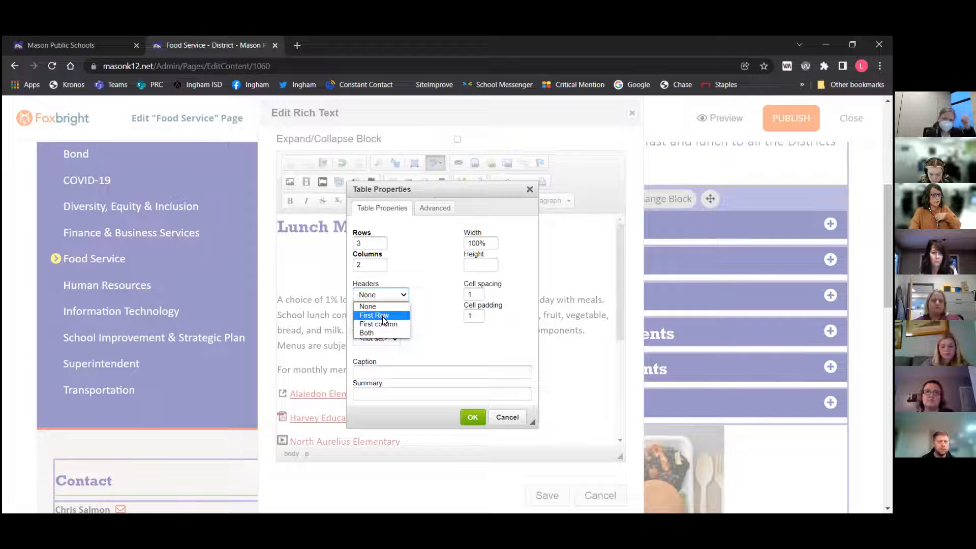
click(382, 316)
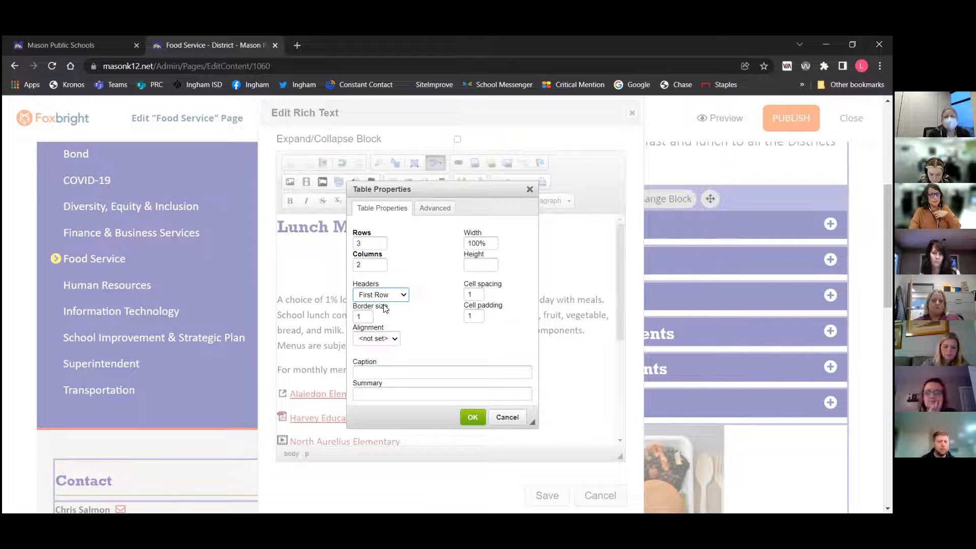
click(387, 296)
click(383, 325)
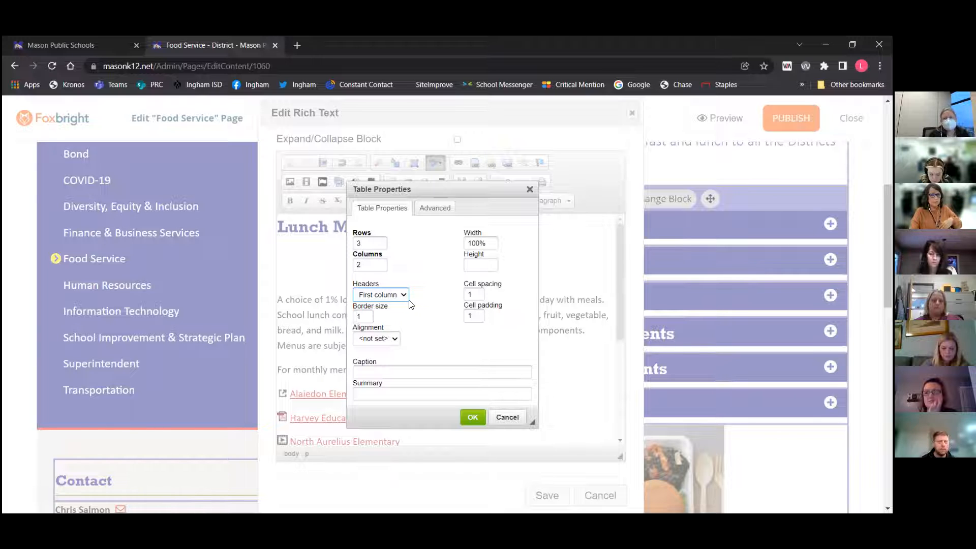
click(395, 297)
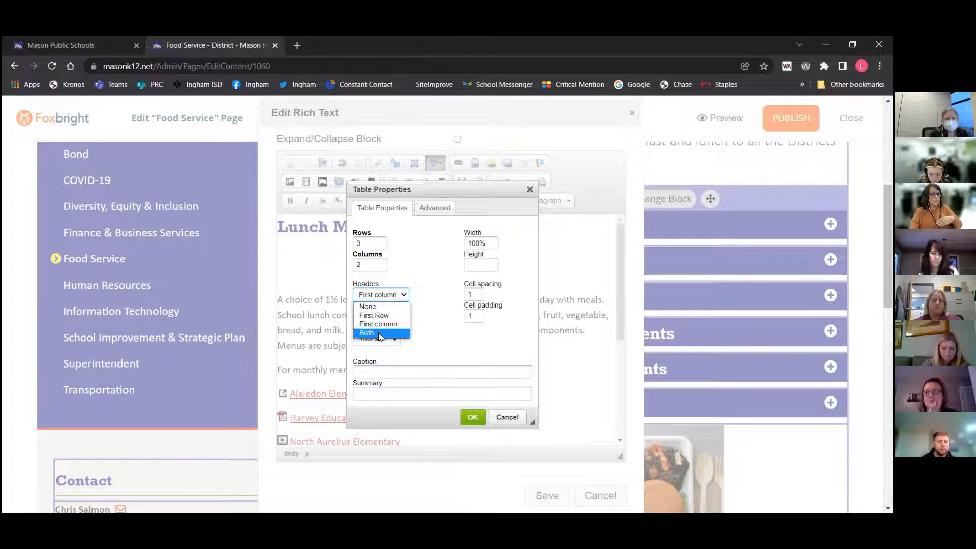
click(378, 332)
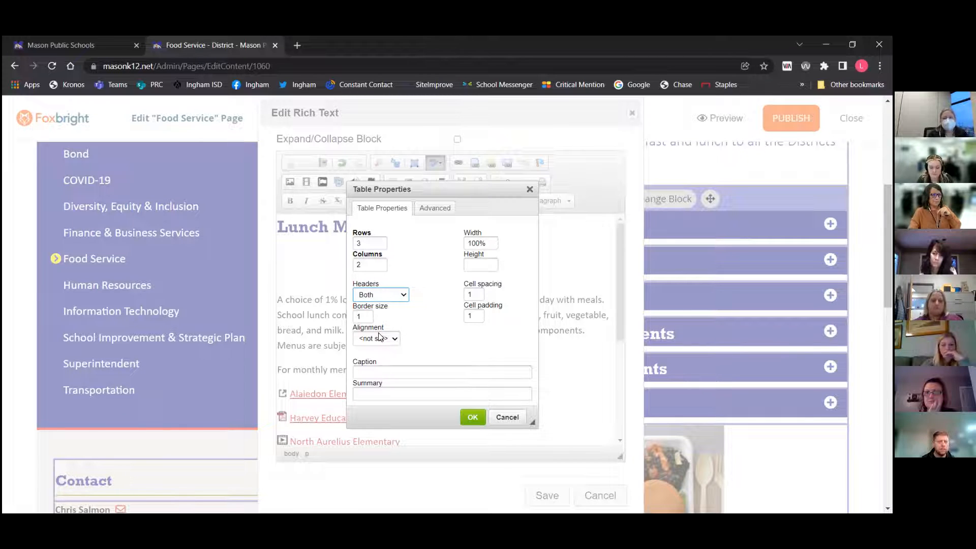
click(403, 296)
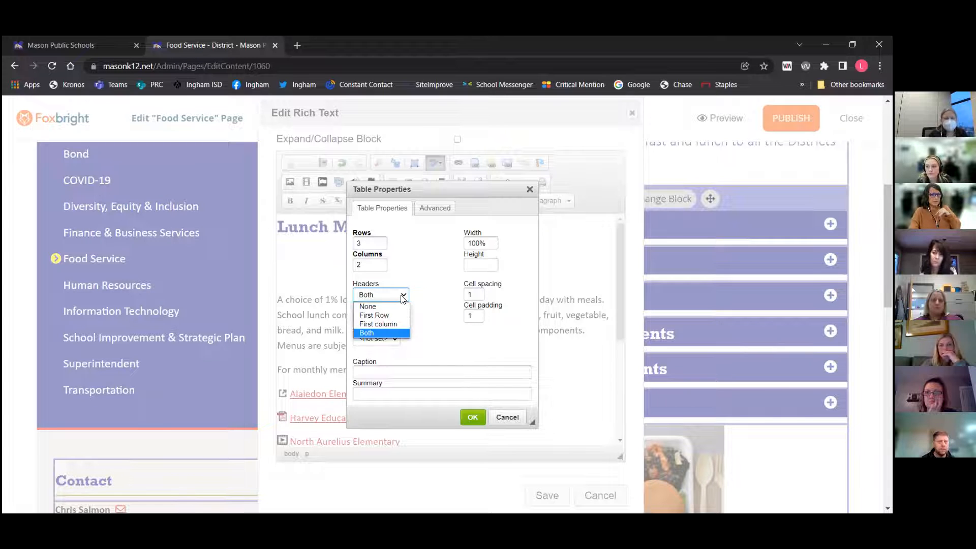
click(388, 332)
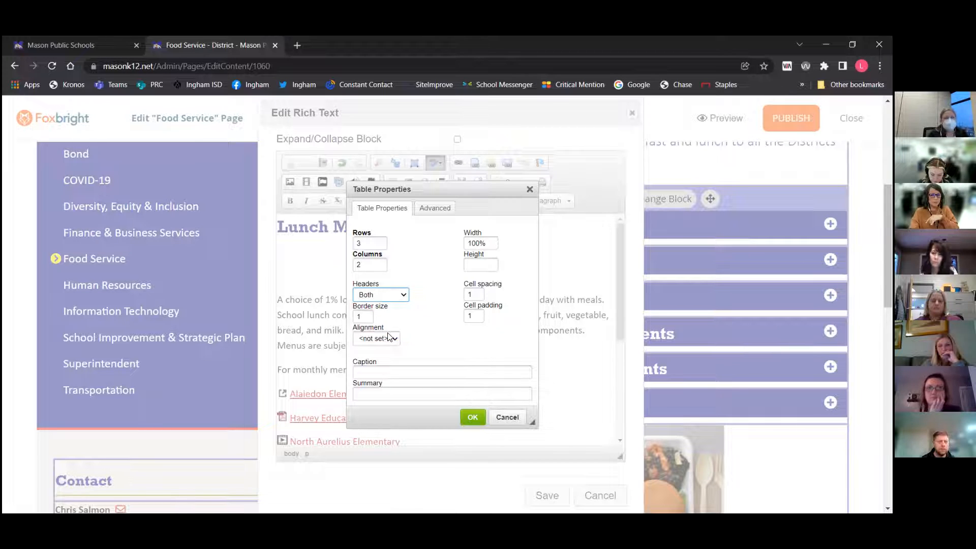
Set the table's border size to 1 and alignment to Left, then cancel the table and the rich text editor
click(363, 317)
text(0)
key(BackSpace)
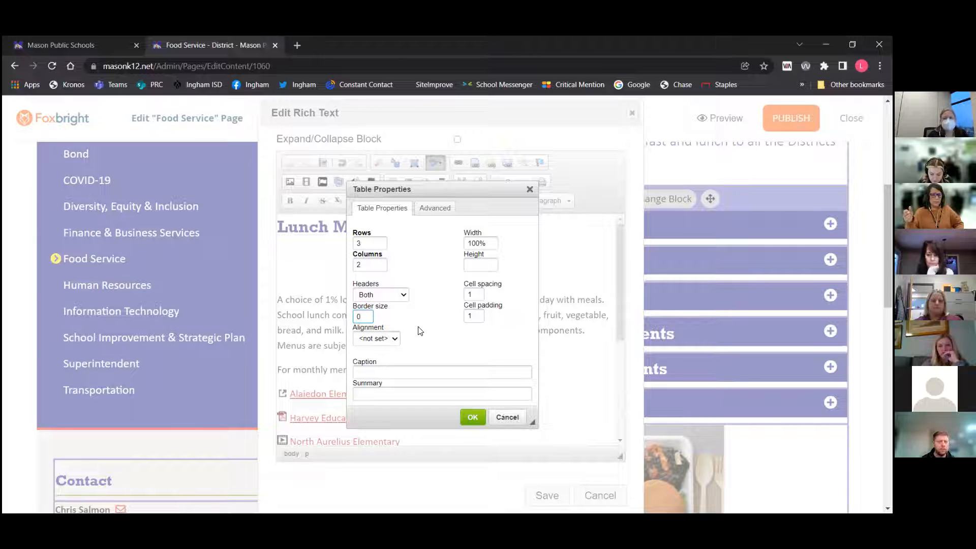
key(BackSpace)
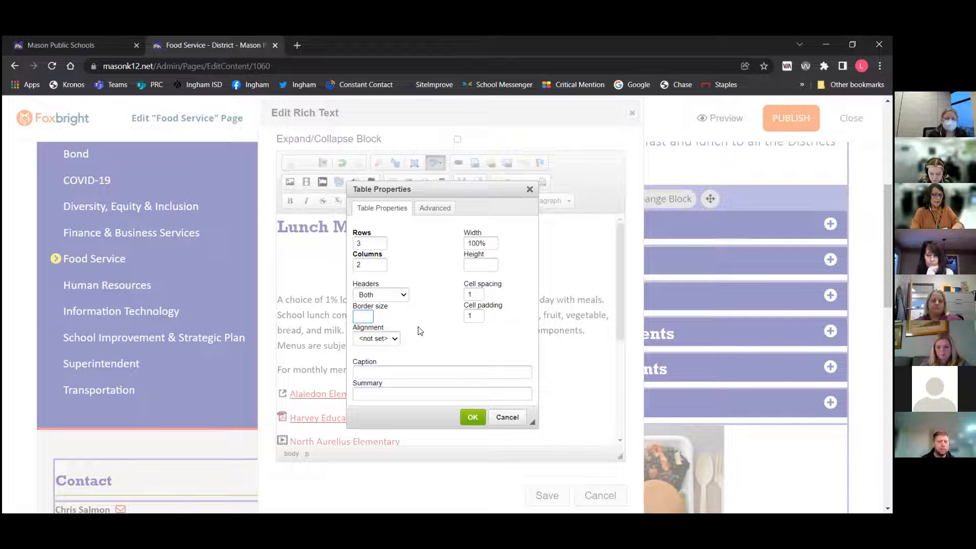
text(1)
click(394, 340)
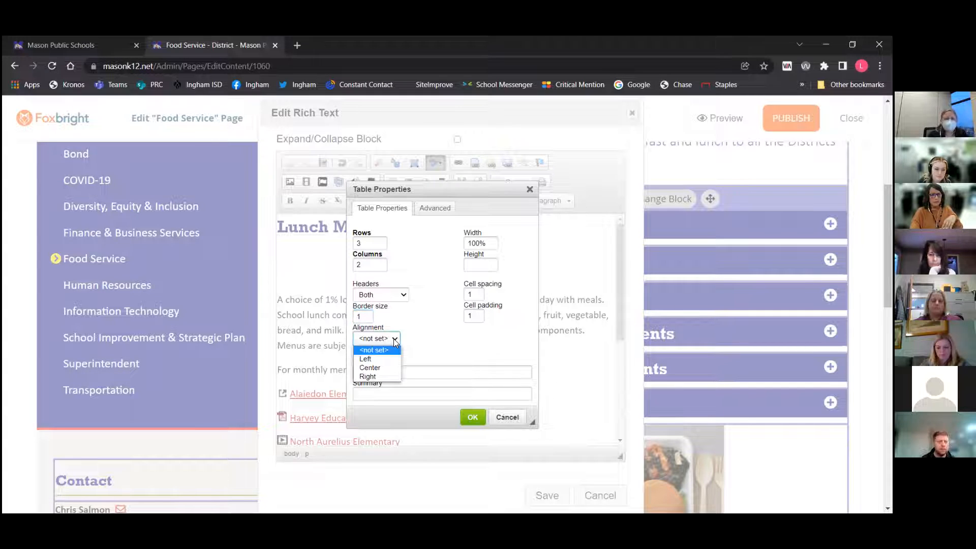
click(390, 359)
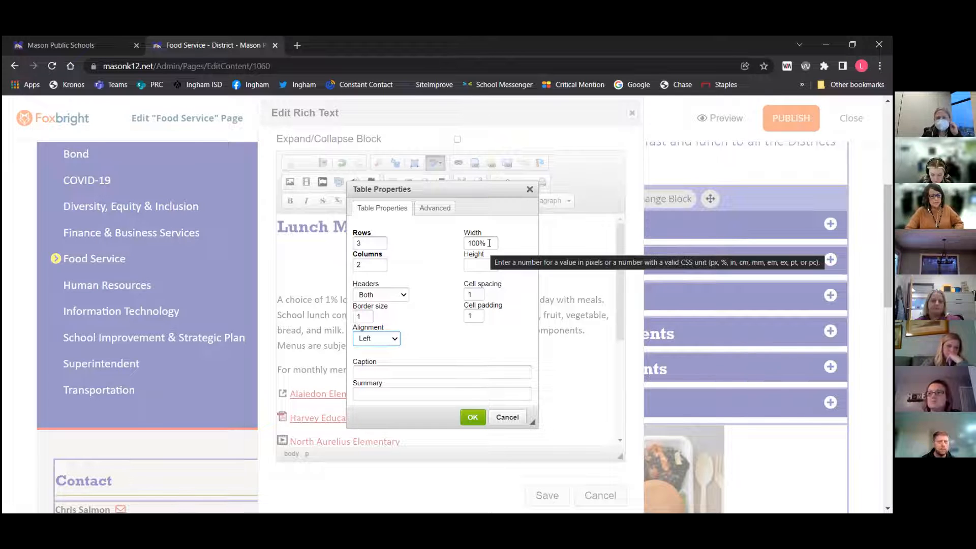
click(502, 418)
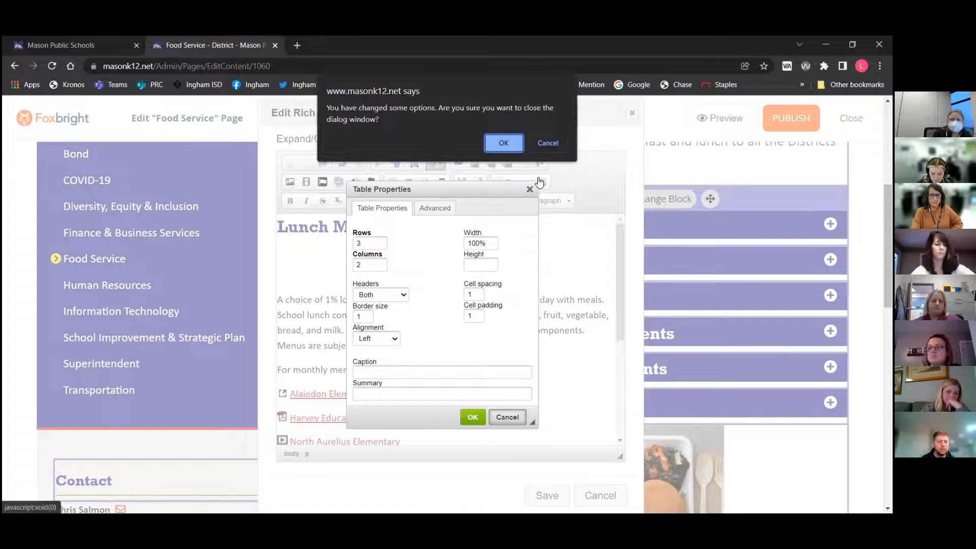
click(502, 142)
click(598, 500)
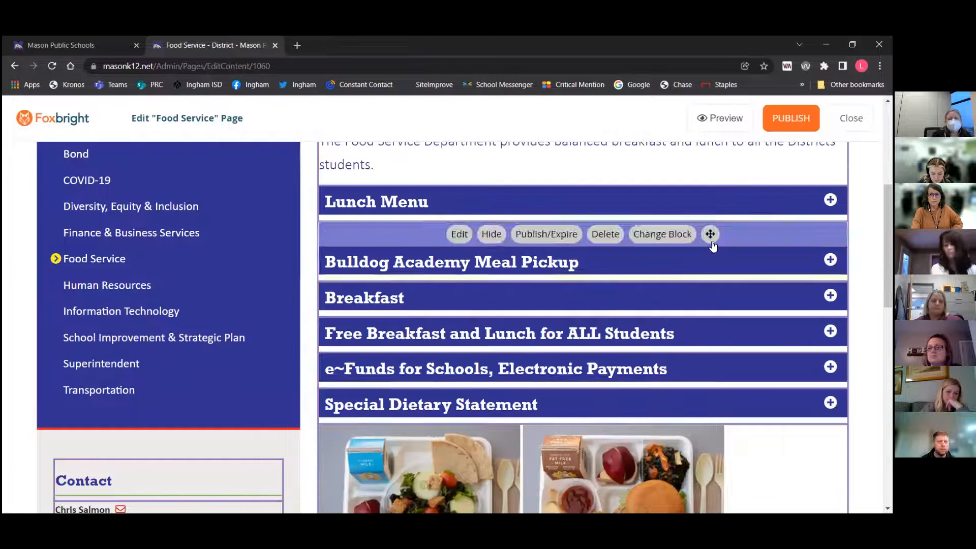
Preview the Food Service page in Responsive mode and examine it in a narrow browser window
mouse_move(737, 118)
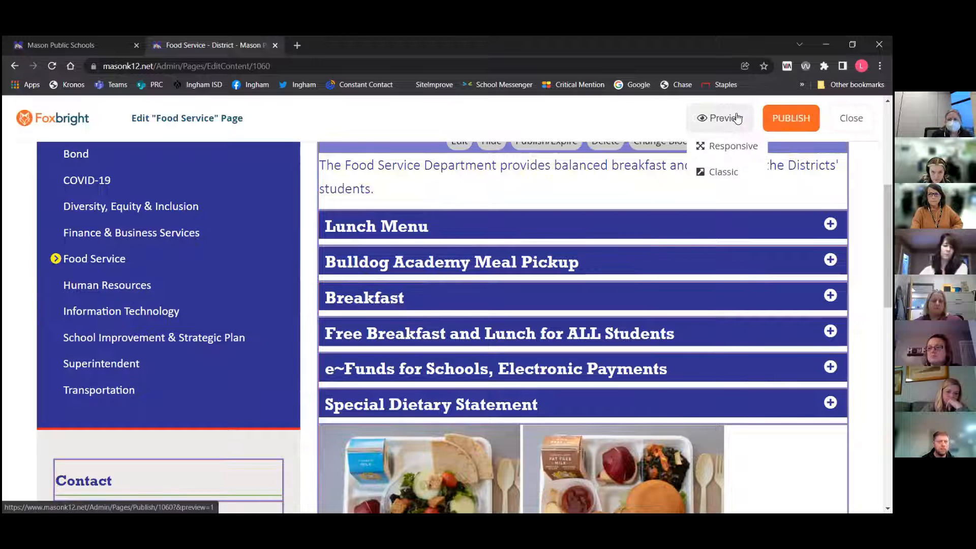
click(714, 150)
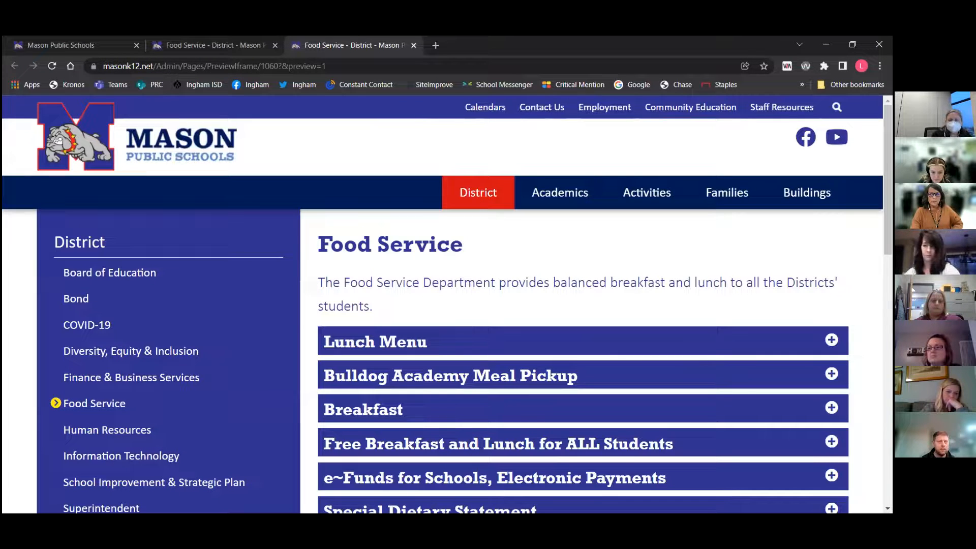
click(852, 44)
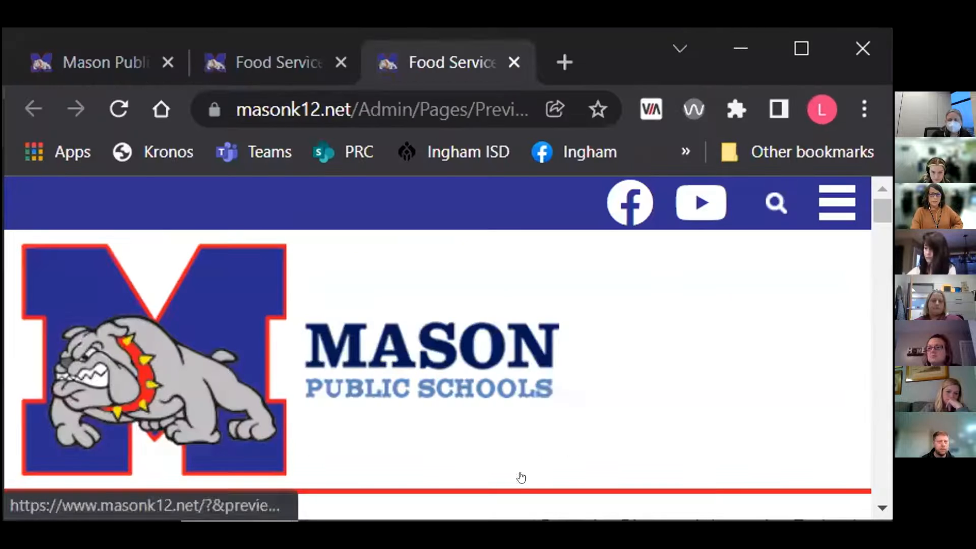
drag(516, 515, 459, 544)
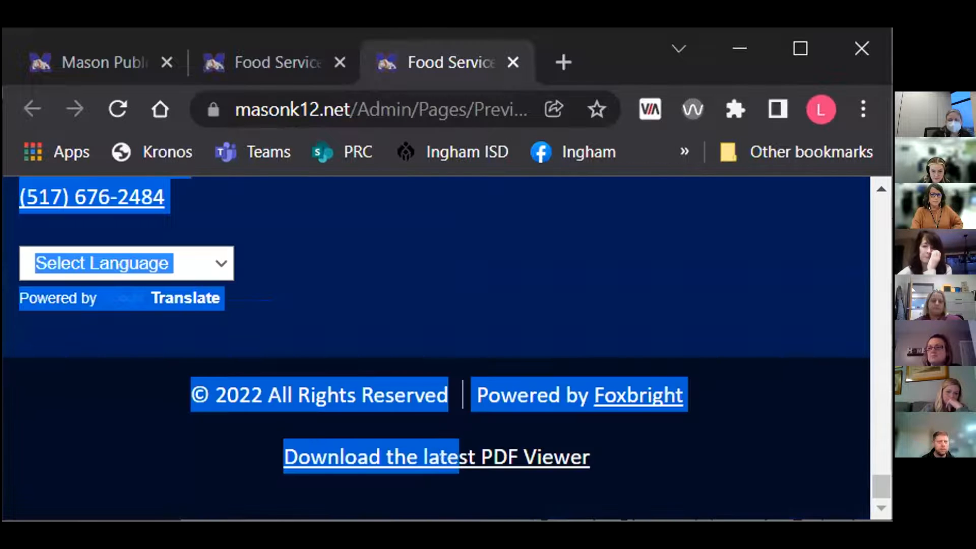
click(503, 515)
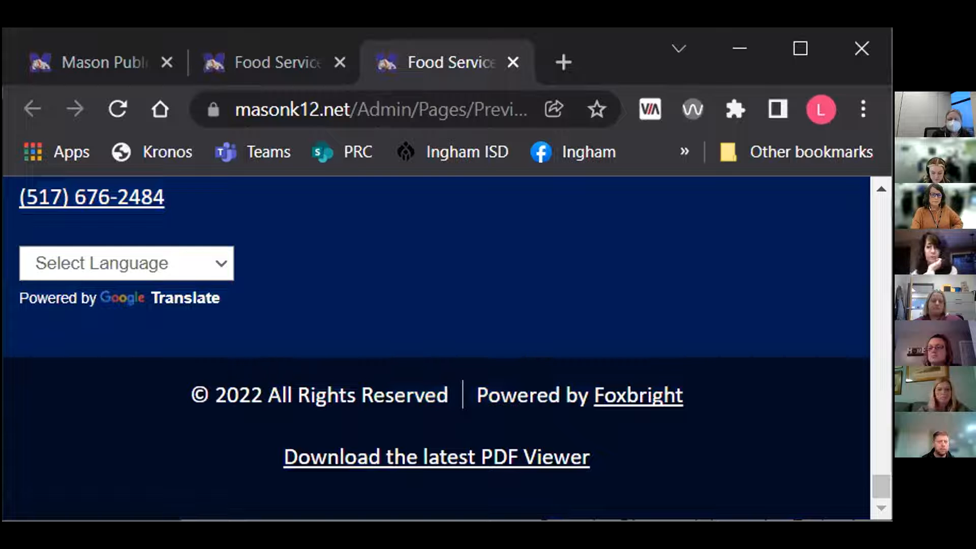
drag(503, 519, 503, 548)
scroll(592, 425, up, 3)
scroll(592, 424, up, 15)
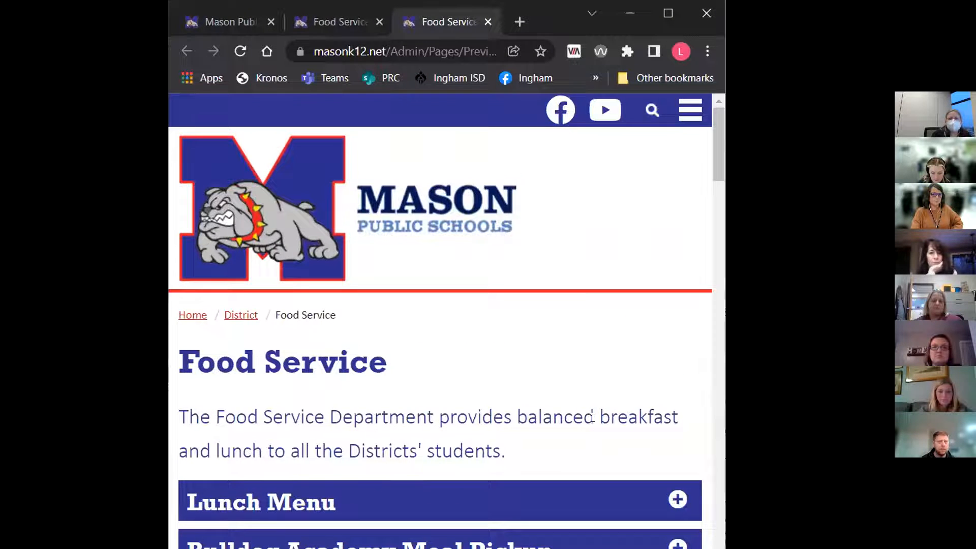
scroll(592, 418, down, 5)
scroll(592, 418, up, 5)
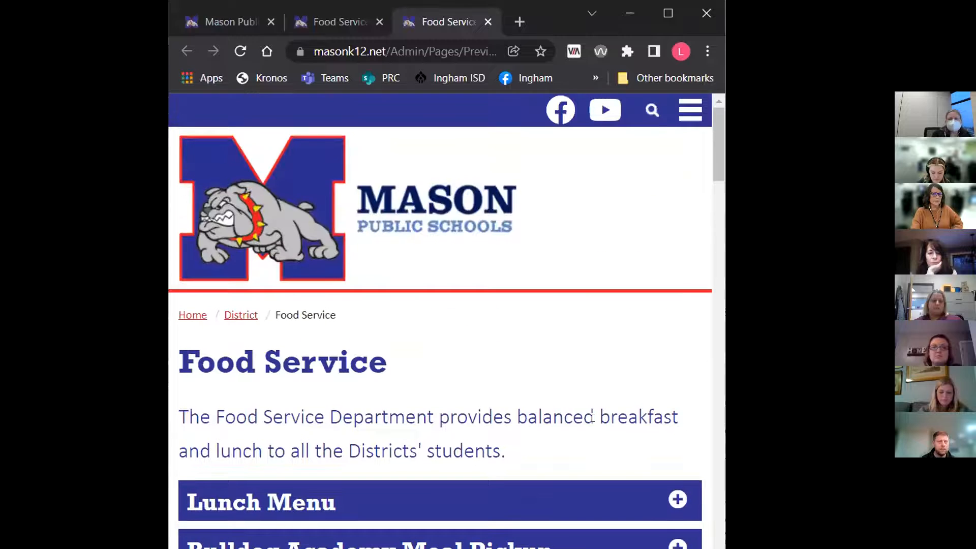
scroll(592, 417, down, 8)
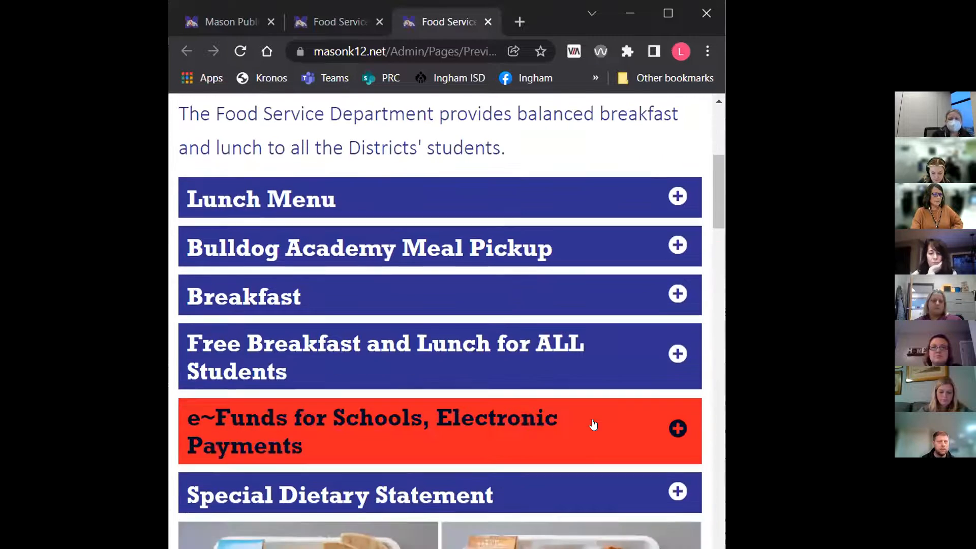
scroll(596, 422, down, 10)
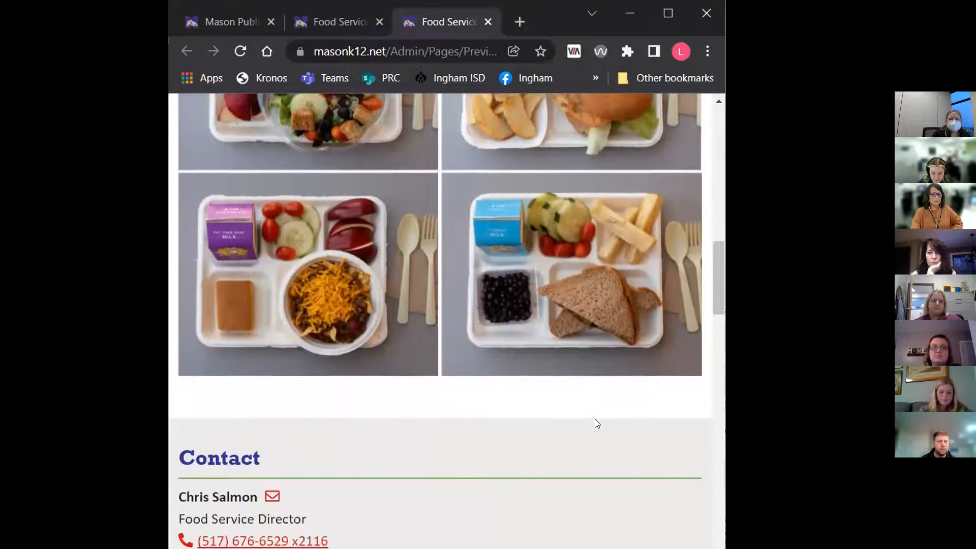
scroll(595, 419, down, 2)
scroll(592, 418, up, 10)
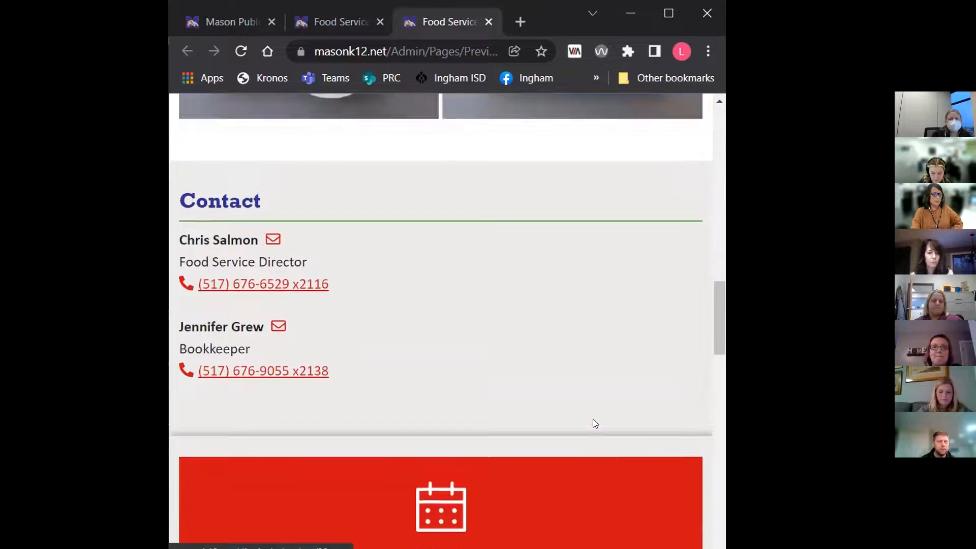
scroll(592, 419, up, 8)
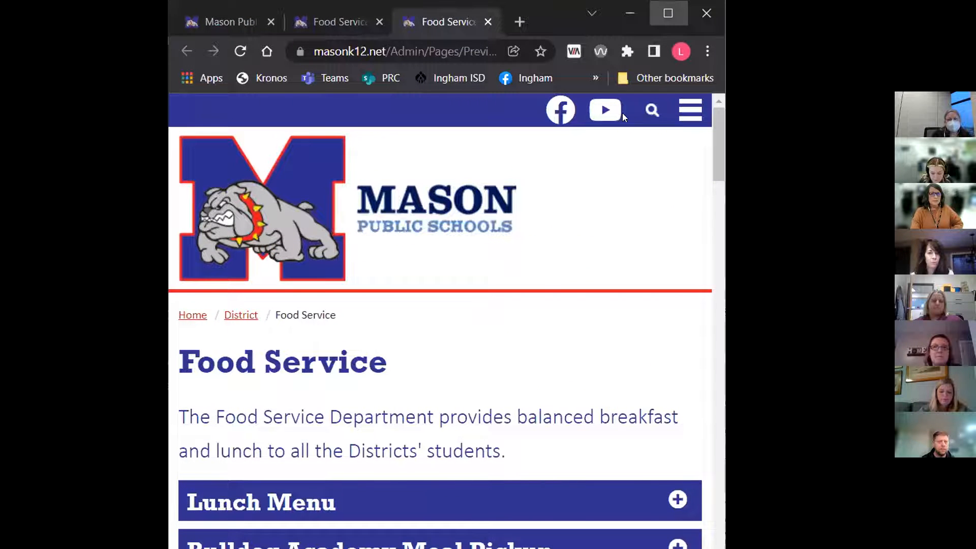
click(667, 12)
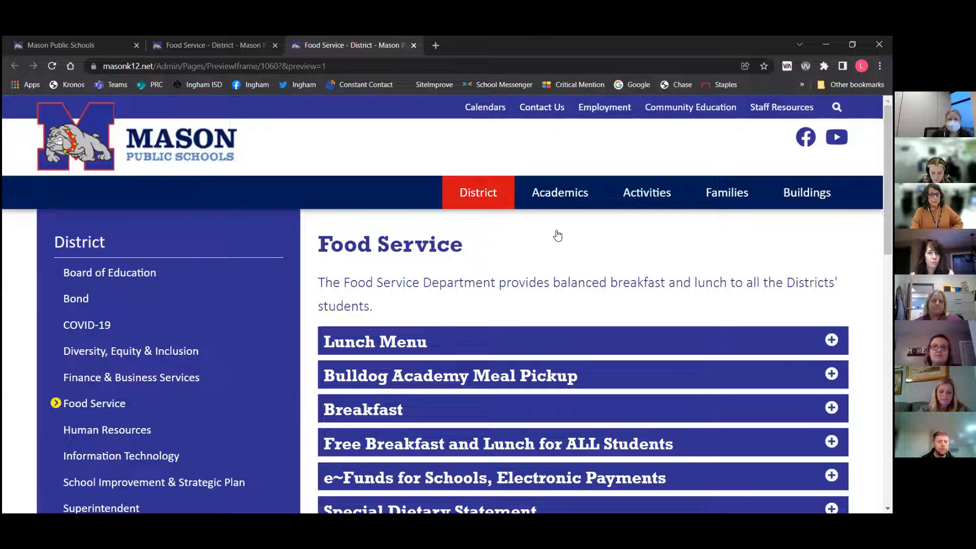
mouse_move(557, 235)
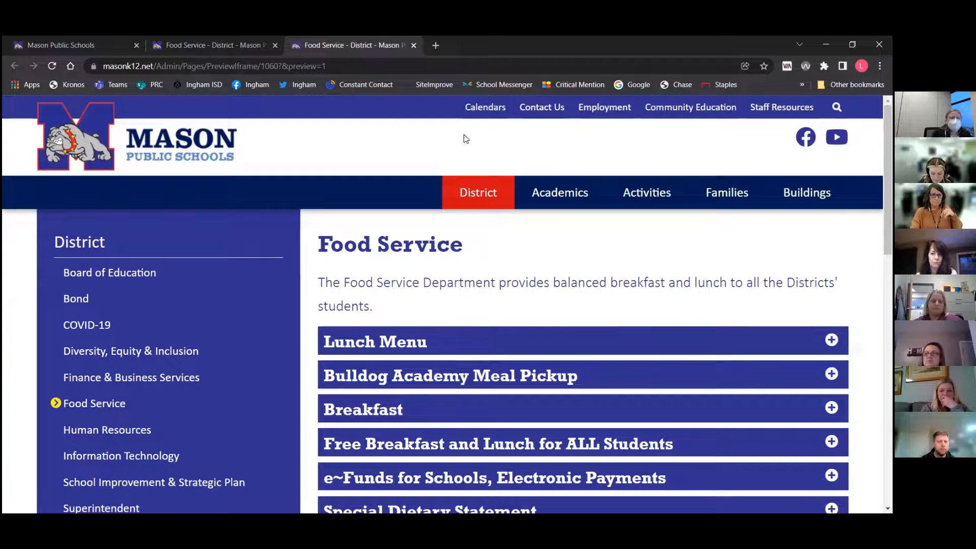
Reopen the Lunch Menu block for editing and add an empty line above its first paragraph
click(414, 45)
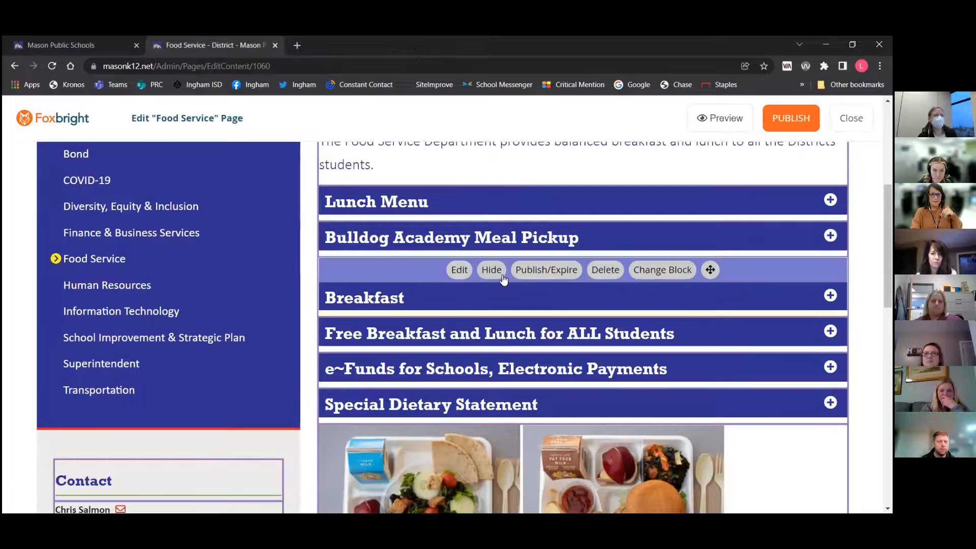
scroll(504, 279, up, 3)
scroll(504, 279, down, 1)
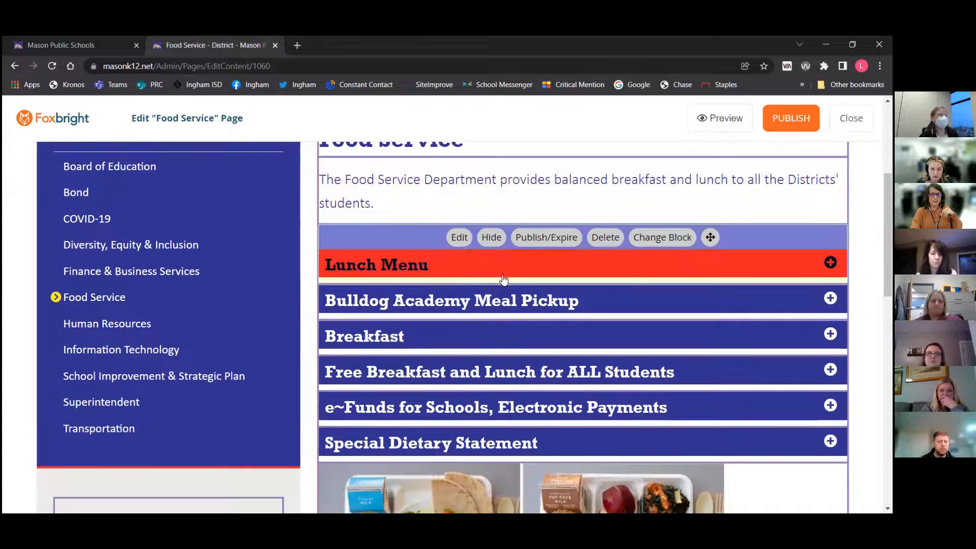
click(459, 237)
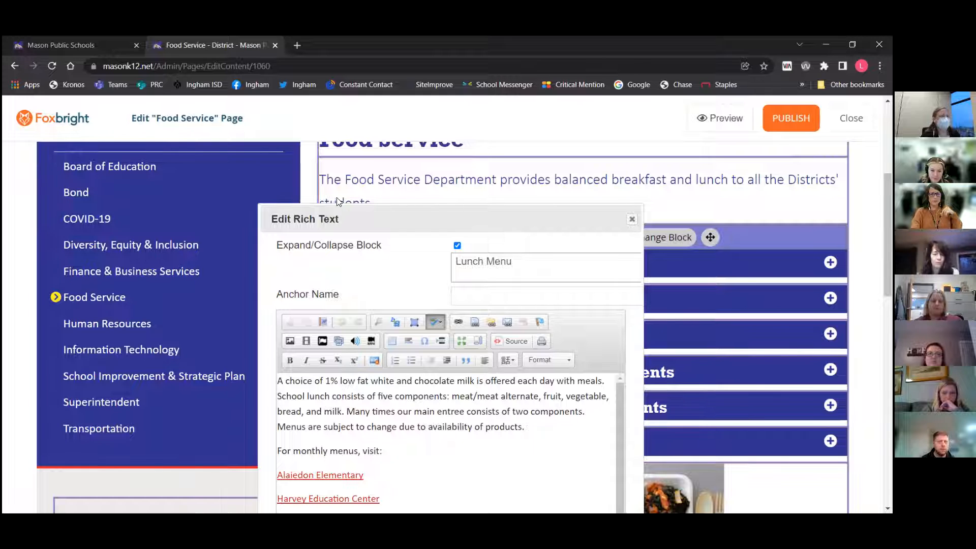
scroll(514, 443, up, 2)
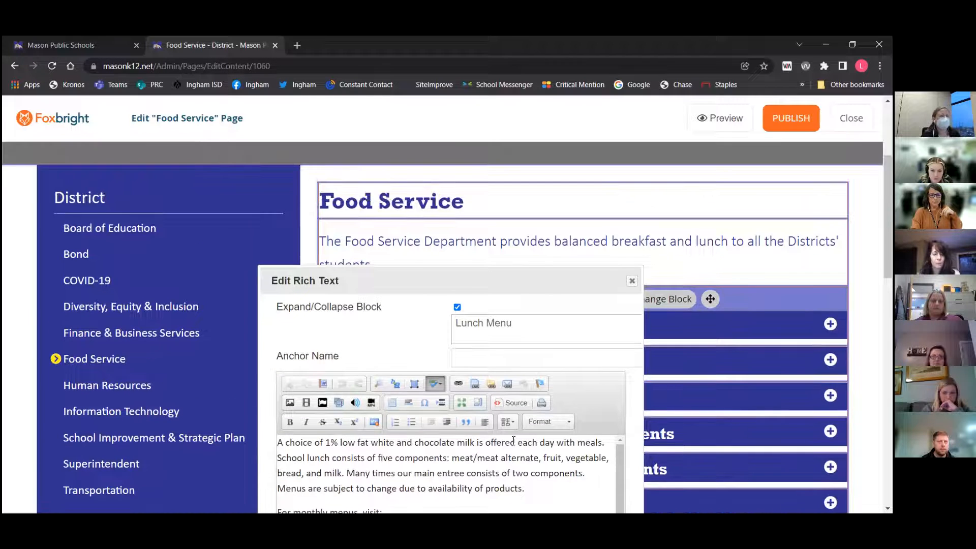
scroll(513, 440, down, 4)
click(448, 359)
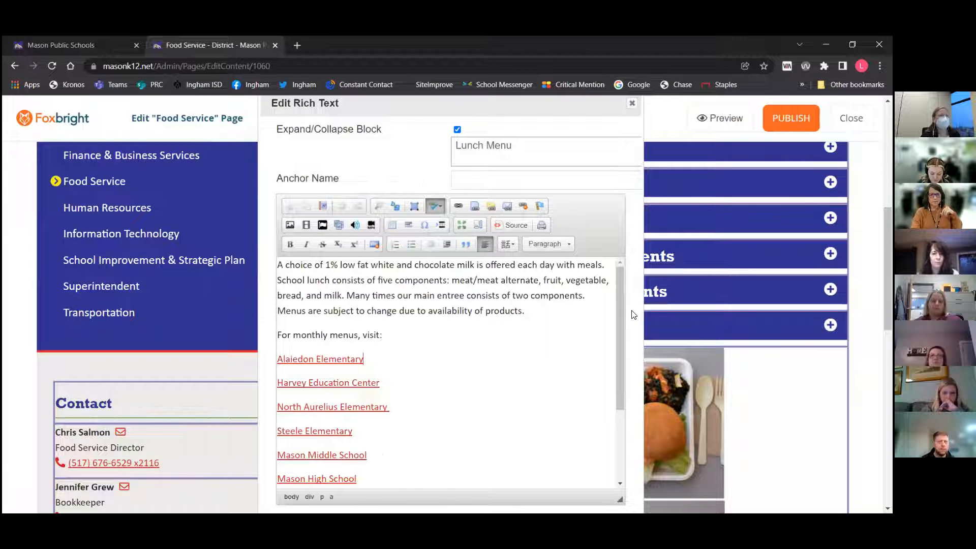
click(280, 263)
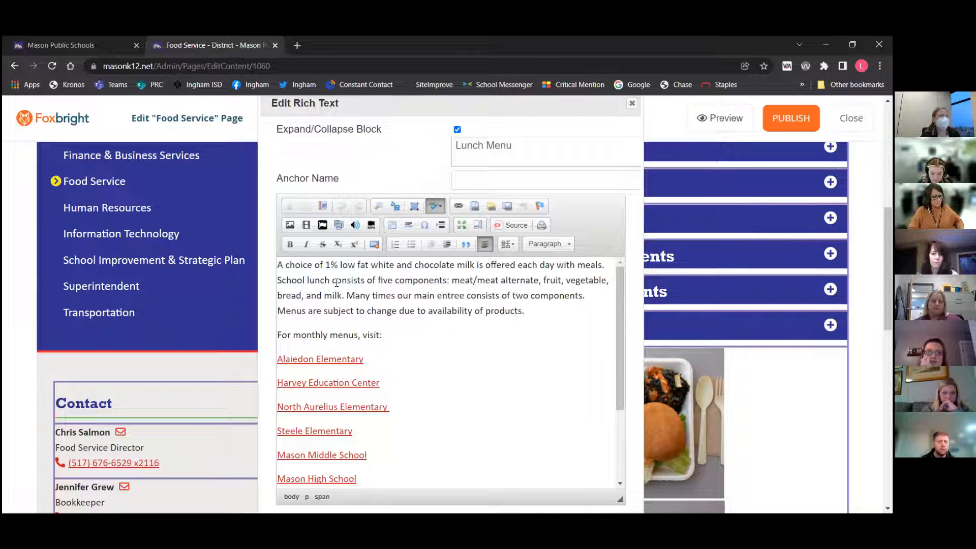
key(Return)
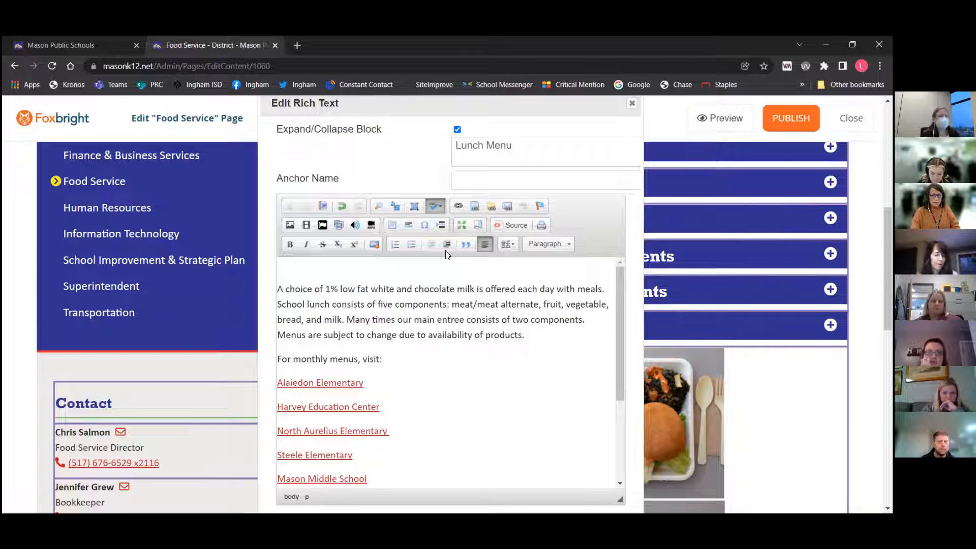
Insert a 3-row, 2-column table at the top of the block with the caption test table
click(392, 226)
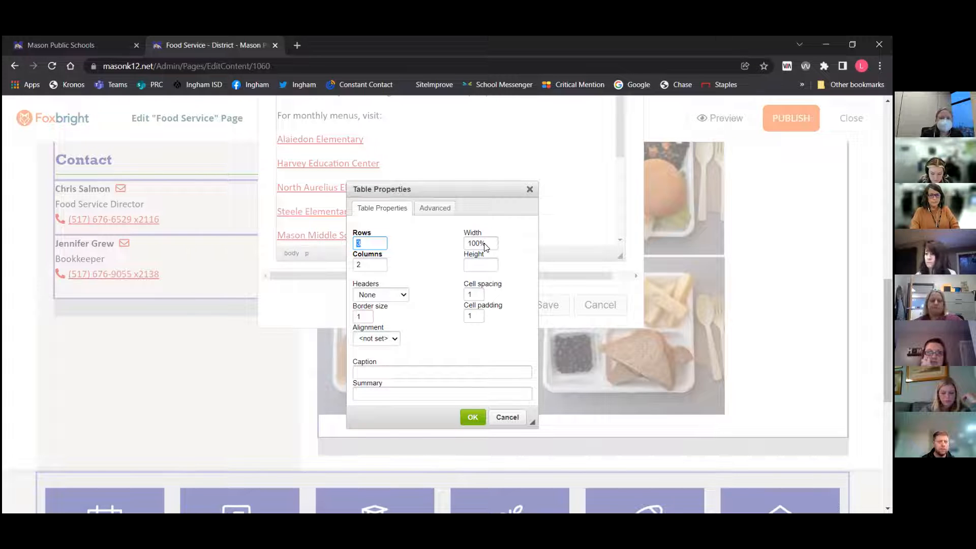
click(469, 296)
text(1)
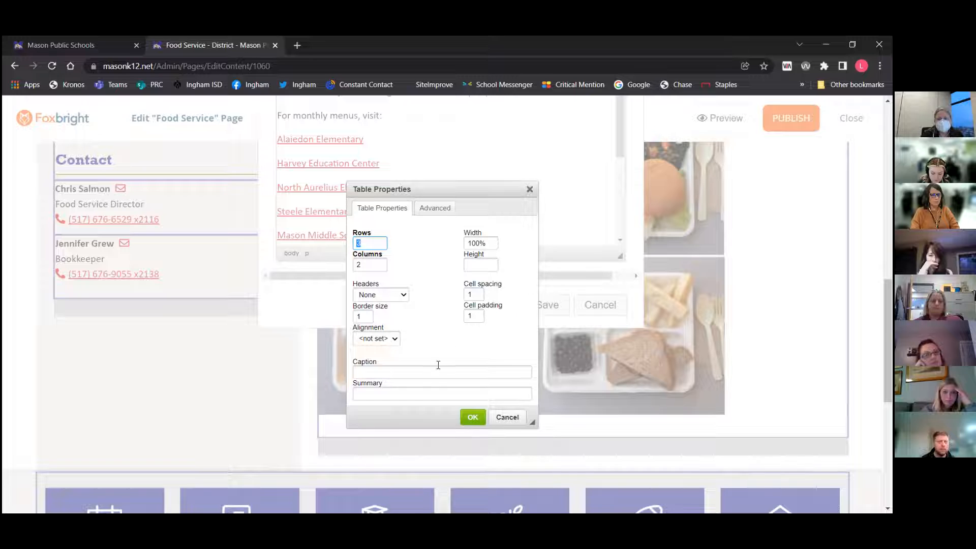
click(384, 373)
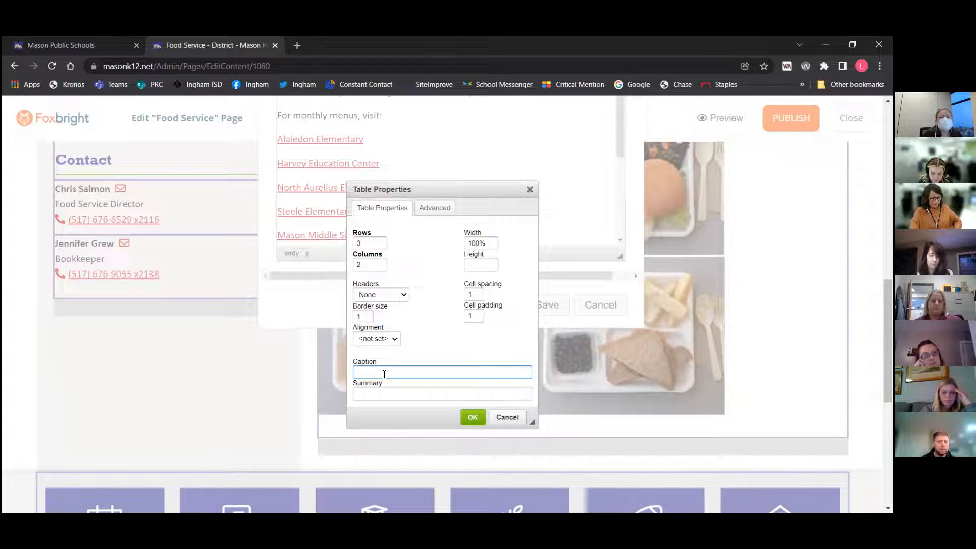
text(test ta)
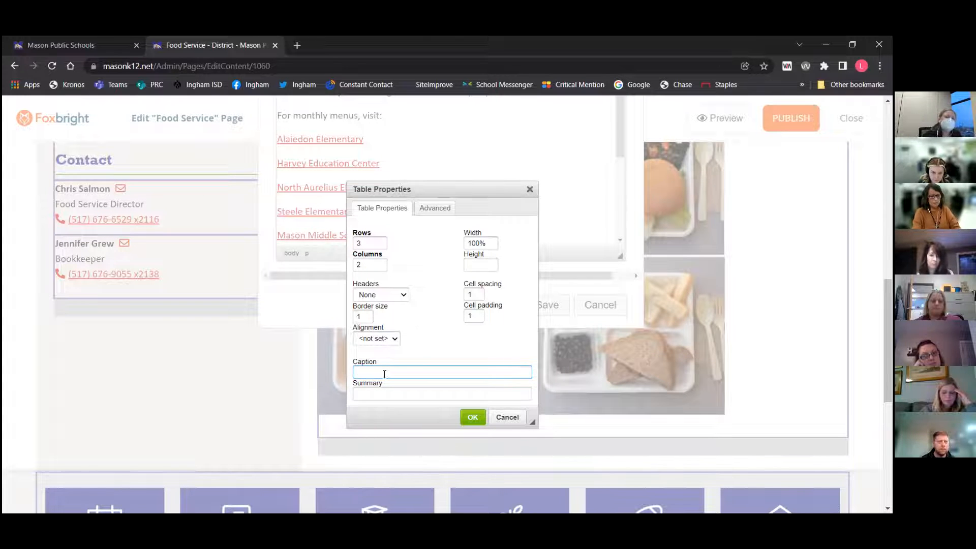
text(ble)
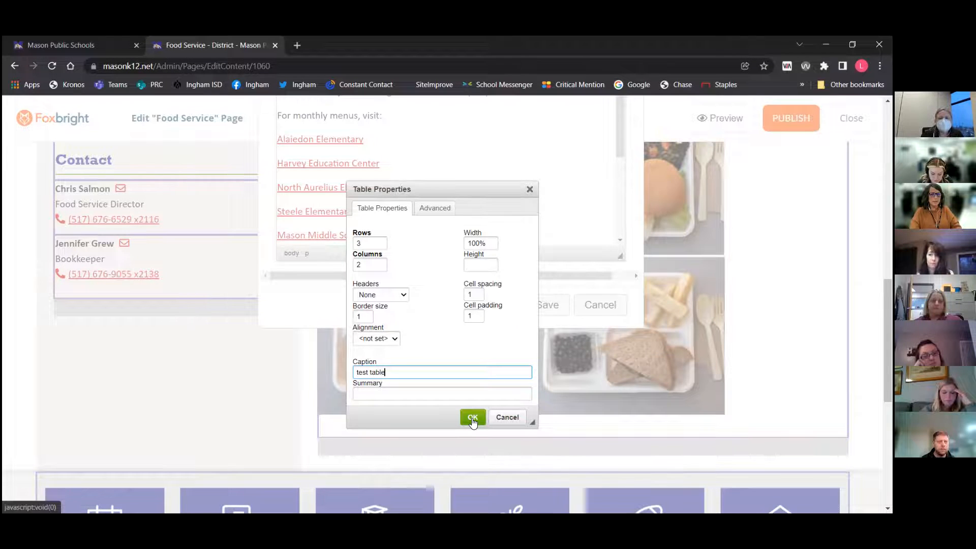
click(472, 418)
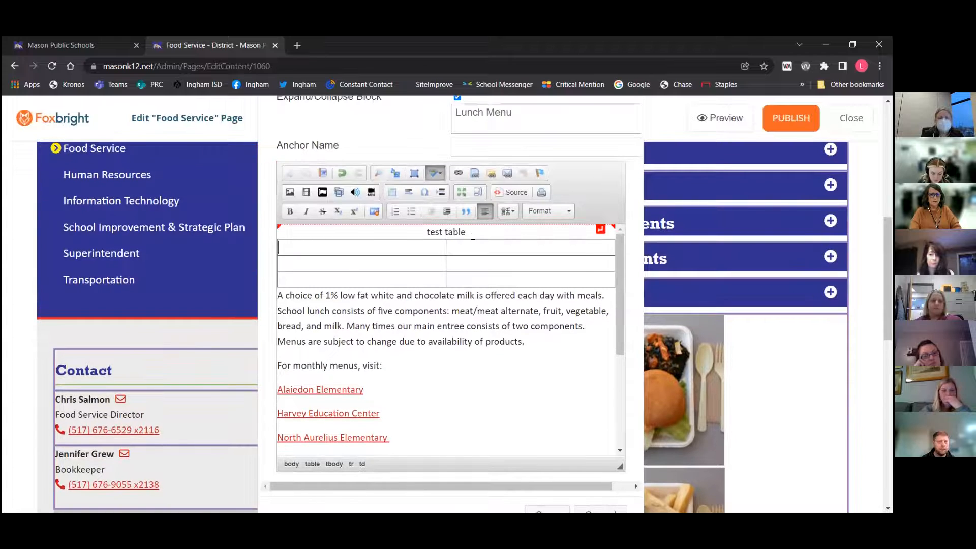
Align the table caption test table to the left and place the cursor in the first cell
drag(466, 231, 425, 232)
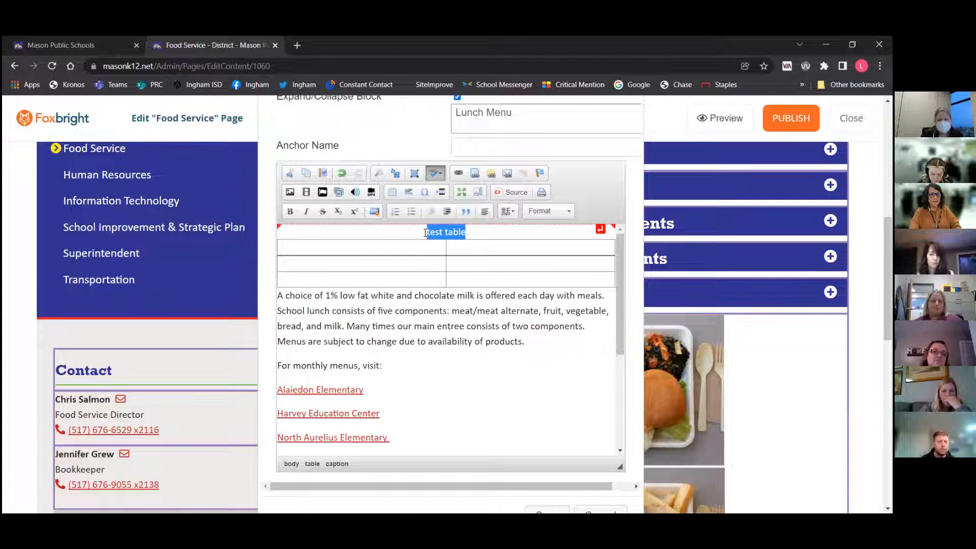
click(485, 212)
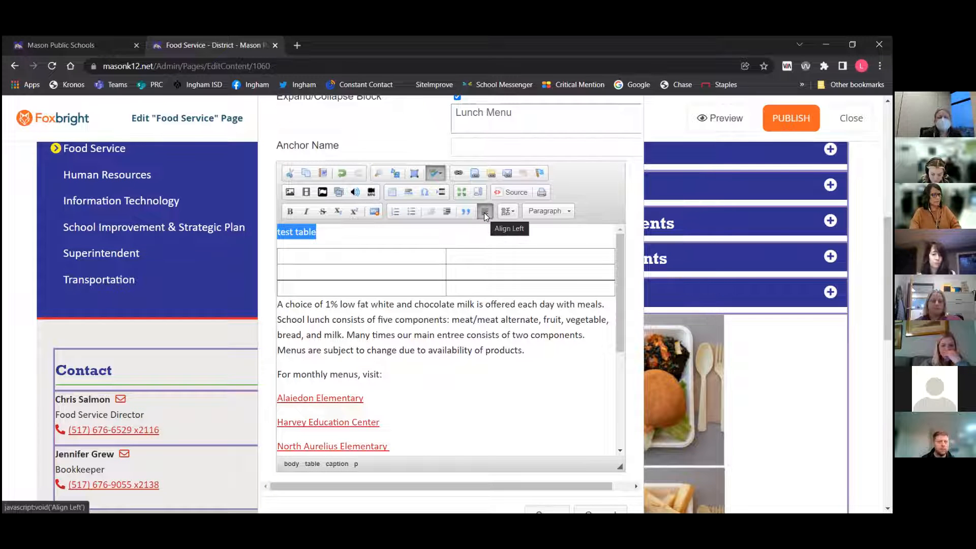
click(347, 257)
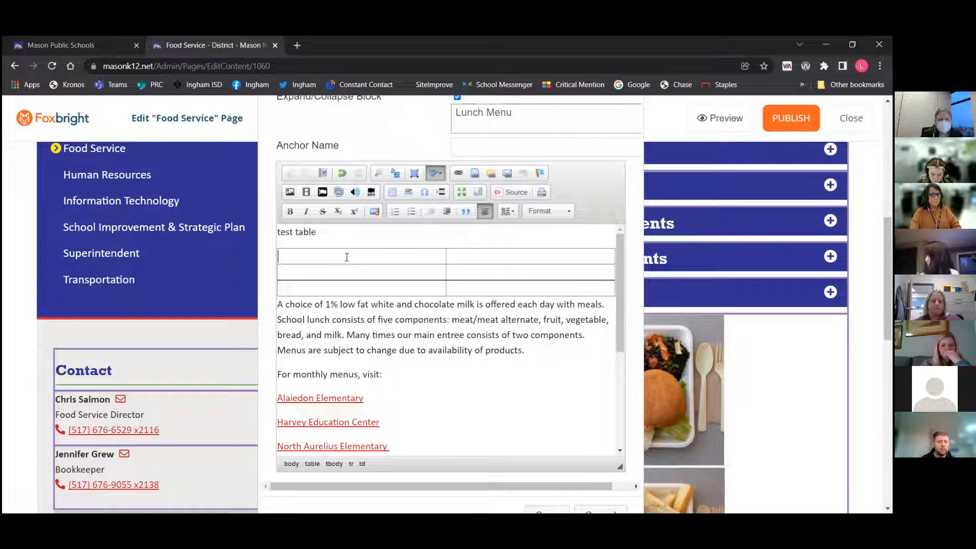
Enter heading one in the table's first cell
text(heading )
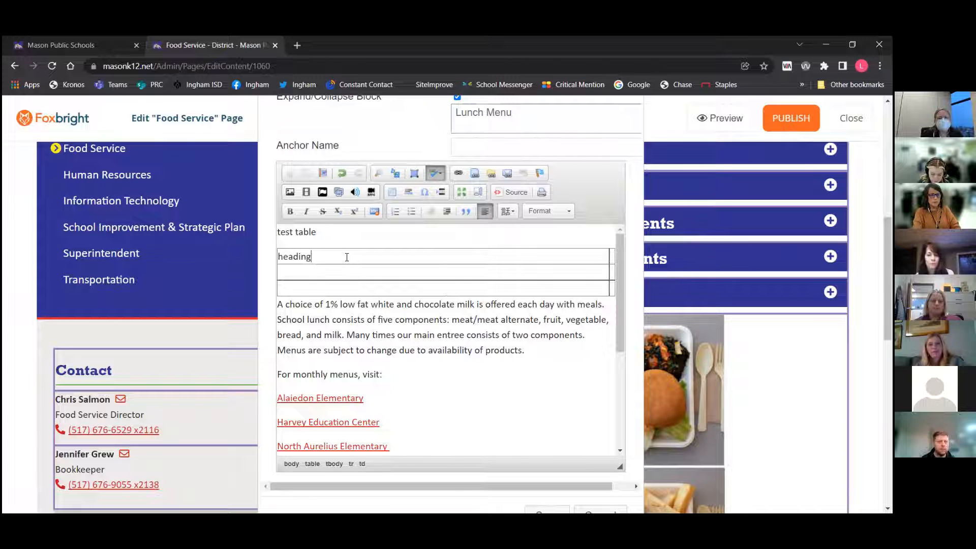
text(one)
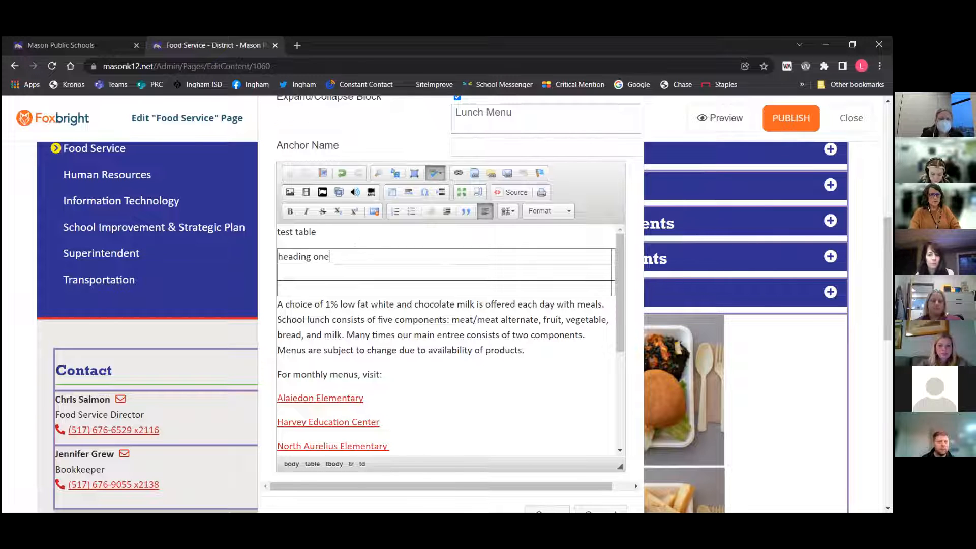
right_click(360, 257)
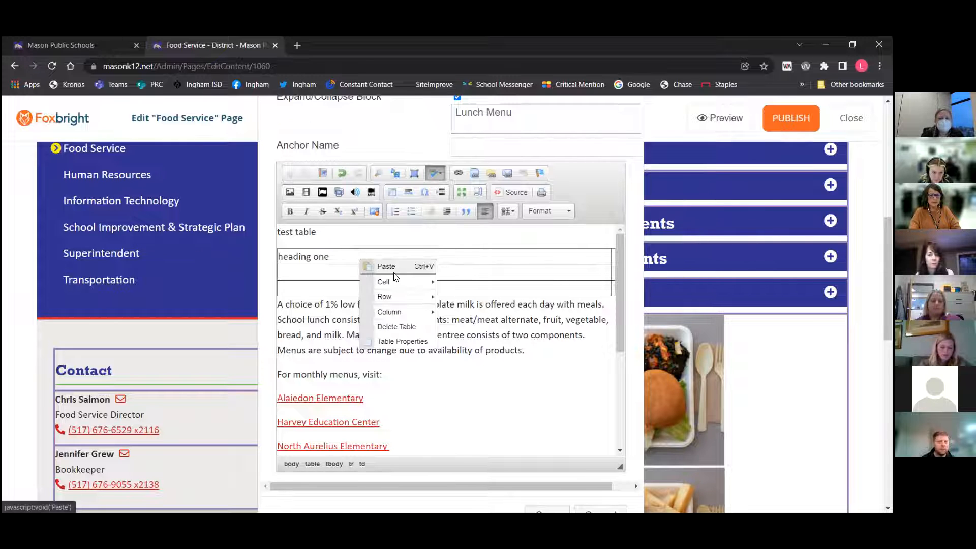
click(398, 340)
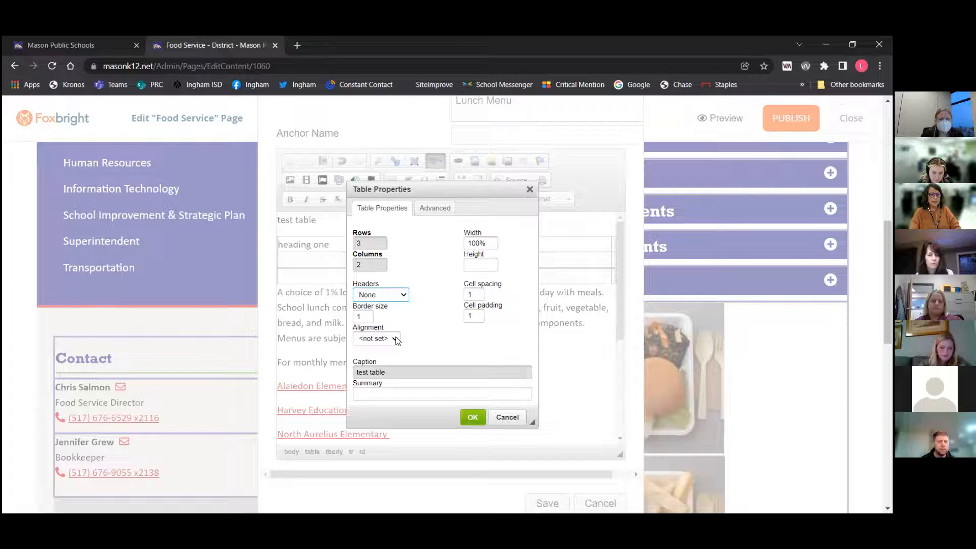
click(529, 189)
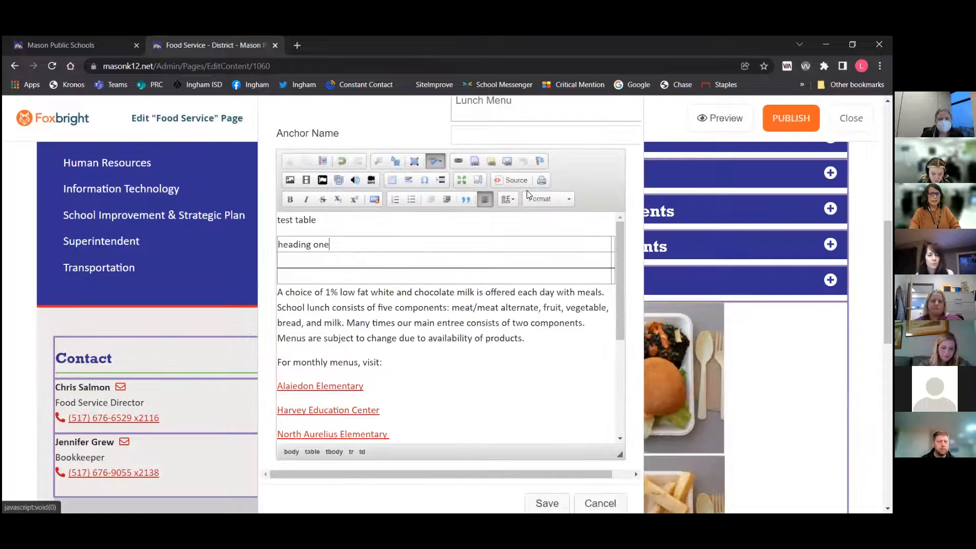
Set the table's headers to First Row in the table properties
right_click(382, 252)
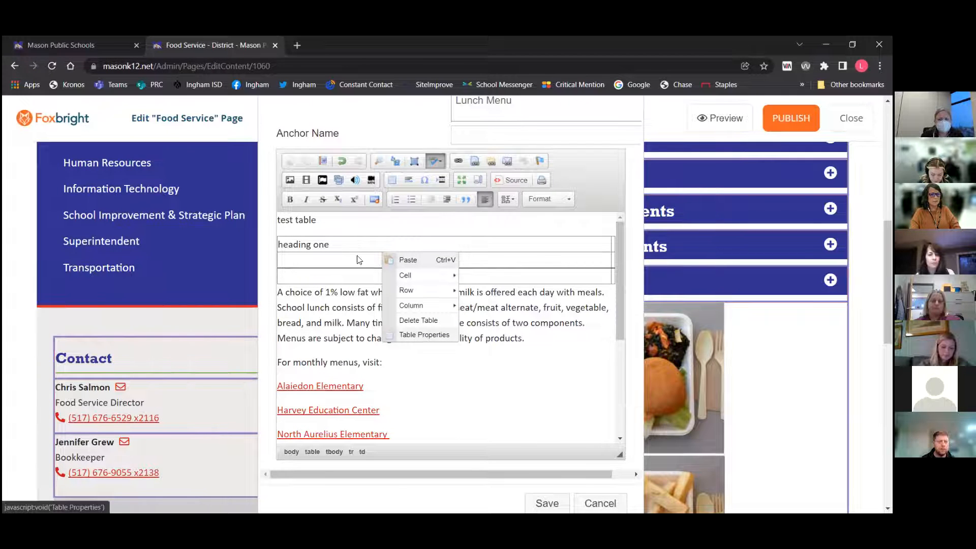
click(412, 332)
click(382, 295)
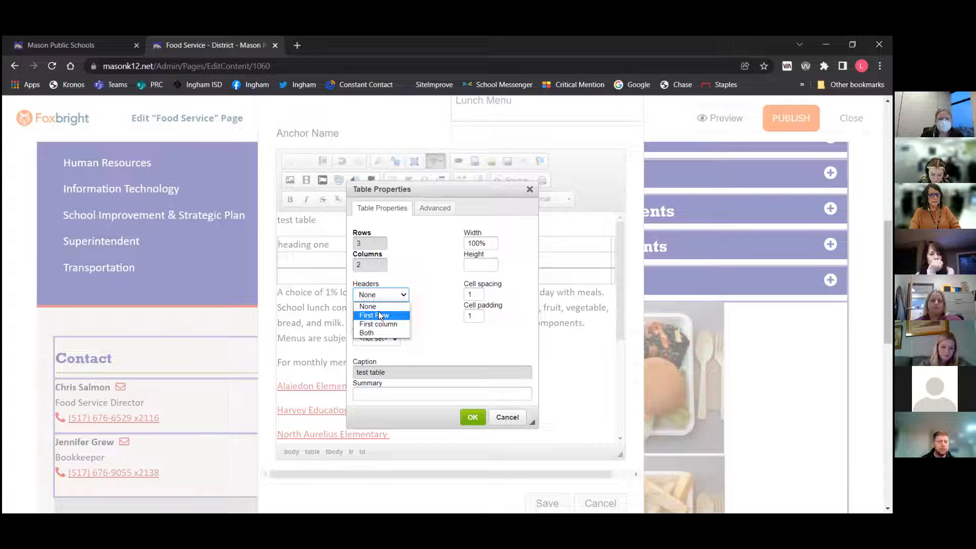
click(378, 315)
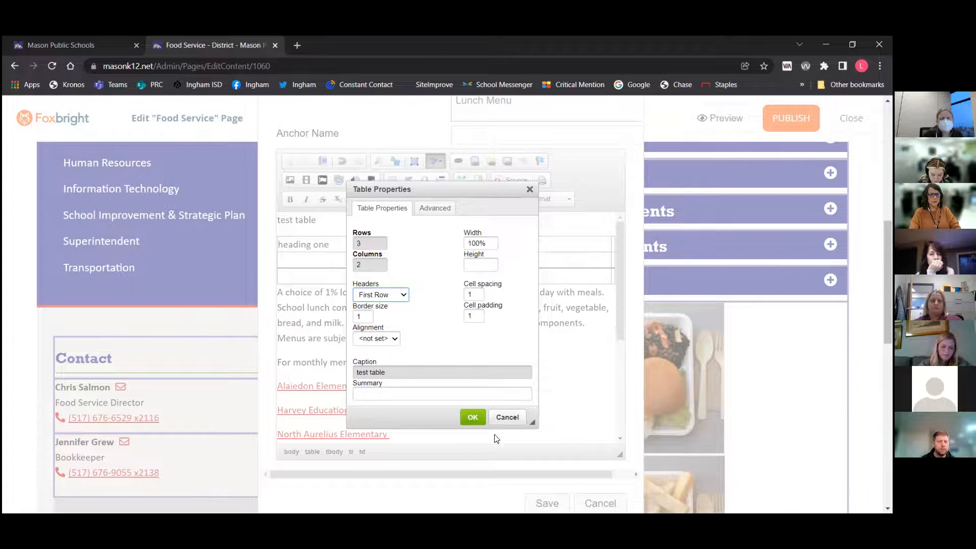
click(469, 418)
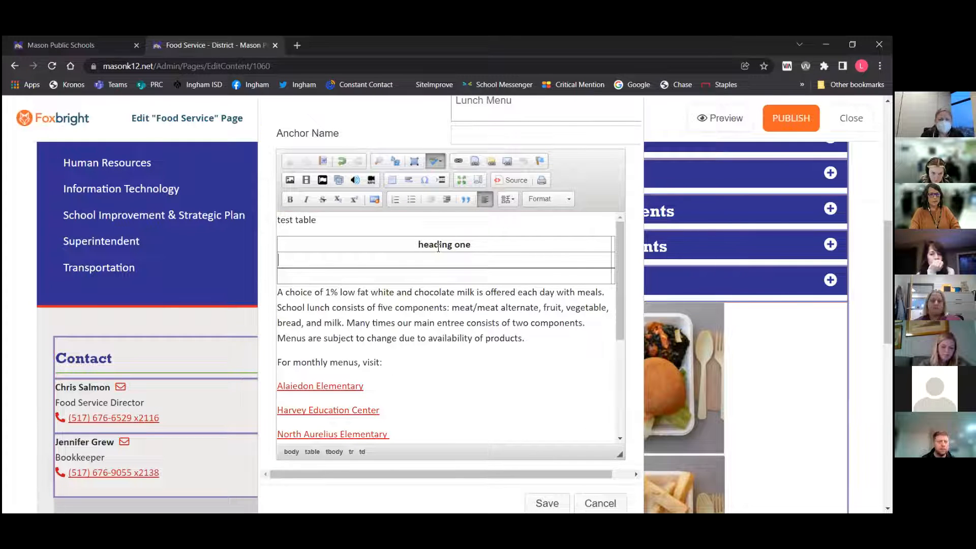
Left-align heading one, and enter heading 2 in the second header cell, also left-aligned
click(476, 245)
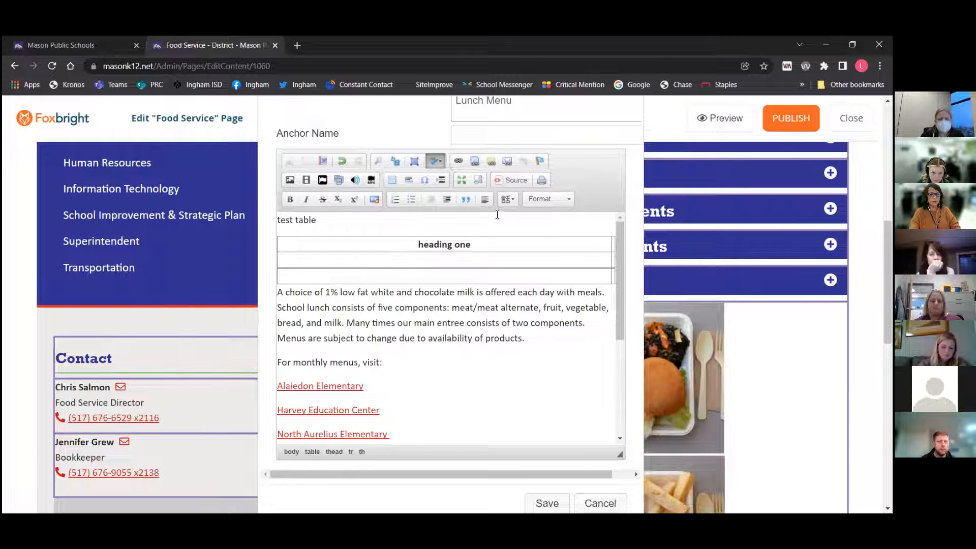
click(485, 199)
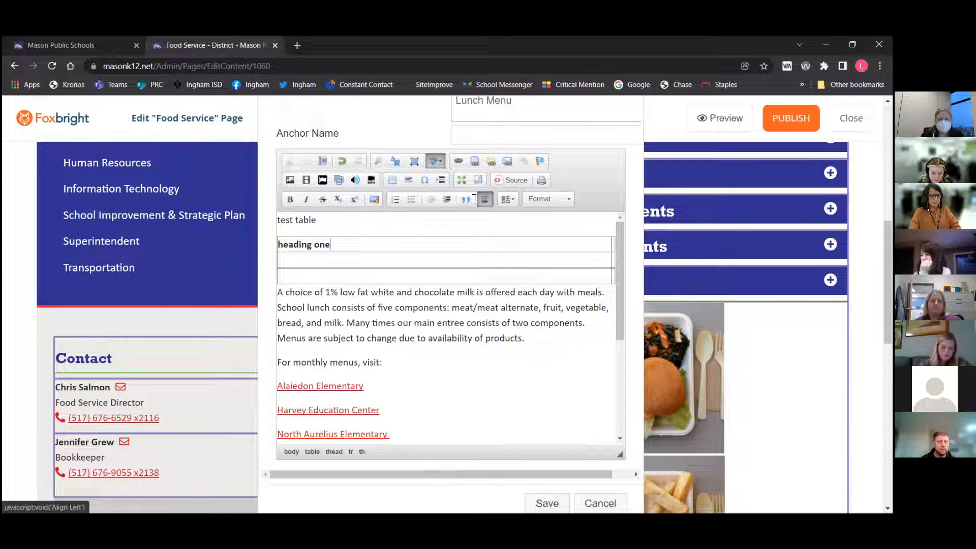
key(Tab)
text(heading 2)
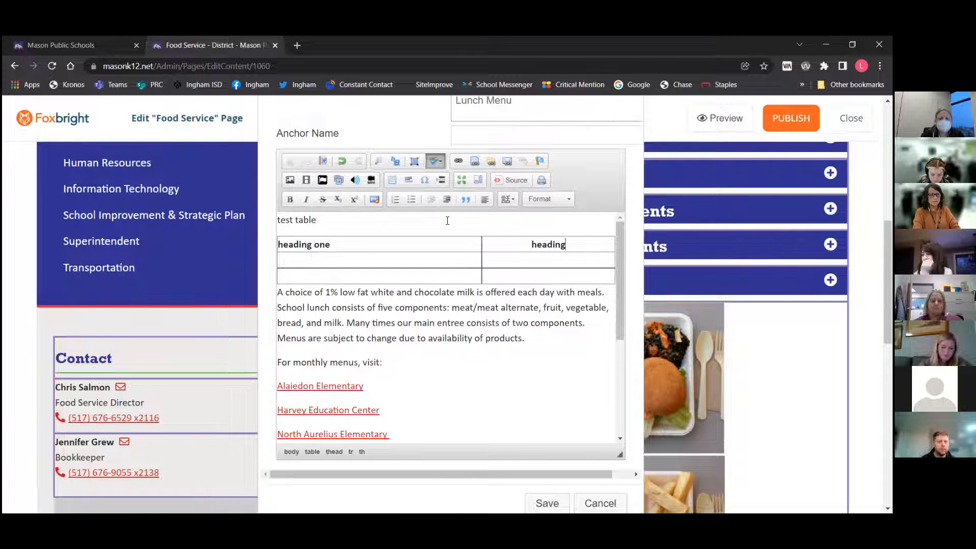
click(485, 200)
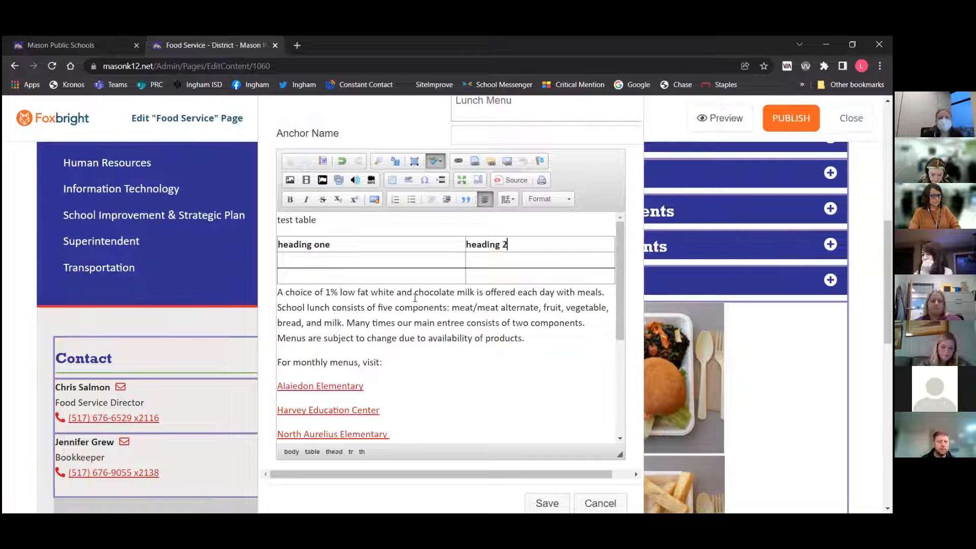
Fill the table's second row with lonnie and sara
click(348, 260)
text(lonnie)
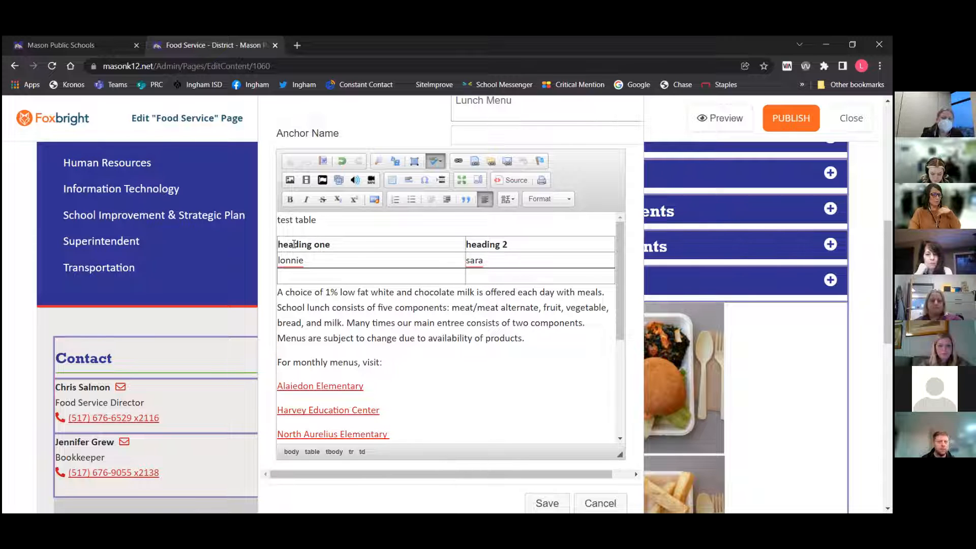
Set the first header cell's width to 25 percent in its cell properties
right_click(348, 246)
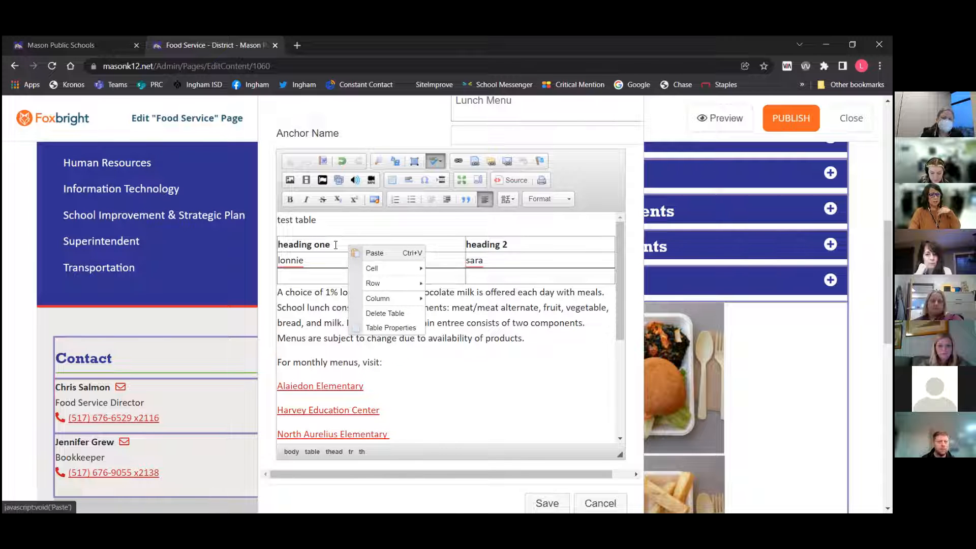
click(335, 245)
right_click(336, 245)
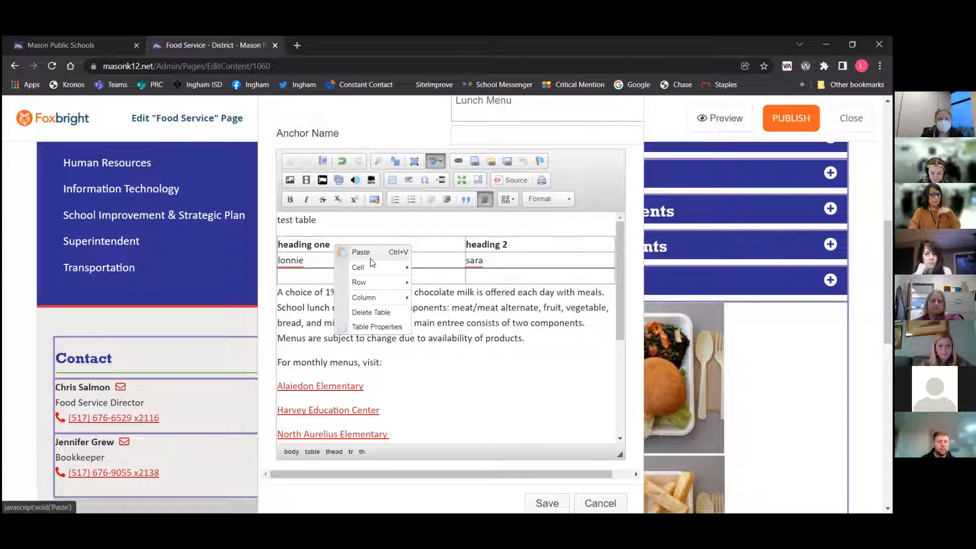
mouse_move(407, 273)
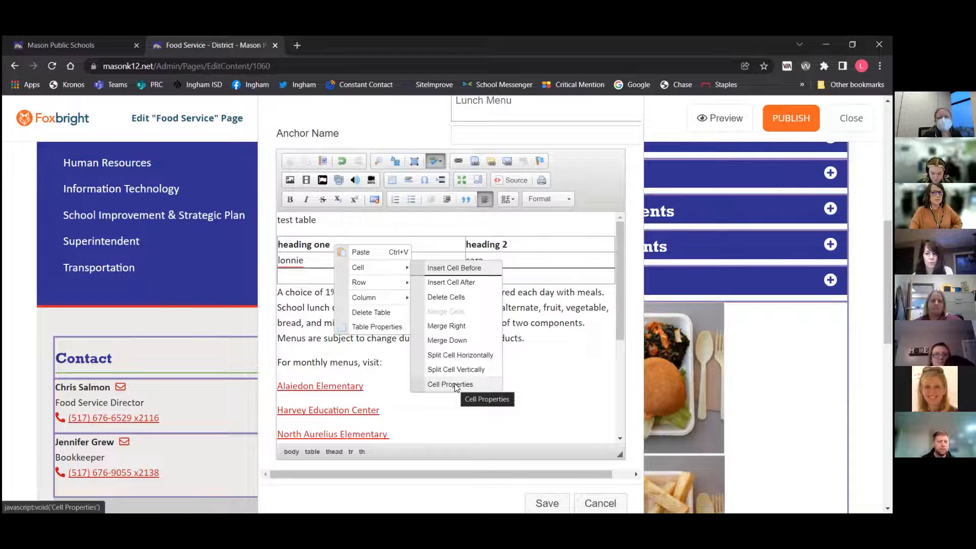
click(455, 385)
text(25)
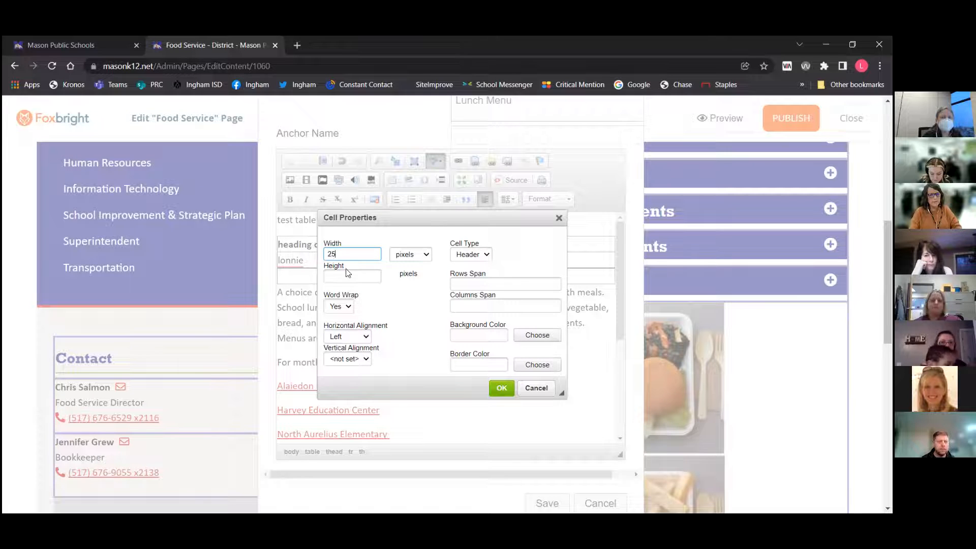
click(411, 255)
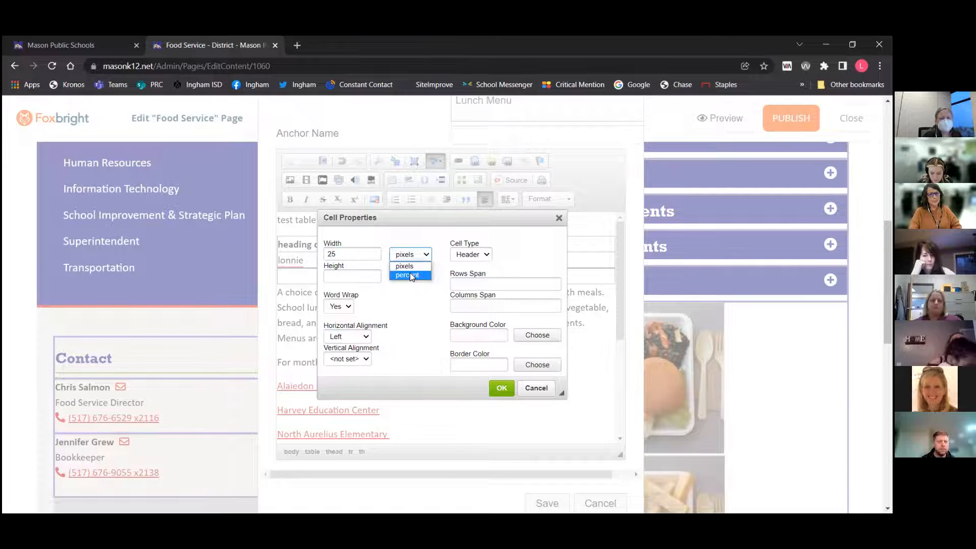
click(409, 274)
click(502, 388)
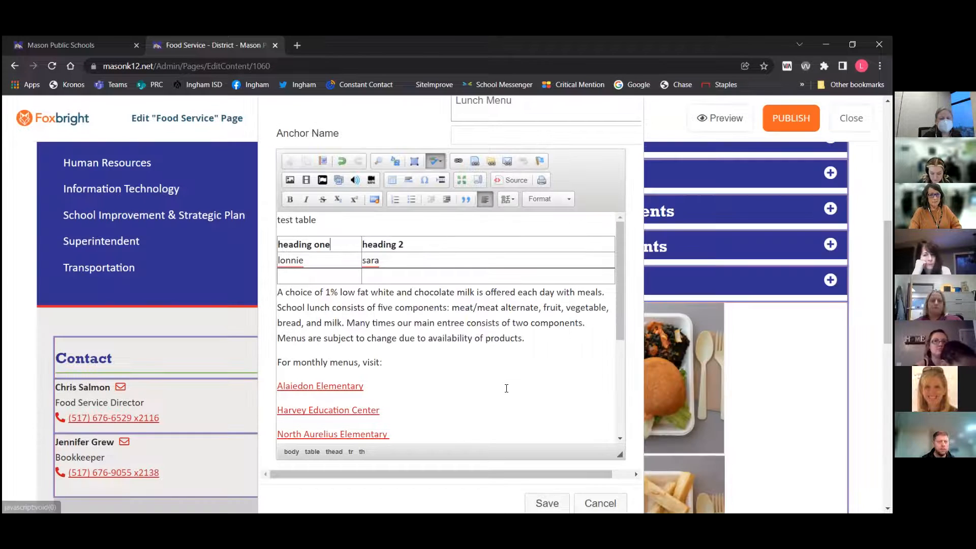
Delete the test table from the block
click(422, 243)
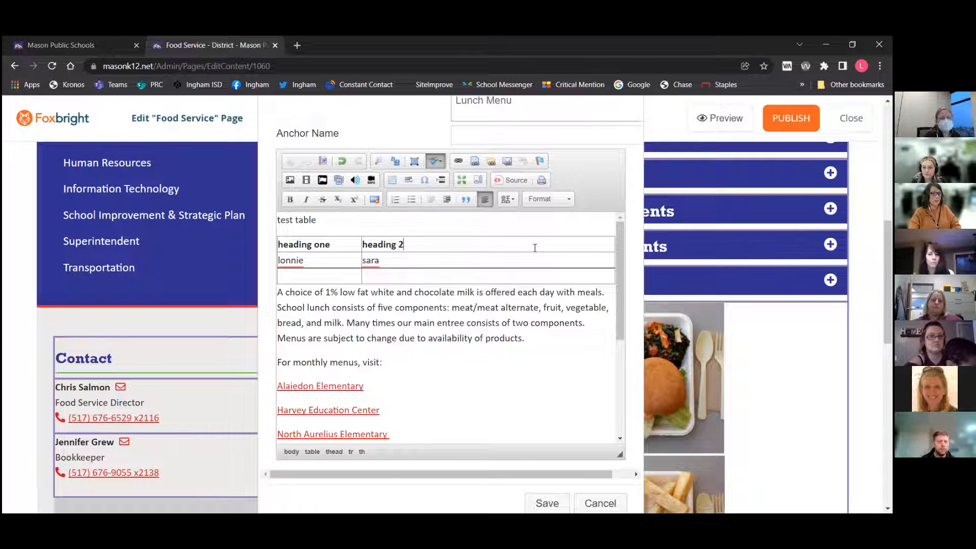
right_click(338, 246)
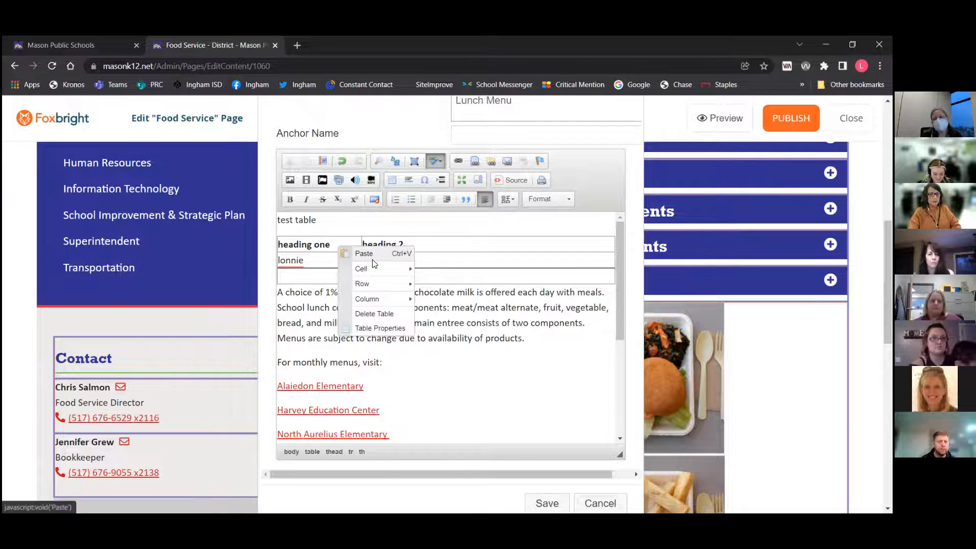
mouse_move(374, 290)
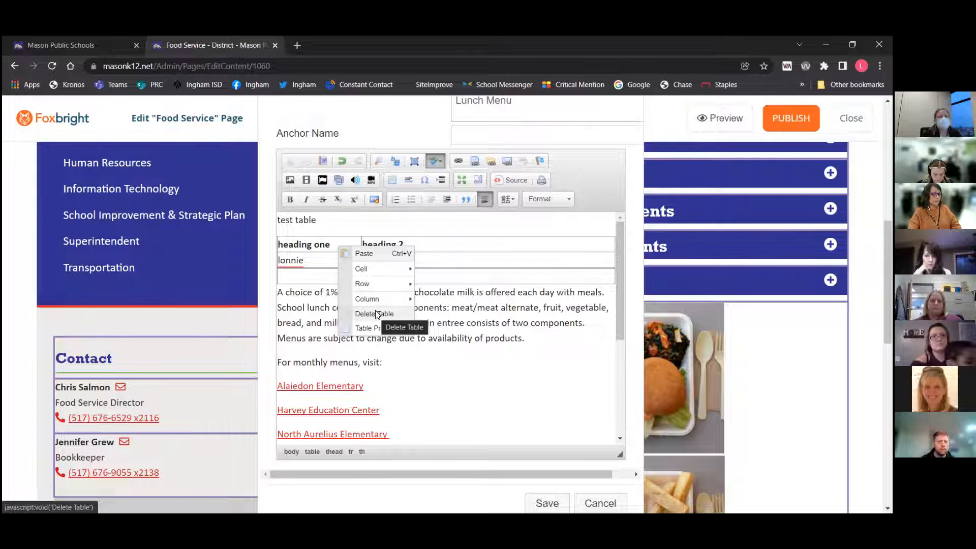
click(377, 314)
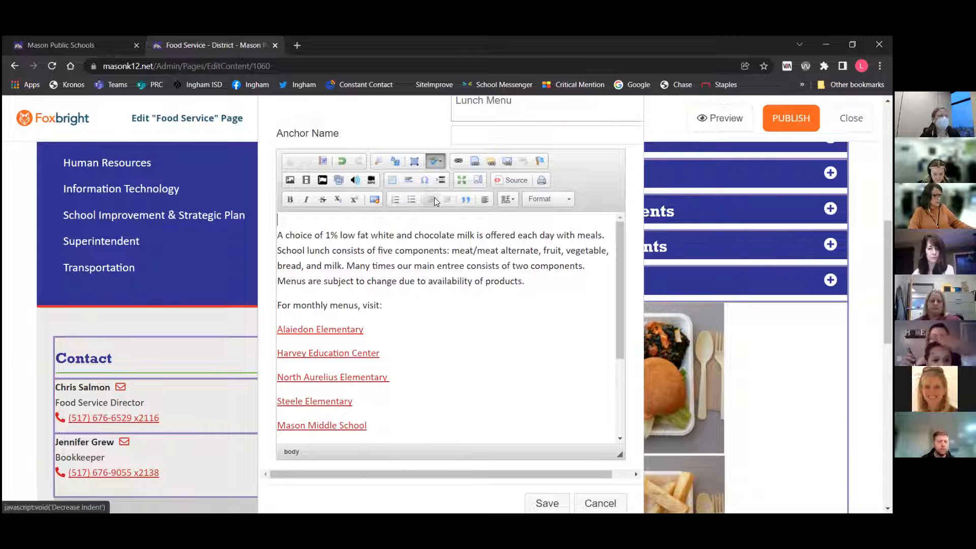
Insert a horizontal line after the first paragraph about milk and school lunch
scroll(434, 197, up, 1)
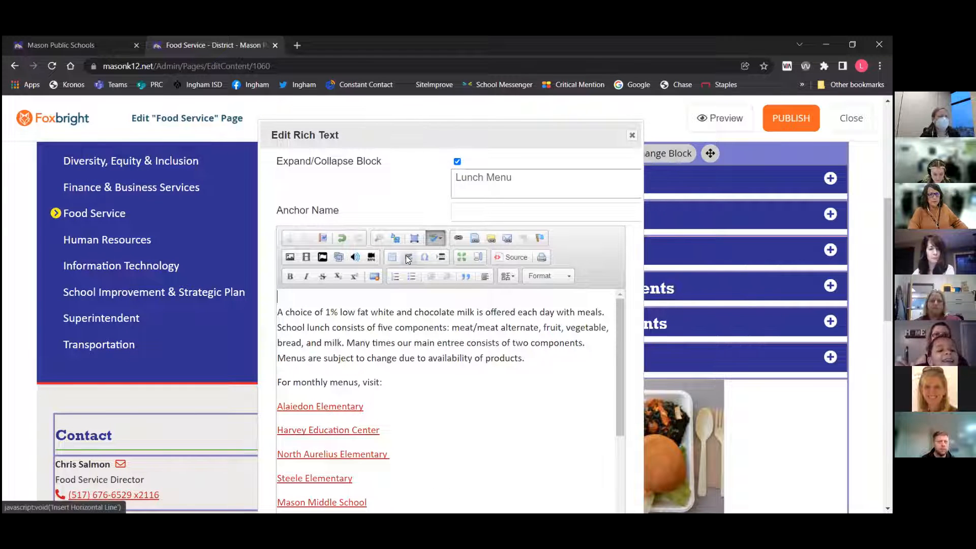
click(524, 359)
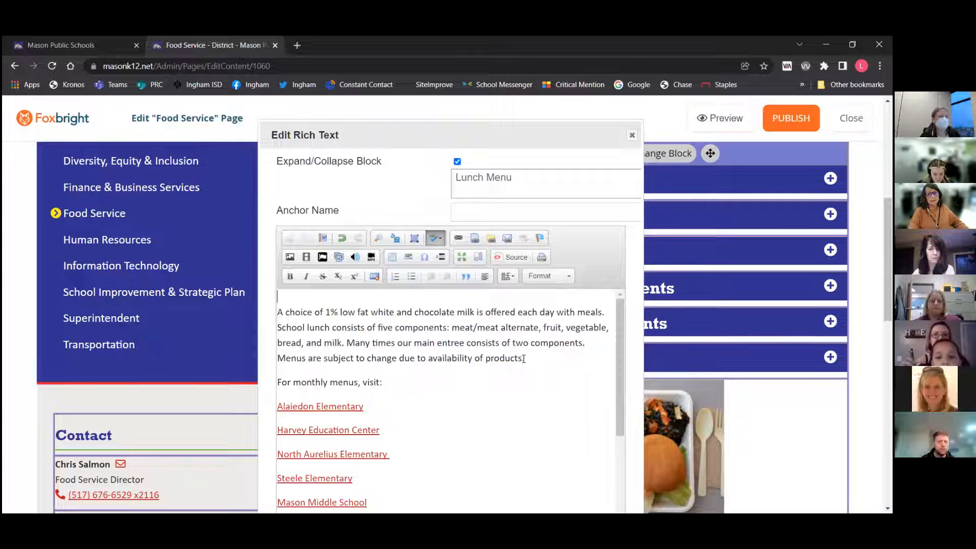
scroll(530, 354, down, 1)
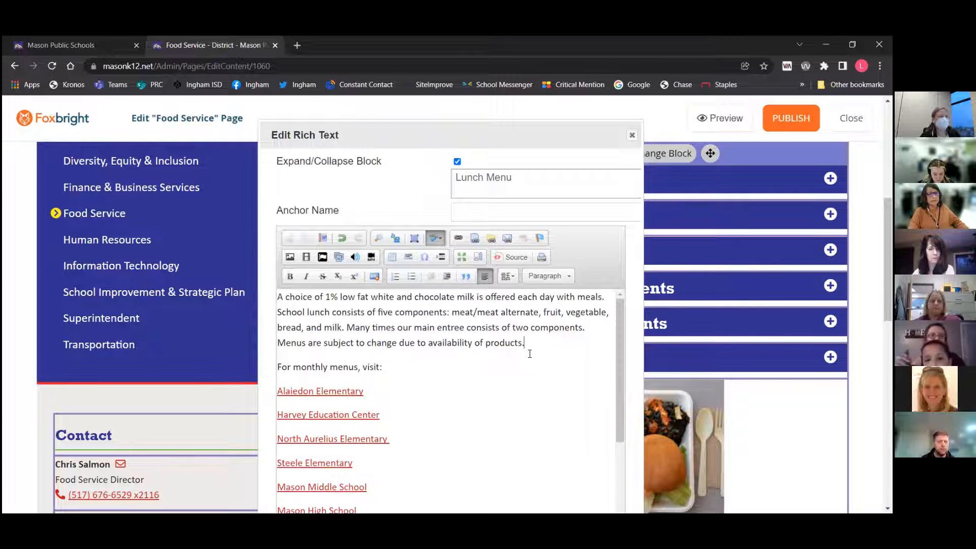
click(408, 257)
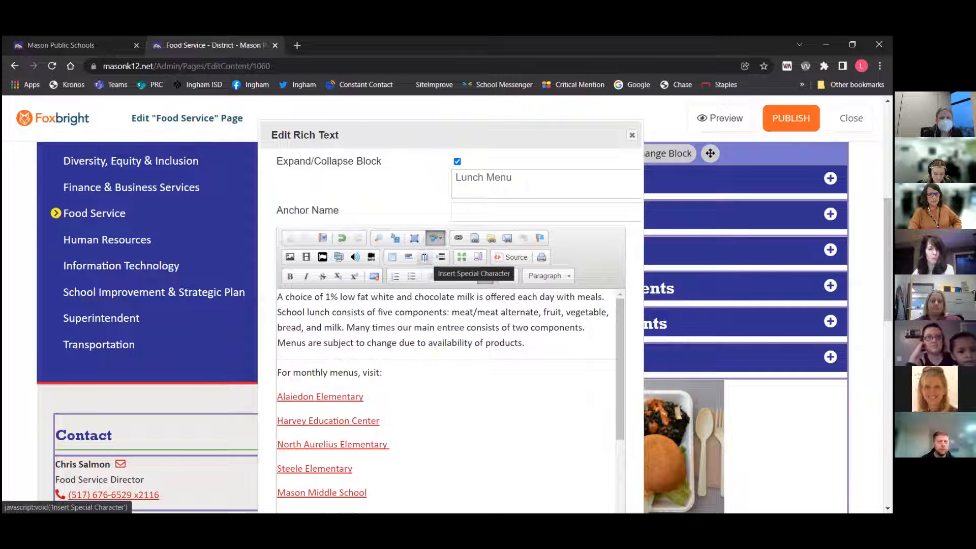
Insert the © special character after milk in the first paragraph
click(540, 342)
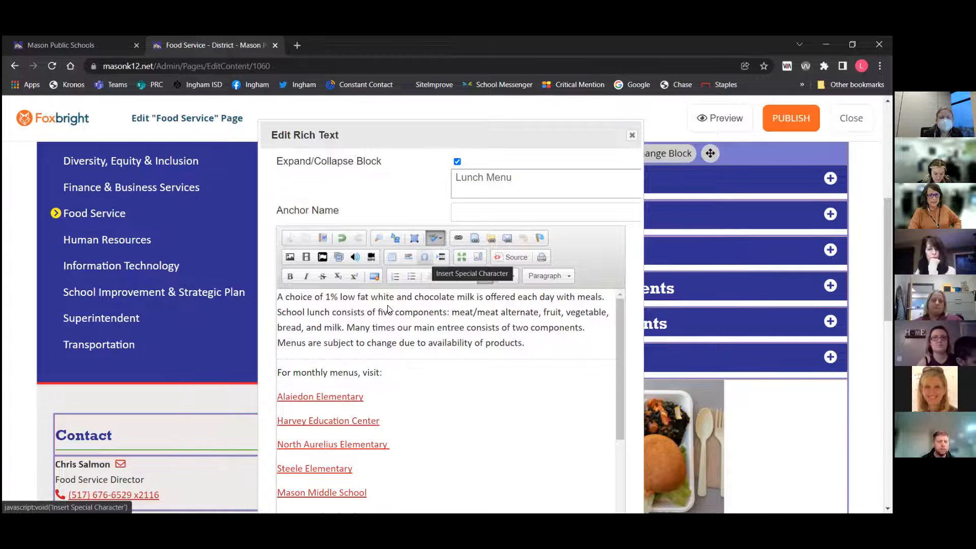
click(425, 257)
click(385, 307)
scroll(508, 303, up, 3)
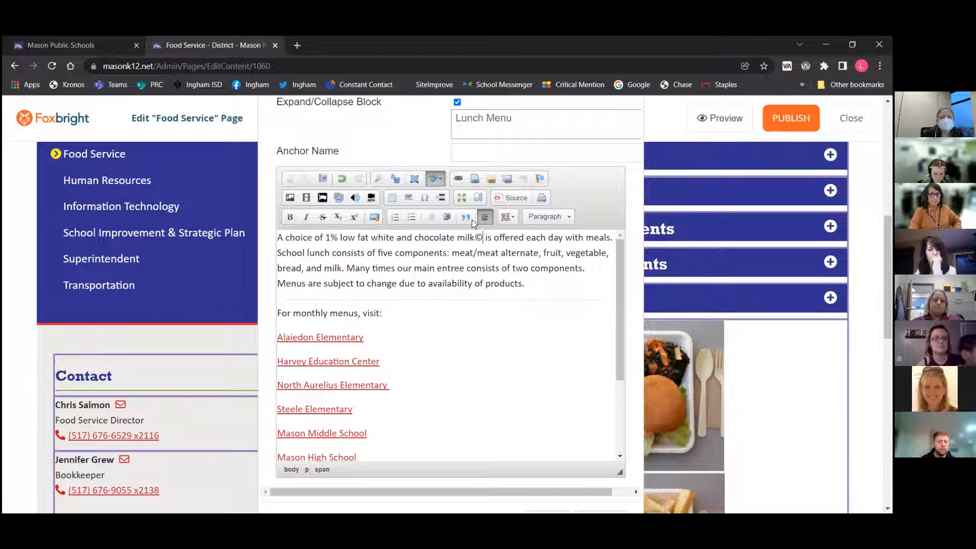
Insert a page break for printing after the © symbol and undo it
click(419, 198)
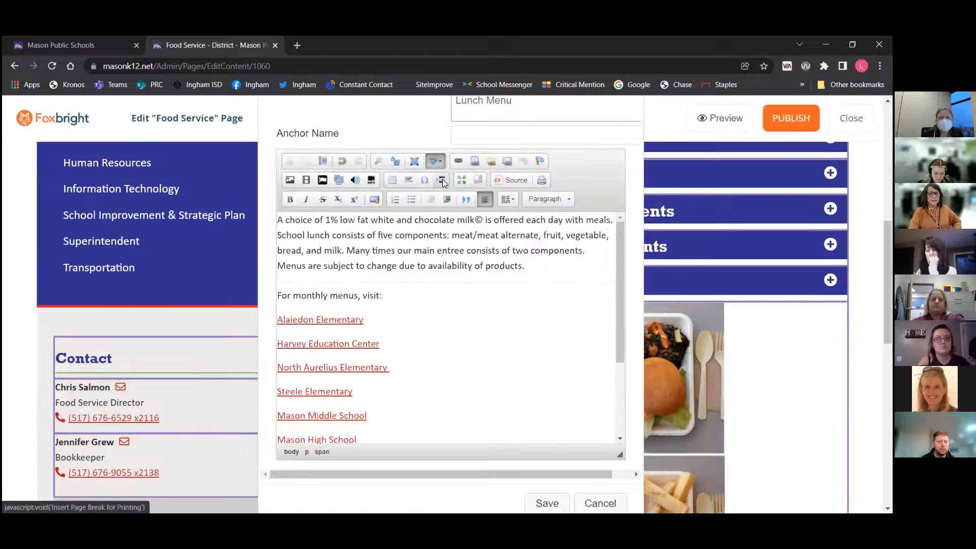
click(442, 179)
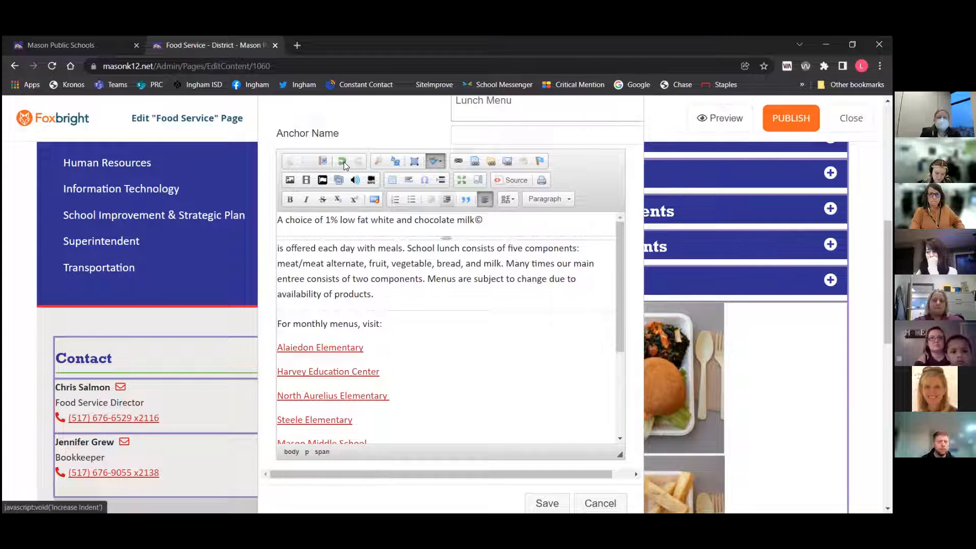
key(ctrl+z)
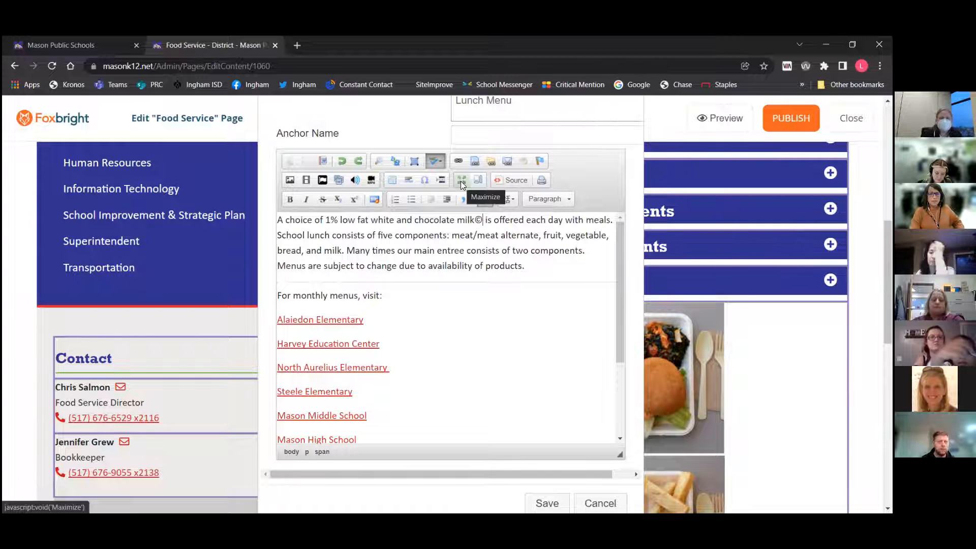
Maximize the editor and restore it to its normal size
click(460, 181)
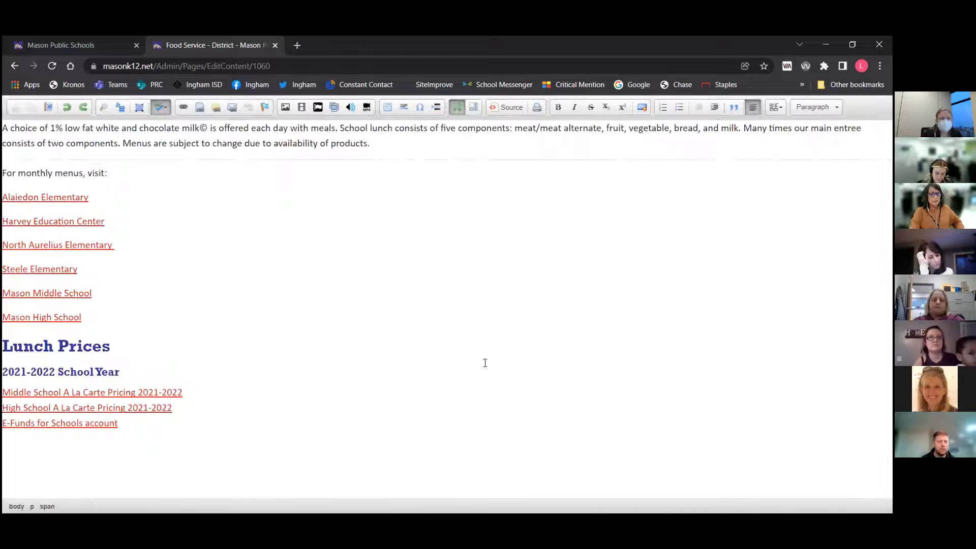
click(458, 107)
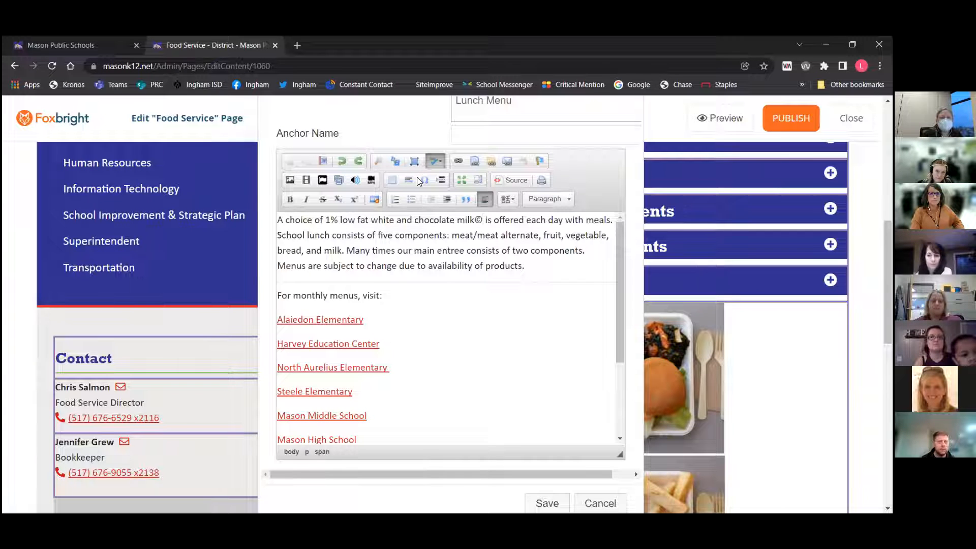
Toggle the editor to full size and back, and turn on block outlines
click(460, 180)
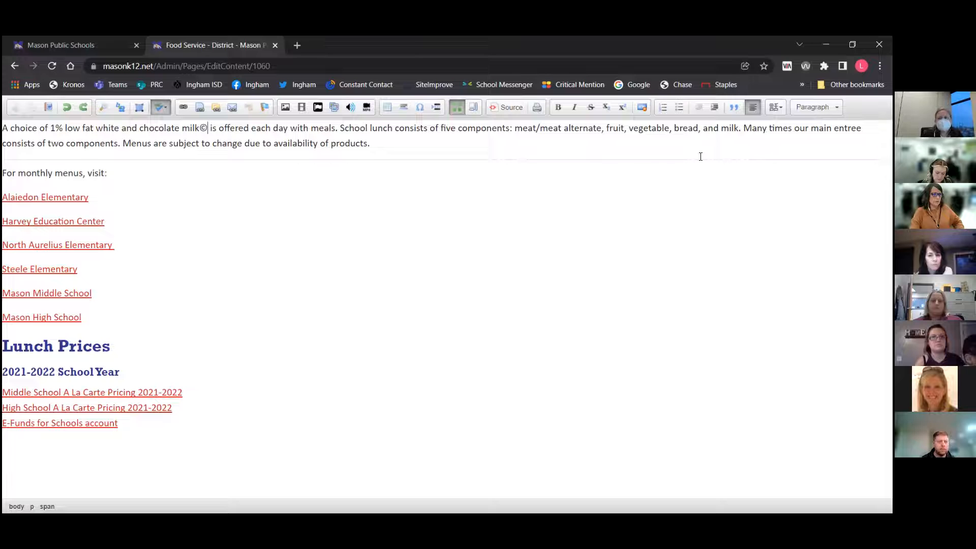
click(458, 109)
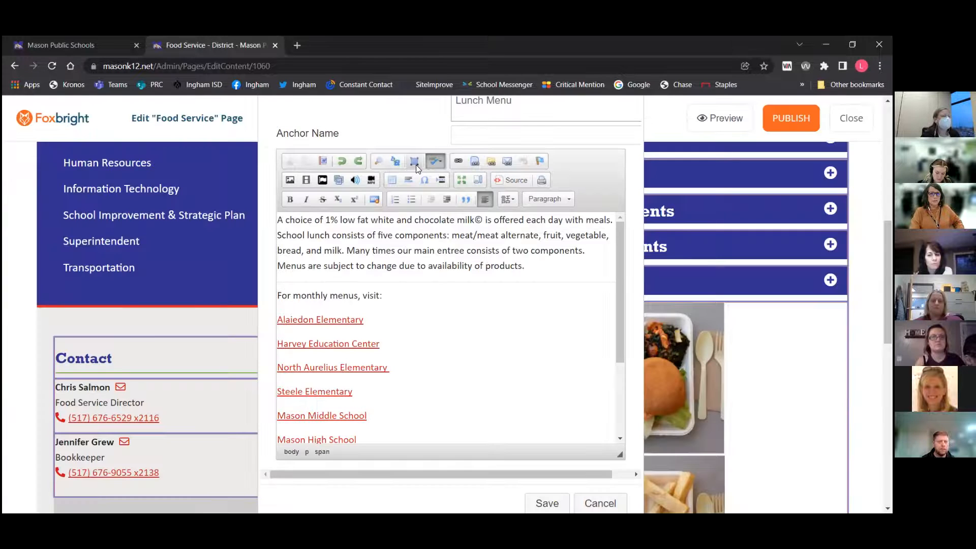
click(479, 179)
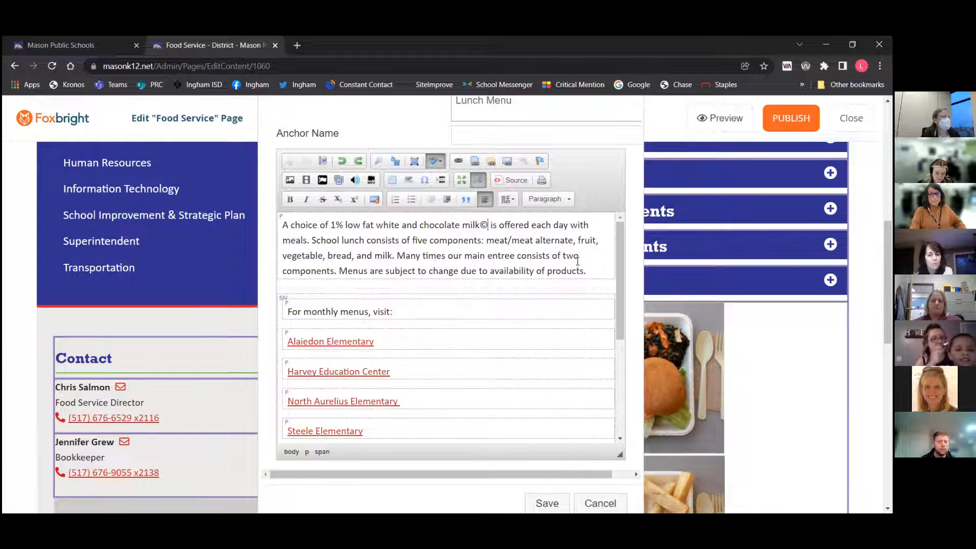
Add an empty line at the end of the first paragraph about milk and school lunch
key(Return)
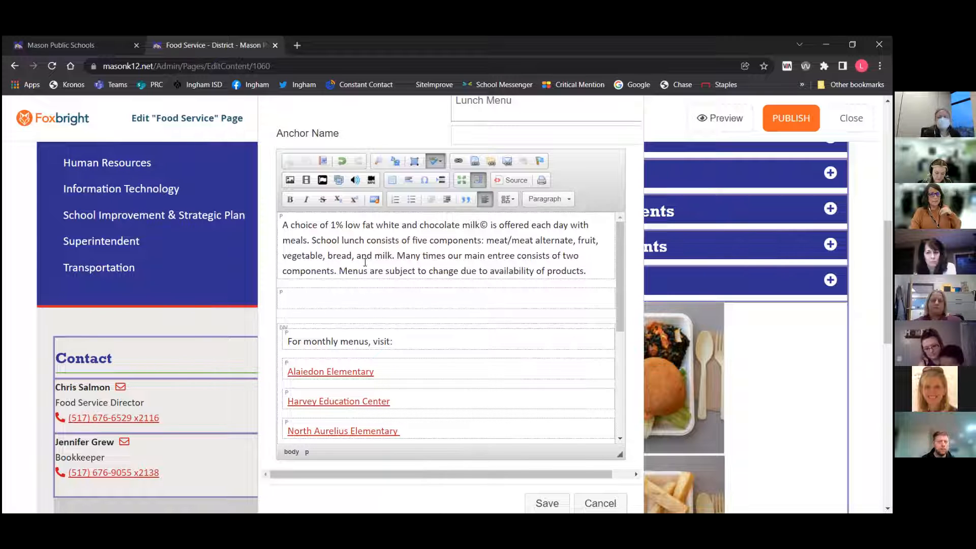
click(307, 311)
key(BackSpace)
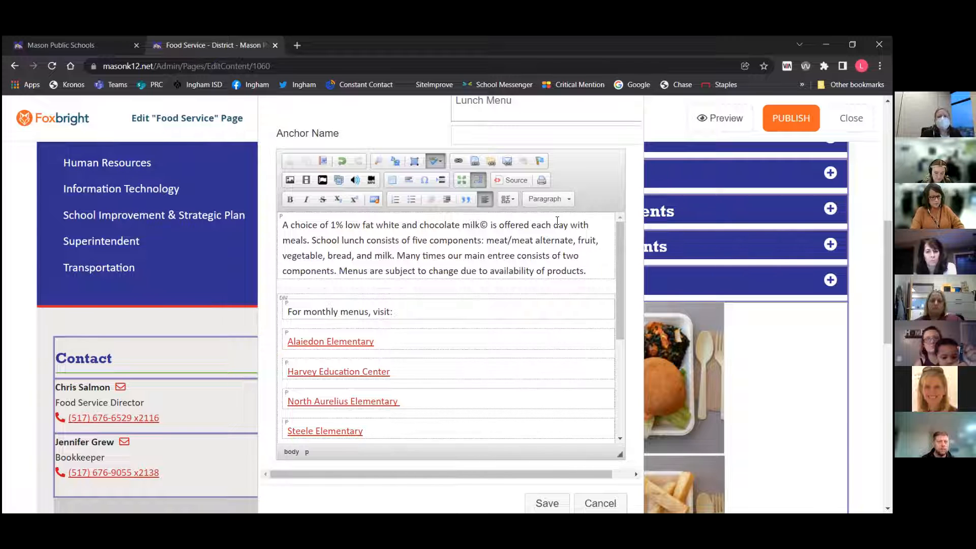
key(Return)
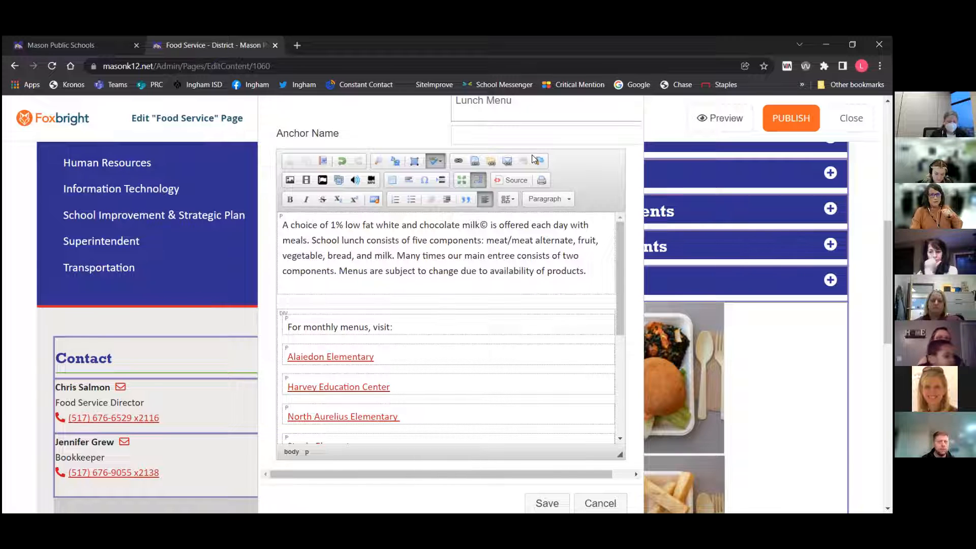
View the HTML source of the content and switch back to the visual editor
click(515, 181)
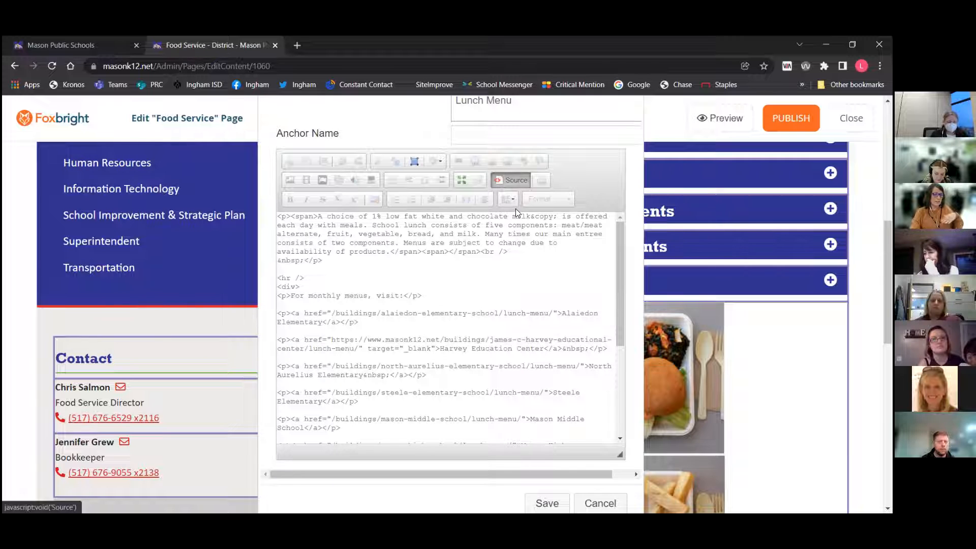
click(513, 181)
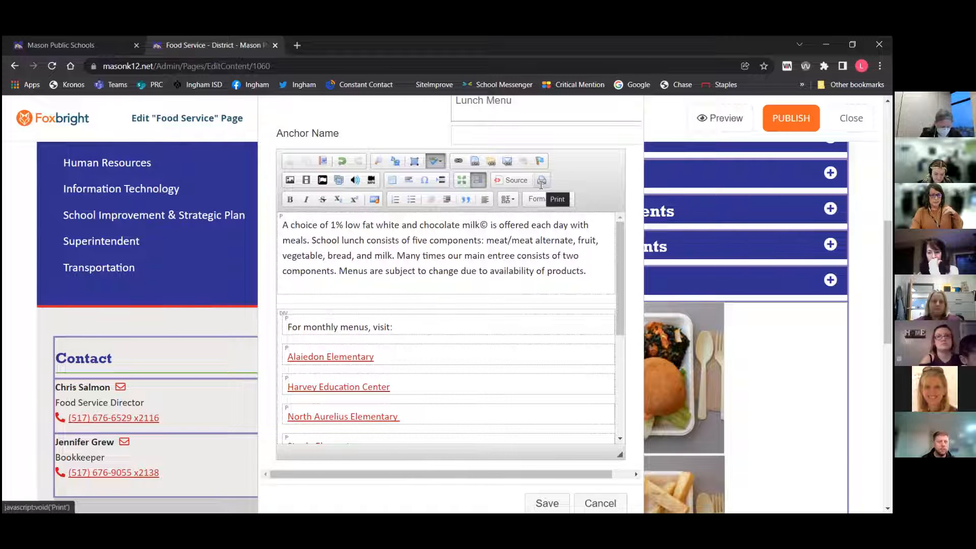
Apply bold, italic, strikethrough, subscript and superscript to the word choice, then remove all its formatting
scroll(380, 256, up, 2)
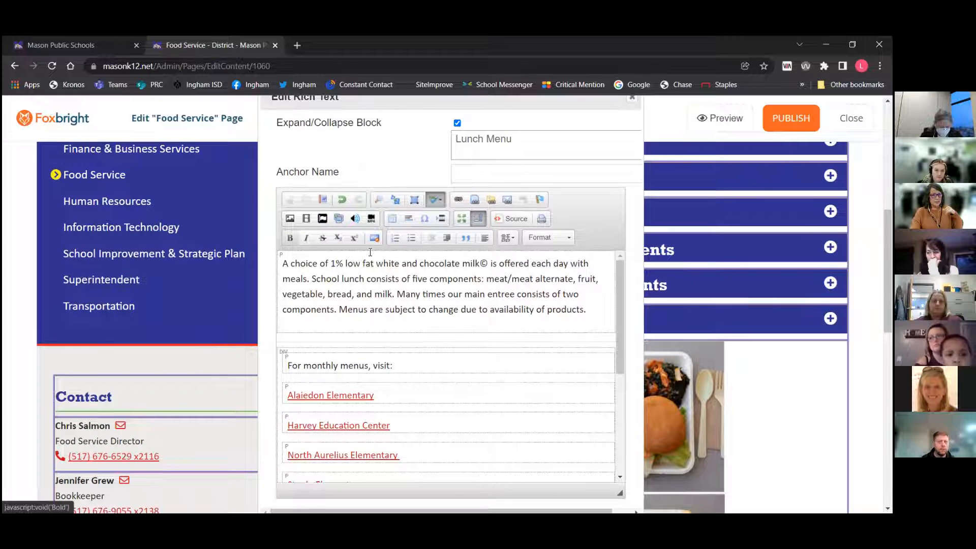
double_click(310, 265)
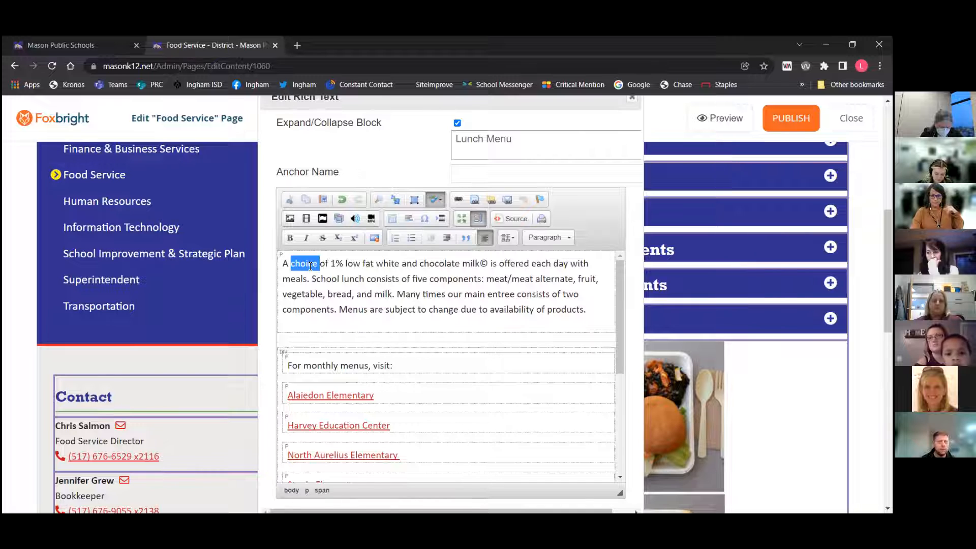
click(289, 239)
click(307, 239)
click(319, 240)
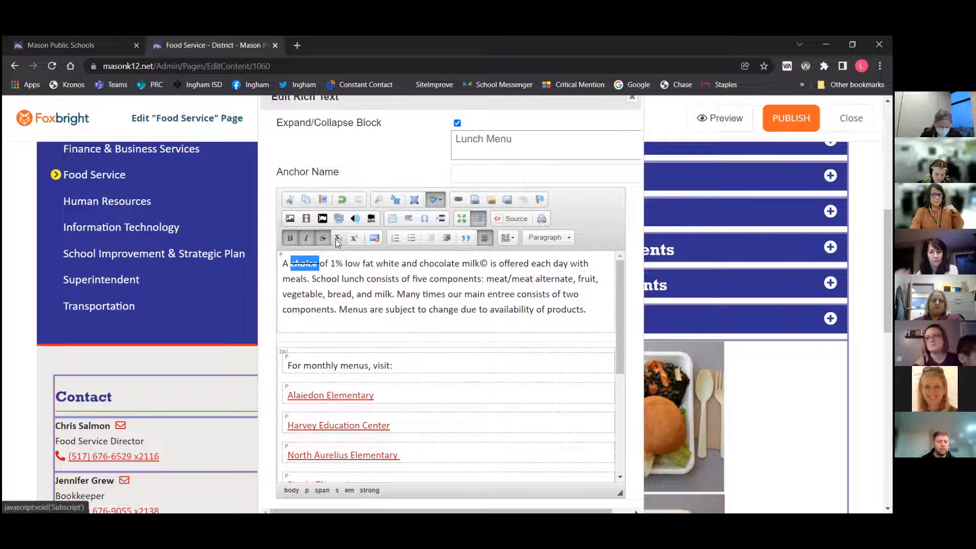
click(336, 239)
click(355, 239)
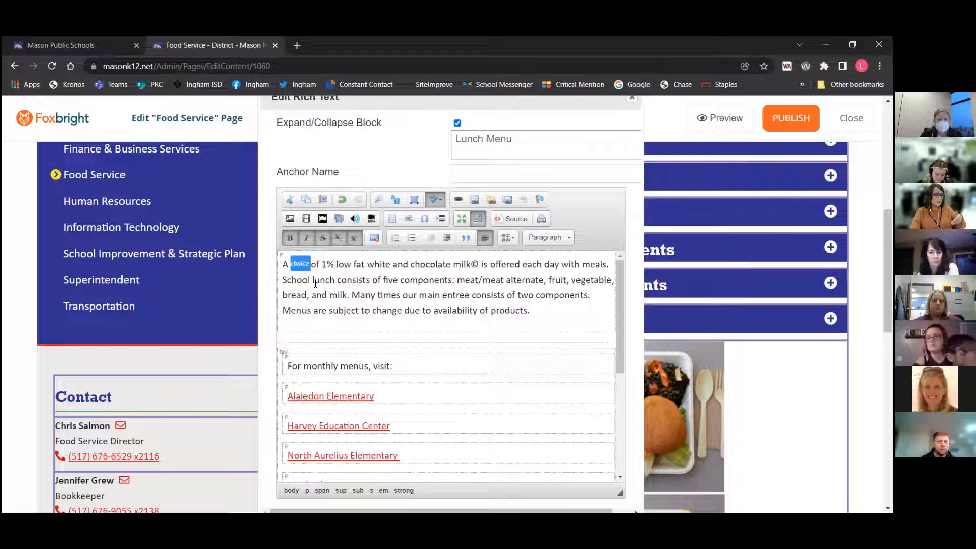
click(374, 238)
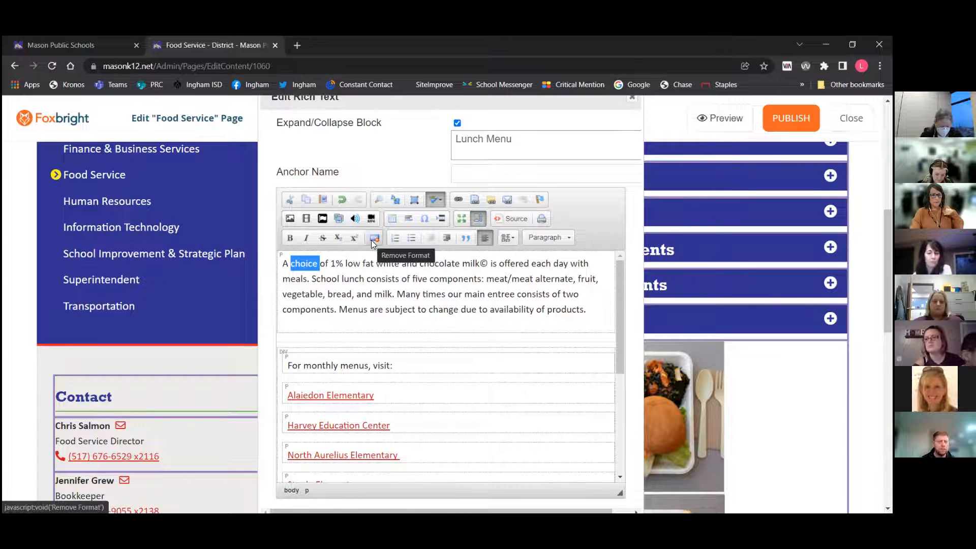
Hide block outlines and try numbered and bulleted lists on the six school menu links, removing the list again
click(480, 220)
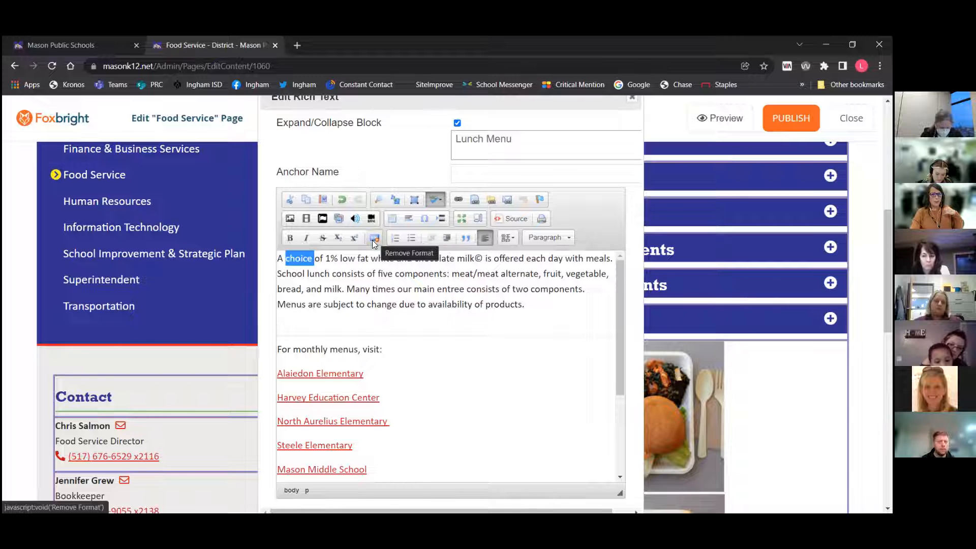
scroll(404, 306, down, 3)
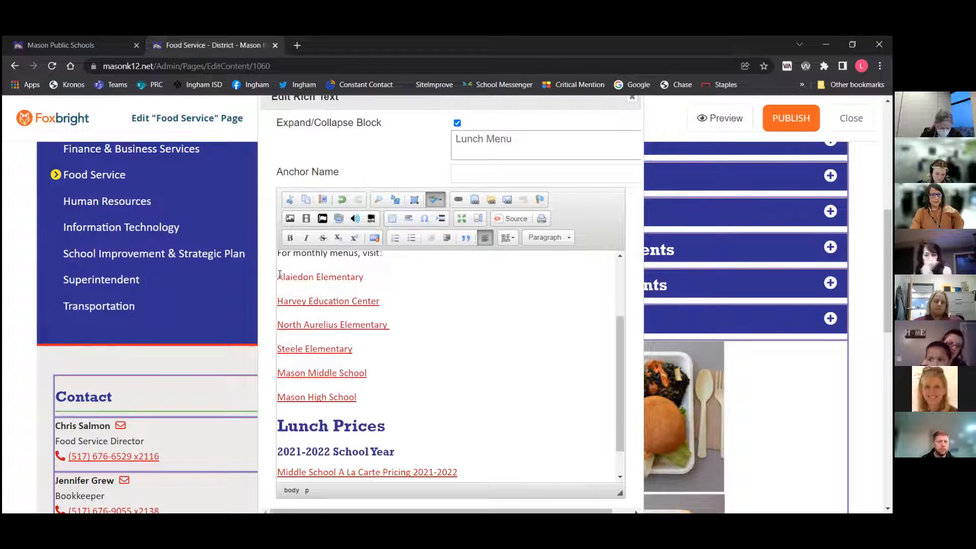
drag(279, 275, 364, 402)
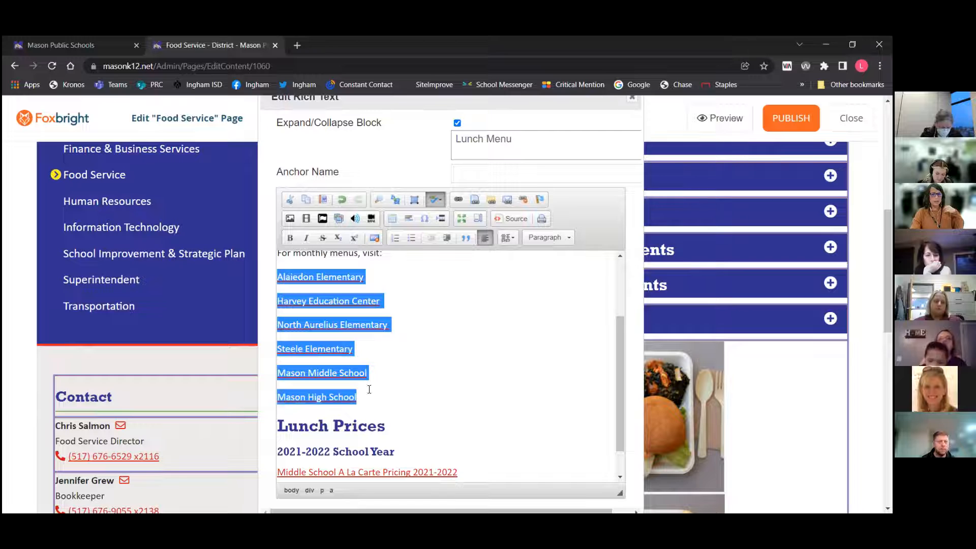
click(395, 238)
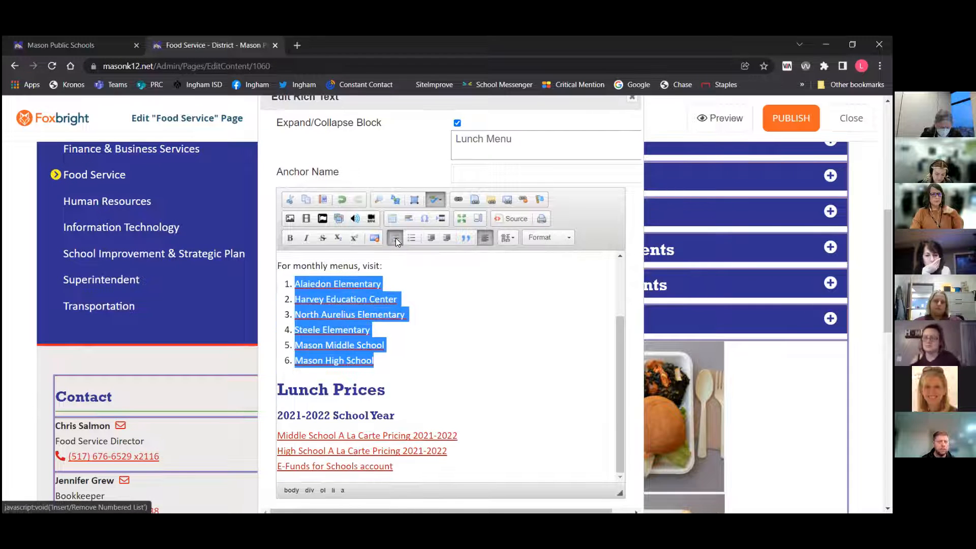
click(410, 240)
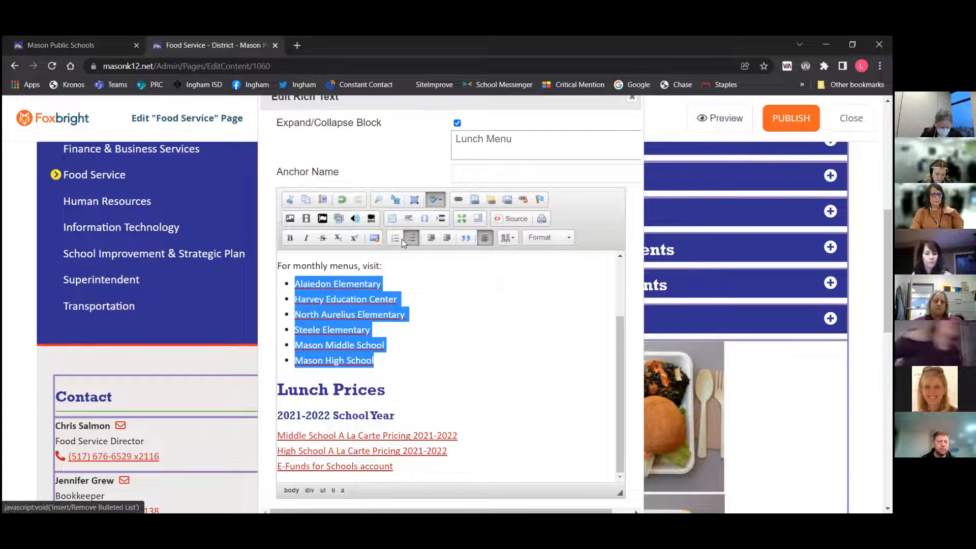
click(374, 237)
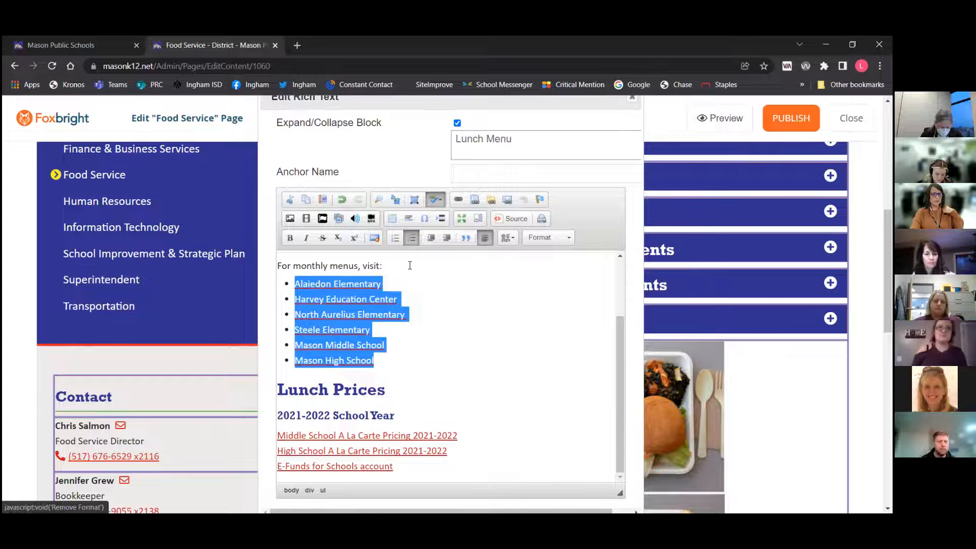
click(410, 240)
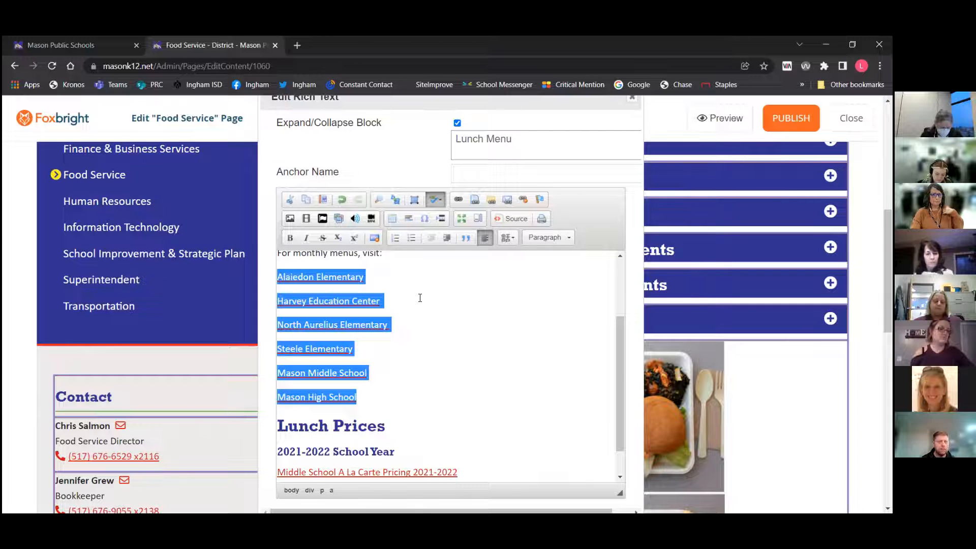
Indent and outdent the school menu links, then apply and remove a block quote on them
click(444, 240)
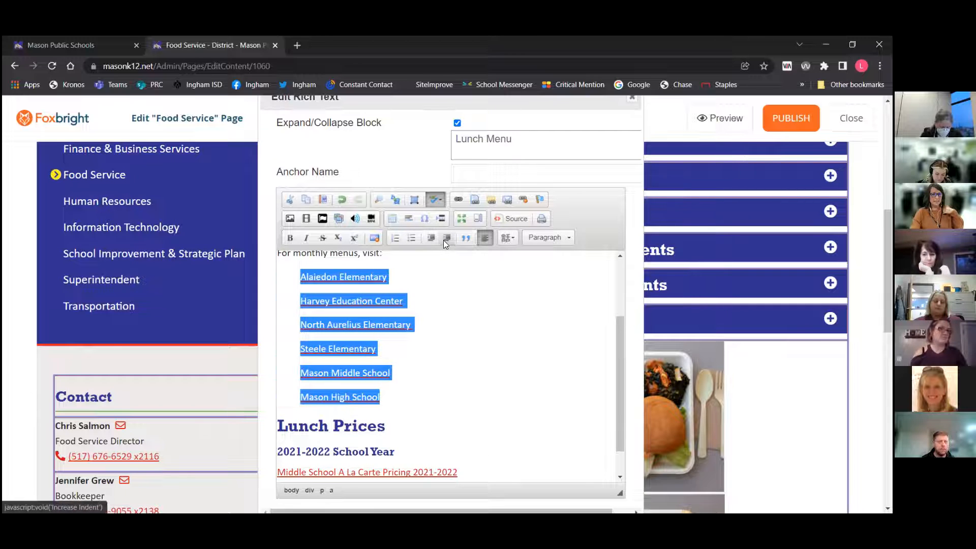
click(431, 238)
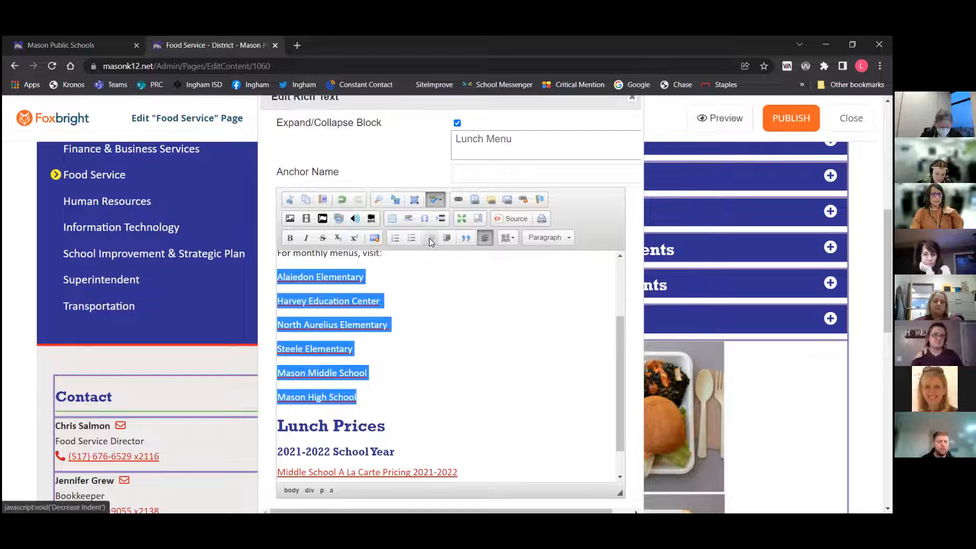
click(465, 239)
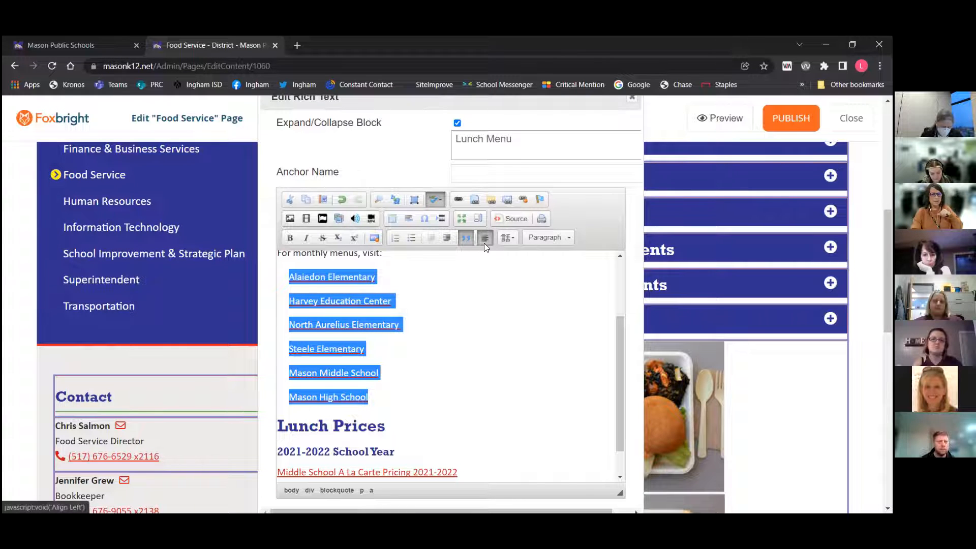
click(467, 240)
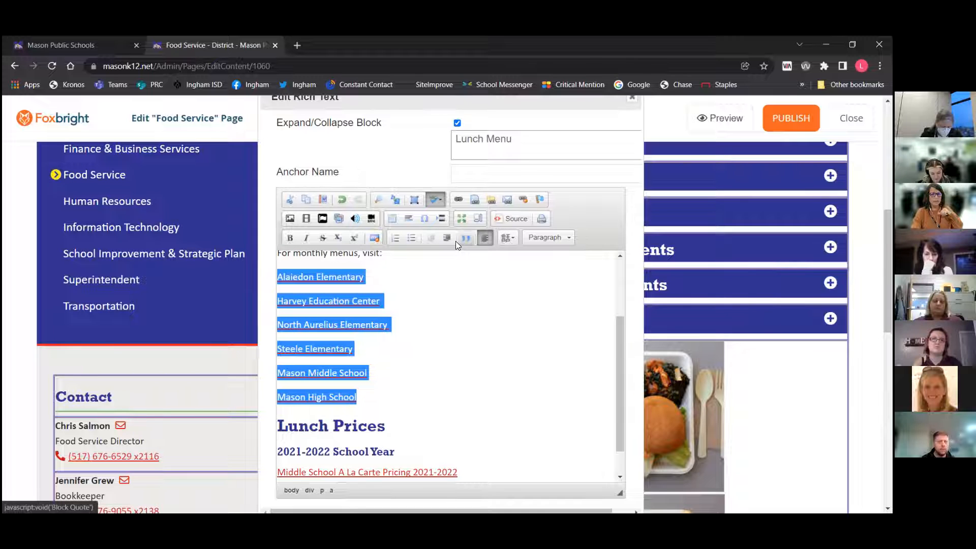
Toggle numbered list, bulleted list and indent on the school menu links again, undoing each one
click(395, 237)
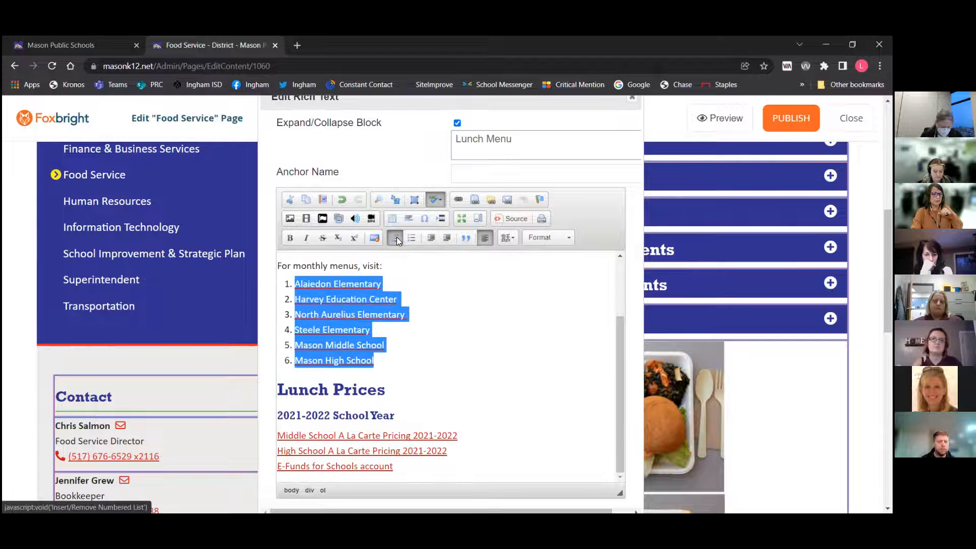
click(396, 237)
click(409, 238)
click(410, 239)
click(448, 241)
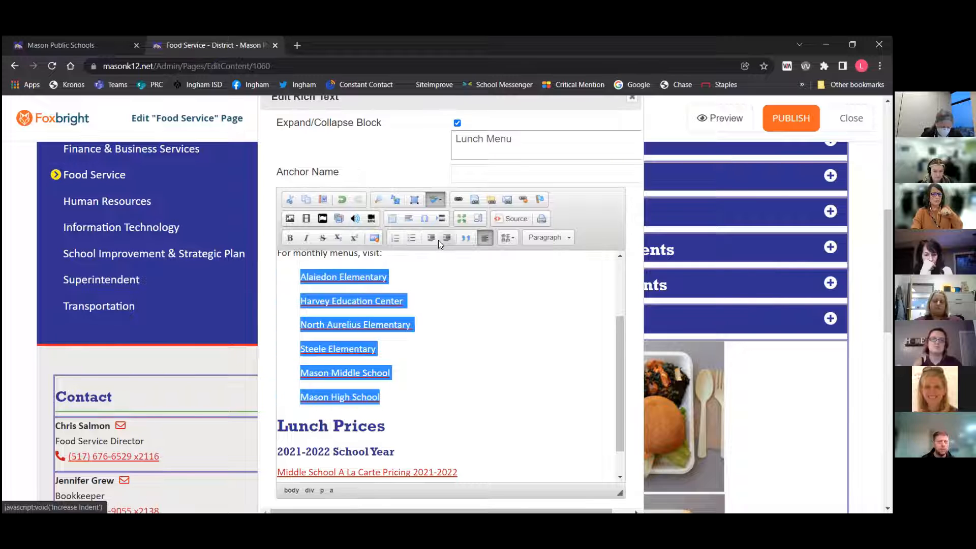
click(430, 238)
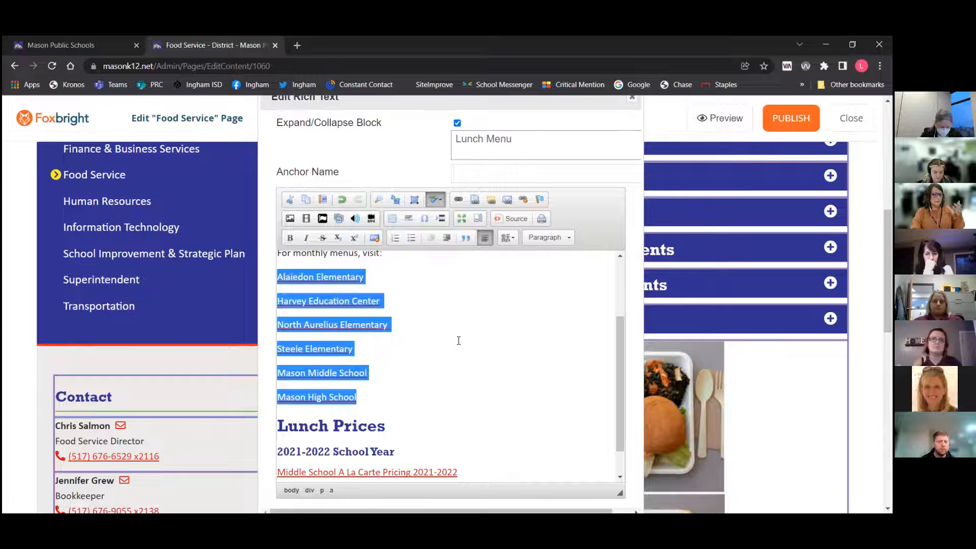
Open the language options for the selected links and close them without choosing a language
click(508, 238)
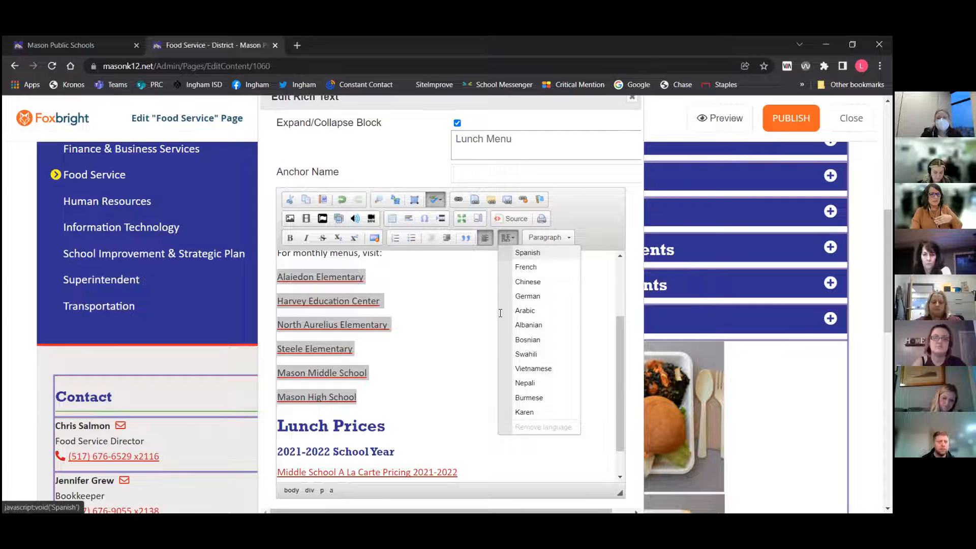
click(505, 246)
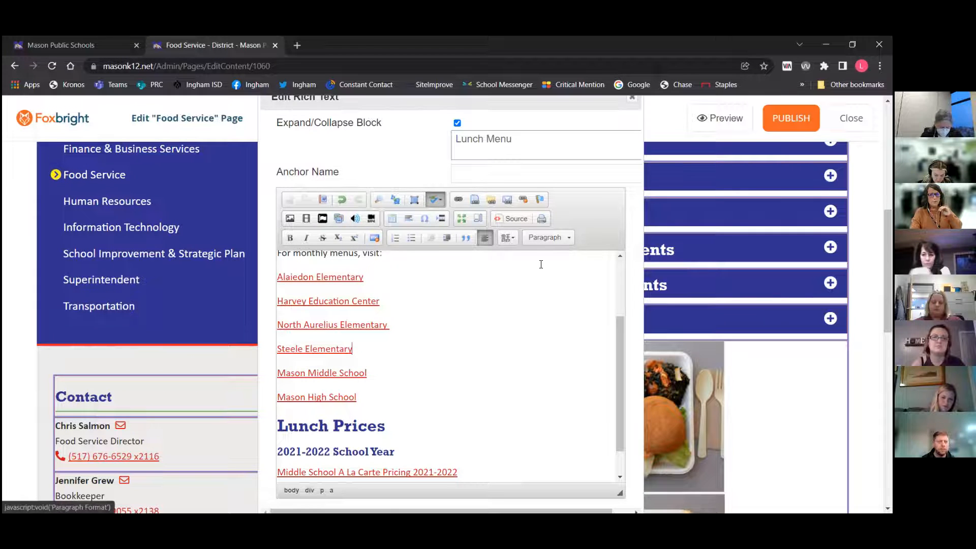
Browse the paragraph format styles available in the format list
scroll(541, 337, up, 2)
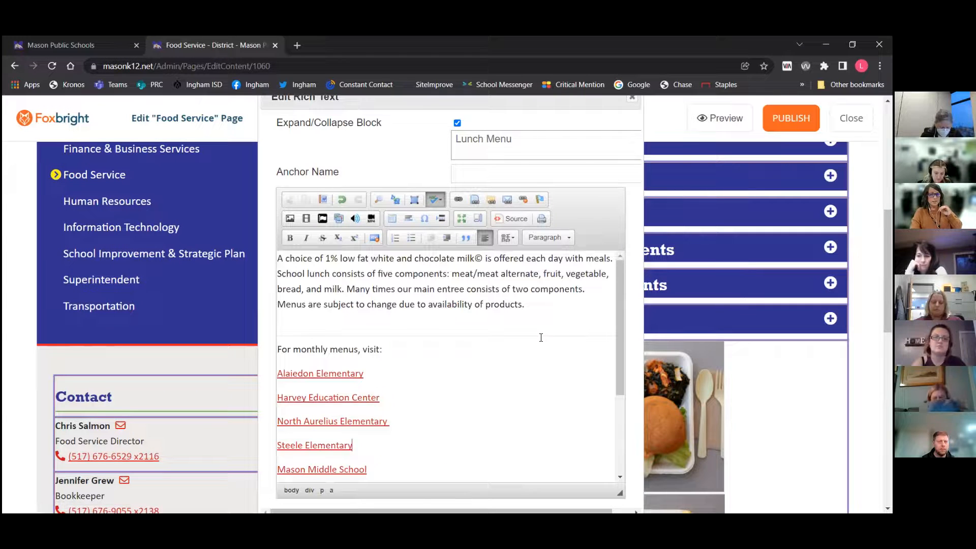
click(544, 241)
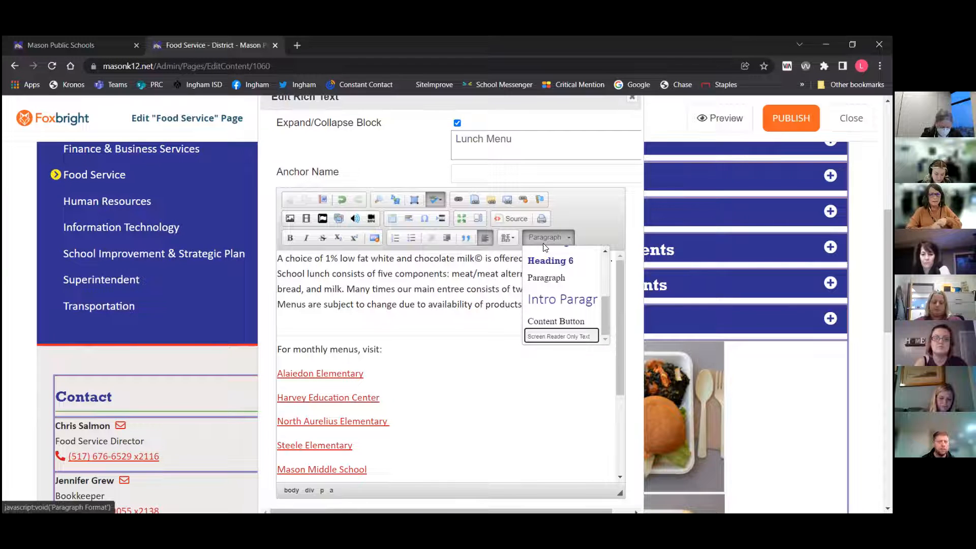
drag(604, 313, 610, 262)
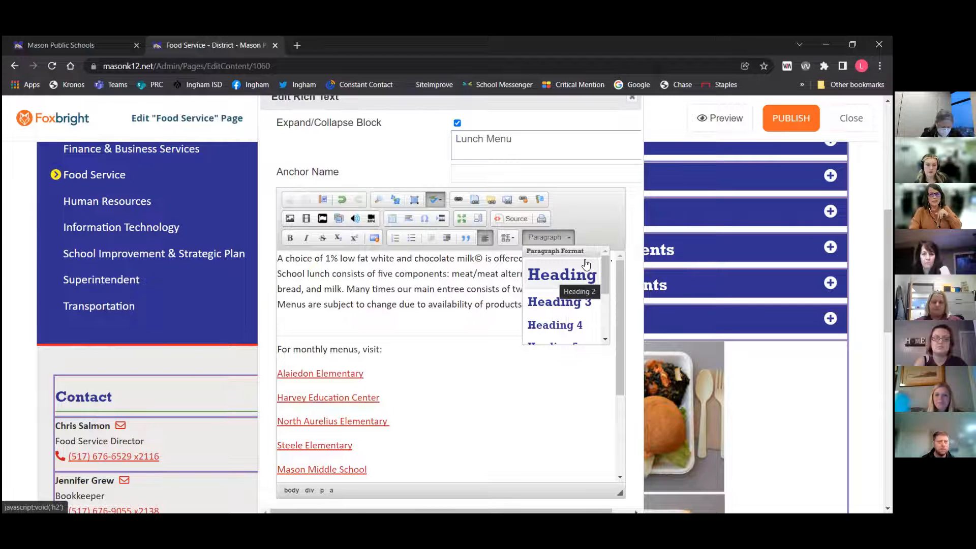
Close the Edit Rich Text dialog without saving
scroll(630, 204, up, 3)
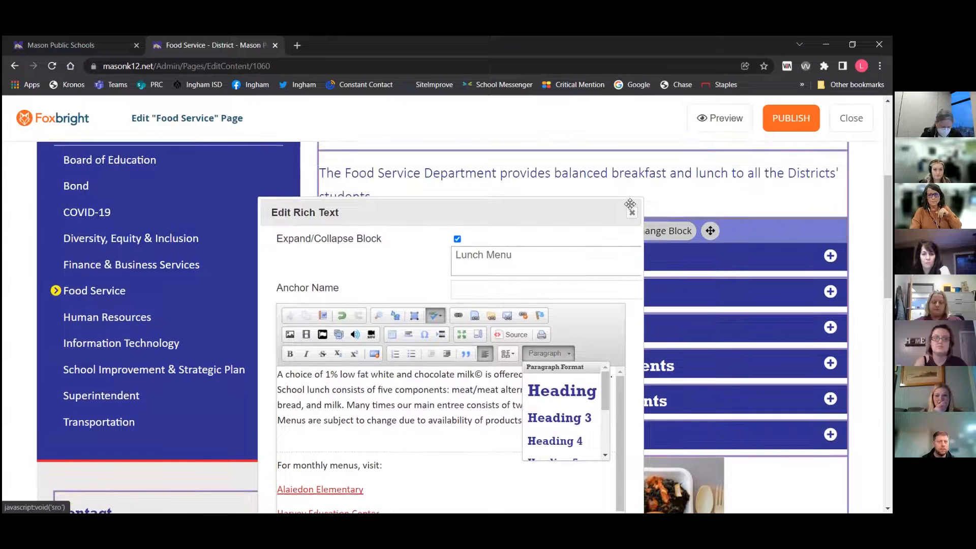
click(631, 212)
scroll(642, 233, up, 5)
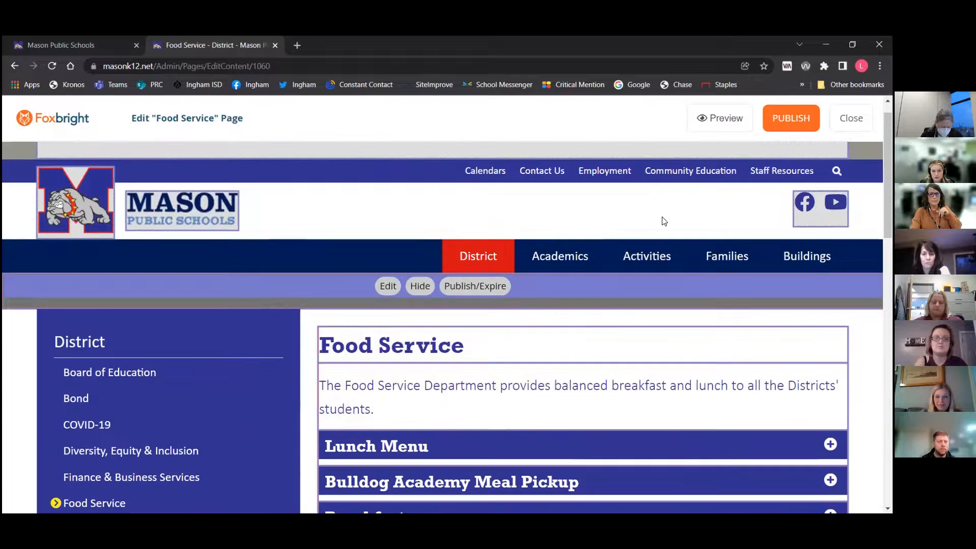
mouse_move(359, 357)
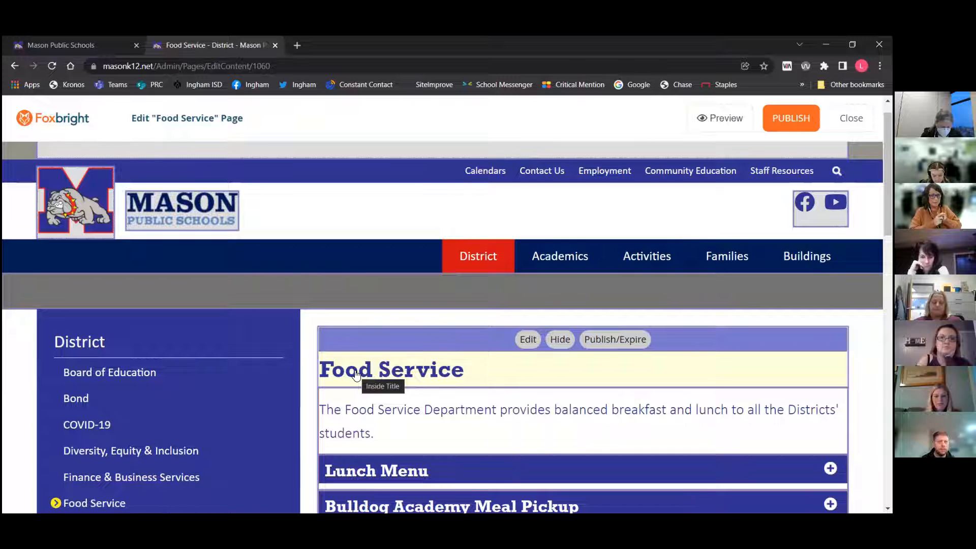
Open the Lunch Menu block's rich text editor and browse the paragraph format styles
scroll(356, 375, down, 3)
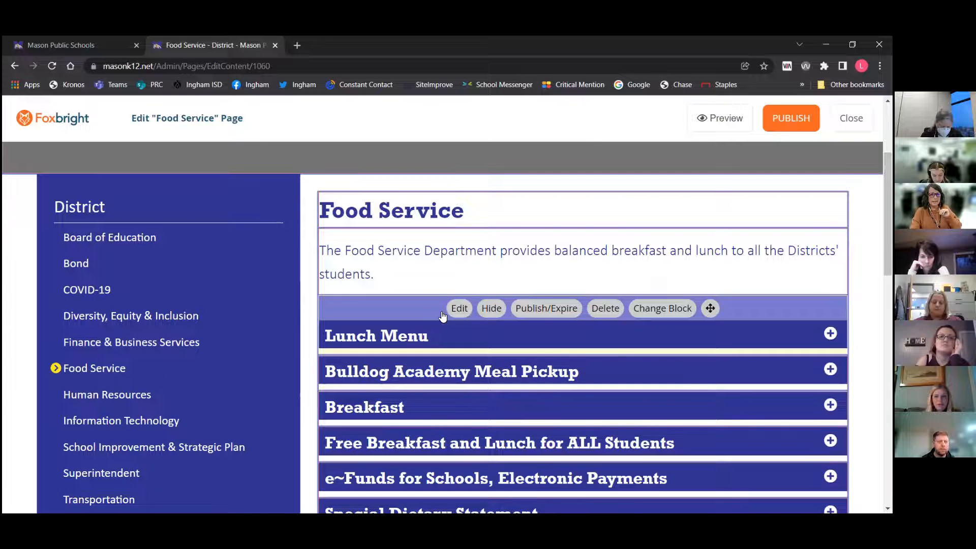
click(459, 308)
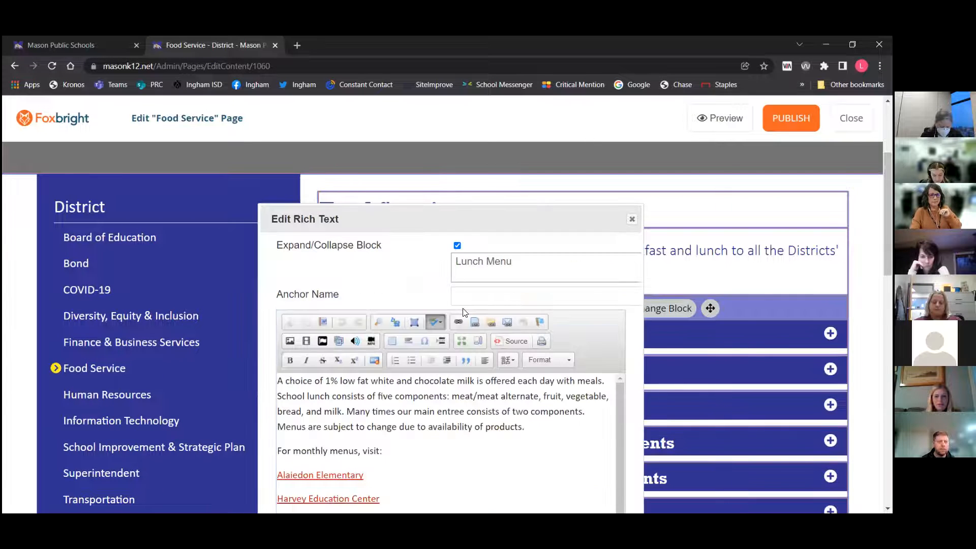
click(549, 359)
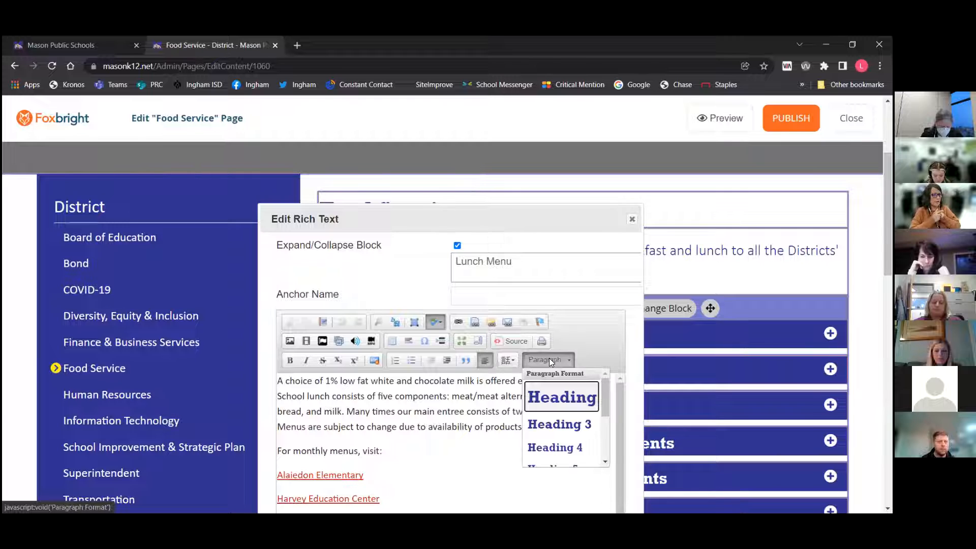
scroll(548, 358, down, 3)
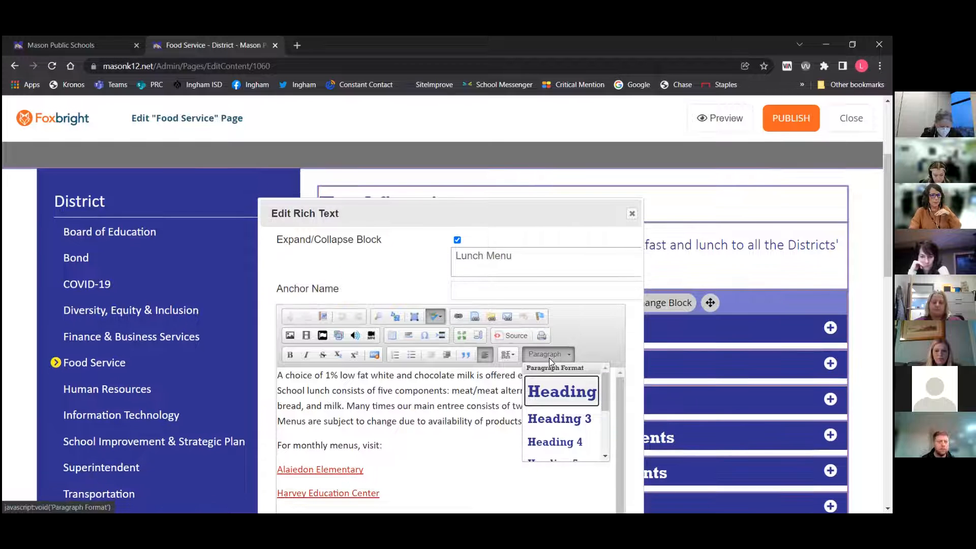
scroll(550, 359, down, 1)
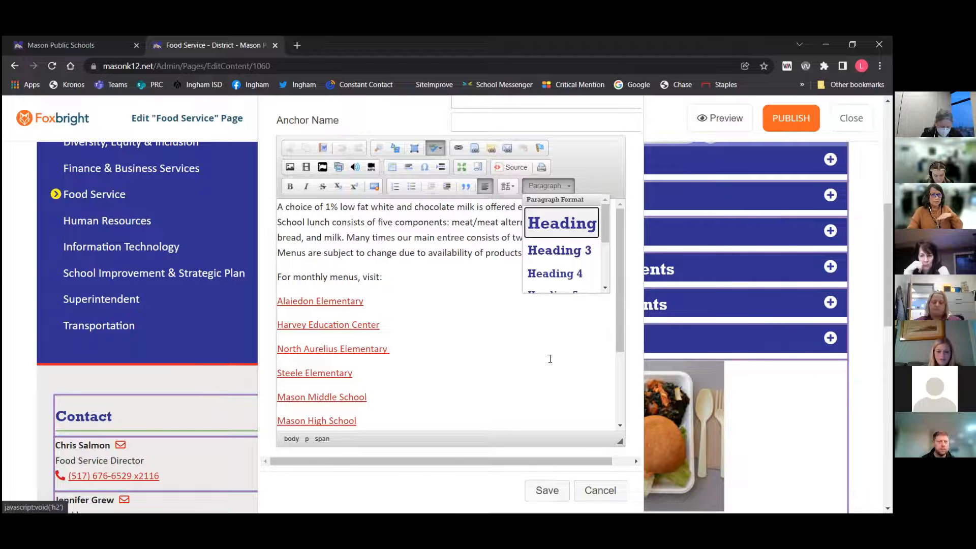
scroll(549, 359, up, 2)
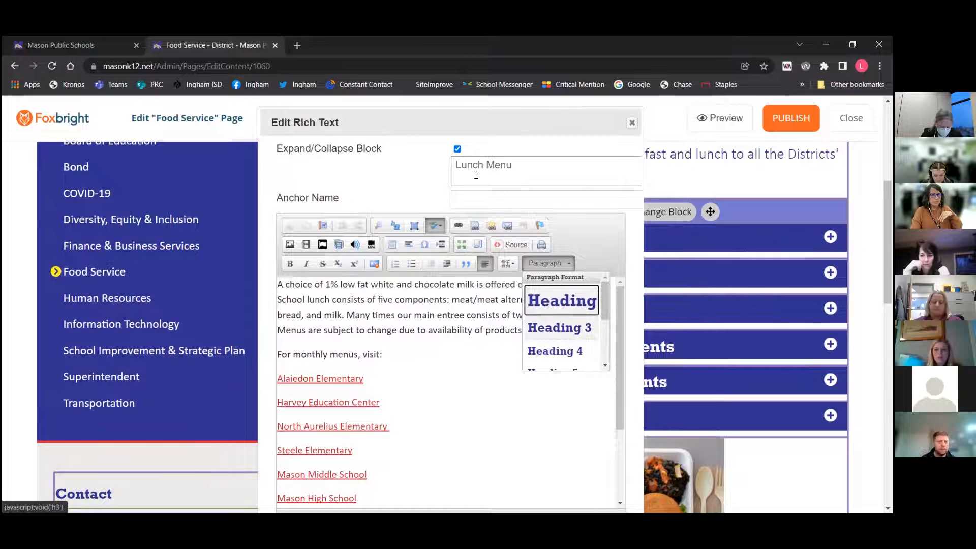
Add a new first line reading "Sub Heading" above the lunch menu text
drag(456, 165, 514, 165)
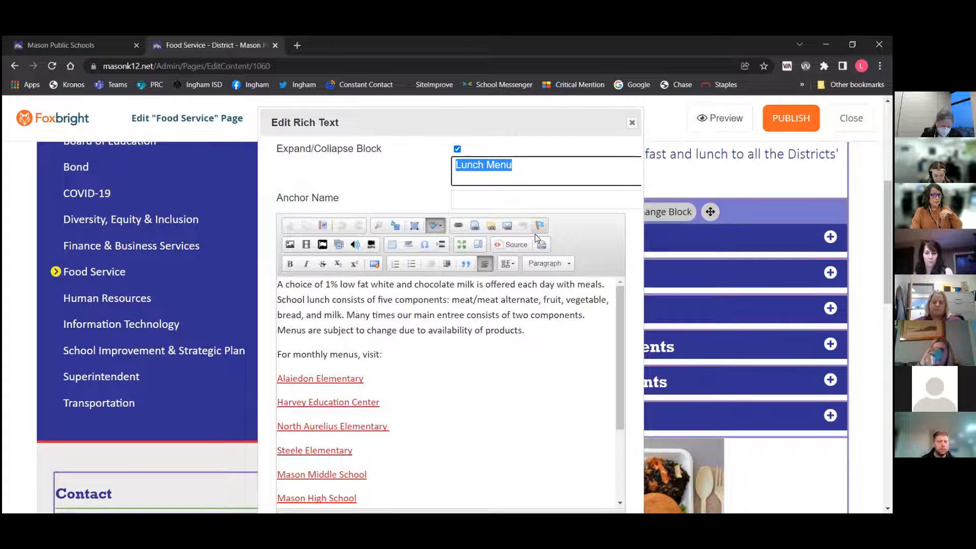
click(357, 361)
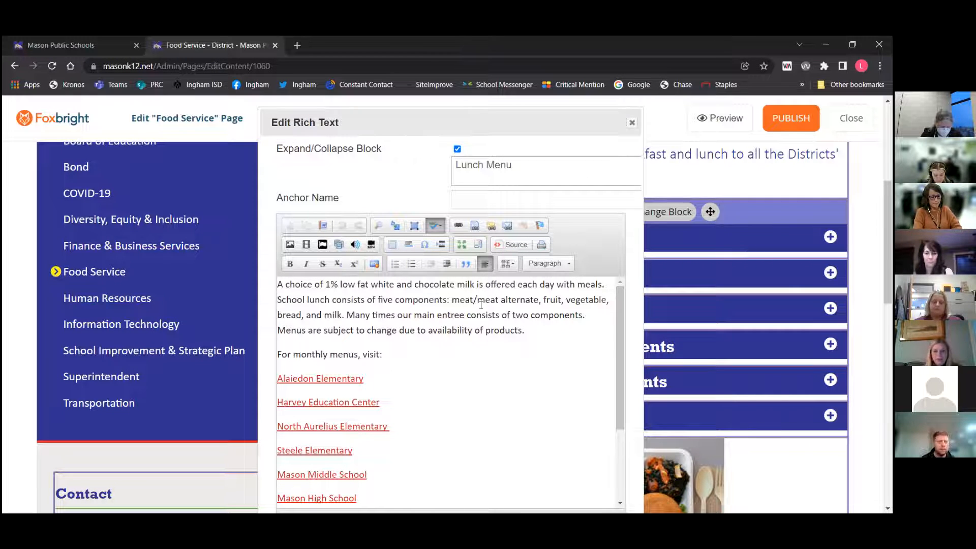
text(Sub Heading)
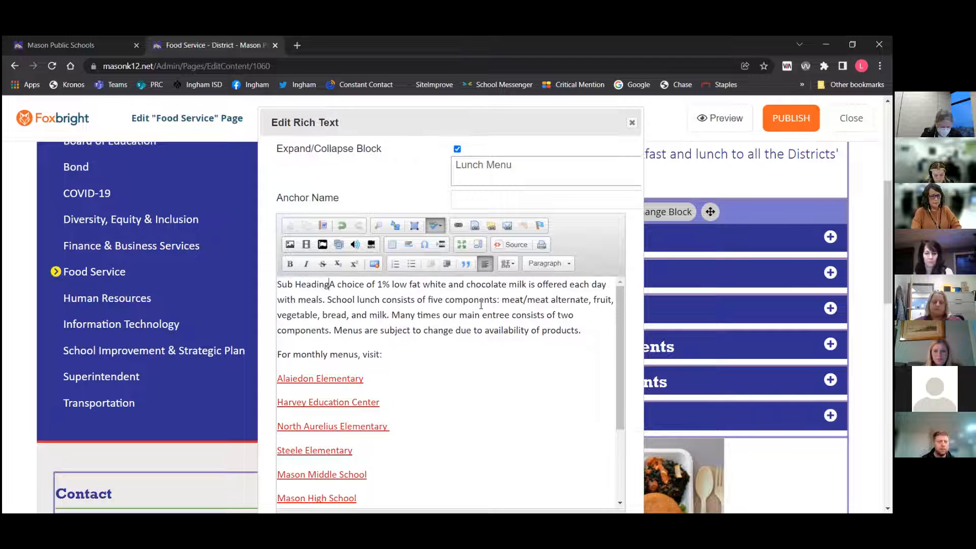
key(Return)
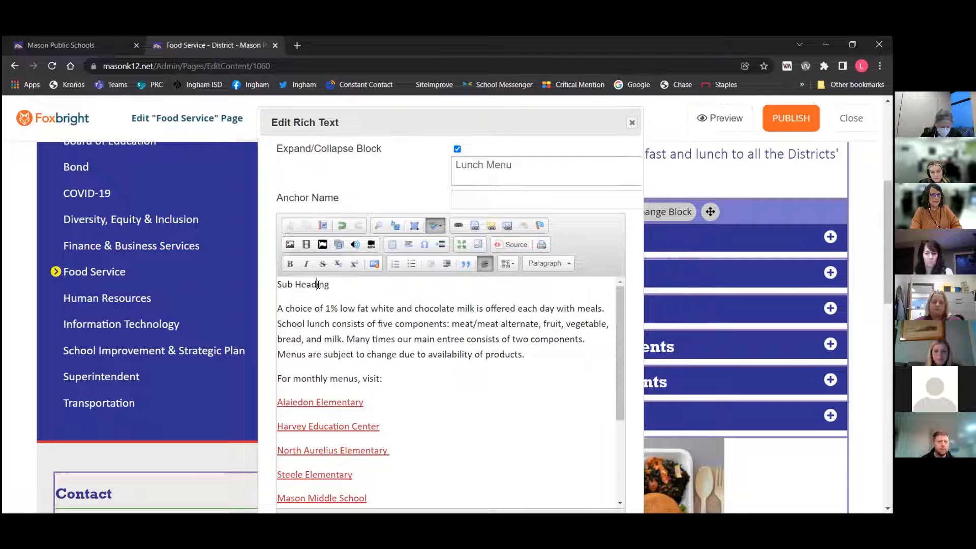
Format the Sub Heading line as Heading 3
click(549, 263)
scroll(549, 291, up, 2)
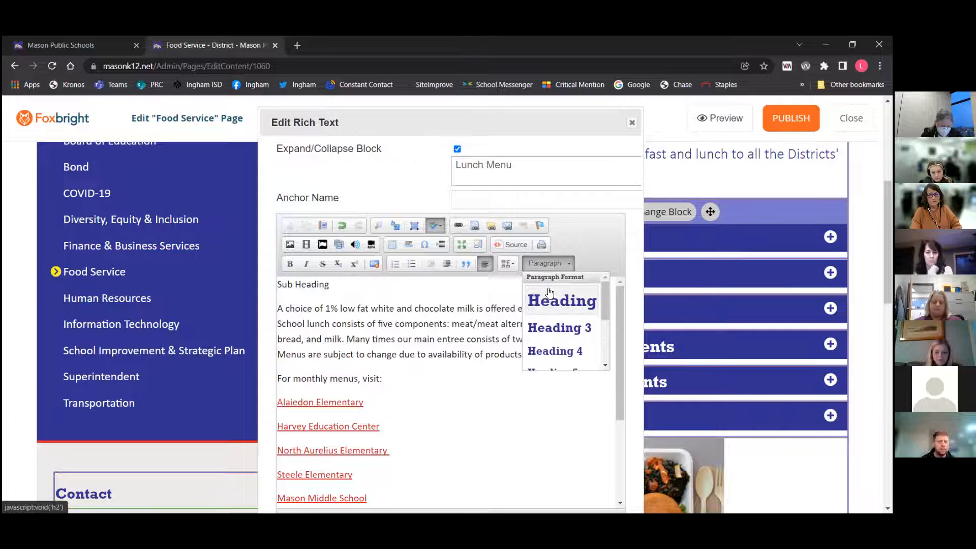
click(547, 327)
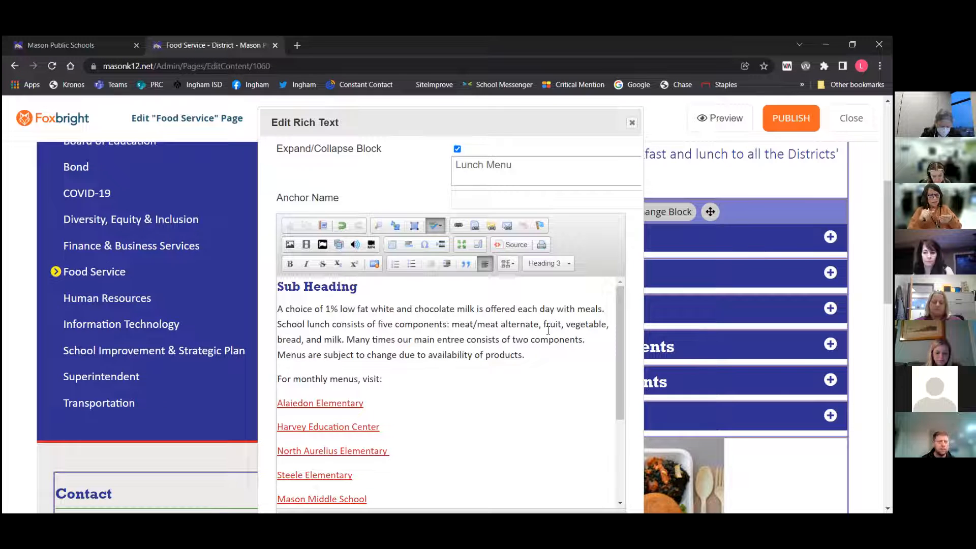
Set the Sub Heading line back to Paragraph format and close the editor without saving
click(556, 265)
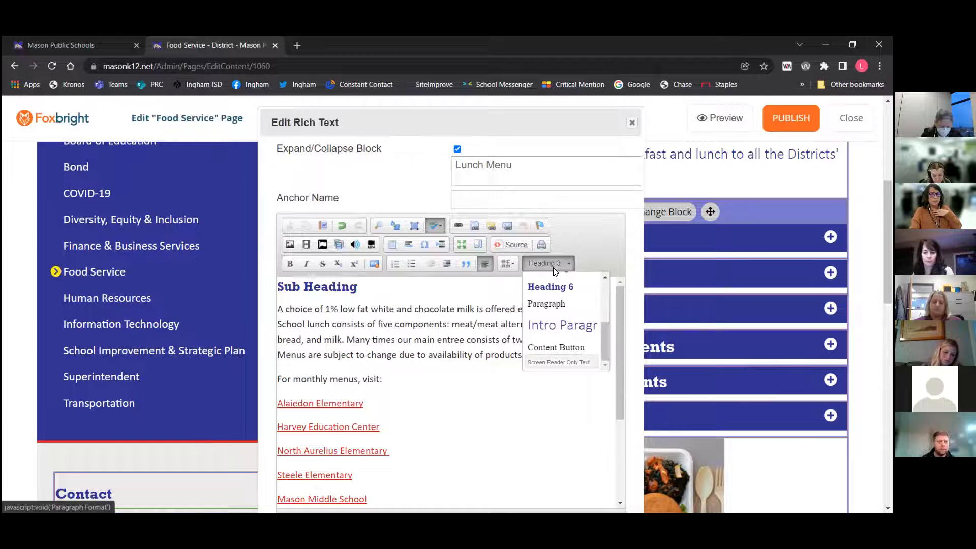
scroll(561, 293, up, 3)
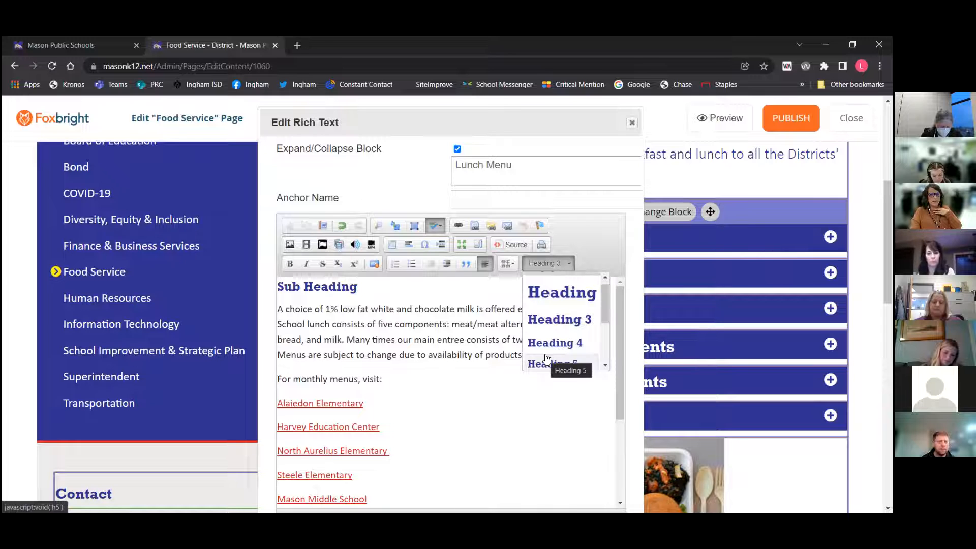
scroll(546, 358, down, 1)
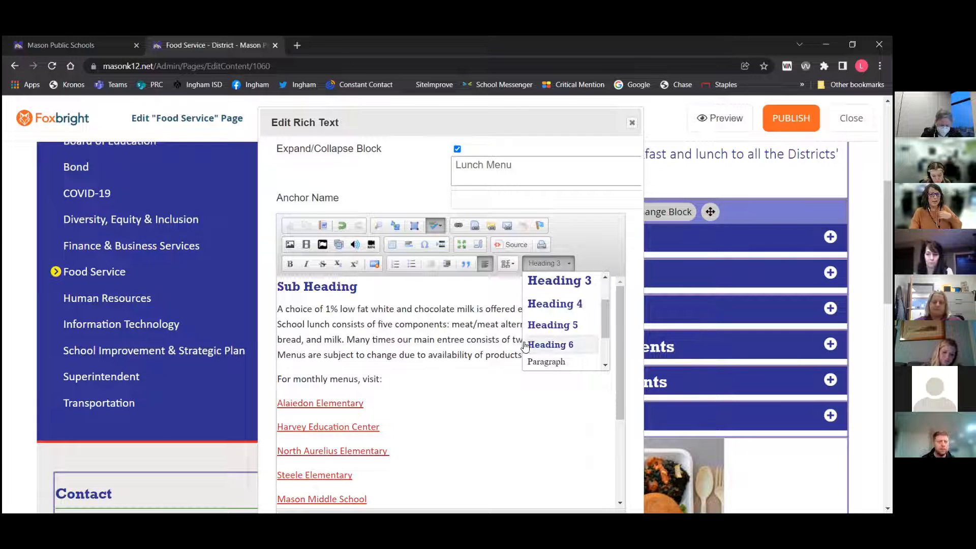
scroll(554, 295, up, 2)
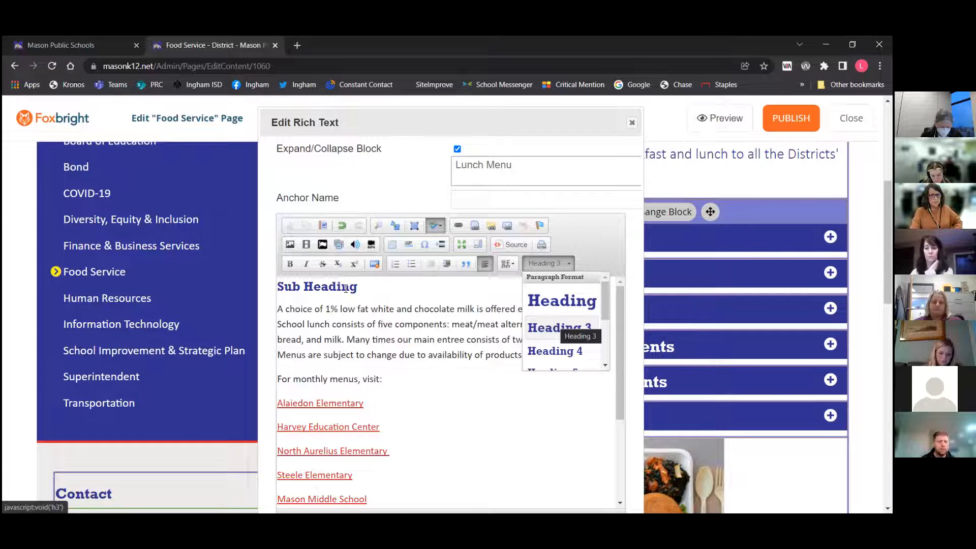
click(556, 325)
click(549, 262)
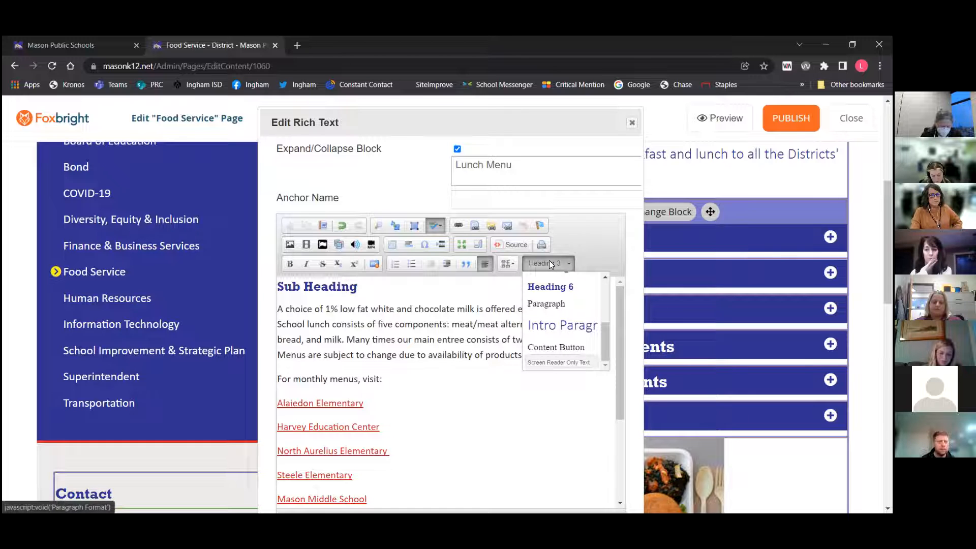
click(556, 304)
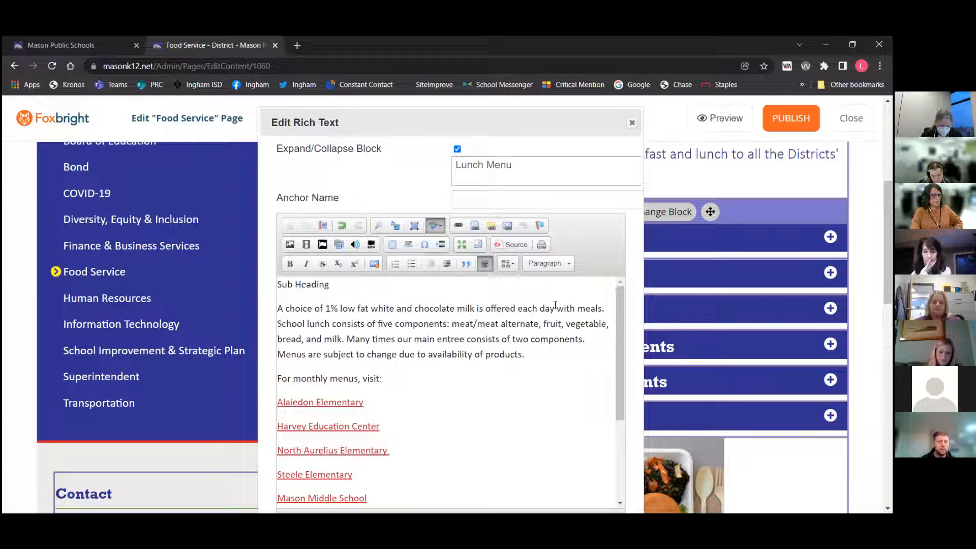
click(539, 265)
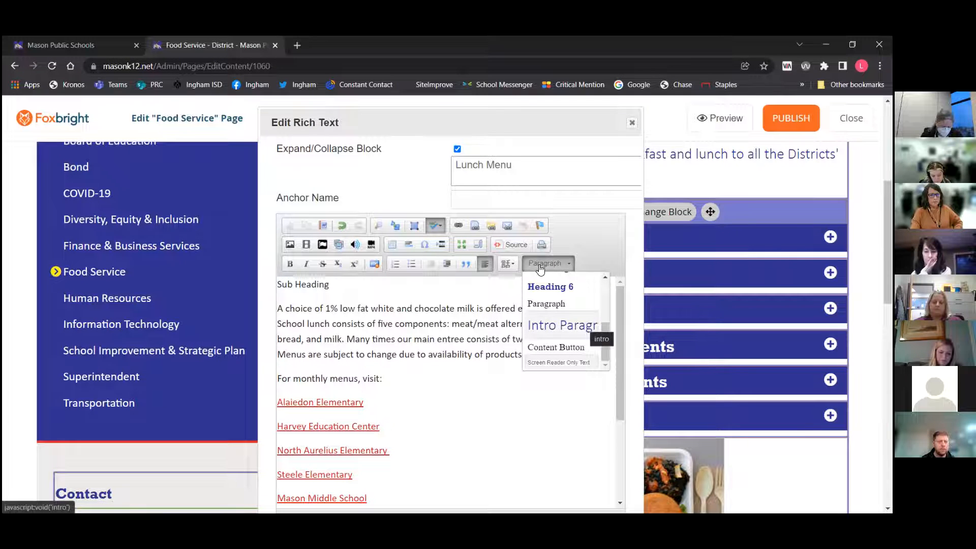
click(632, 124)
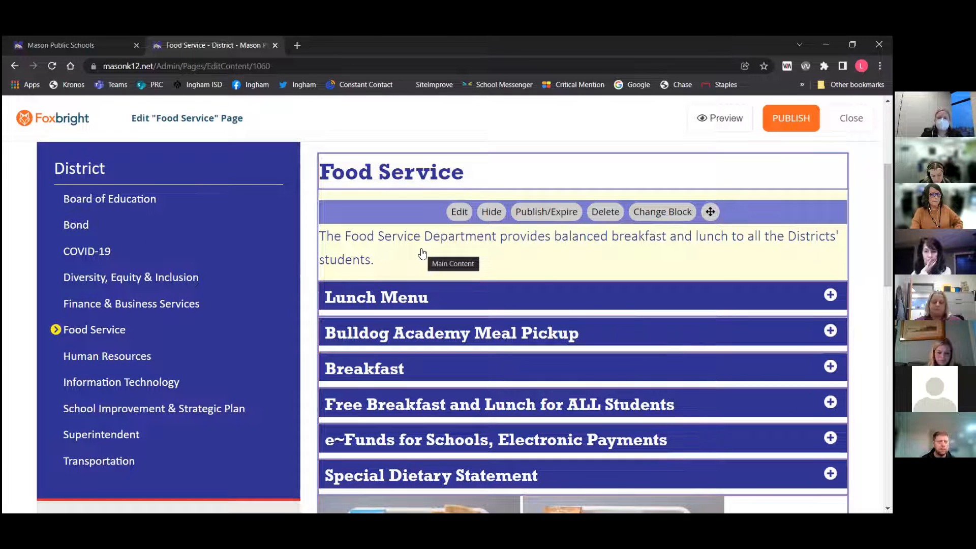
Open the introduction text block's editor, review its paragraph formats, and close it
click(460, 212)
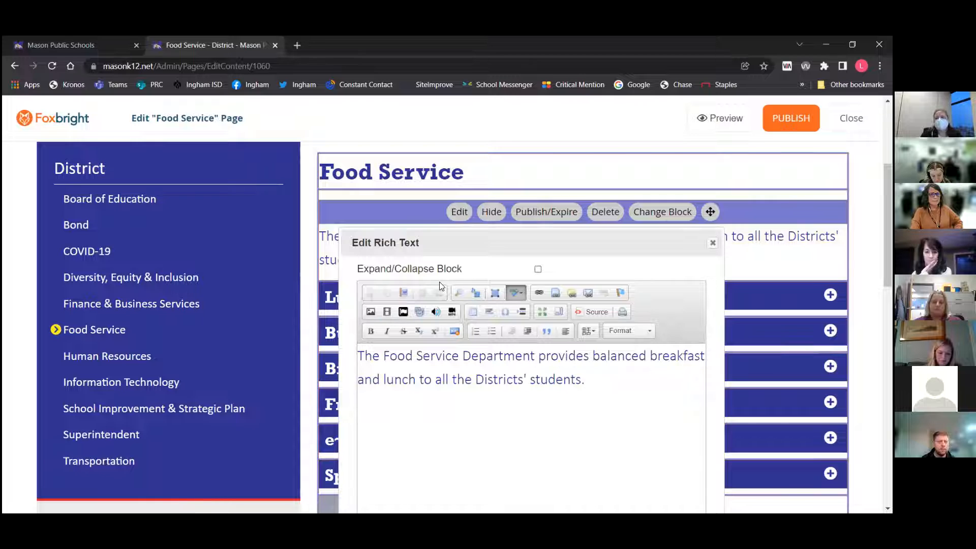
click(623, 331)
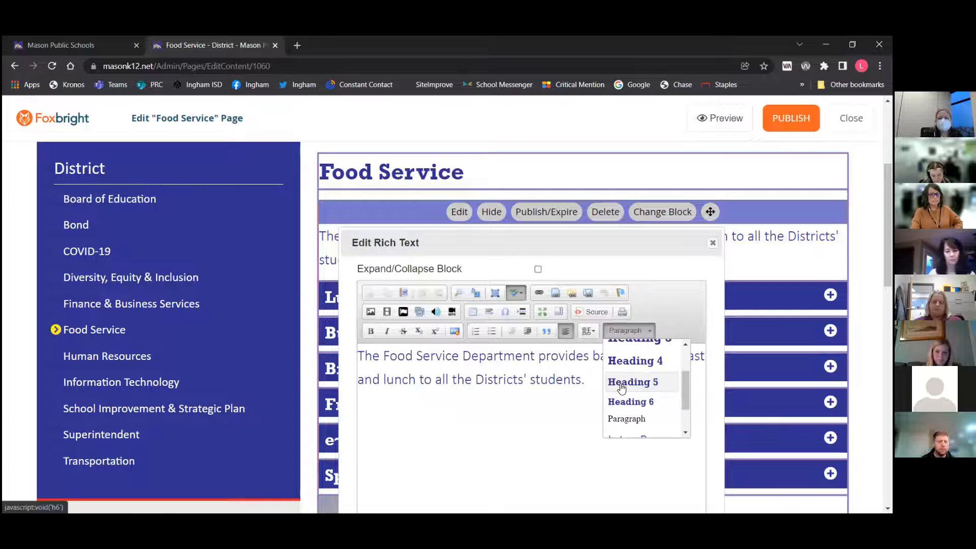
scroll(620, 394, down, 2)
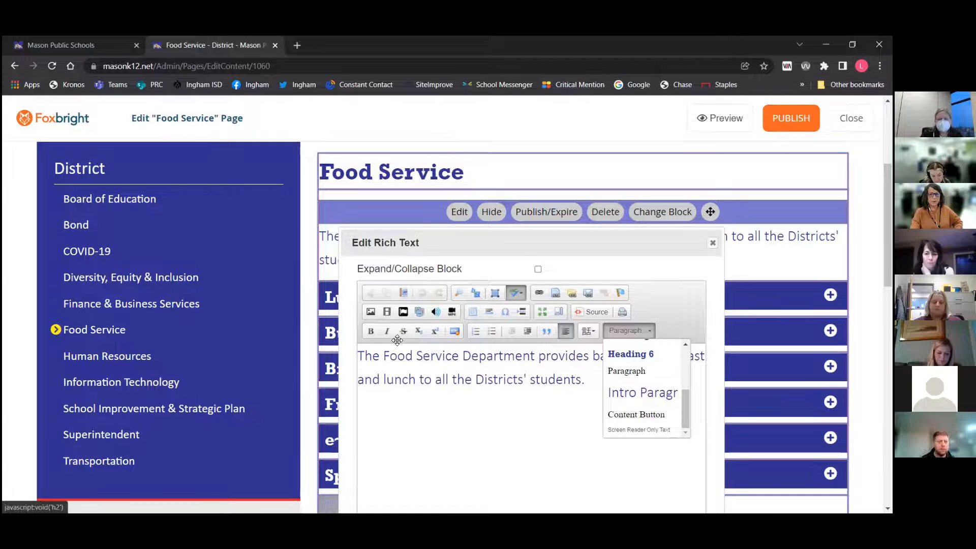
click(712, 243)
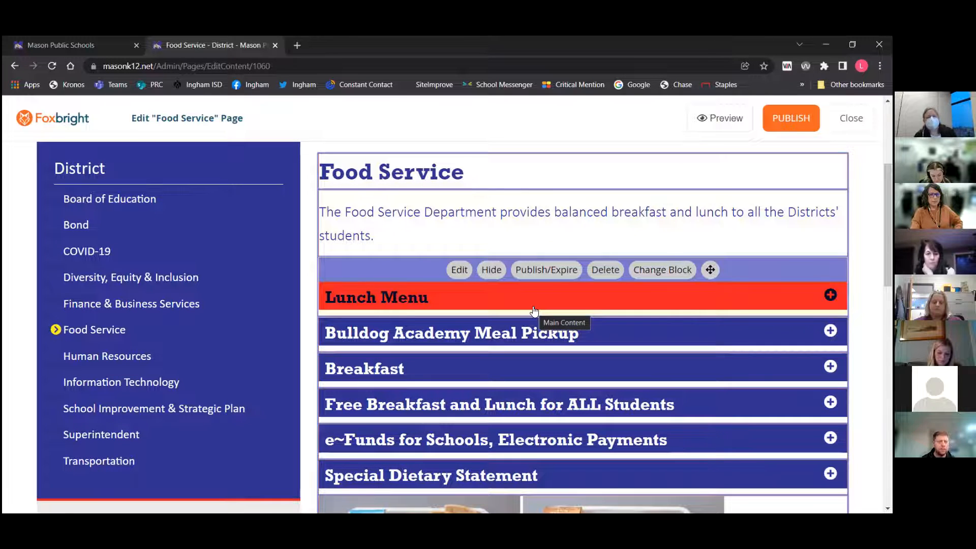
Open the Contact sidebar block's editor, inspect its heading format options, and close it without saving
scroll(533, 310, down, 5)
mouse_move(106, 279)
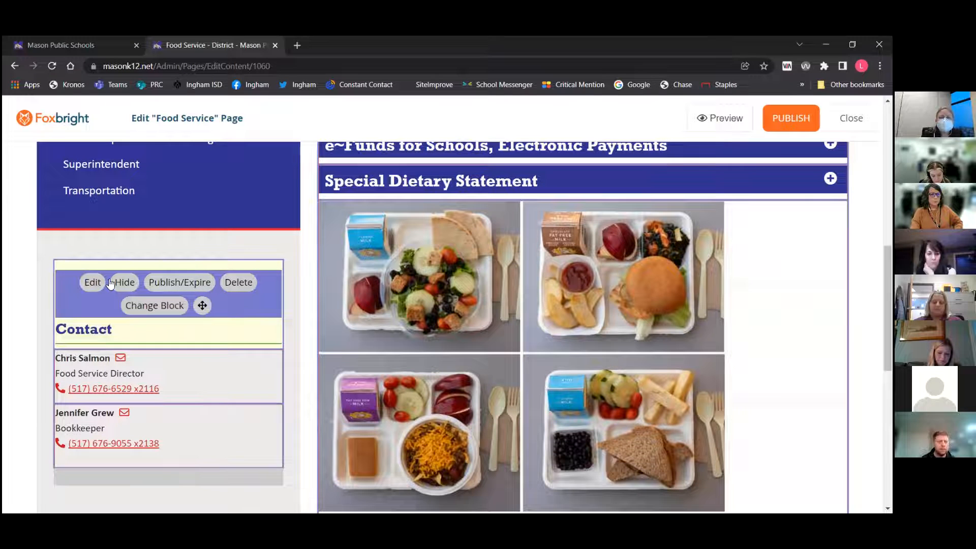
click(93, 284)
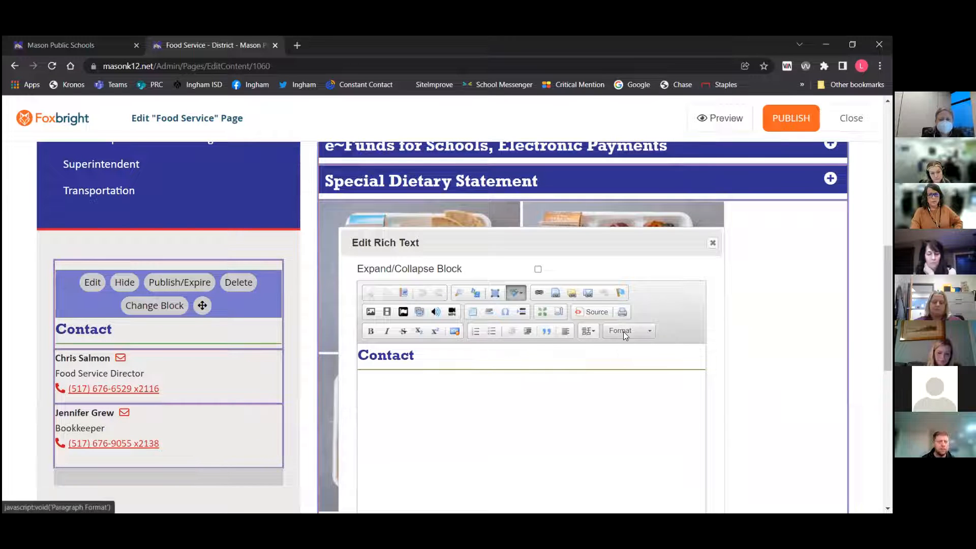
click(628, 331)
scroll(637, 375, down, 3)
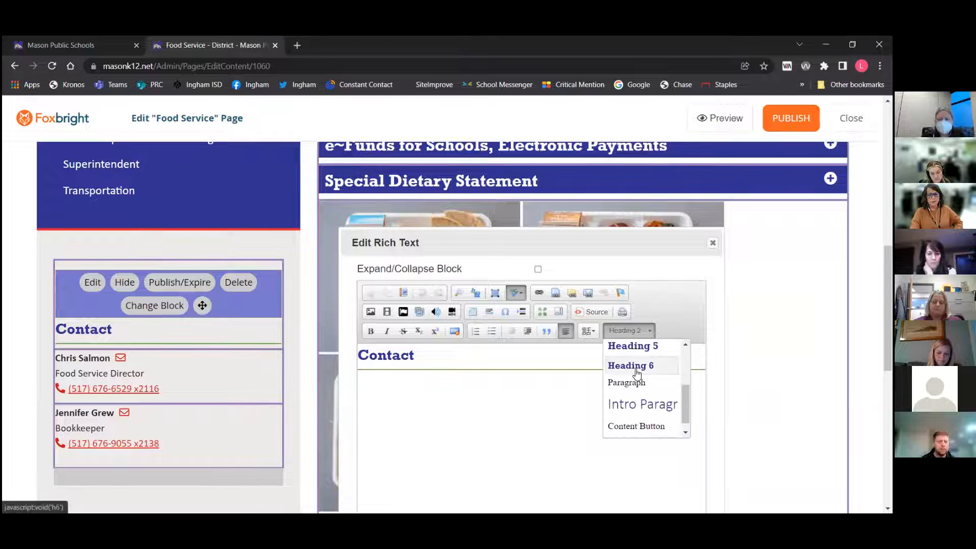
click(640, 416)
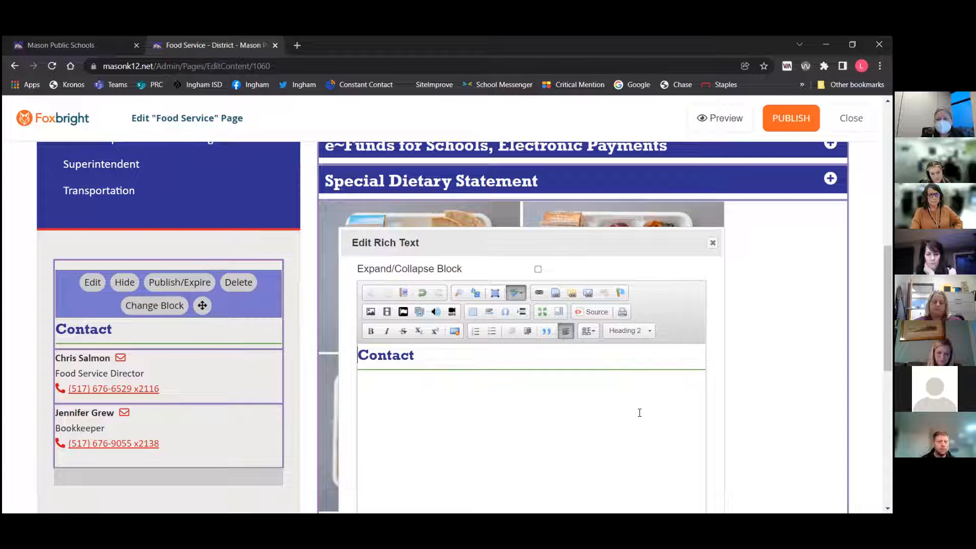
click(625, 331)
scroll(637, 390, down, 1)
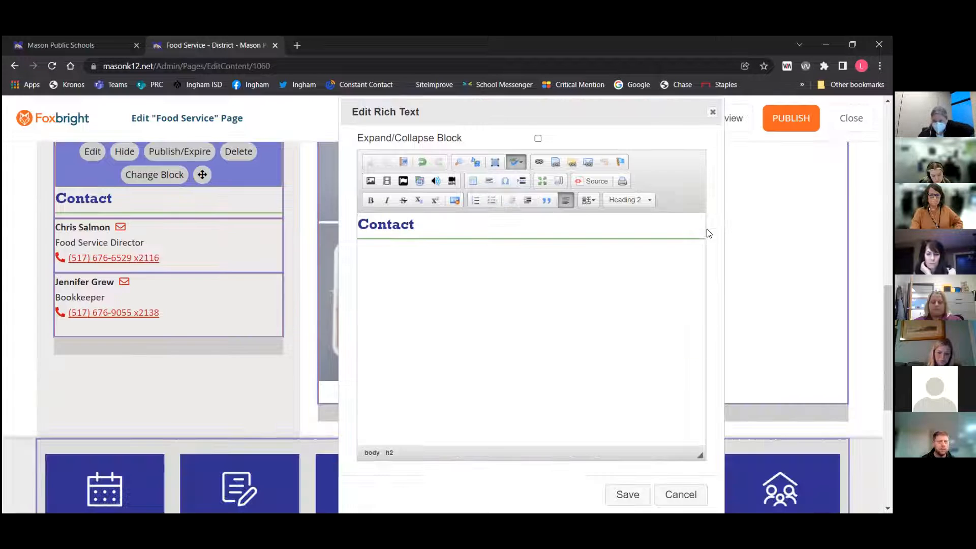
scroll(698, 224, down, 2)
click(712, 112)
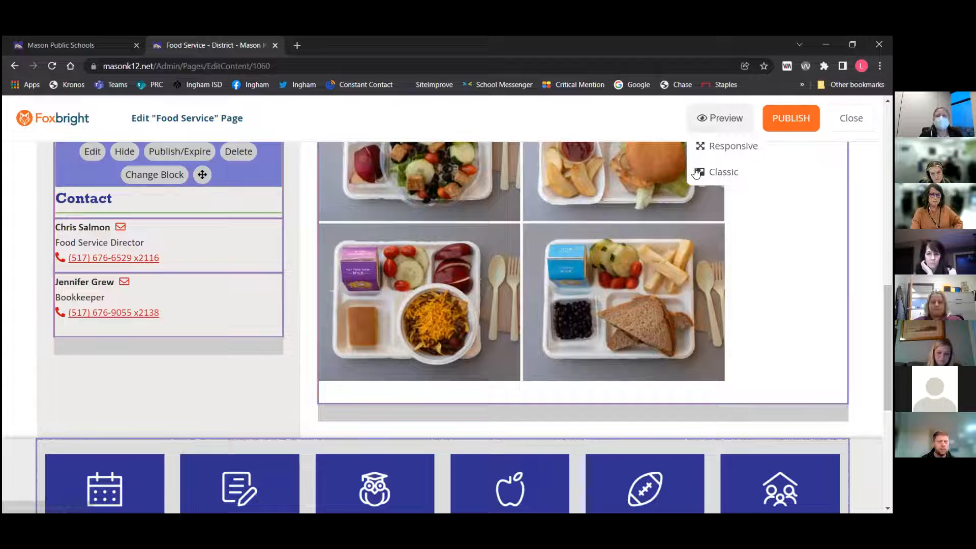
Add a new Rich Text Editor block beneath the Contact block in the sidebar
mouse_move(163, 333)
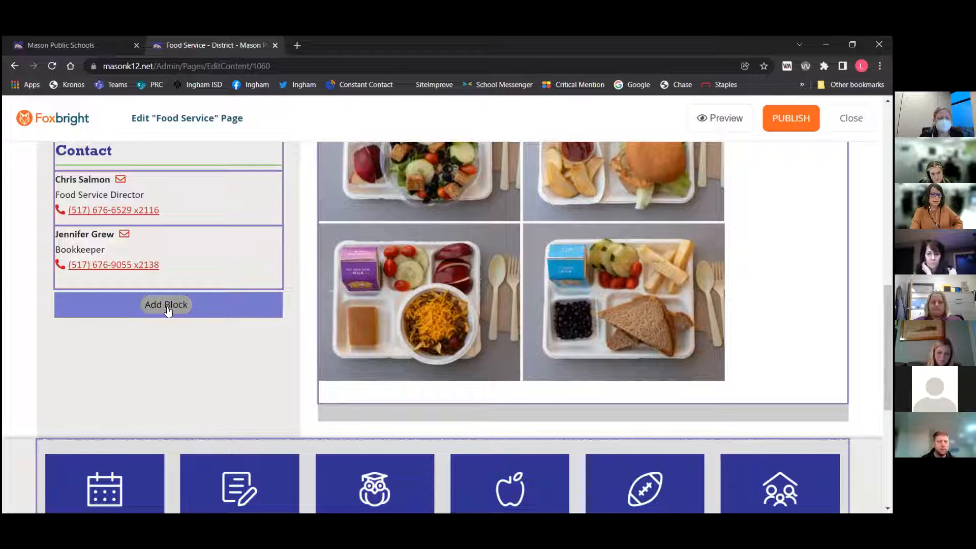
scroll(692, 299, up, 5)
scroll(691, 299, down, 7)
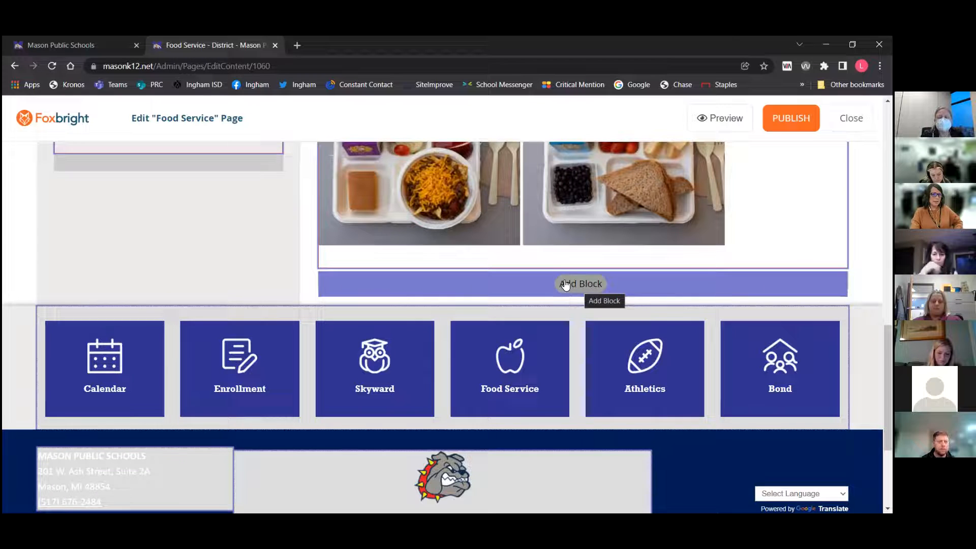
scroll(179, 172, up, 1)
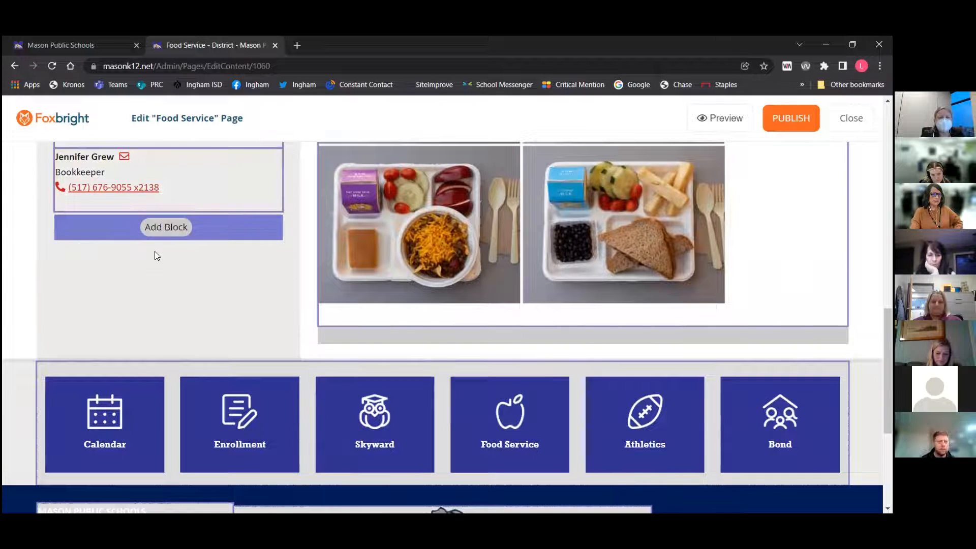
click(166, 227)
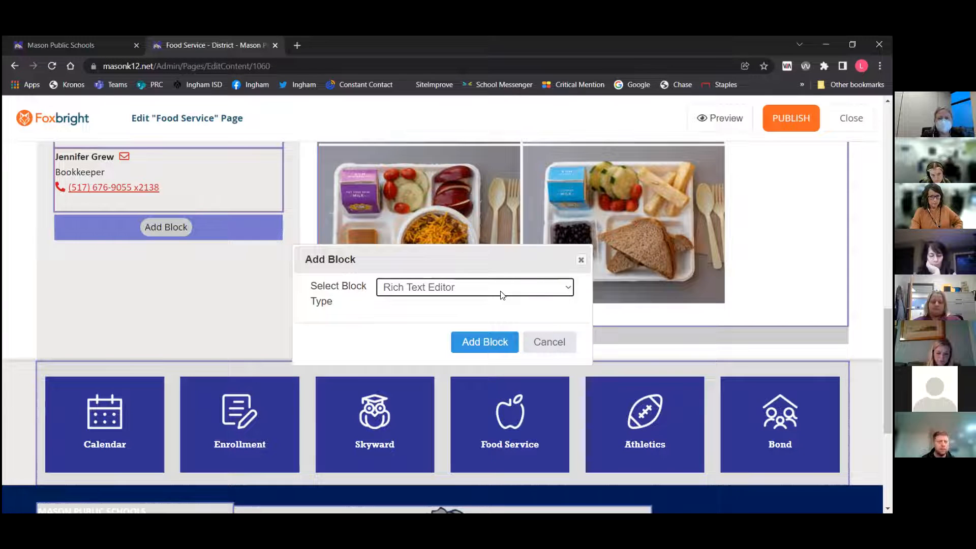
click(488, 342)
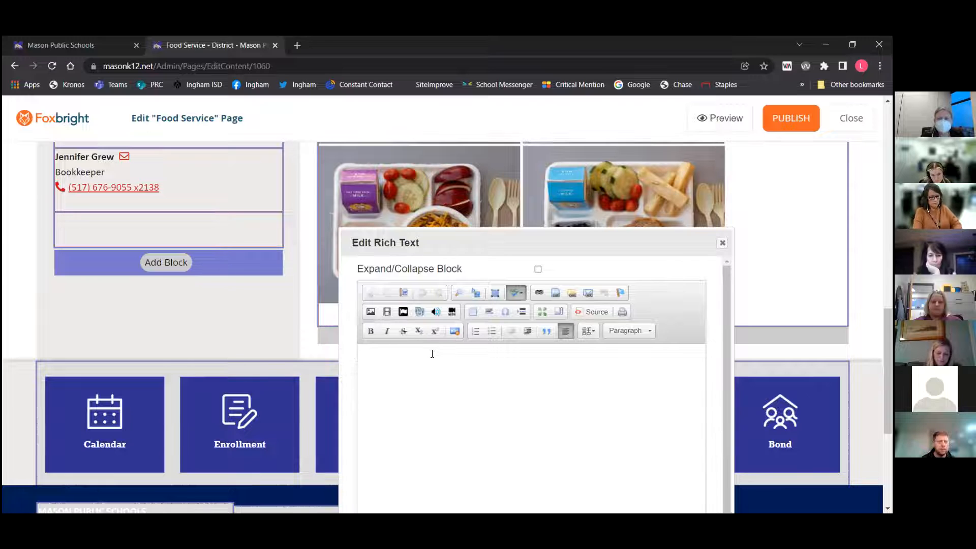
Enter the text "Annual Reports" in the new sidebar rich text block and save it
text(Annual Reports)
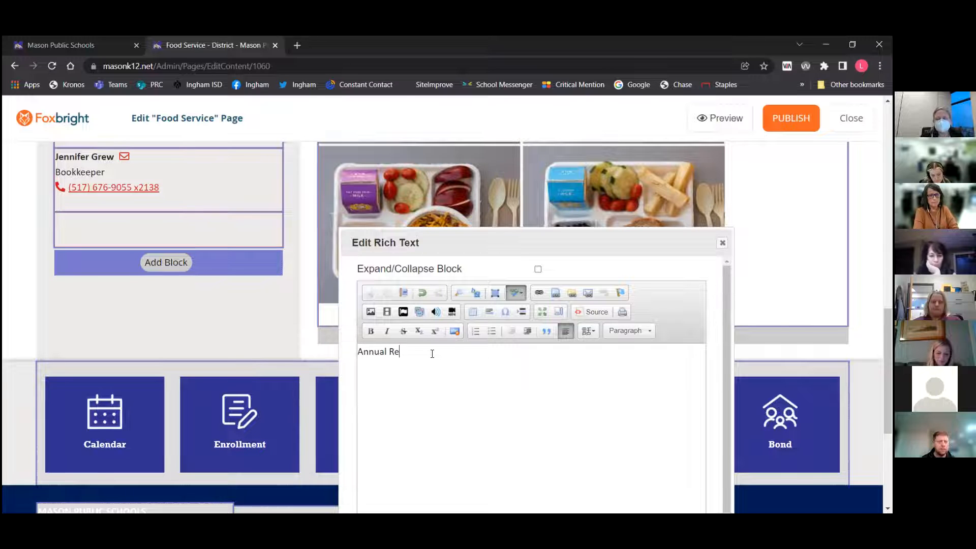
drag(431, 353, 357, 353)
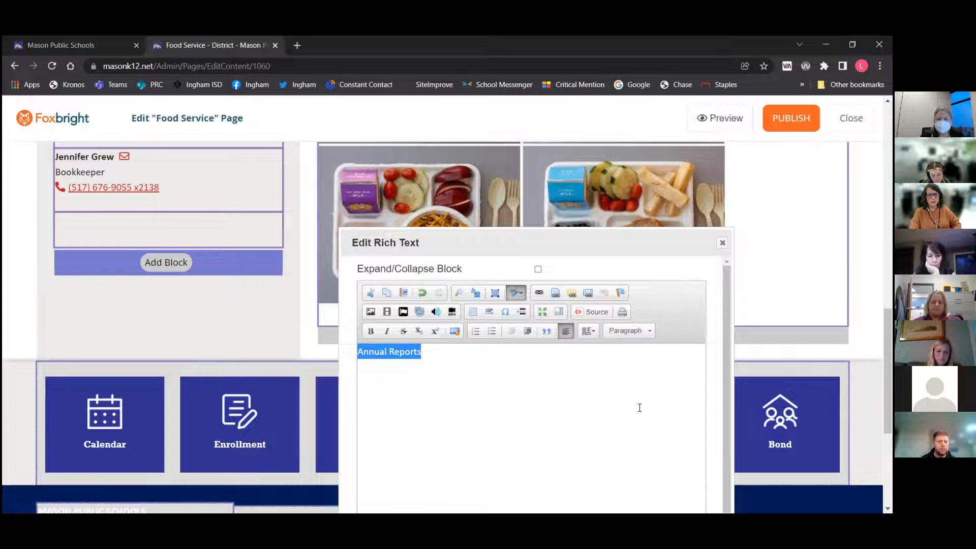
scroll(636, 410, down, 1)
scroll(743, 395, down, 1)
scroll(743, 395, down, 2)
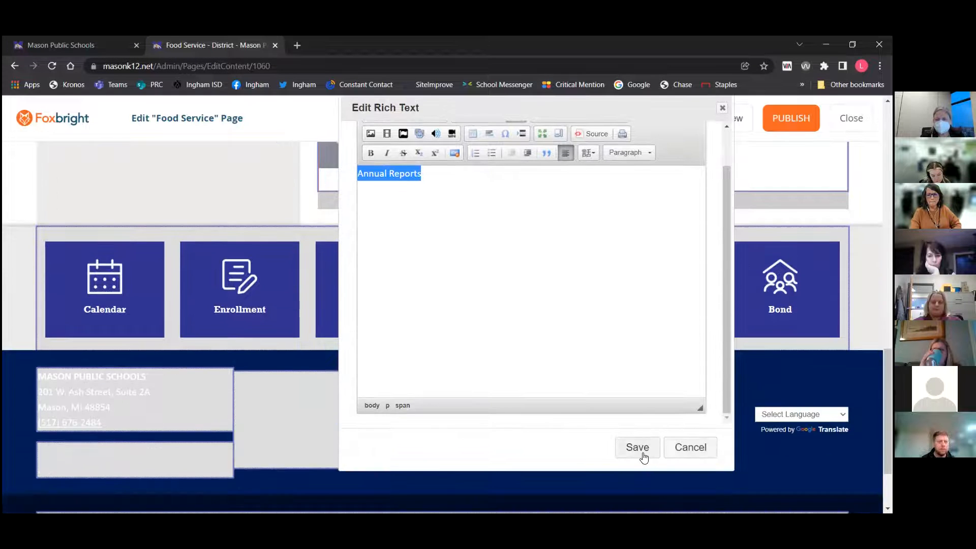
click(638, 451)
Delete the Annual Reports block from the sidebar, confirming the deletion
scroll(374, 310, up, 3)
scroll(364, 270, up, 1)
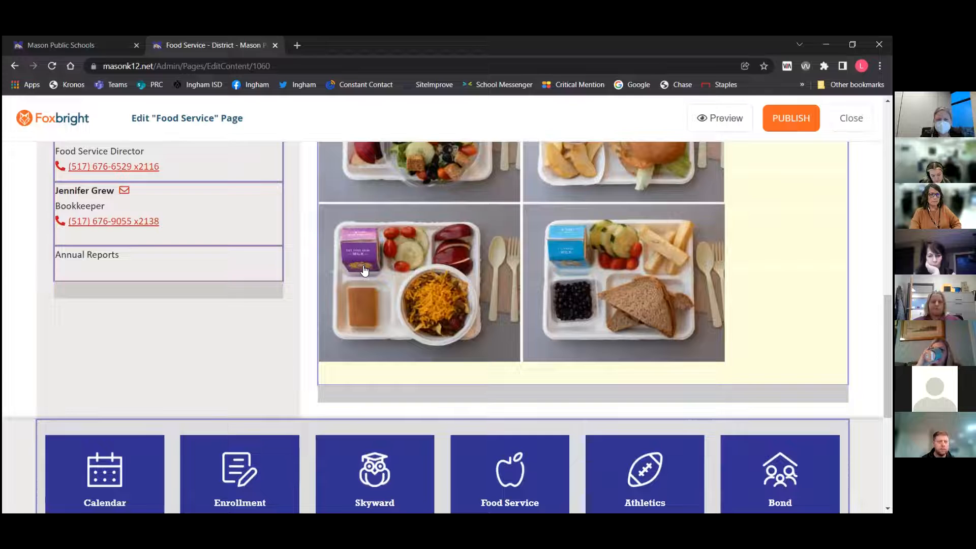
mouse_move(121, 334)
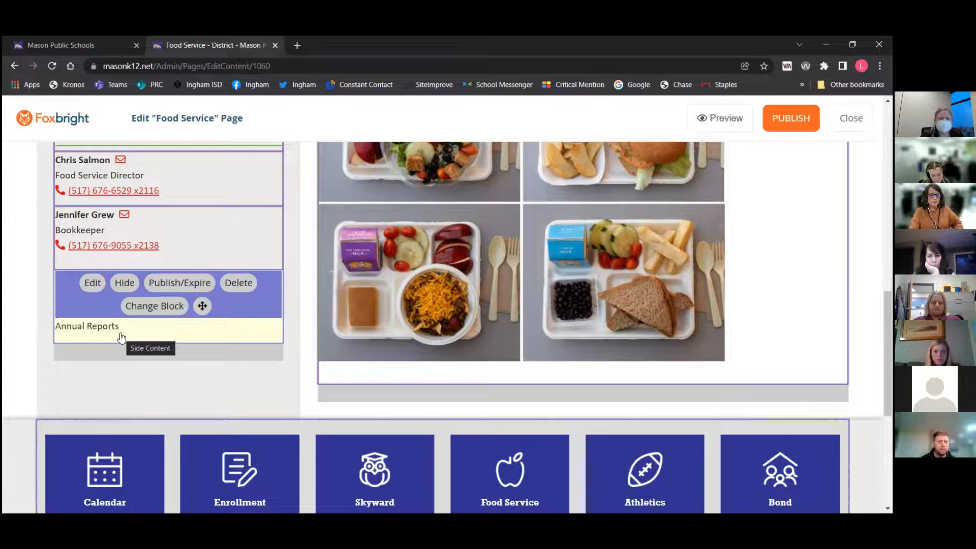
scroll(523, 424, down, 3)
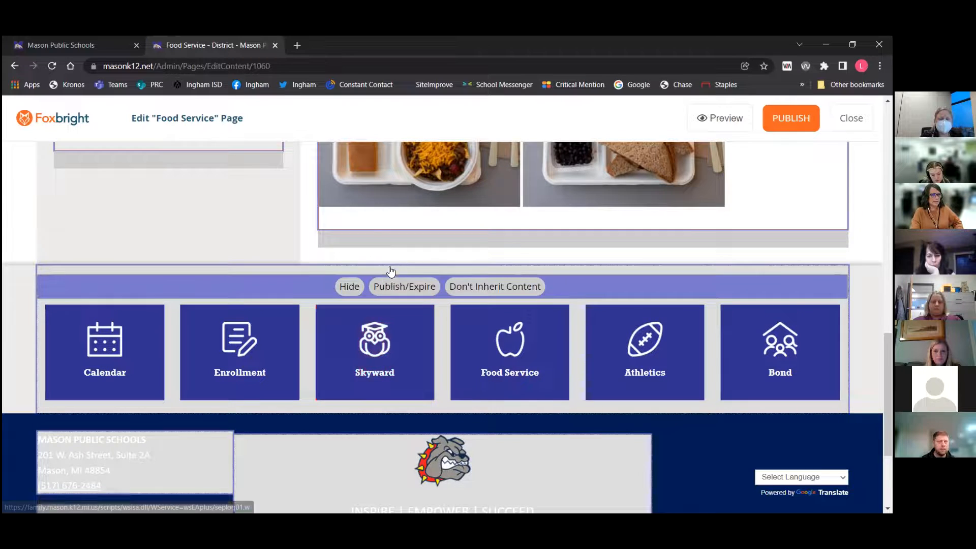
scroll(354, 215, up, 4)
scroll(354, 215, up, 3)
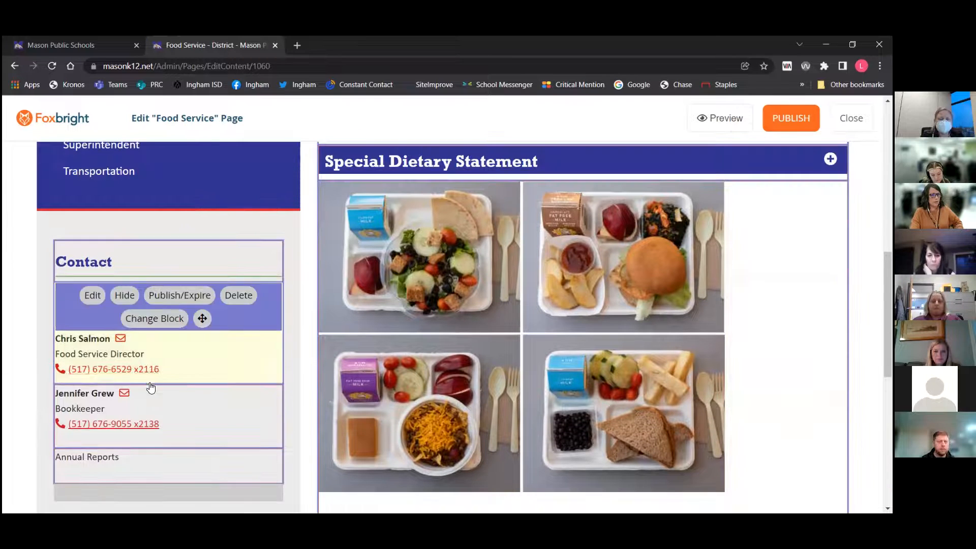
mouse_move(147, 417)
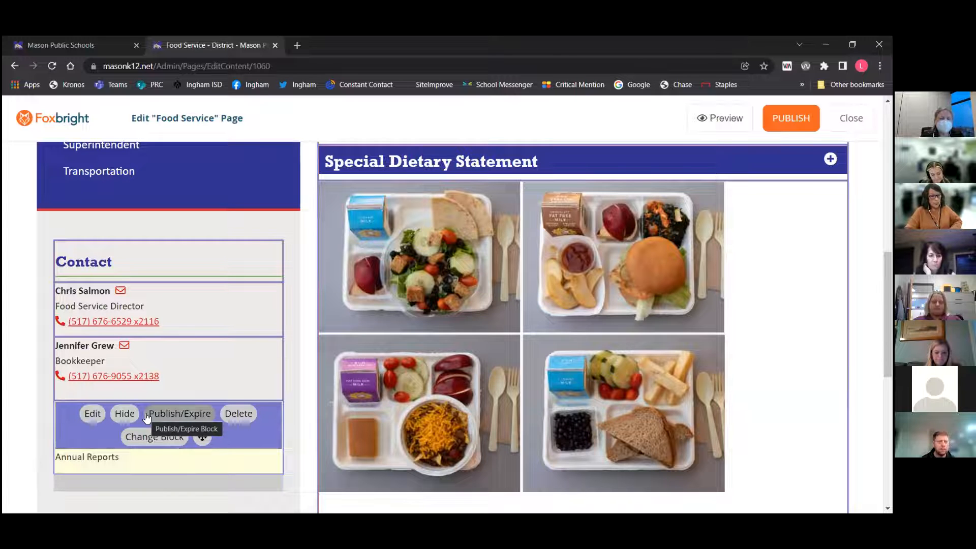
click(235, 413)
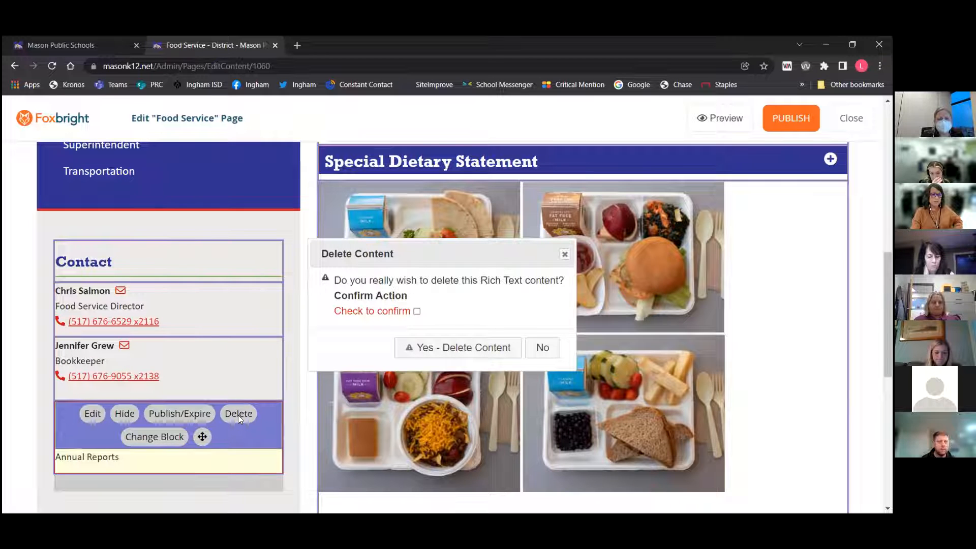
click(417, 312)
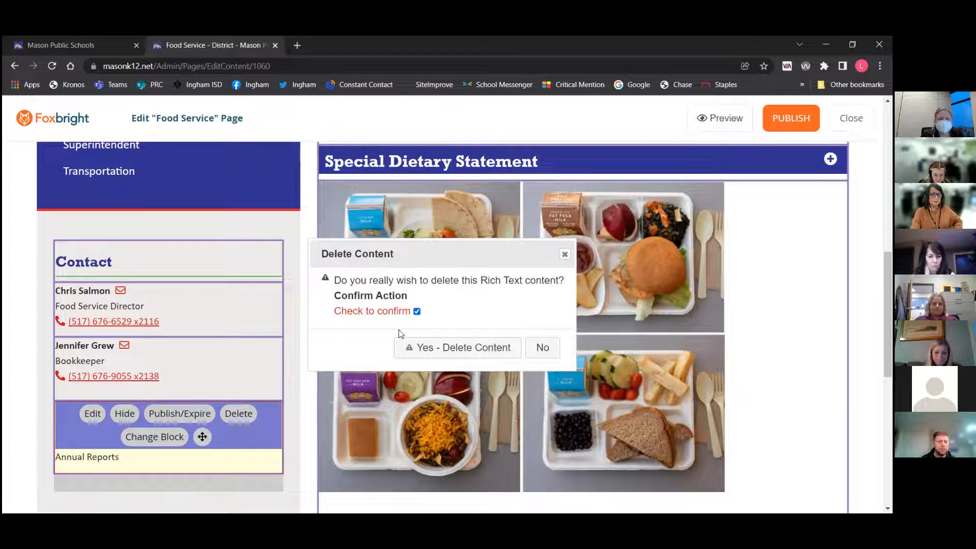
click(463, 353)
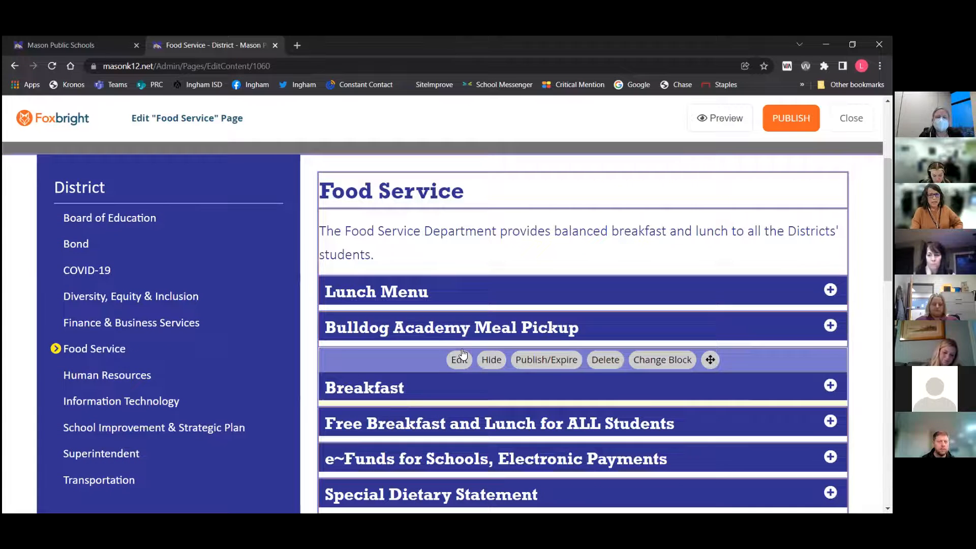
Open the editor of the Lunch Menu expandable block
click(459, 287)
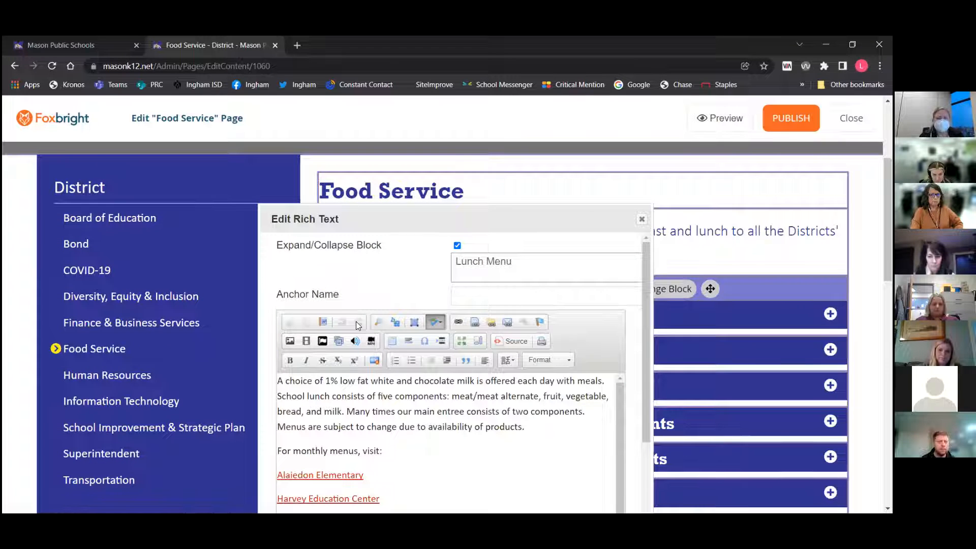
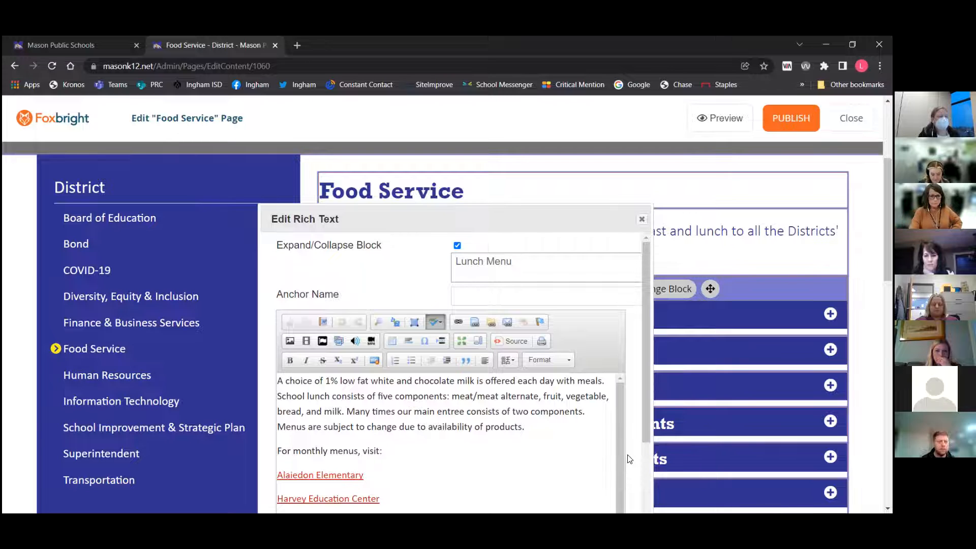
Scroll through the Lunch Menu block's content and close its editor
scroll(633, 373, down, 2)
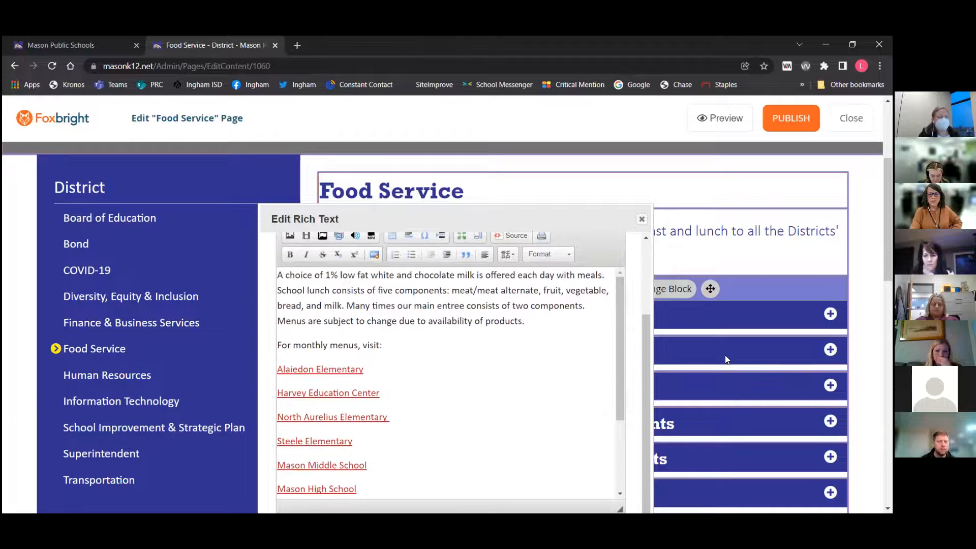
scroll(724, 354, down, 3)
click(556, 404)
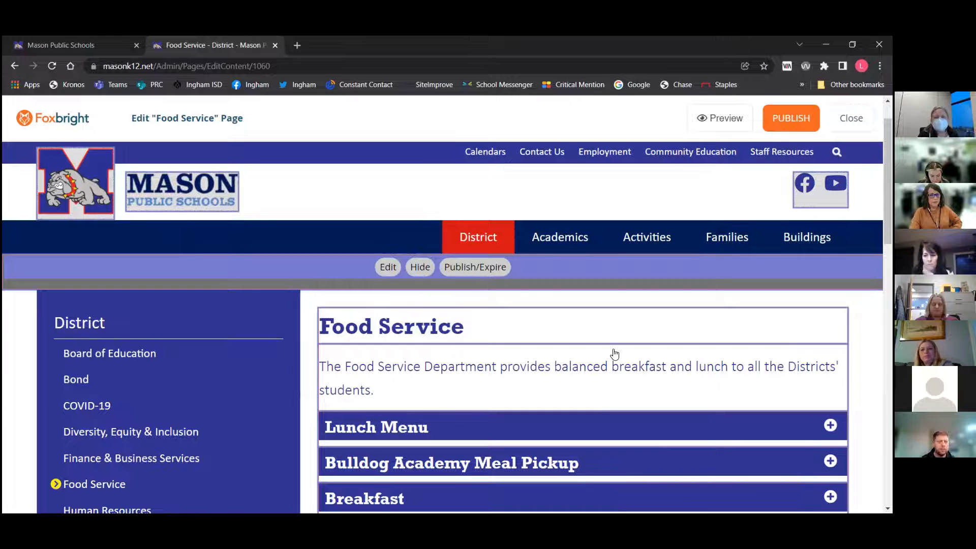
Open a Classic preview of the Food Service page
mouse_move(614, 354)
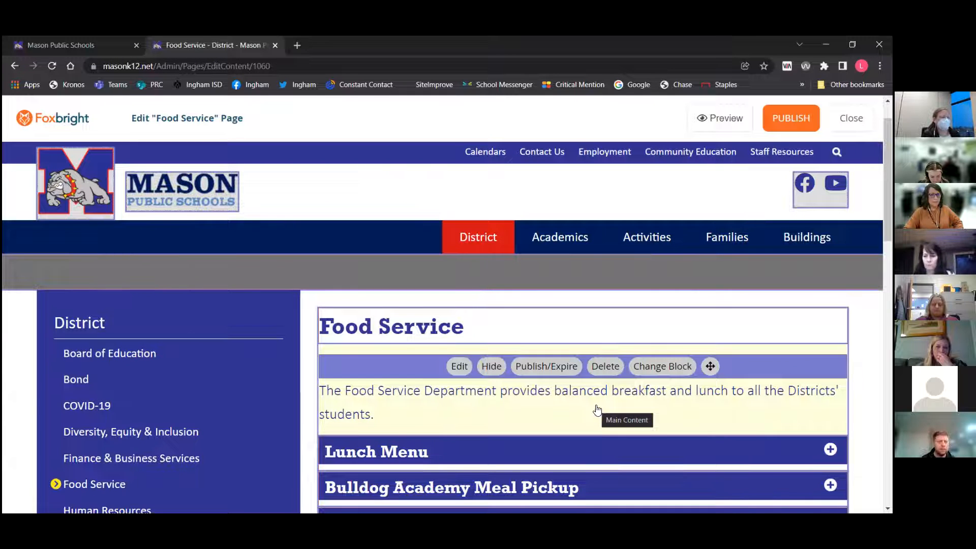
scroll(639, 404, down, 3)
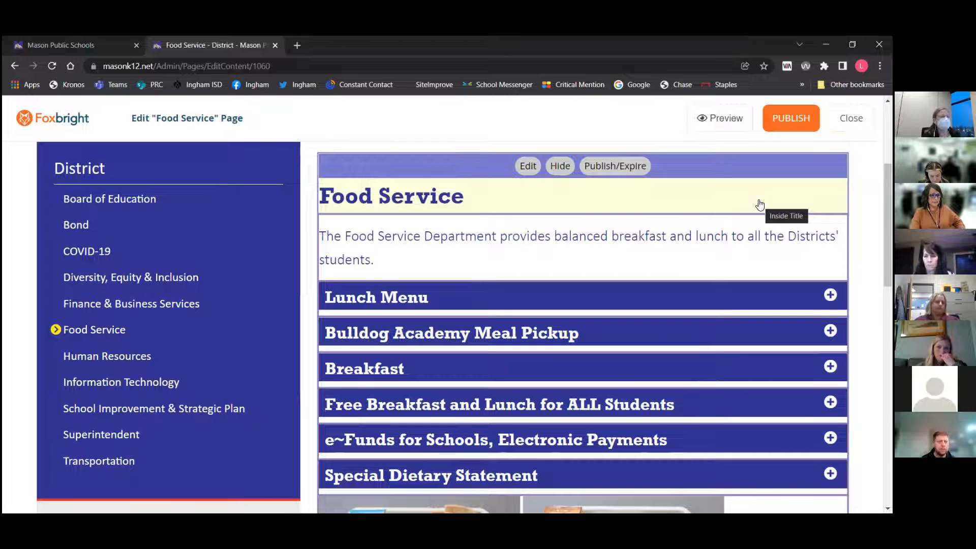
mouse_move(711, 325)
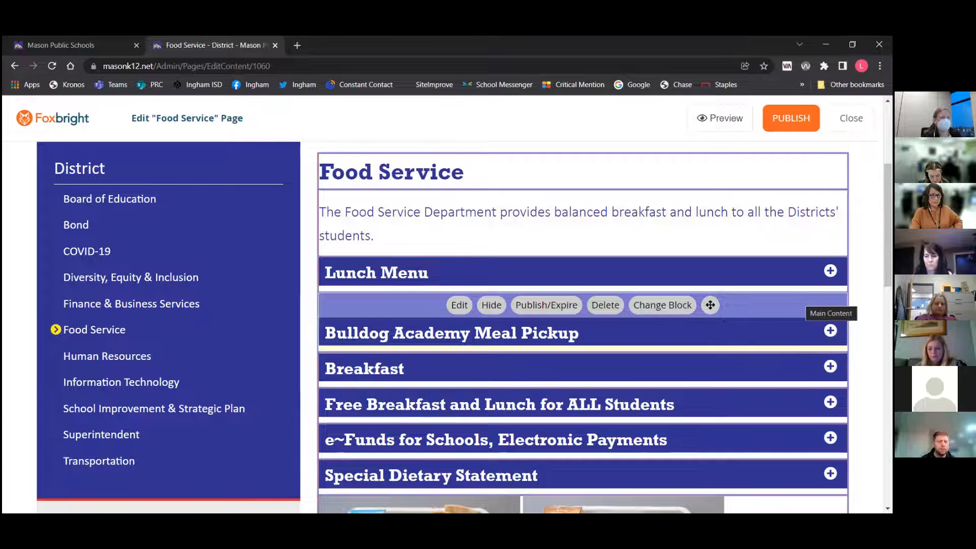
scroll(605, 436, up, 4)
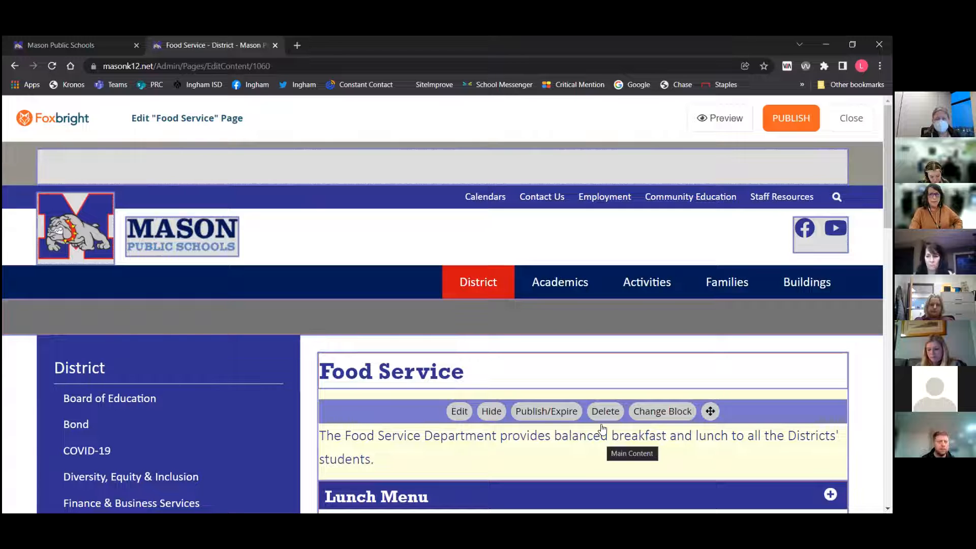
click(725, 118)
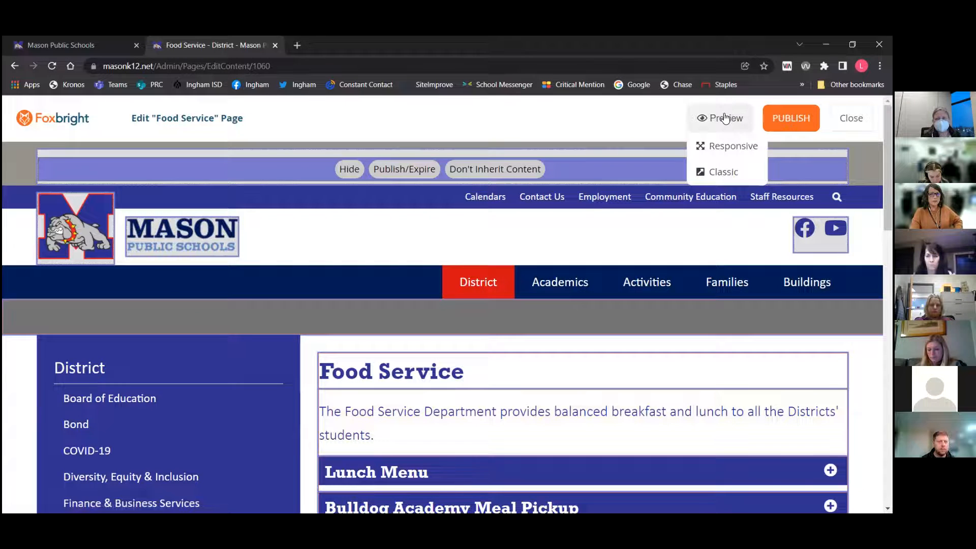
click(723, 172)
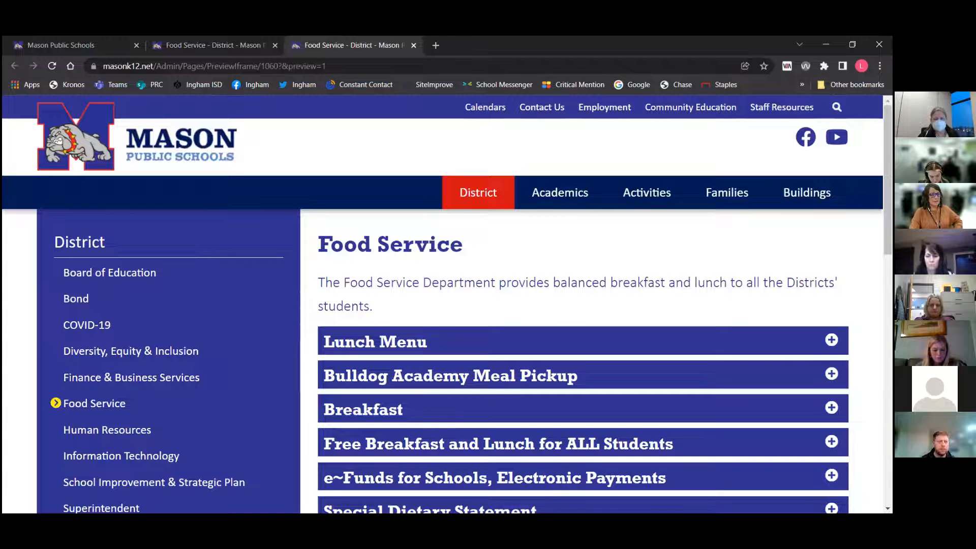
Scroll the preview, expand the Lunch Menu section, and close the preview tab
scroll(447, 305, down, 2)
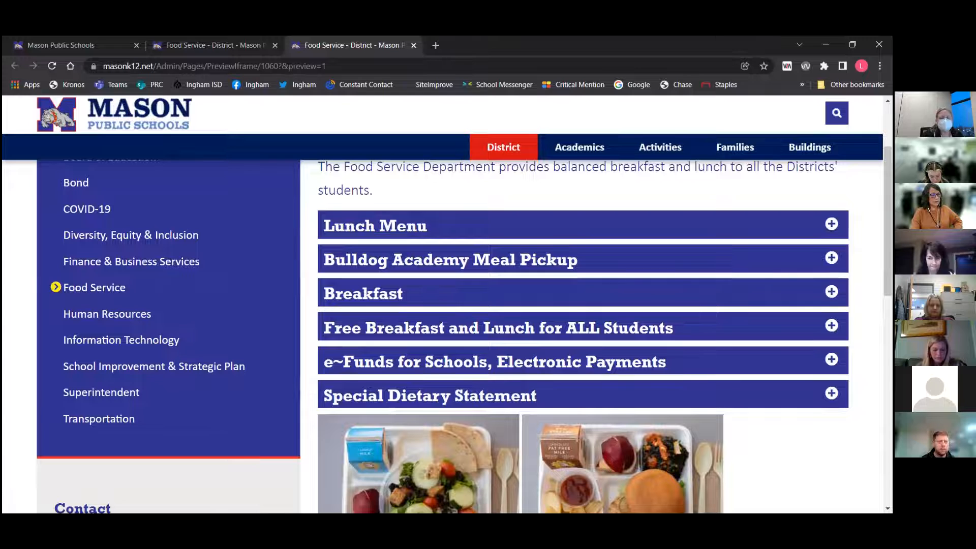
scroll(508, 224, down, 3)
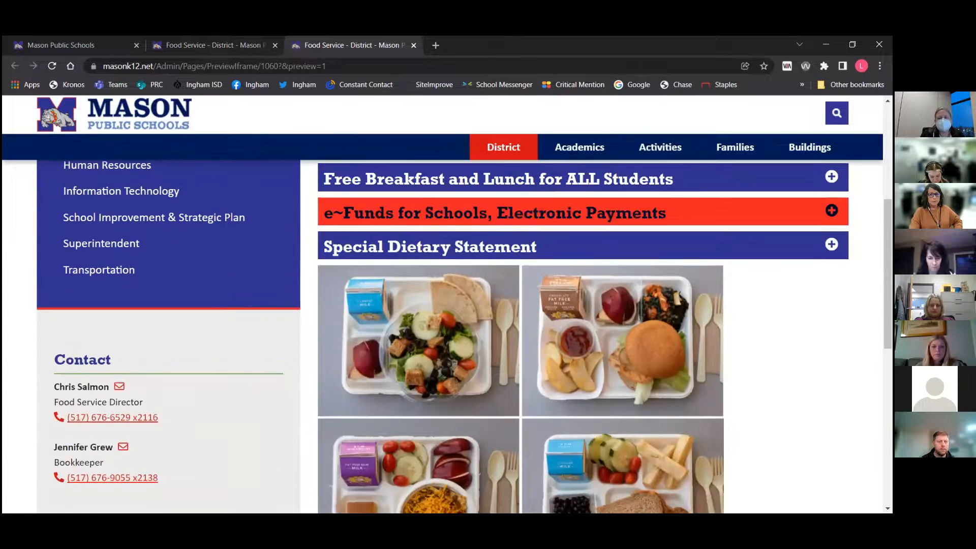
scroll(508, 223, down, 7)
scroll(509, 224, up, 10)
scroll(727, 304, up, 2)
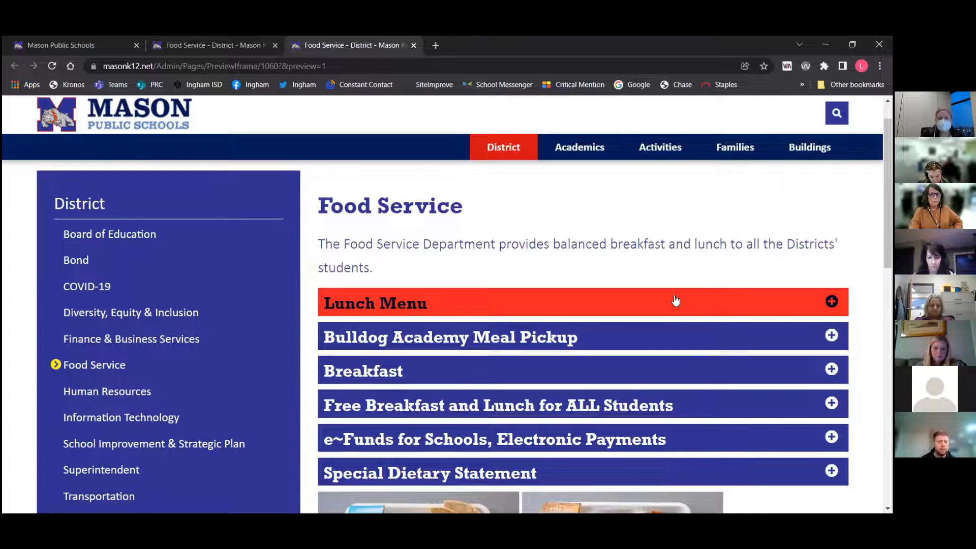
click(675, 301)
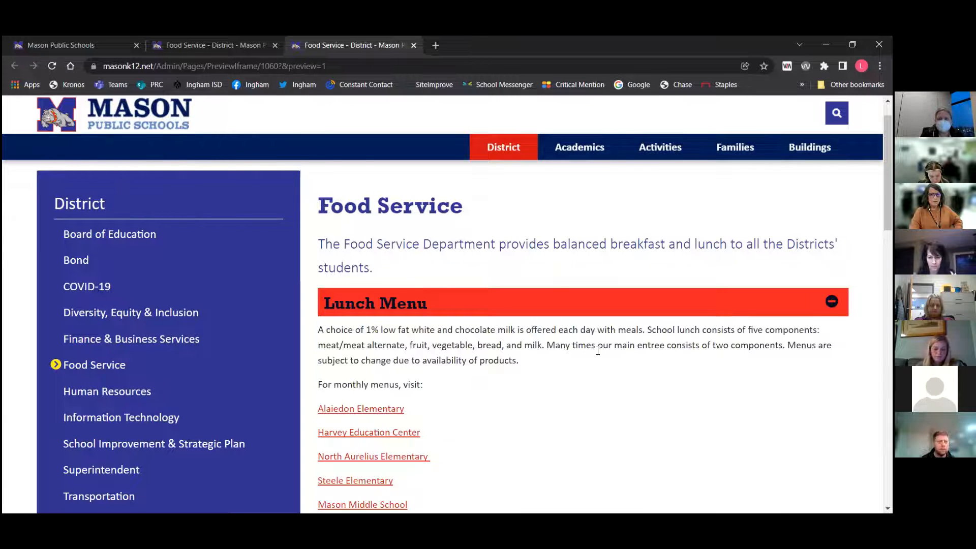
scroll(598, 353, down, 4)
scroll(595, 351, up, 5)
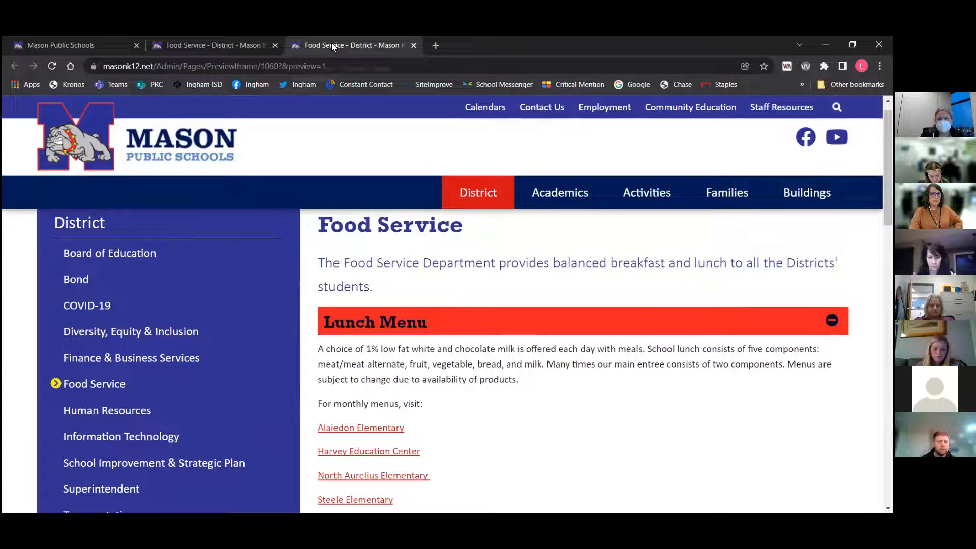
click(413, 45)
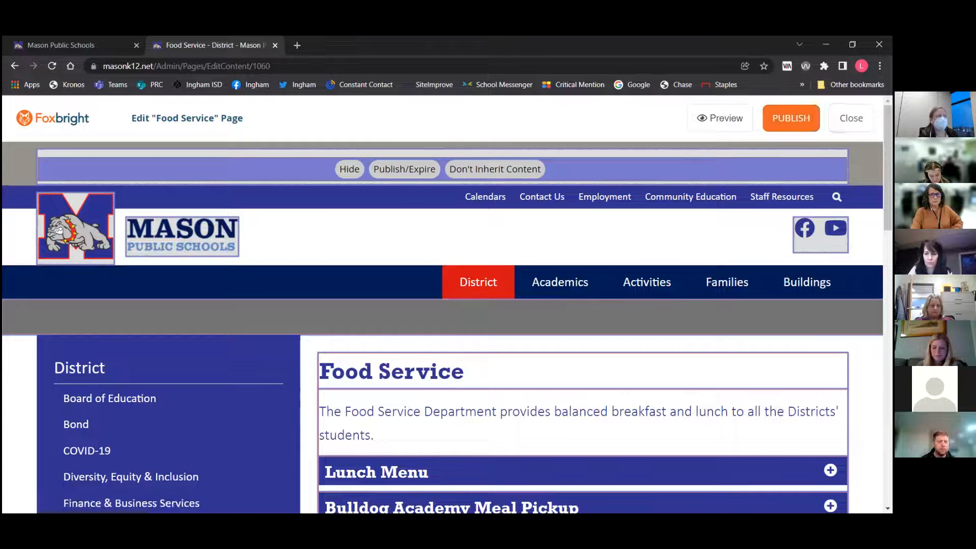
Close the page editor and open the Files section of the CMS
click(851, 117)
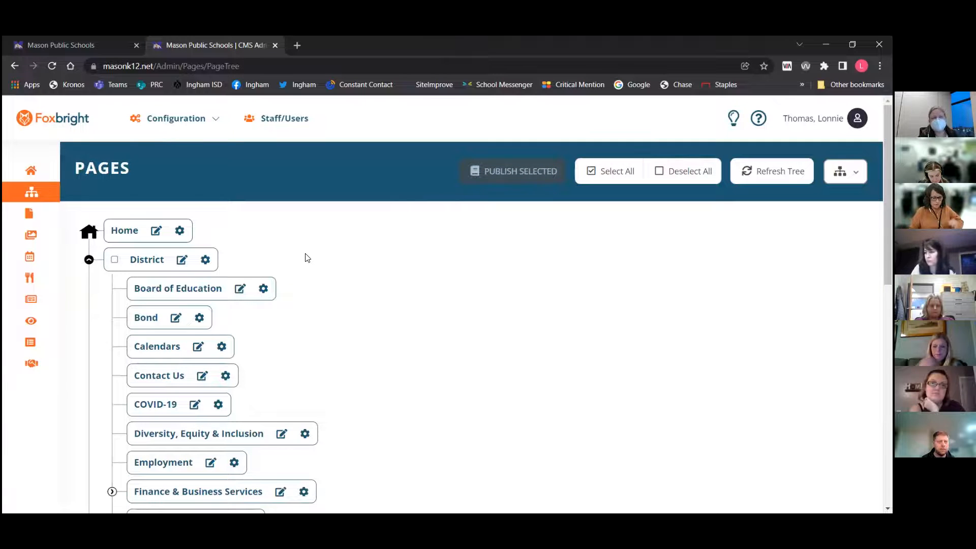
mouse_move(54, 214)
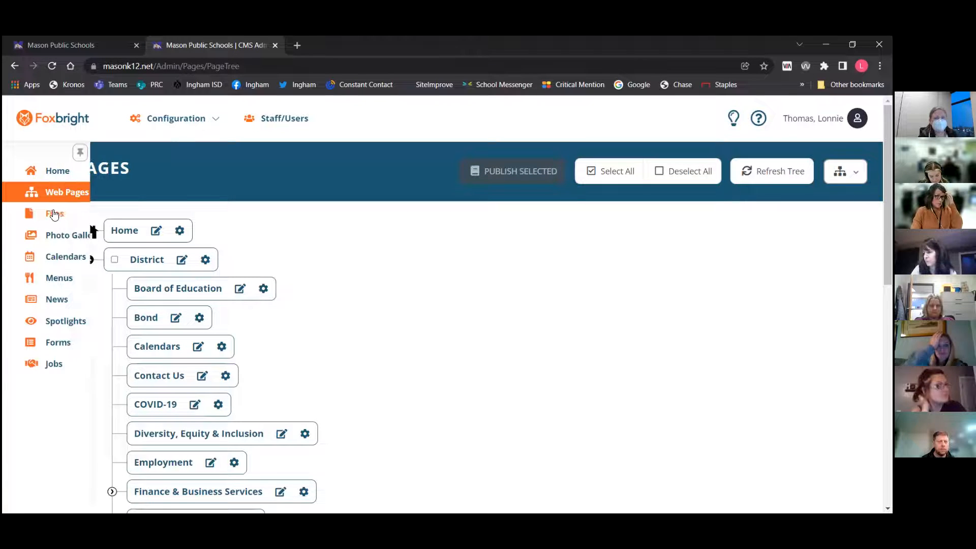
click(52, 214)
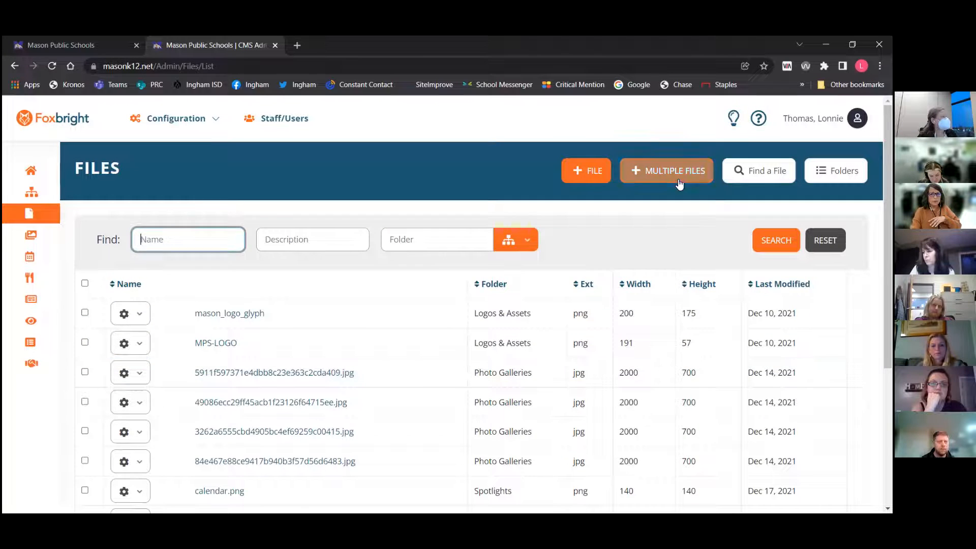
click(679, 181)
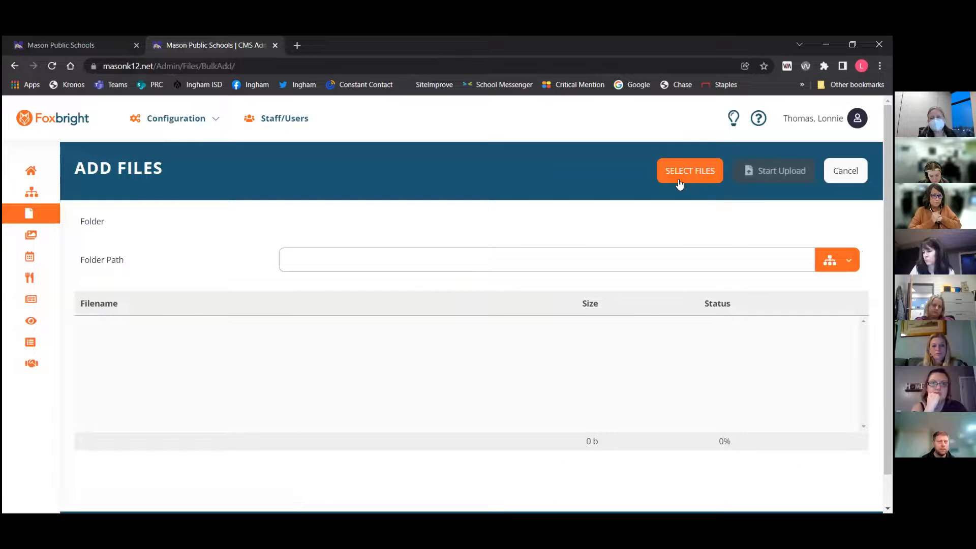
click(680, 180)
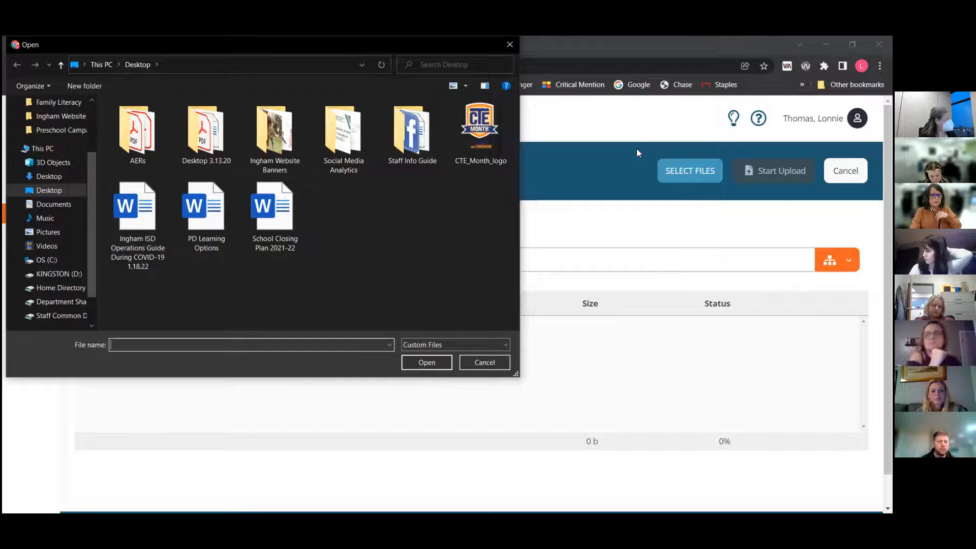
click(481, 364)
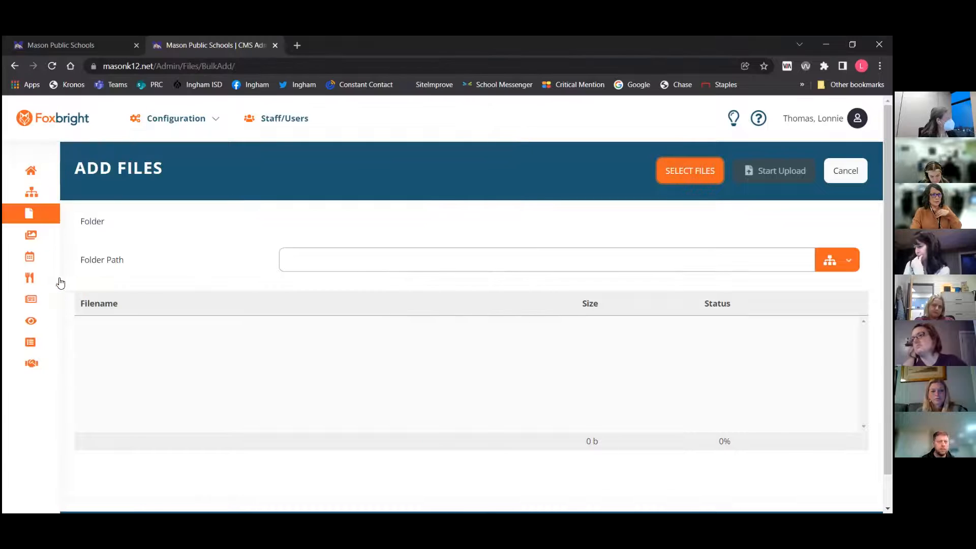
Open the edit page of the mason_logo_glyph file and examine its name and current image
mouse_move(58, 226)
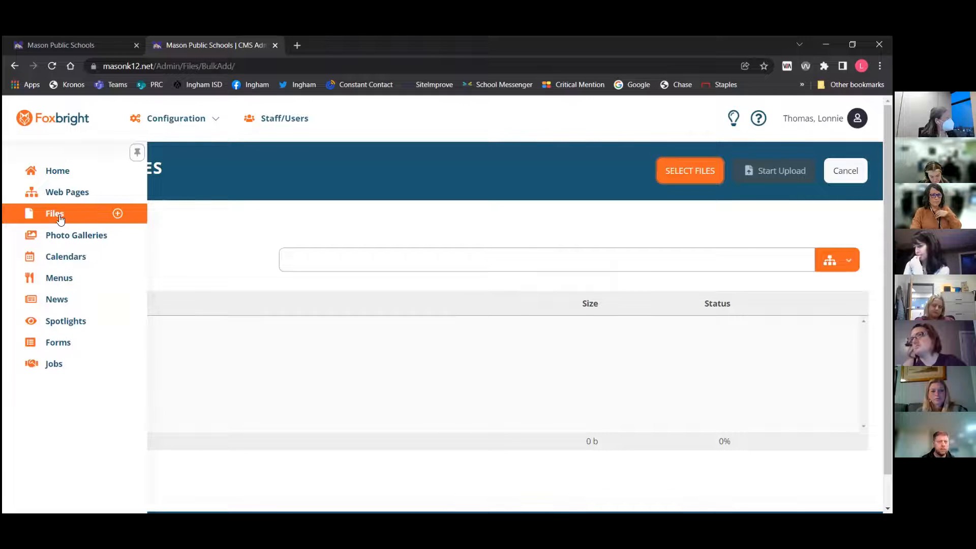
click(55, 215)
click(131, 313)
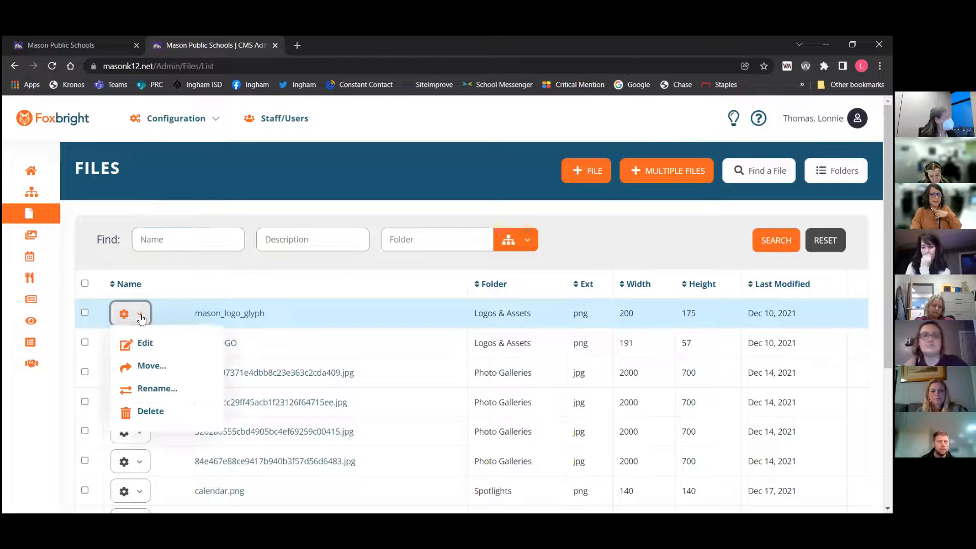
click(152, 344)
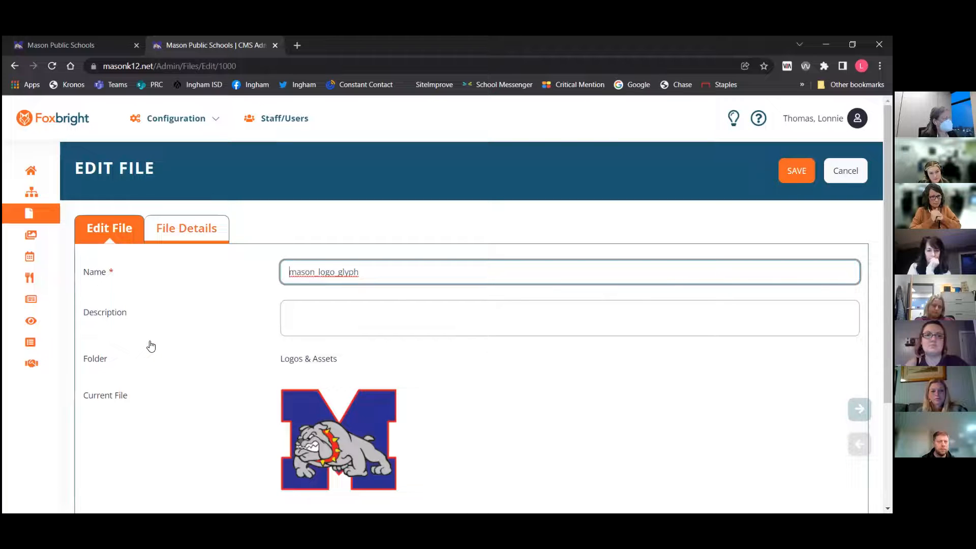
scroll(353, 359, down, 3)
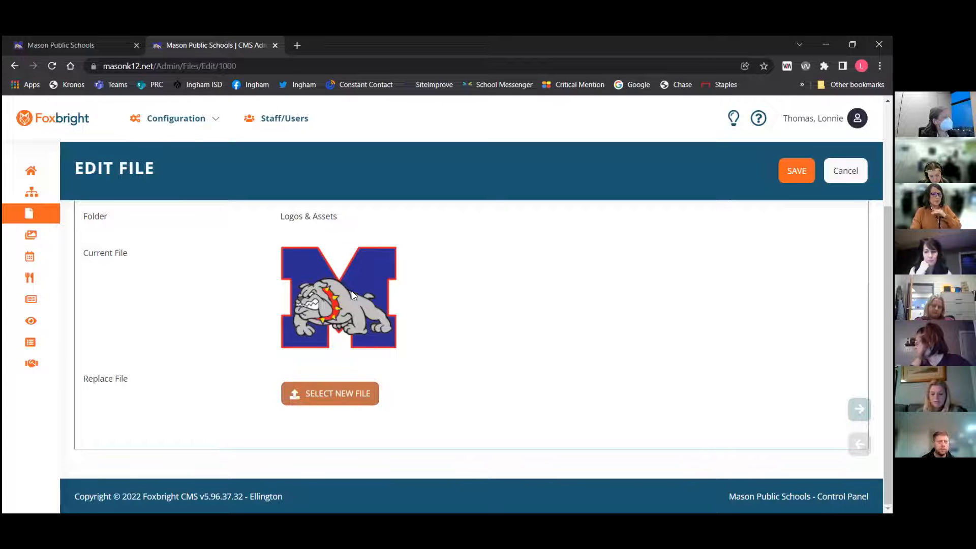
scroll(342, 284, up, 3)
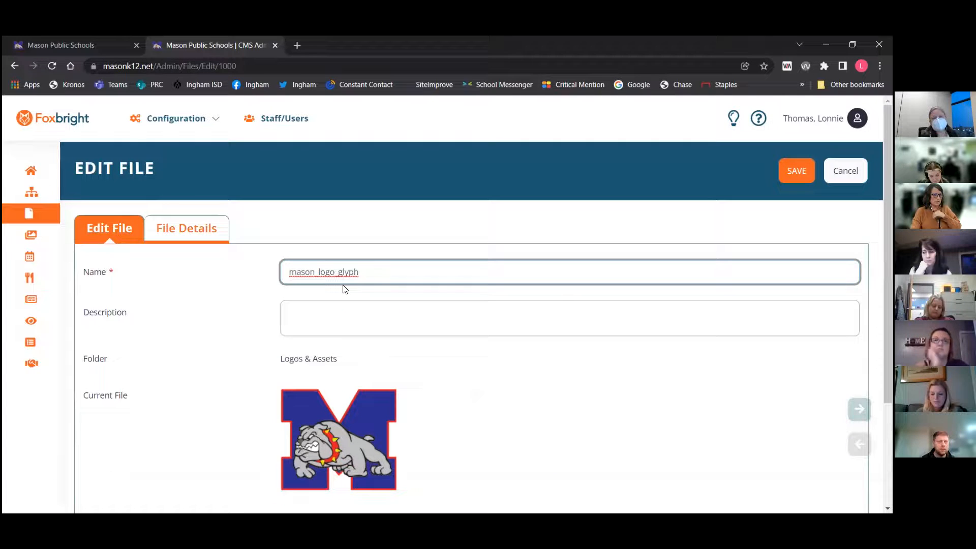
drag(368, 277, 296, 274)
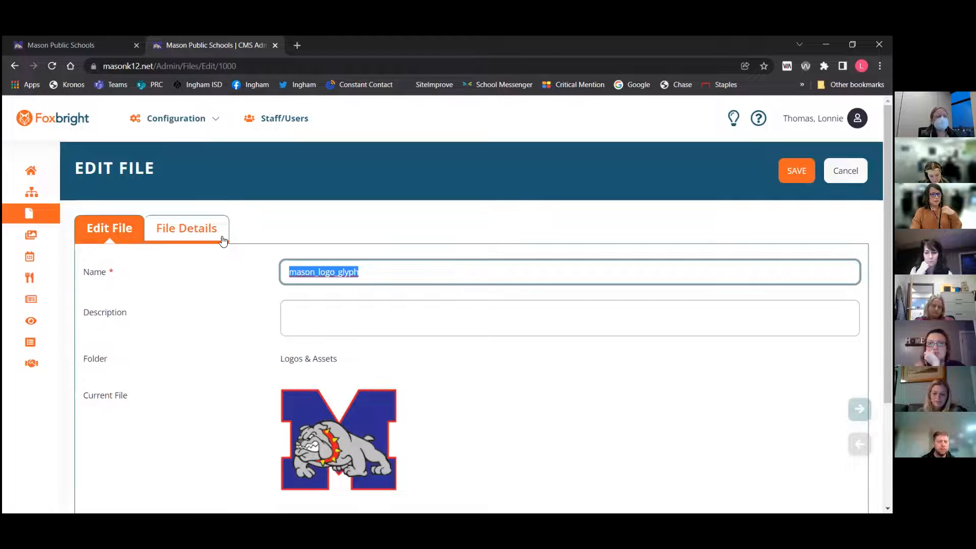
Open the Photo Galleries list
mouse_move(57, 213)
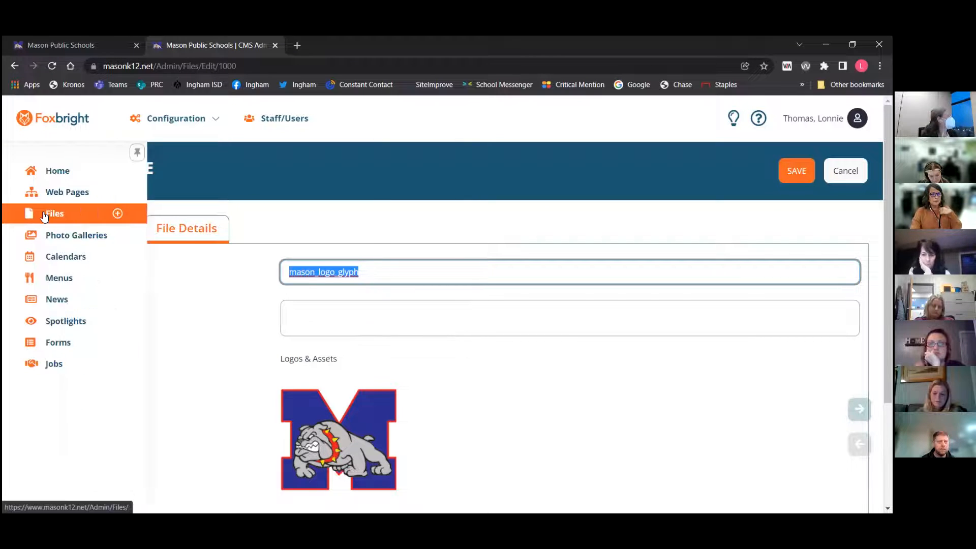
click(62, 237)
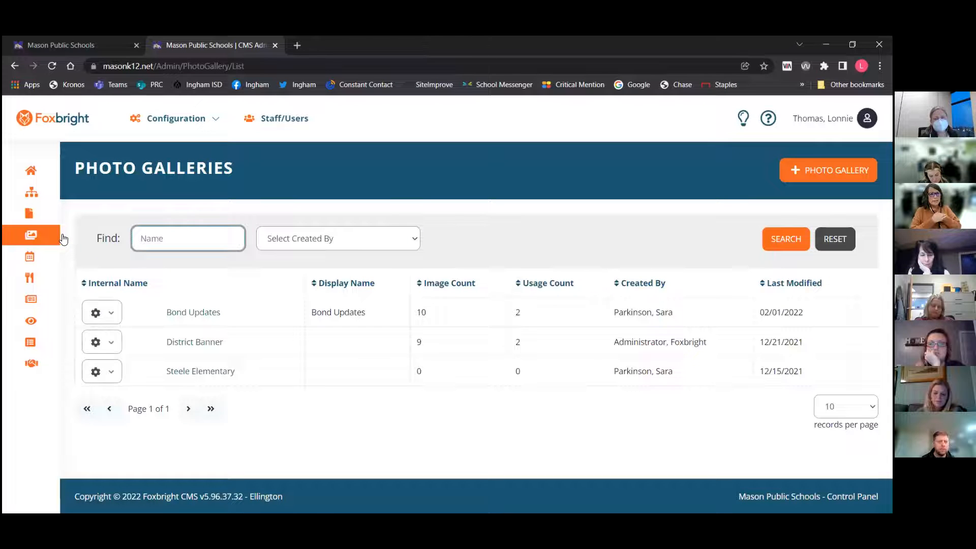
Switch to the public site tab and view the Bond page's photo gallery
click(76, 45)
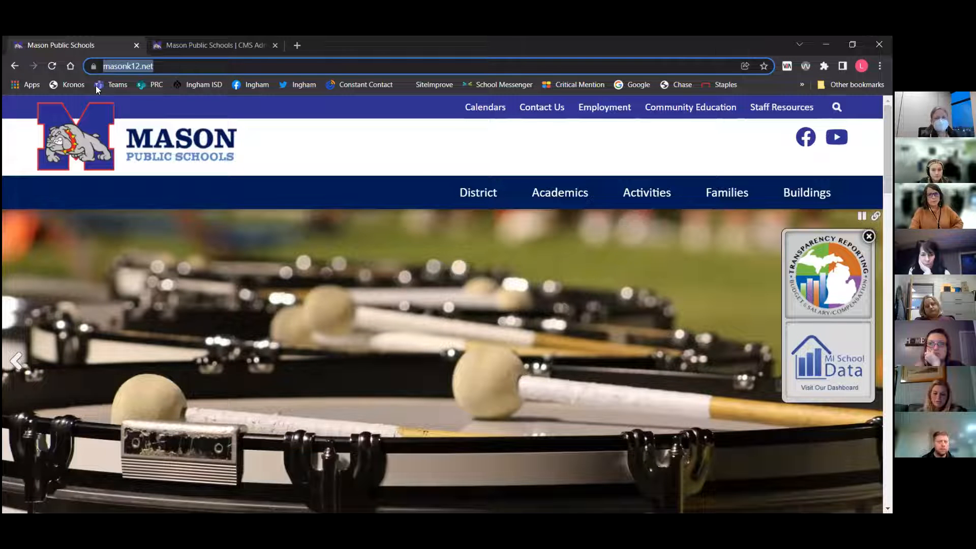
mouse_move(489, 196)
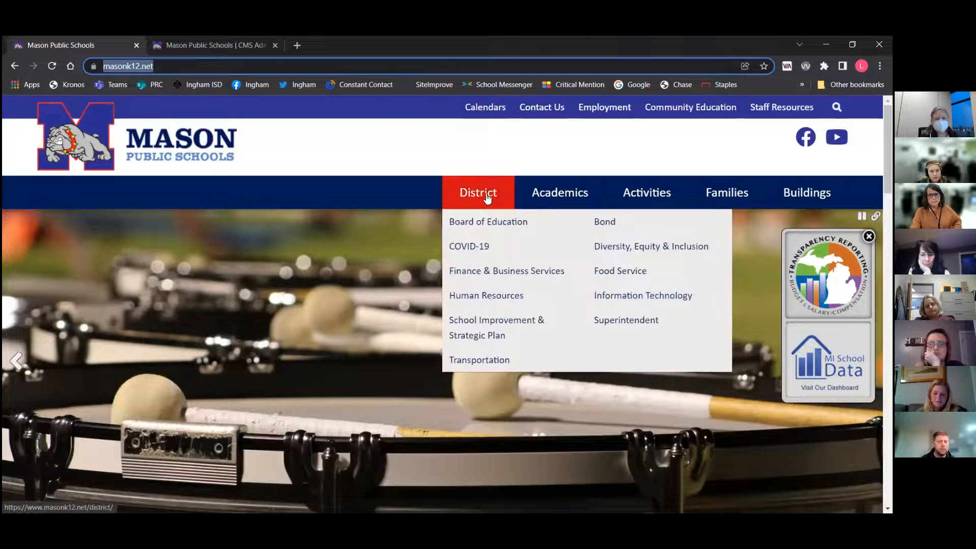
click(608, 230)
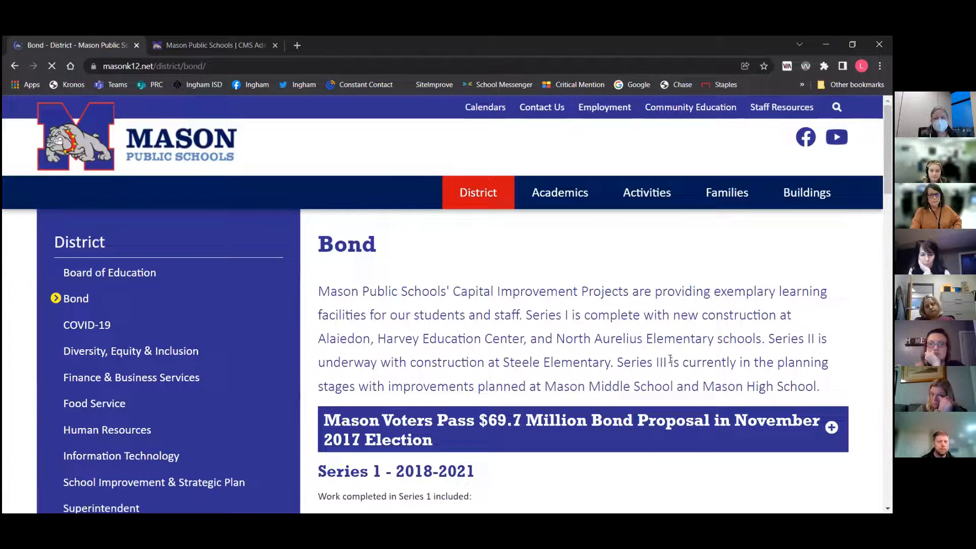
scroll(675, 349, down, 10)
scroll(675, 350, down, 3)
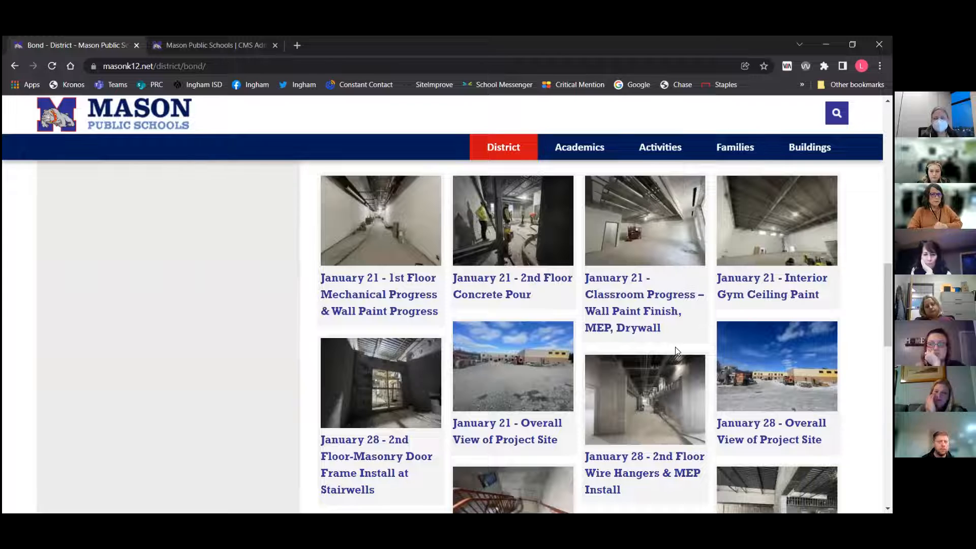
Return to the CMS tab, open the Web Pages tree and toggle the District branch
click(209, 42)
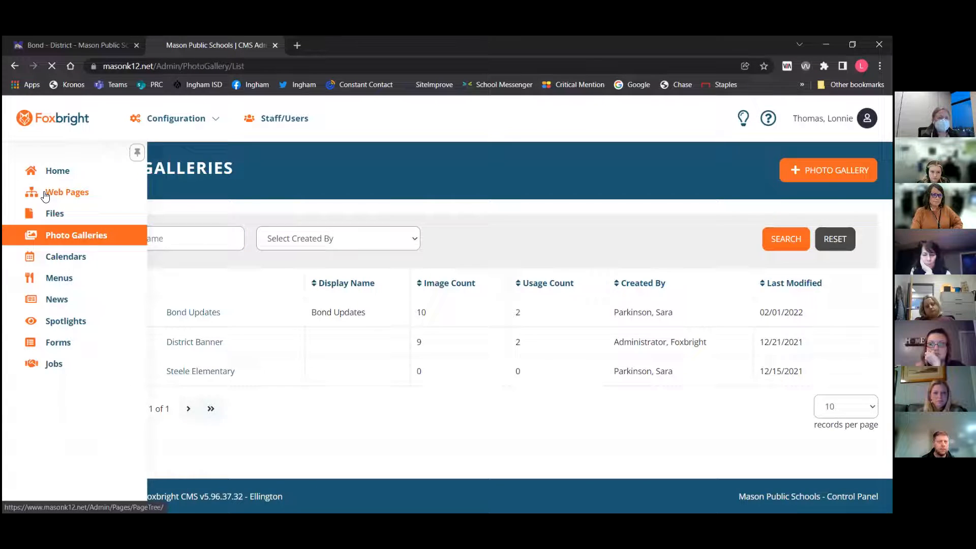
click(45, 194)
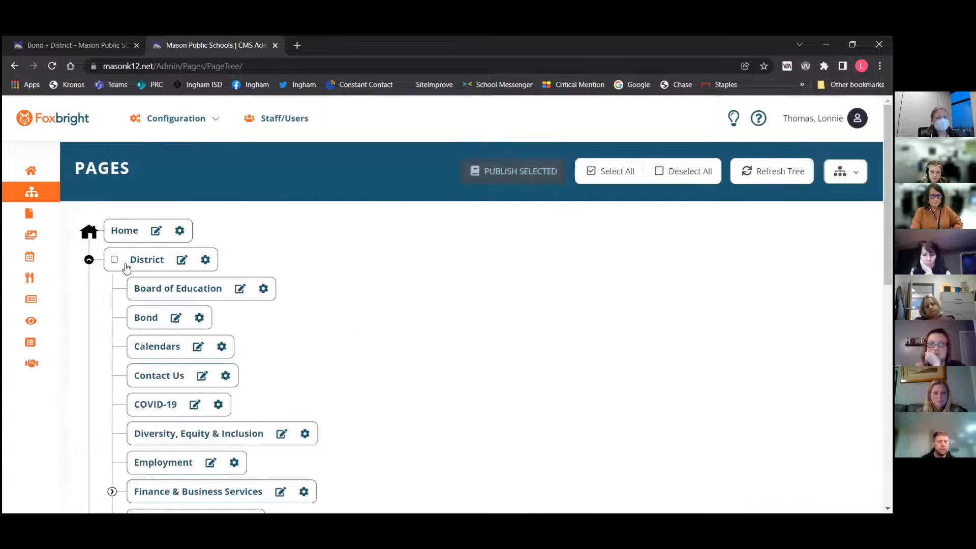
click(89, 259)
click(89, 260)
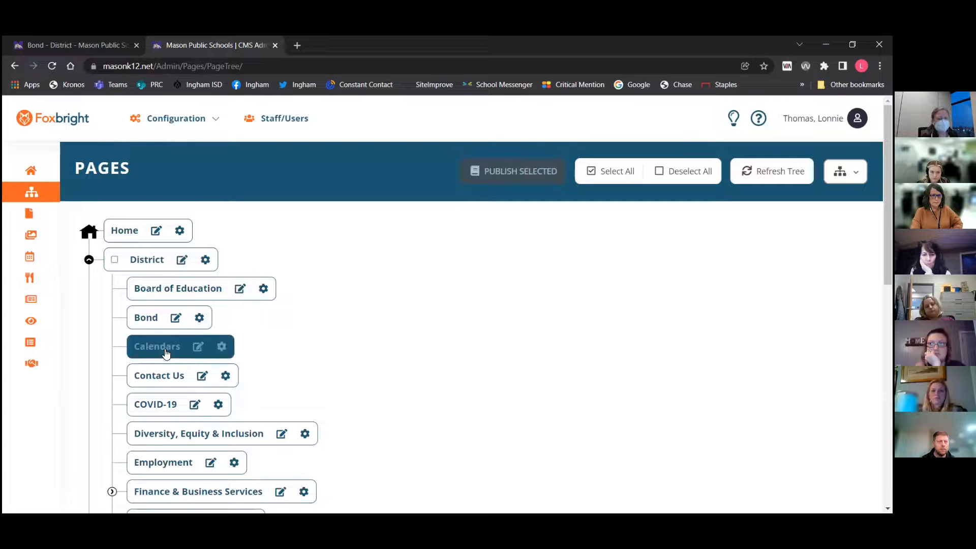
Open the Bond page for editing and change its photo gallery block to a Slideshow using the Bond Updates gallery
click(153, 322)
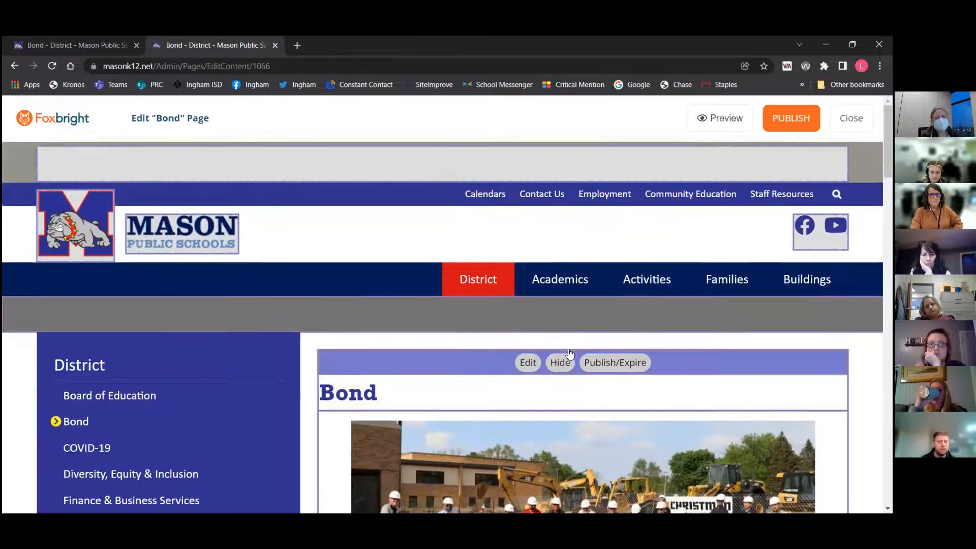
scroll(570, 354, down, 10)
scroll(570, 354, down, 7)
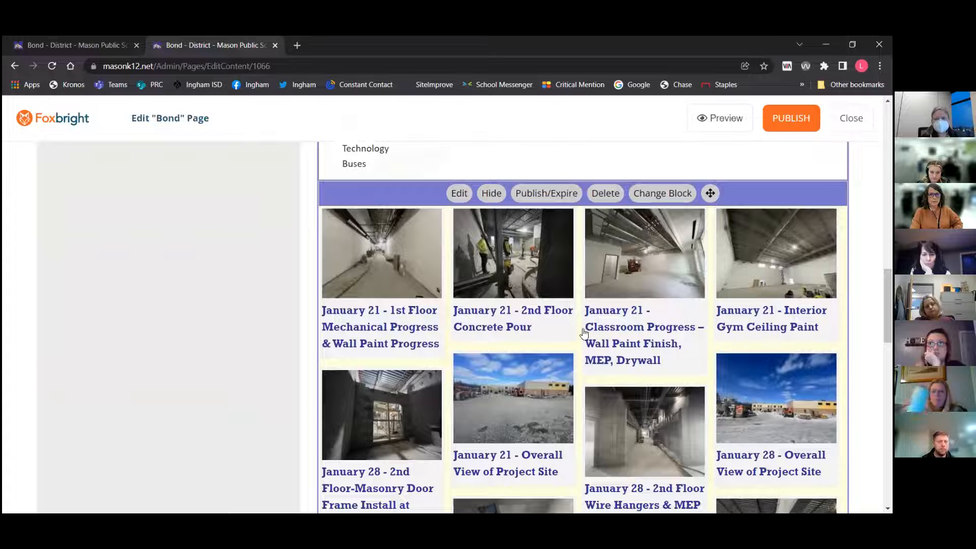
click(663, 193)
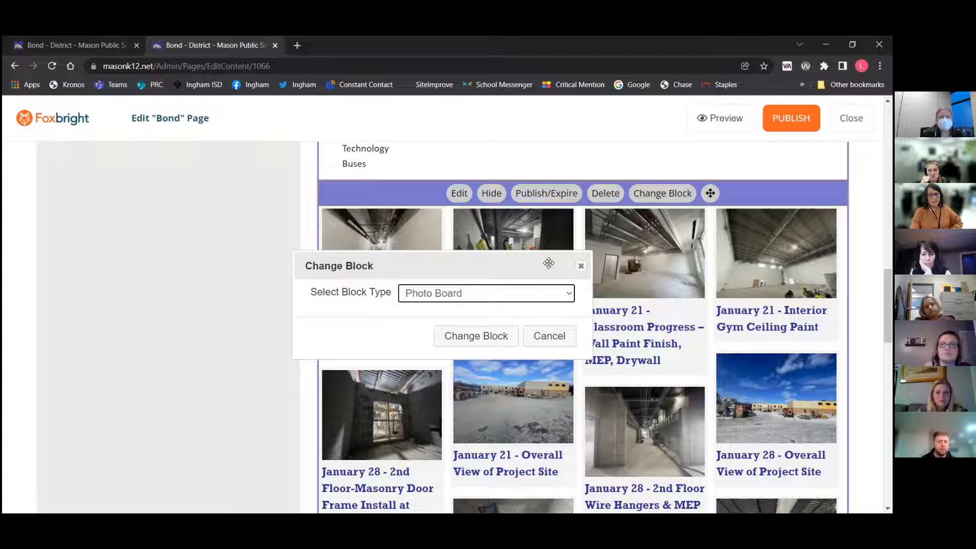
click(569, 298)
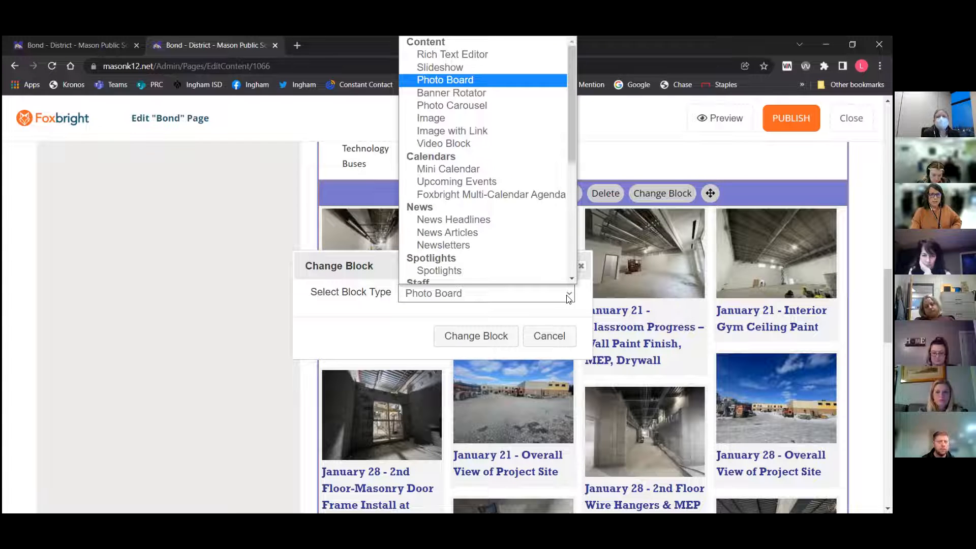
click(496, 67)
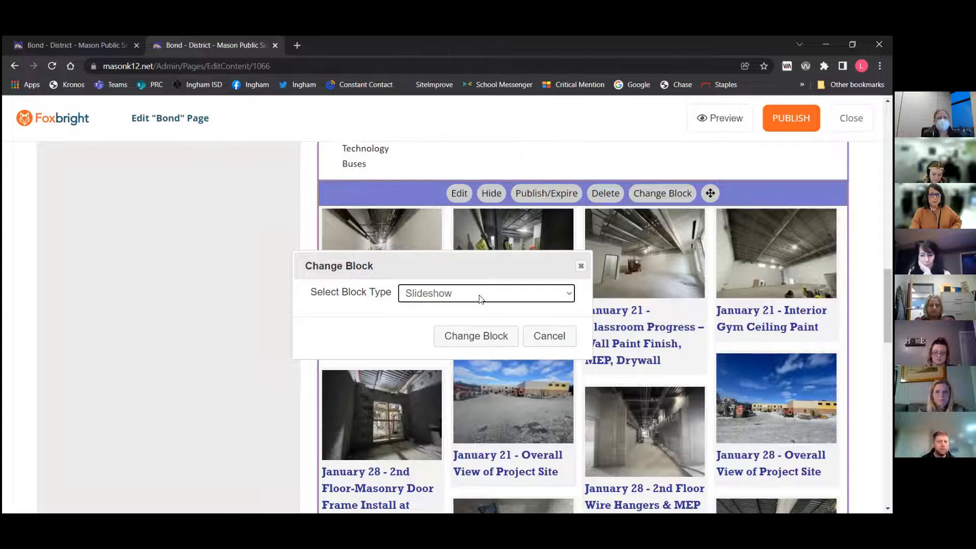
click(485, 337)
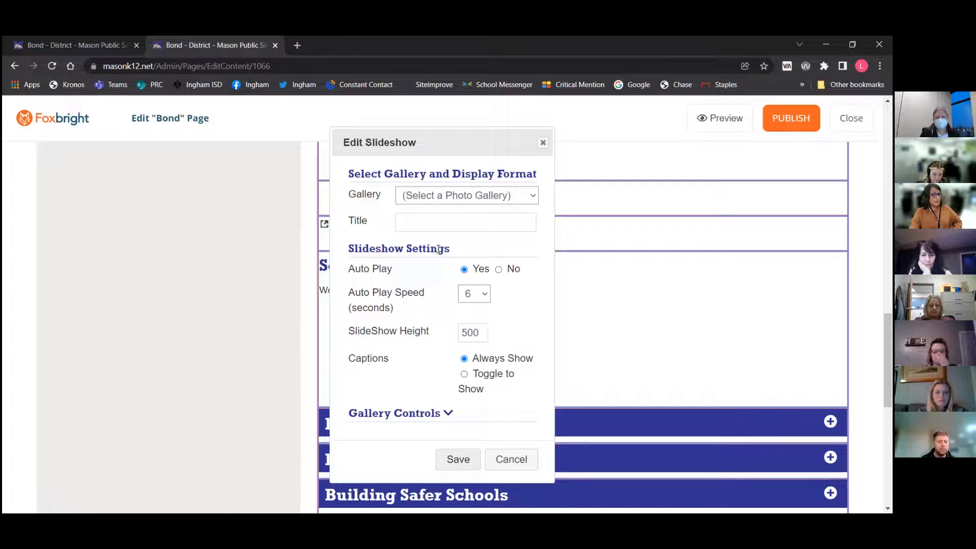
click(463, 198)
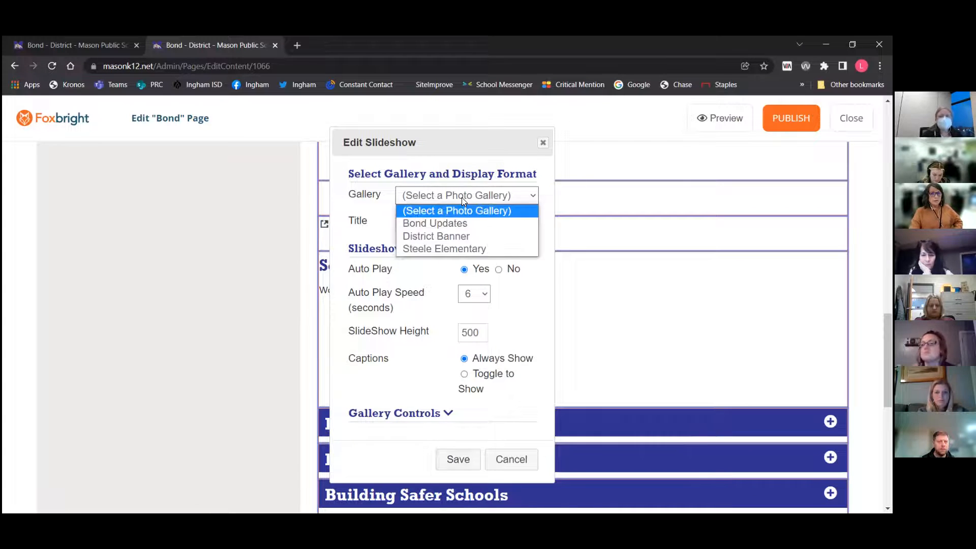
click(452, 224)
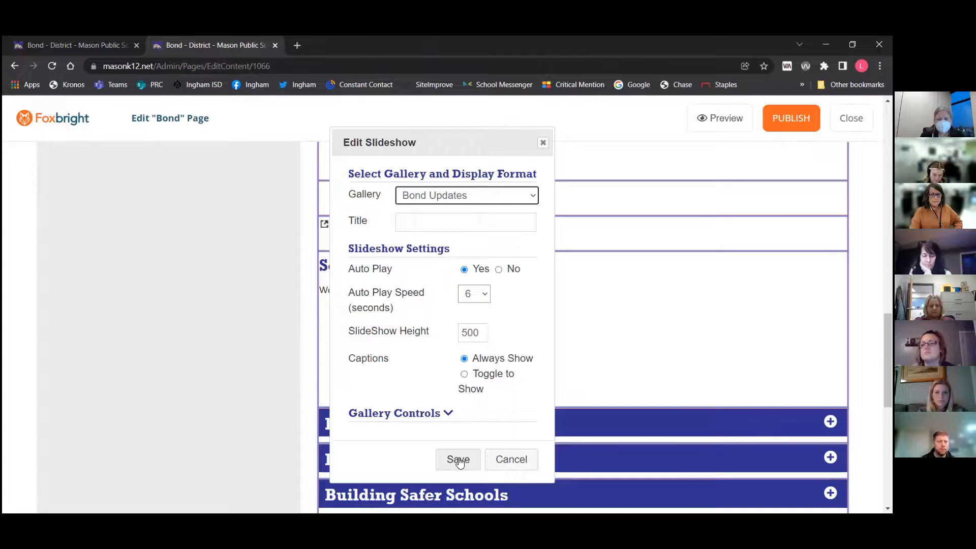
click(458, 459)
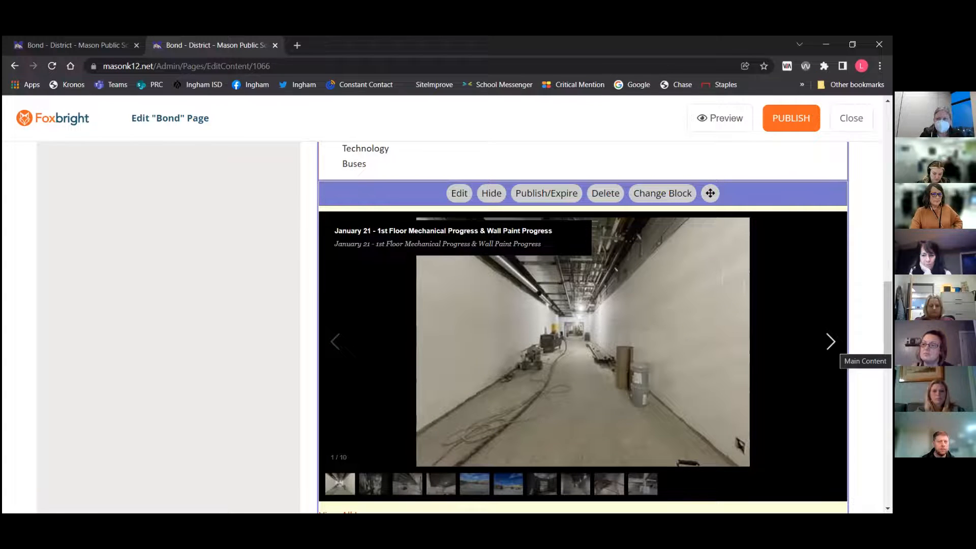
Browse through the slideshow's photos using its thumbnails
click(372, 487)
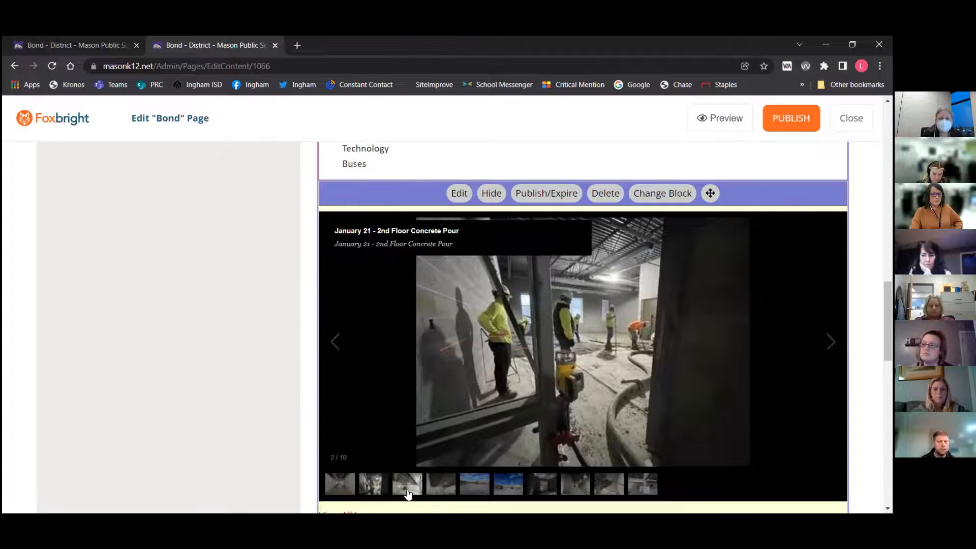
click(407, 491)
click(432, 490)
click(475, 490)
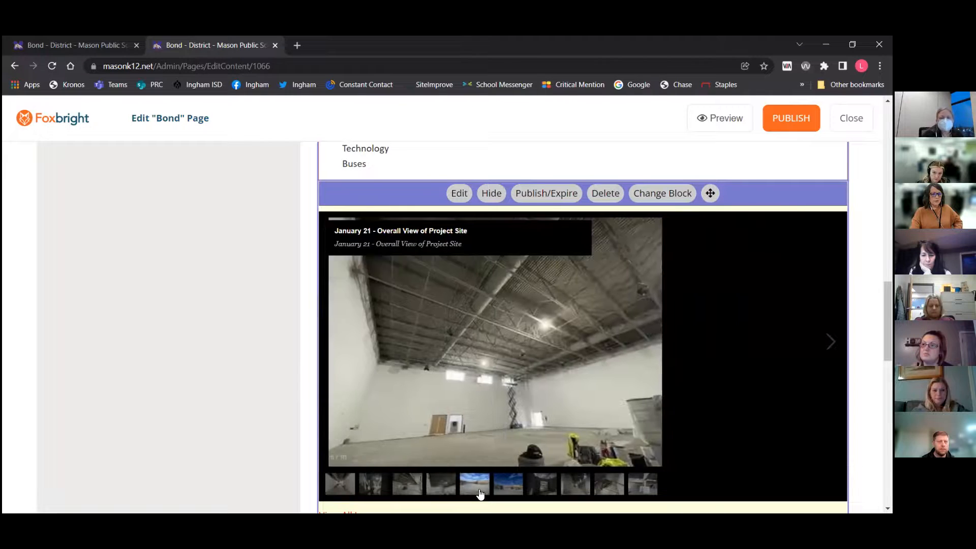
click(504, 489)
Change the gallery block to a Photo Carousel showing the Bond Updates gallery and save it
click(661, 194)
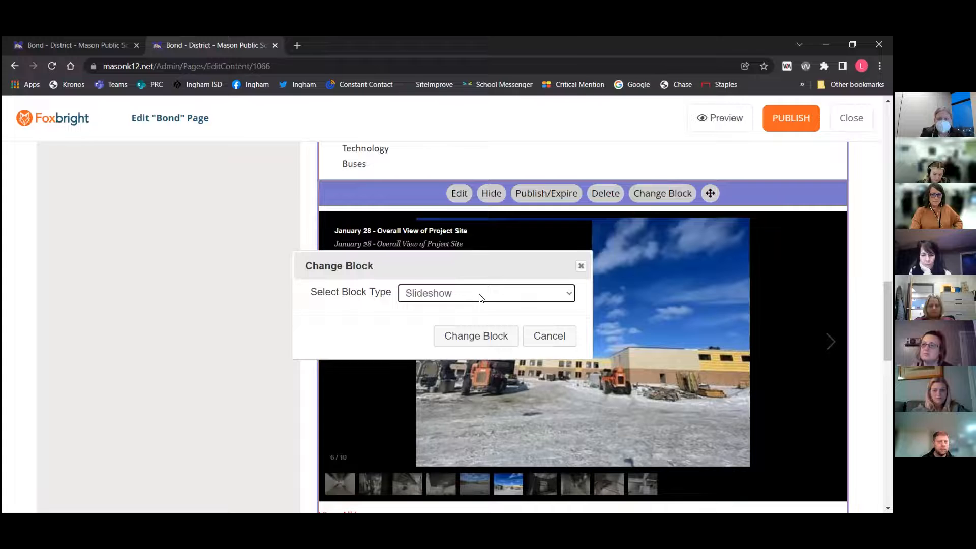
click(480, 298)
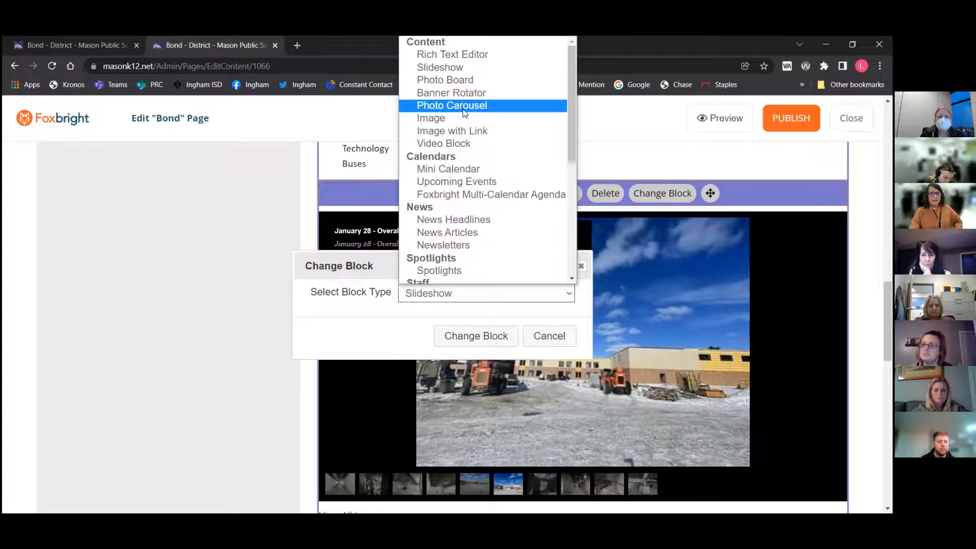
click(464, 110)
click(487, 337)
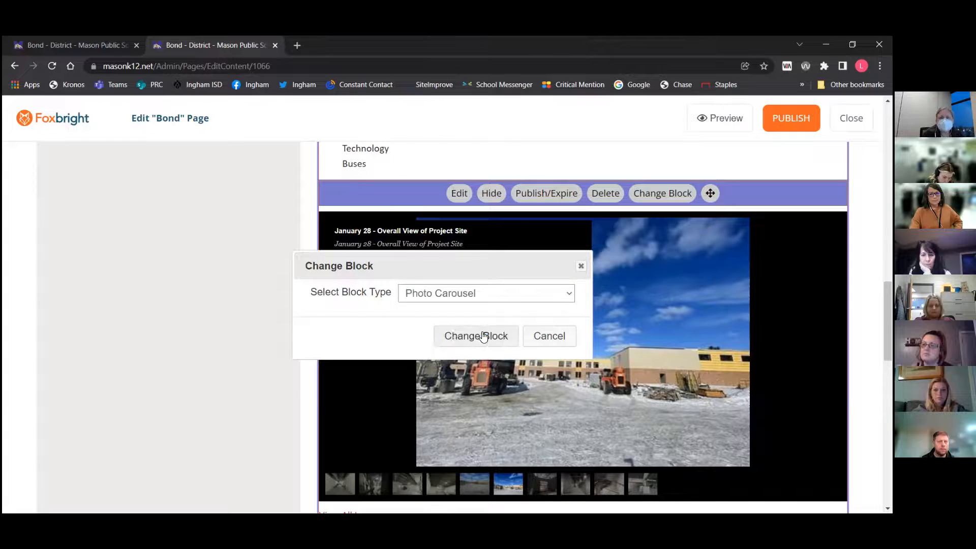
click(471, 265)
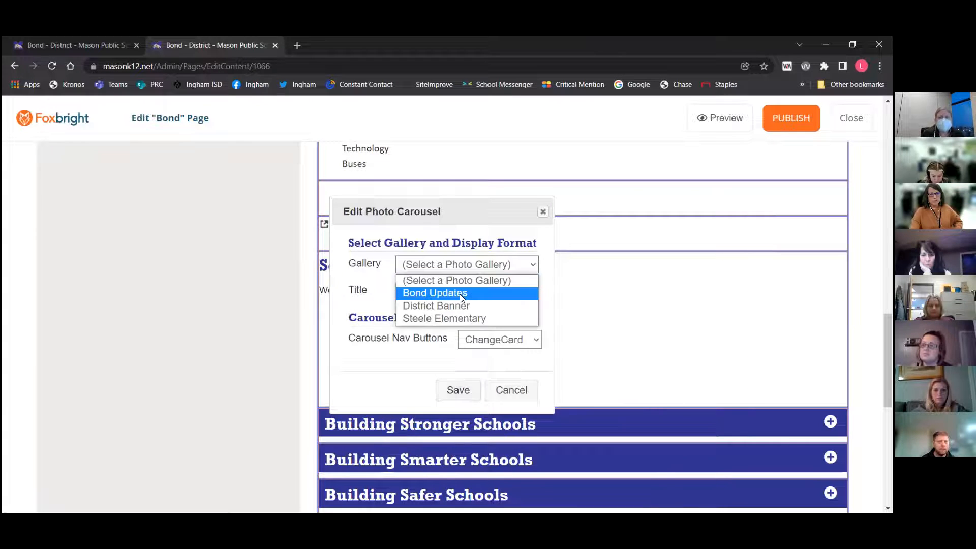
click(461, 295)
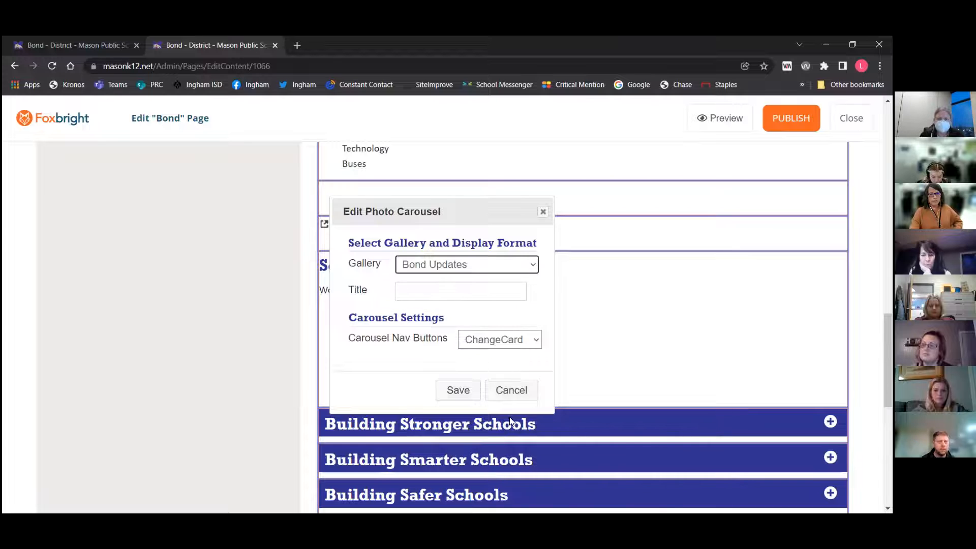
click(458, 390)
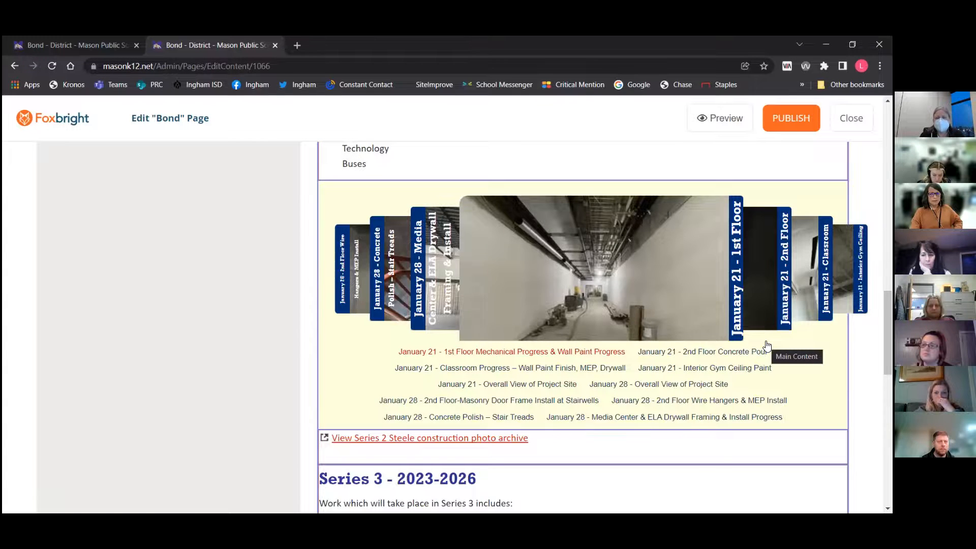
Rotate through the photo carousel to examine how it displays the images
click(762, 293)
click(755, 284)
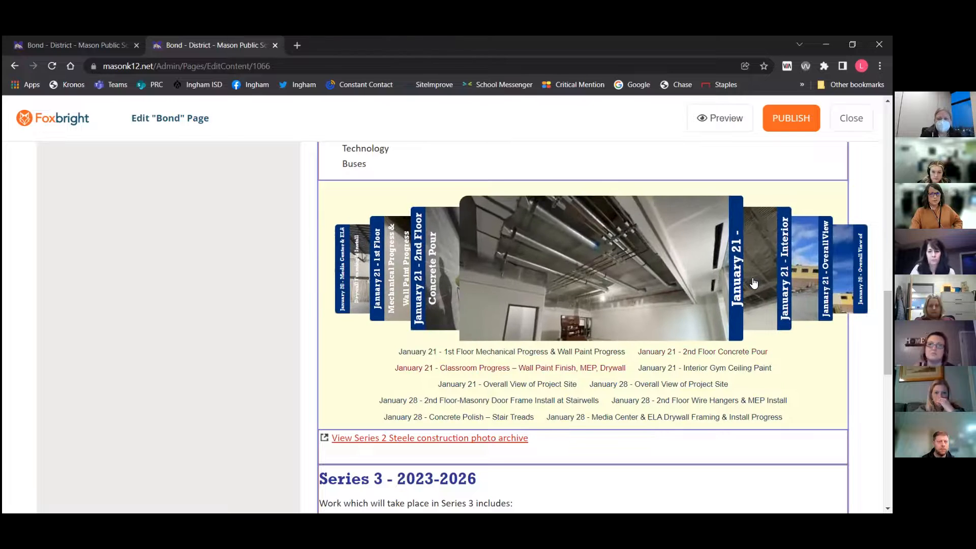
click(753, 282)
click(753, 282)
click(754, 281)
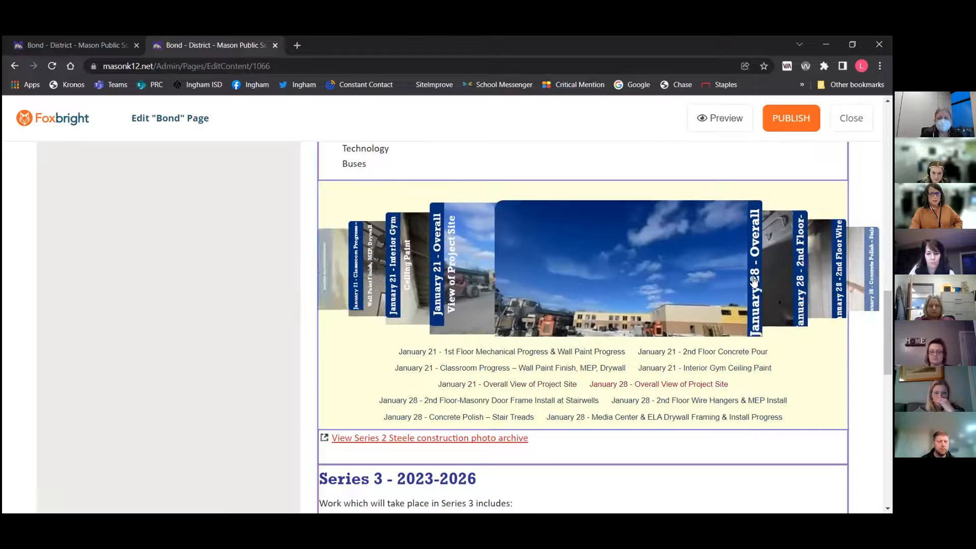
click(753, 282)
click(754, 282)
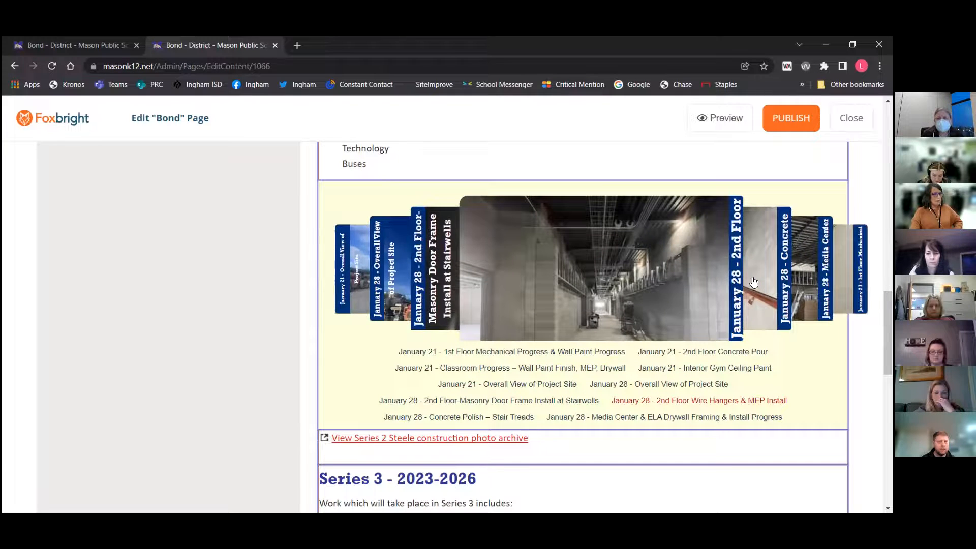
Change the gallery block back to a Photo Board with the Bond Updates gallery, review its advanced options, and save
mouse_move(638, 206)
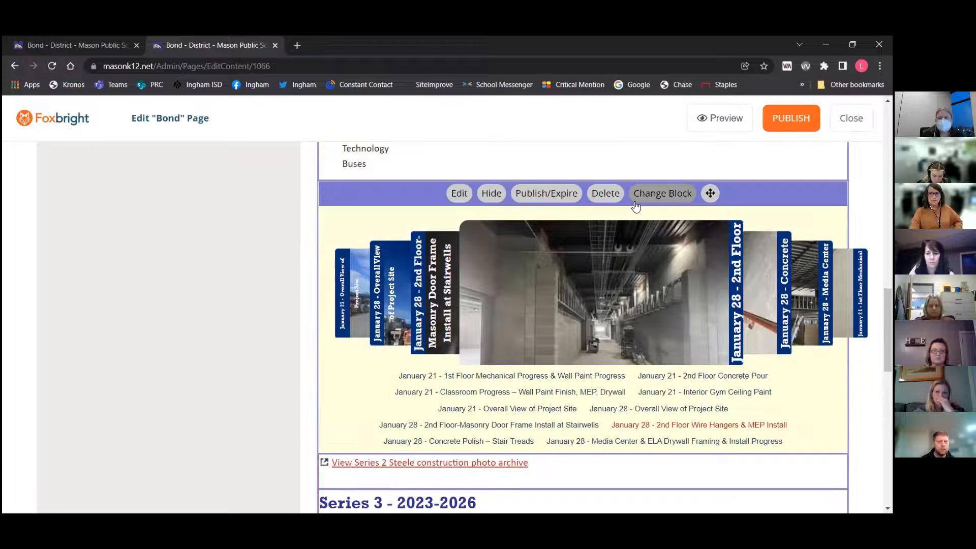
click(660, 195)
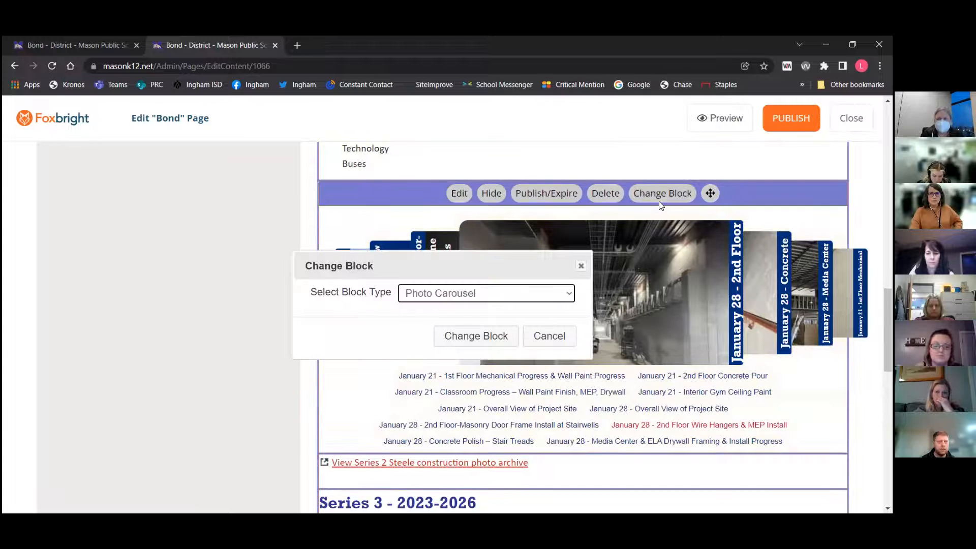
click(502, 296)
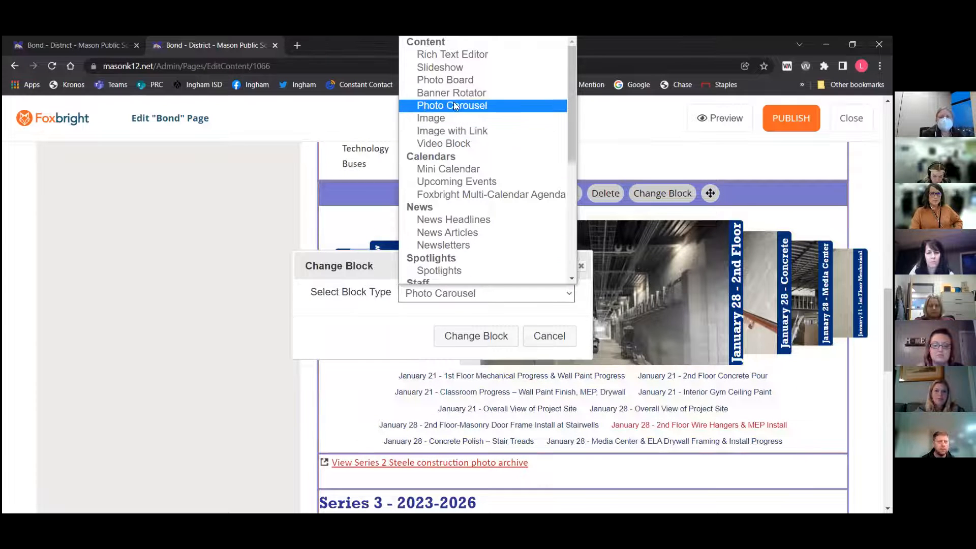
click(460, 80)
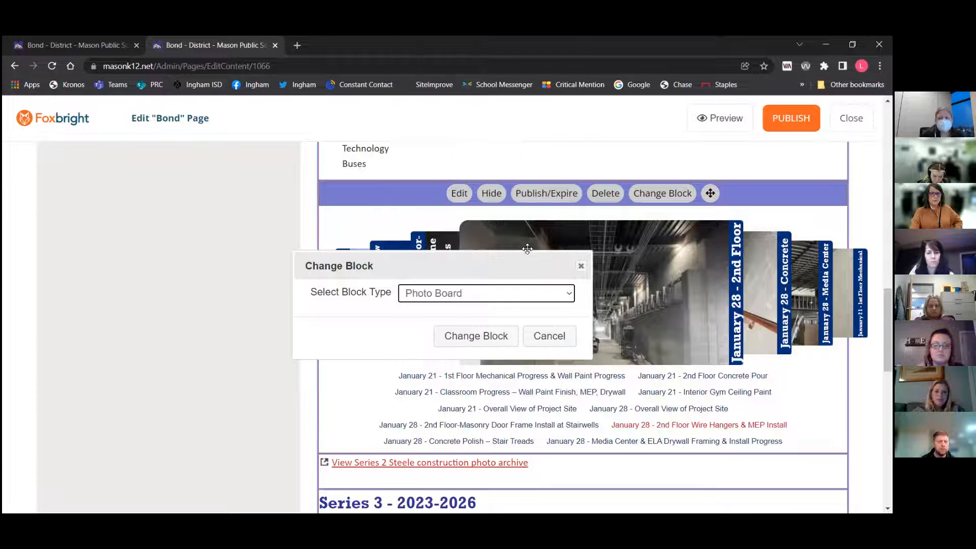
click(473, 336)
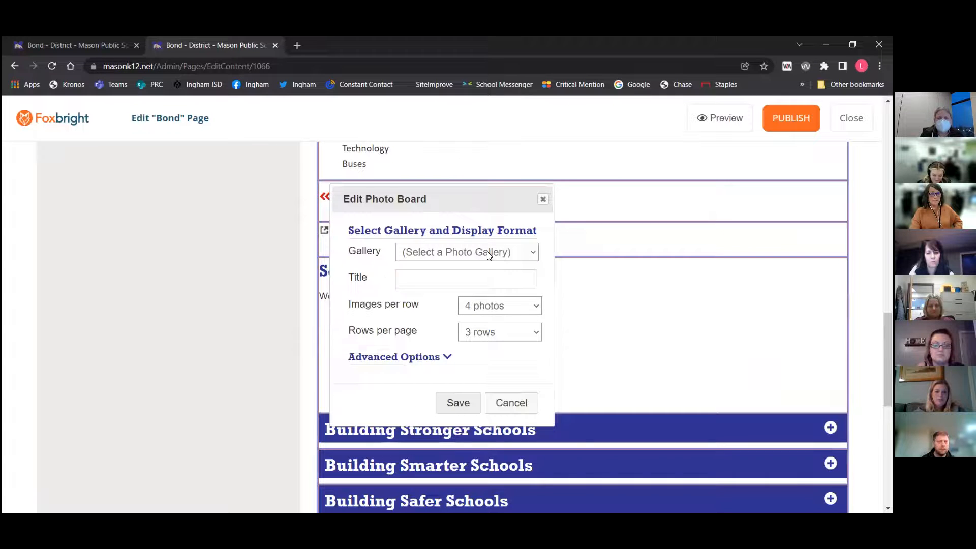
click(487, 253)
click(462, 280)
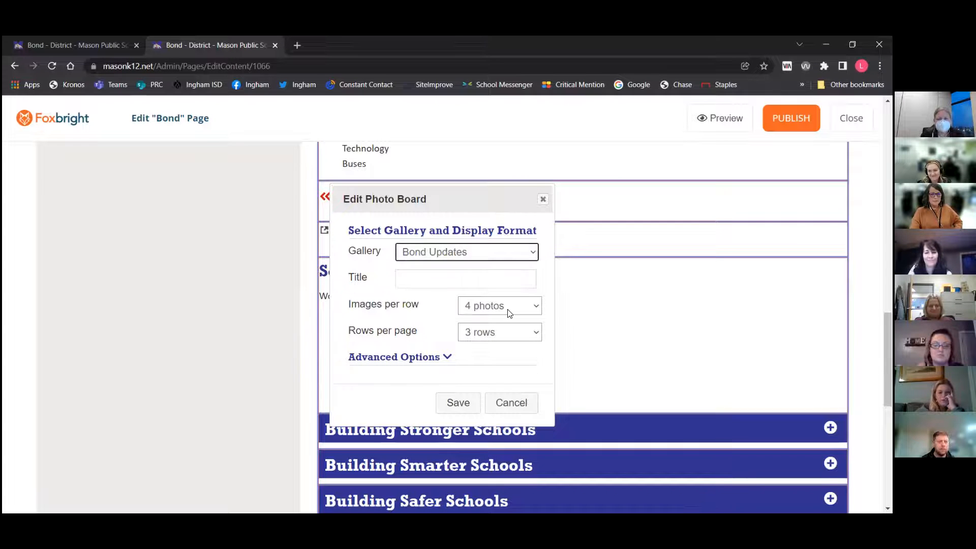
scroll(506, 321, down, 1)
click(446, 318)
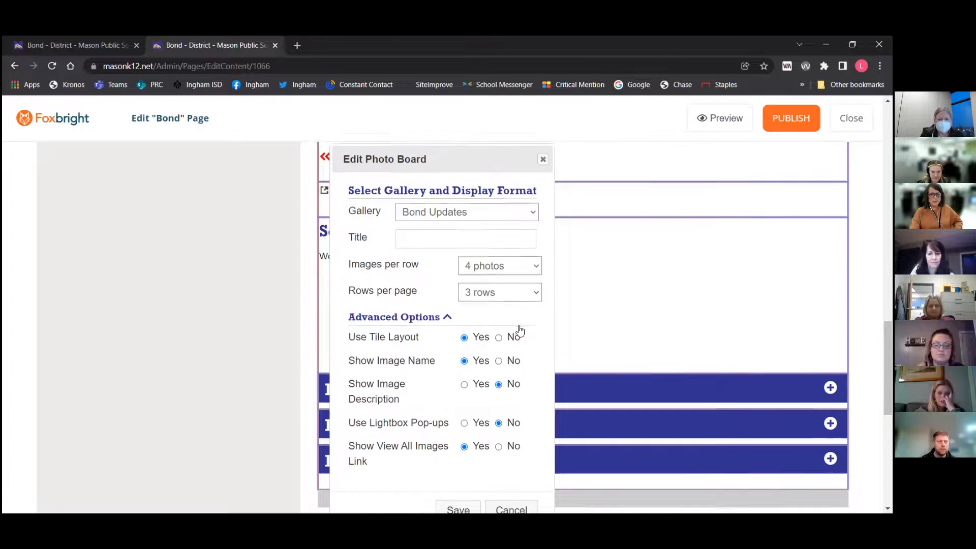
scroll(519, 331, down, 3)
click(447, 404)
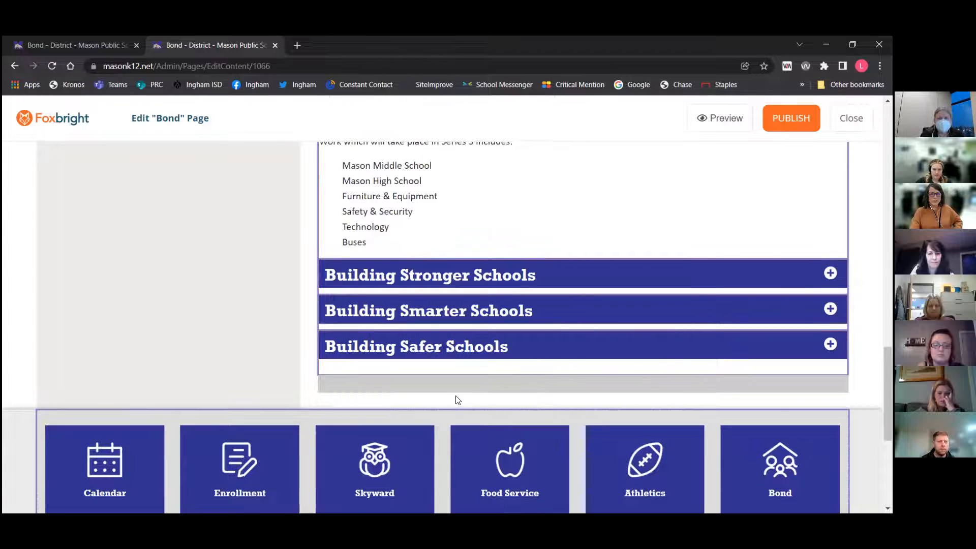
Close the Bond page editor and open the Photo Galleries list
scroll(577, 239, up, 10)
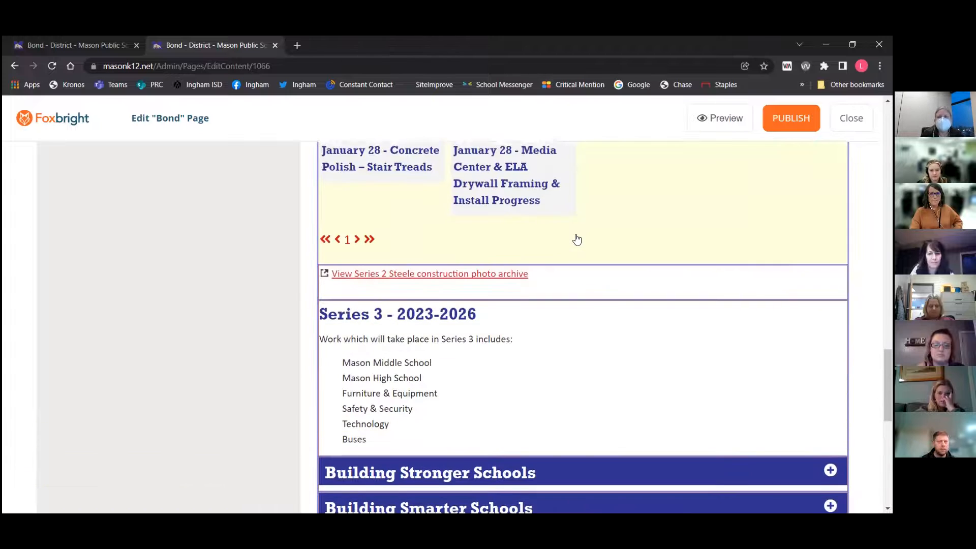
scroll(576, 239, up, 3)
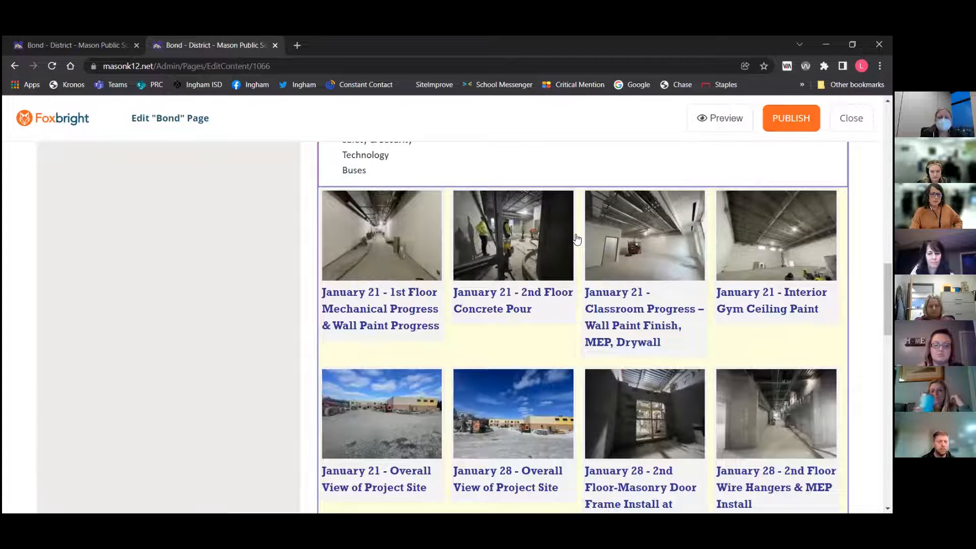
click(851, 118)
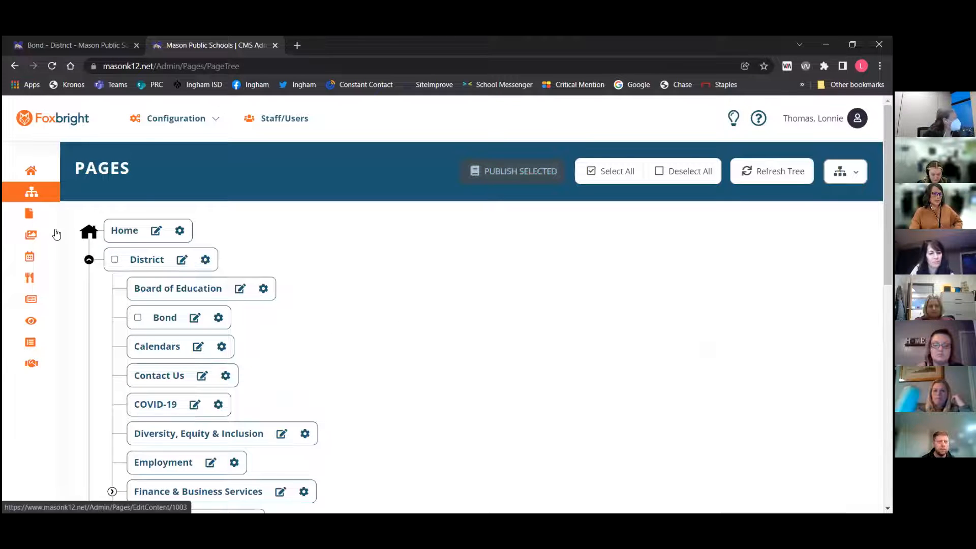
click(76, 234)
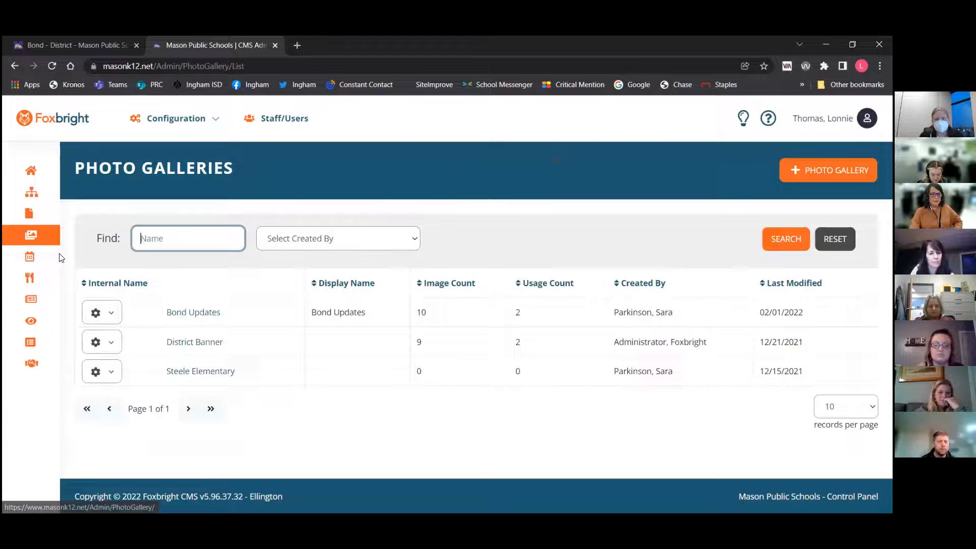
Open the Bond Updates photo gallery for editing
click(828, 170)
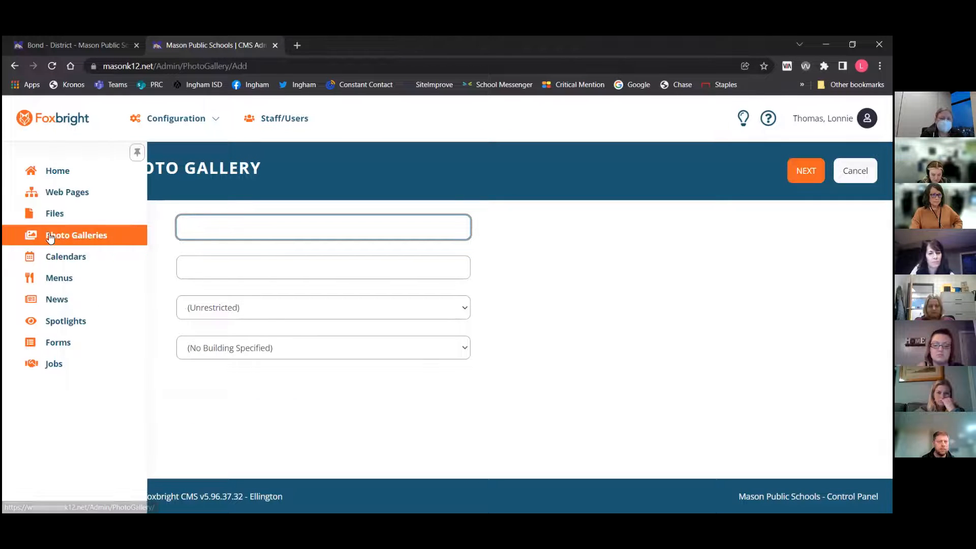
click(91, 240)
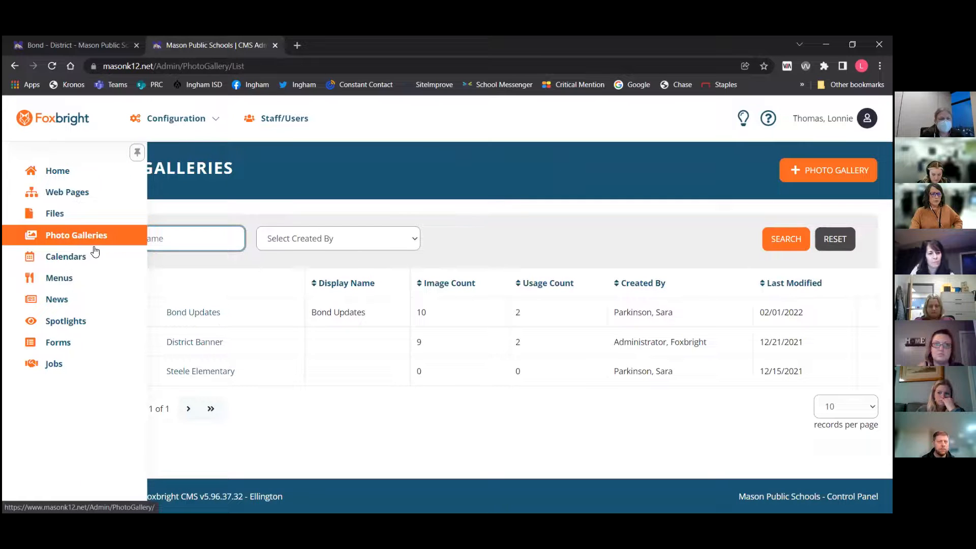
click(187, 316)
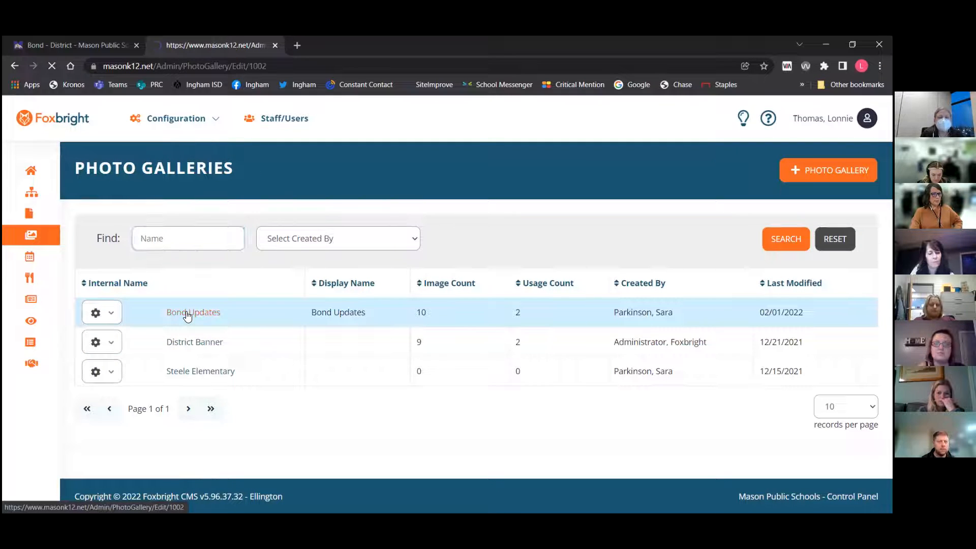
Scroll through the Bond Updates gallery's photo list to review its images
scroll(498, 233, down, 1)
scroll(478, 239, down, 4)
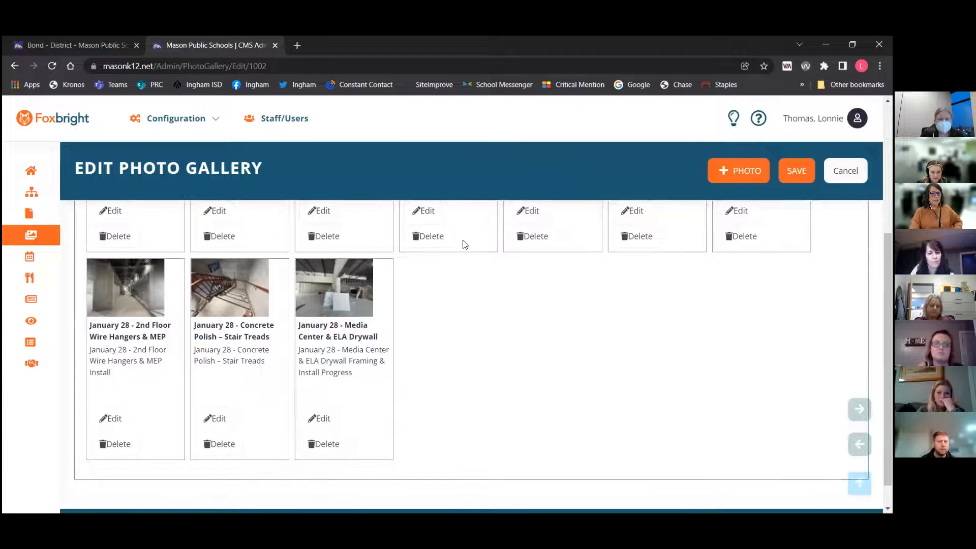
scroll(457, 413, up, 4)
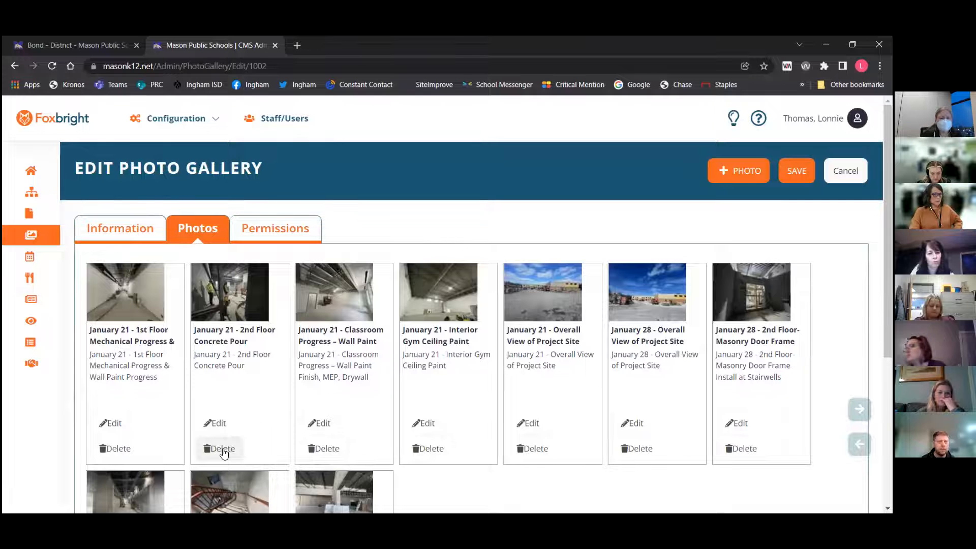
Open the add-photo dialog and its file picker, then cancel both without adding a photo
click(738, 173)
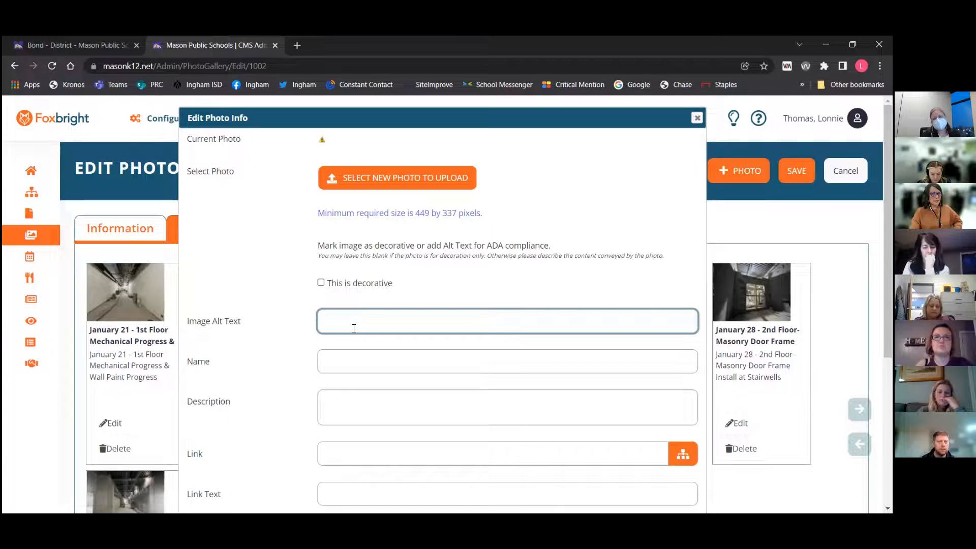
click(367, 177)
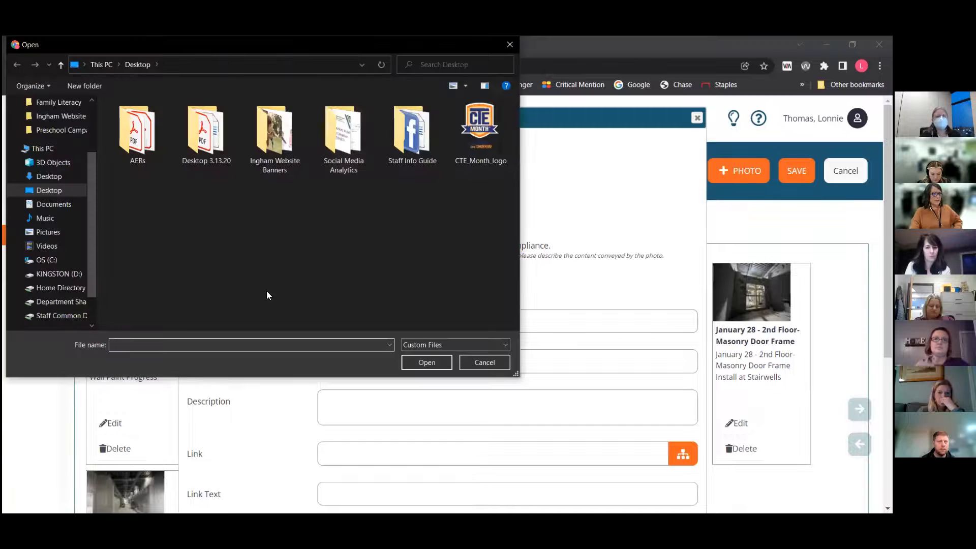
click(473, 362)
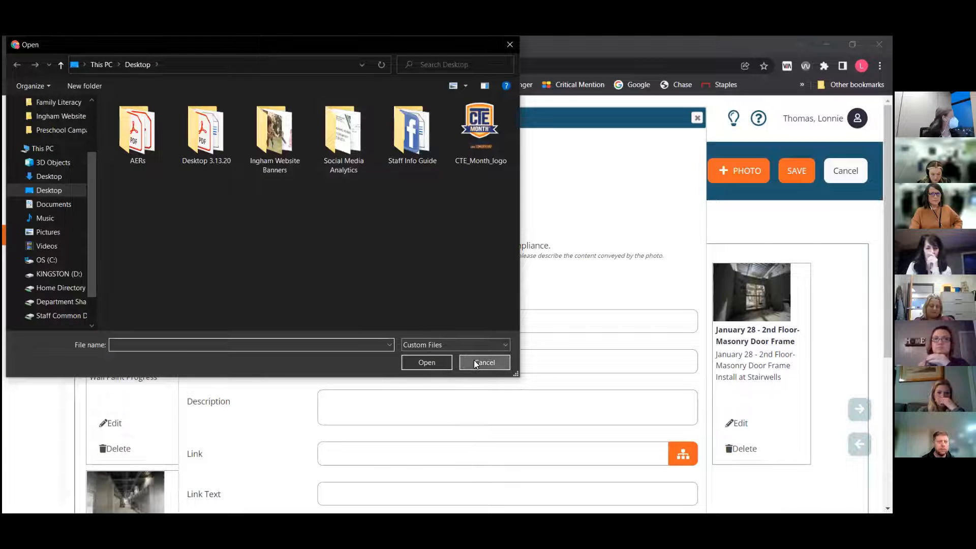
click(697, 117)
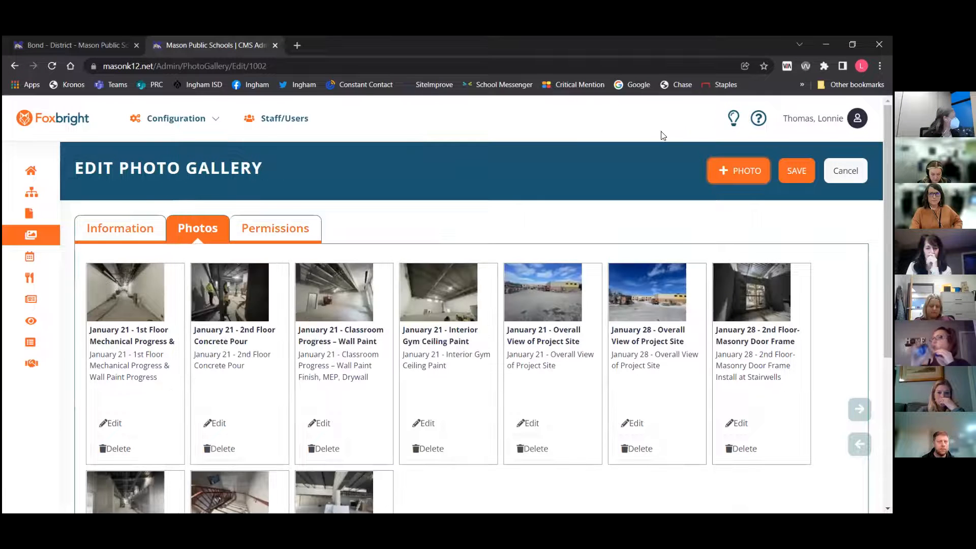
Open the Calendar Events list and view the July 12 Board Meeting event, then cancel back
click(52, 260)
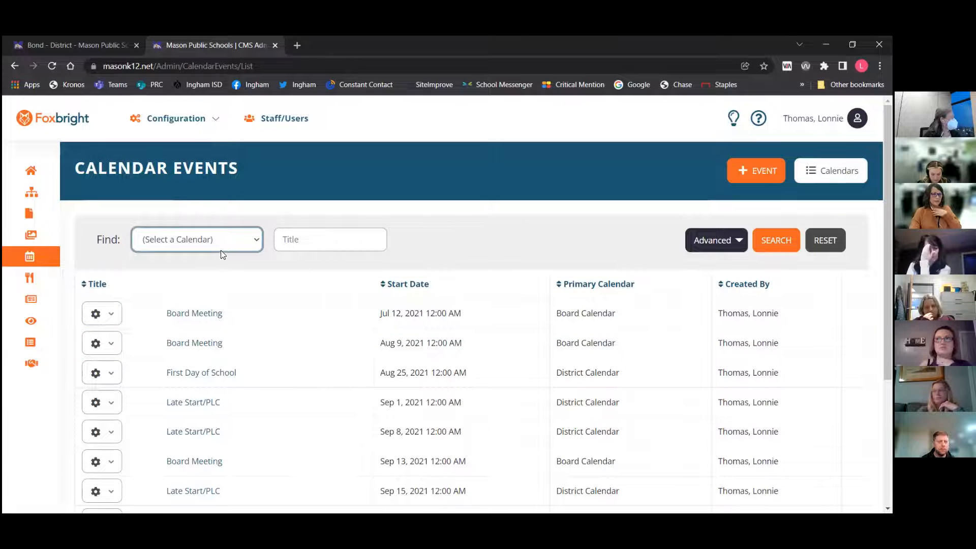
click(197, 315)
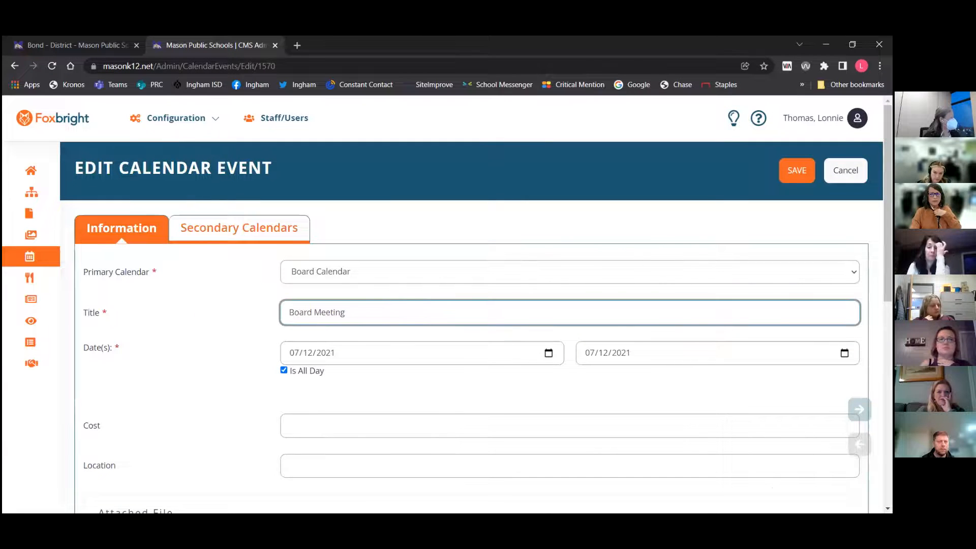
click(845, 171)
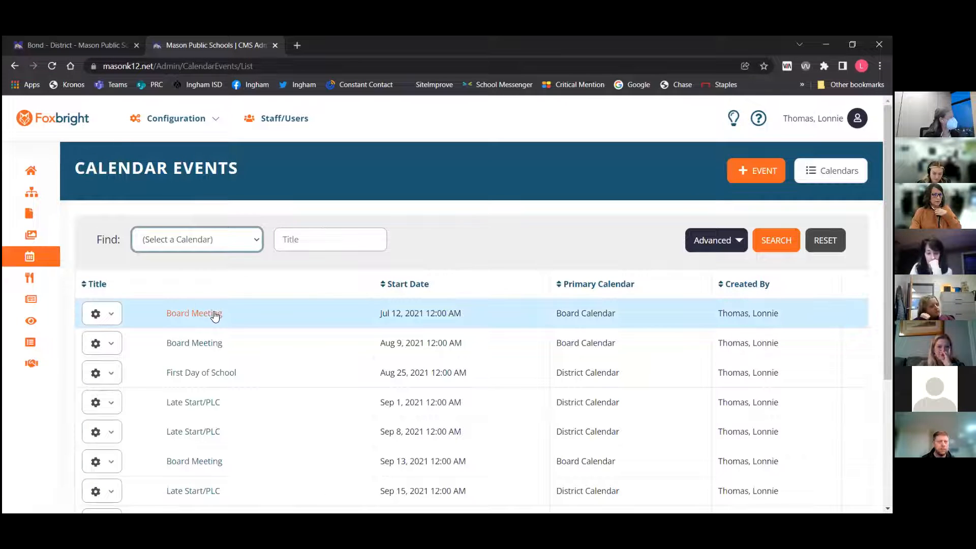
Filter the event list by the Alaiedon Elementary calendar
click(213, 251)
click(203, 269)
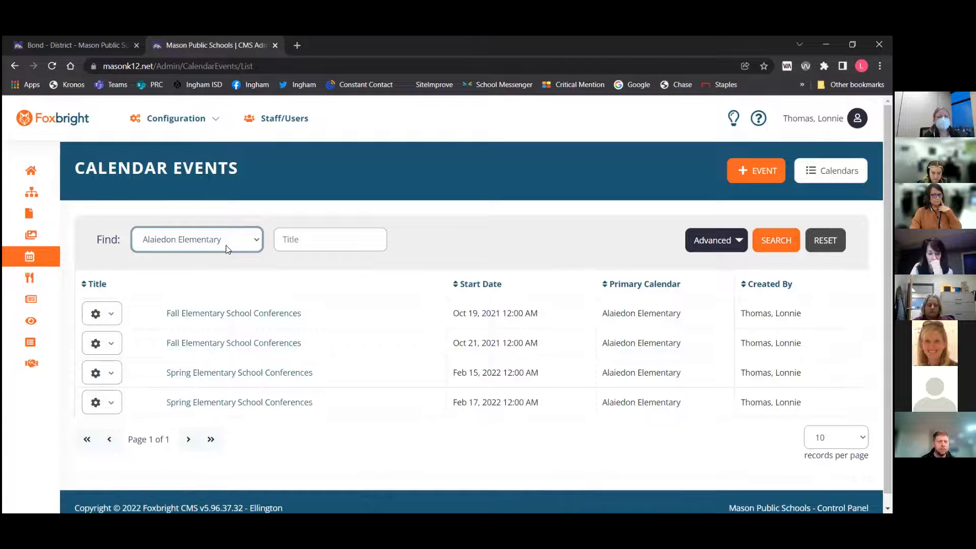
click(307, 243)
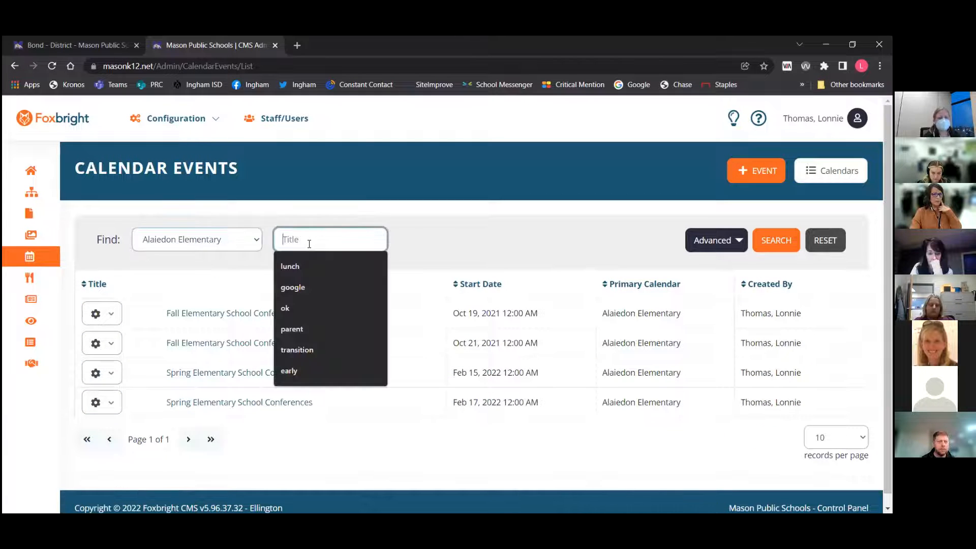
Clear the calendar filter and search event titles for board
click(255, 240)
click(239, 257)
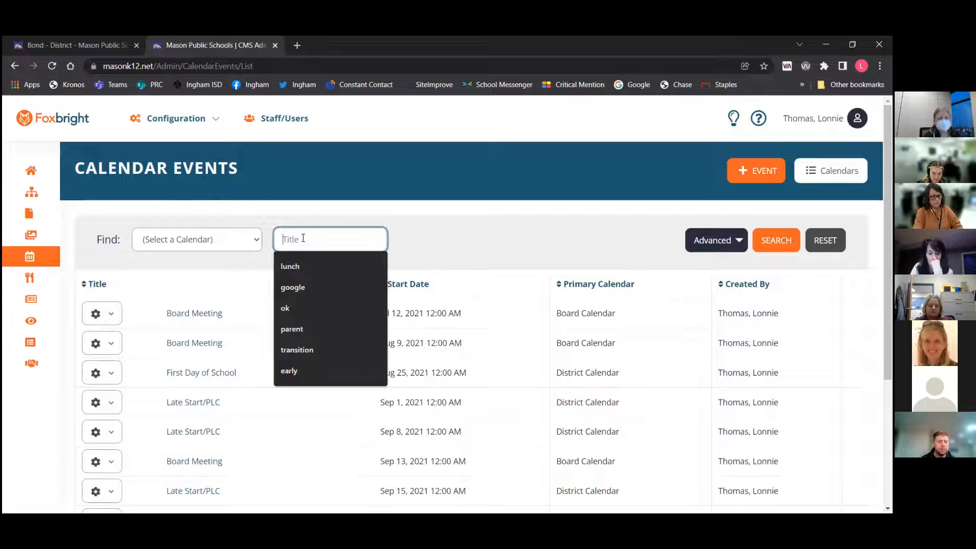
text(board)
key(Return)
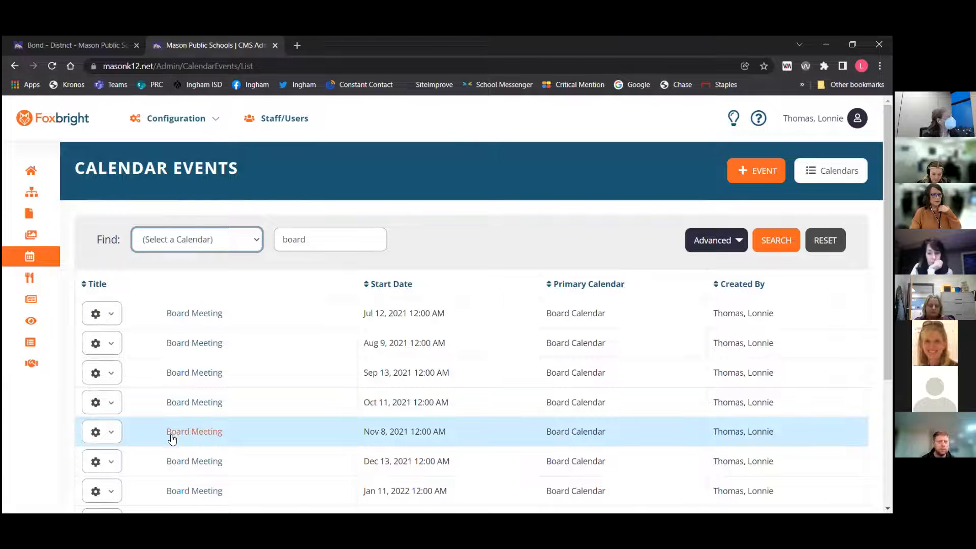
Open the November 8 Board Meeting event to review its details, then cancel back to the list
click(201, 435)
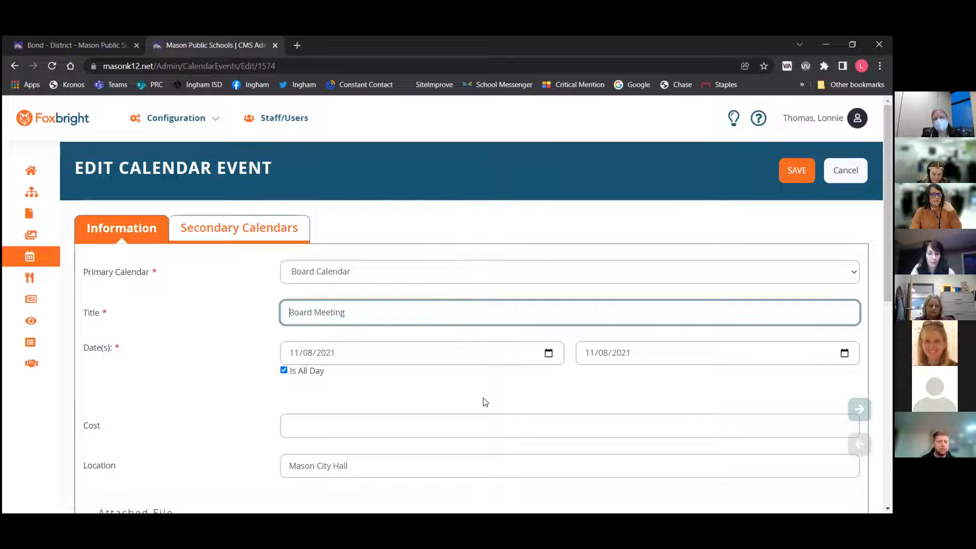
scroll(647, 250, down, 1)
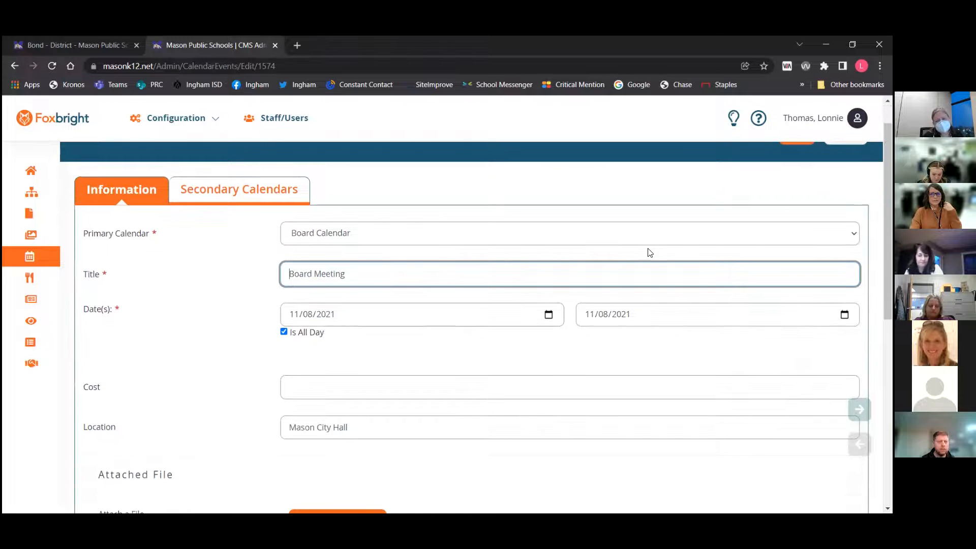
scroll(789, 188, up, 1)
click(845, 170)
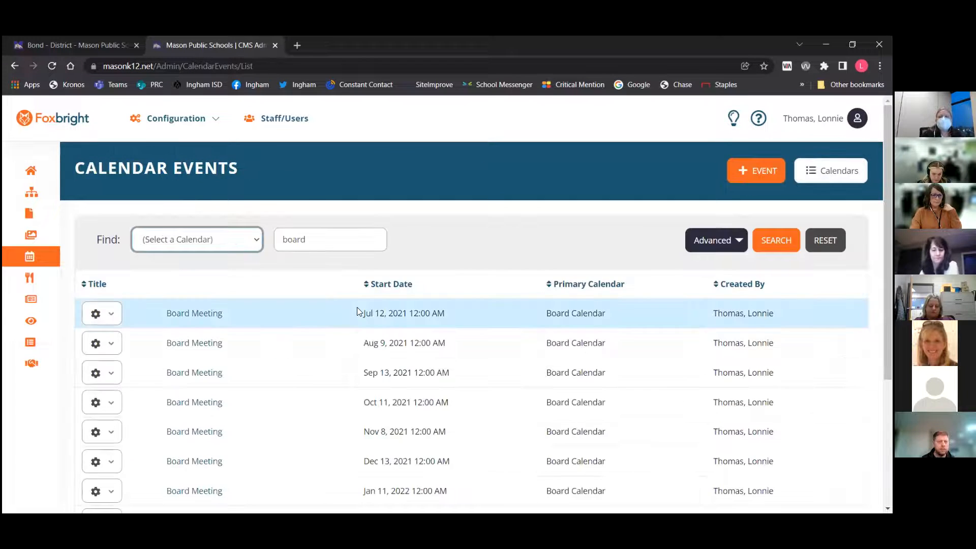
Start a new calendar event on the Alaiedon Elementary calendar and title it title
mouse_move(44, 257)
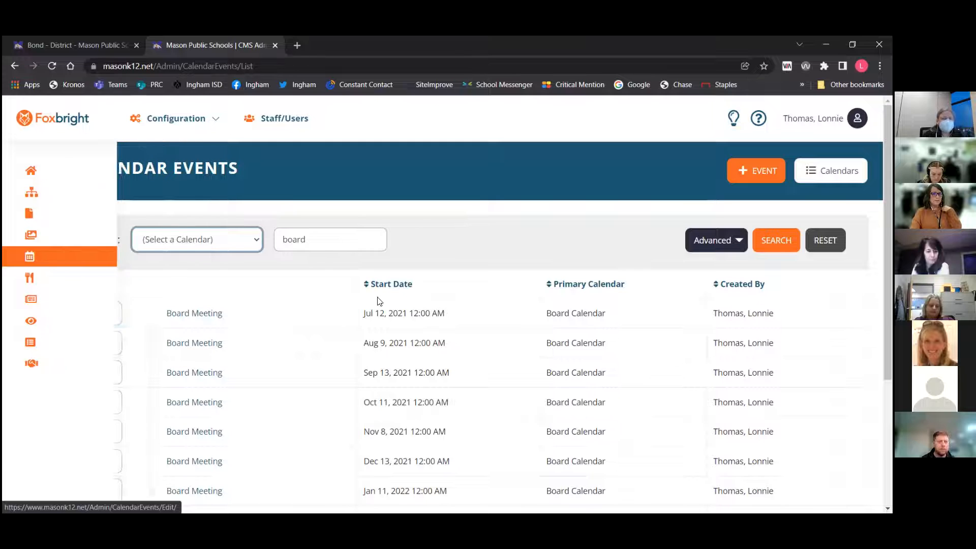
click(746, 172)
scroll(412, 274, down, 1)
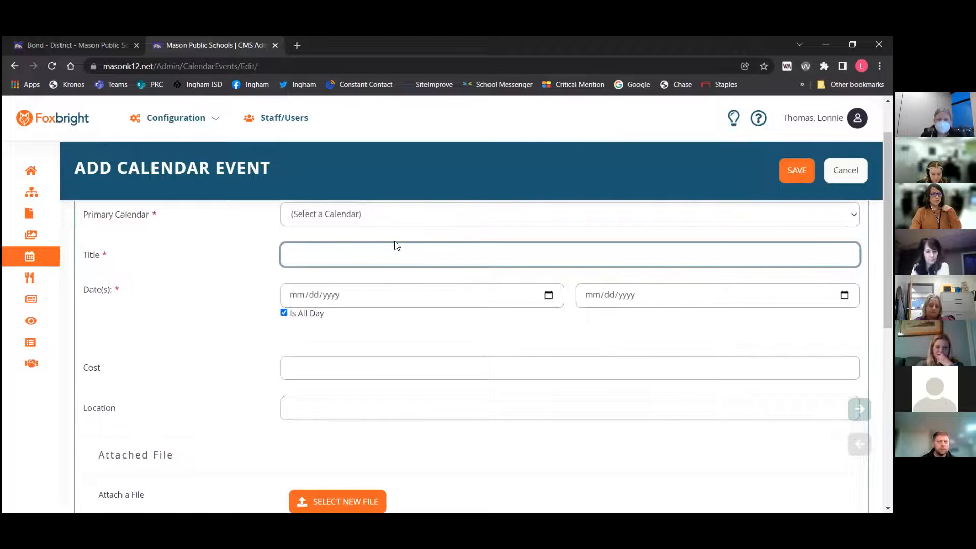
click(394, 214)
click(392, 243)
click(372, 255)
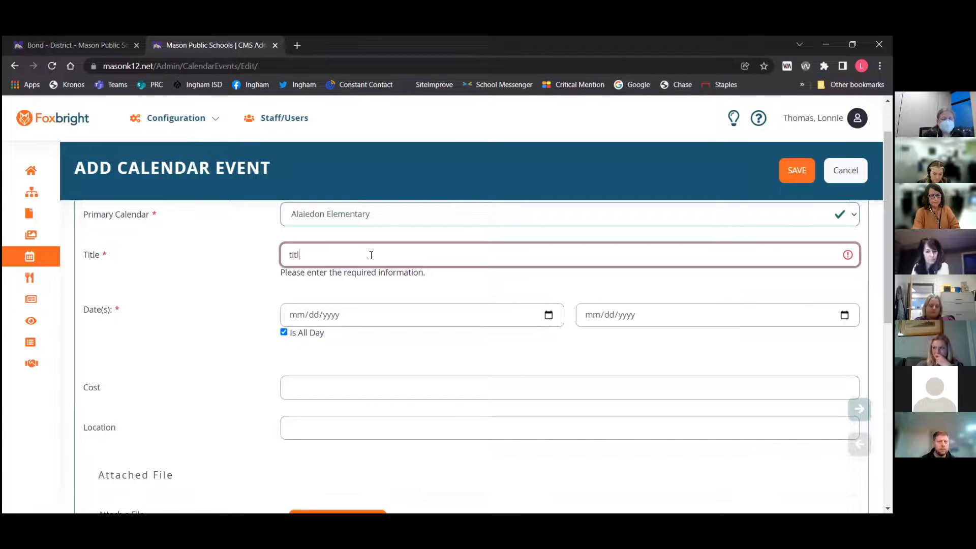
Set the new event's start date to 02/01/2022
click(358, 313)
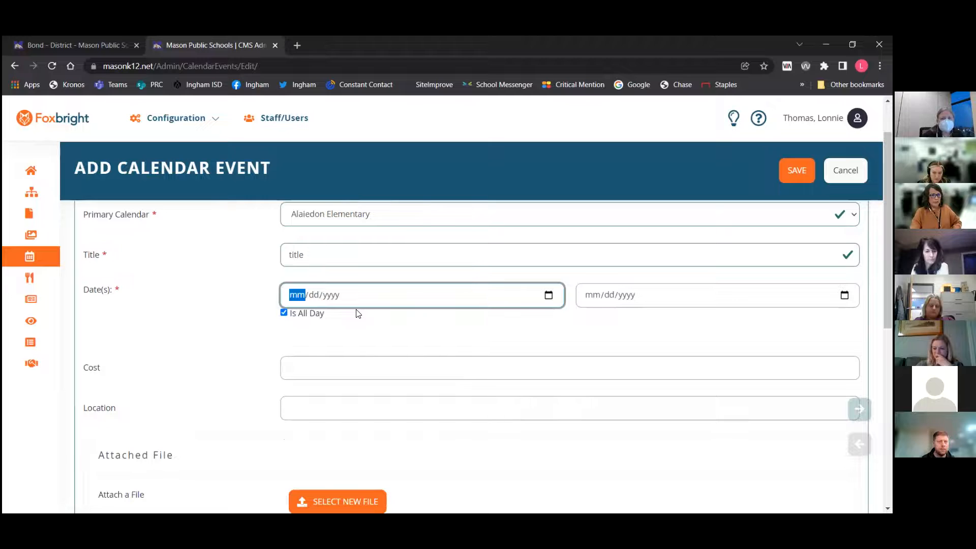
text(02012)
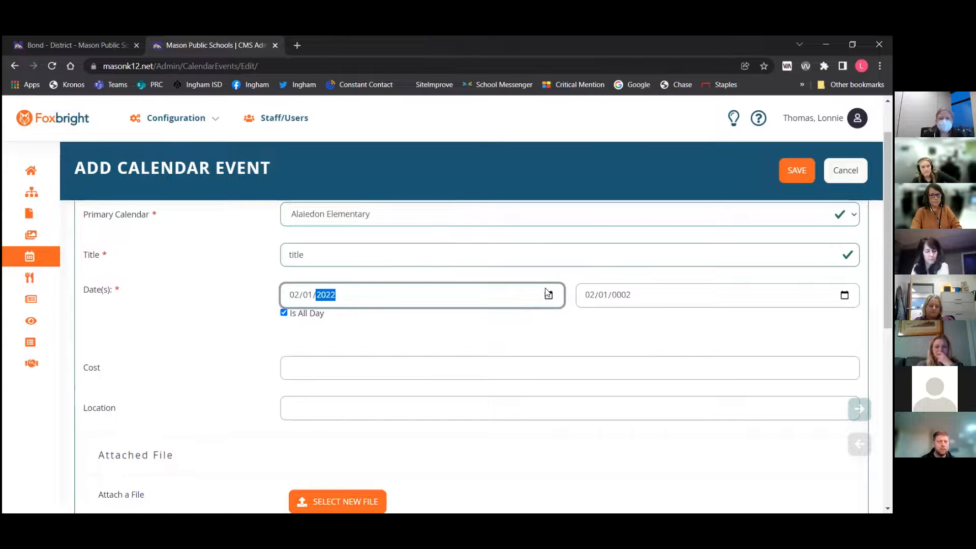
click(621, 295)
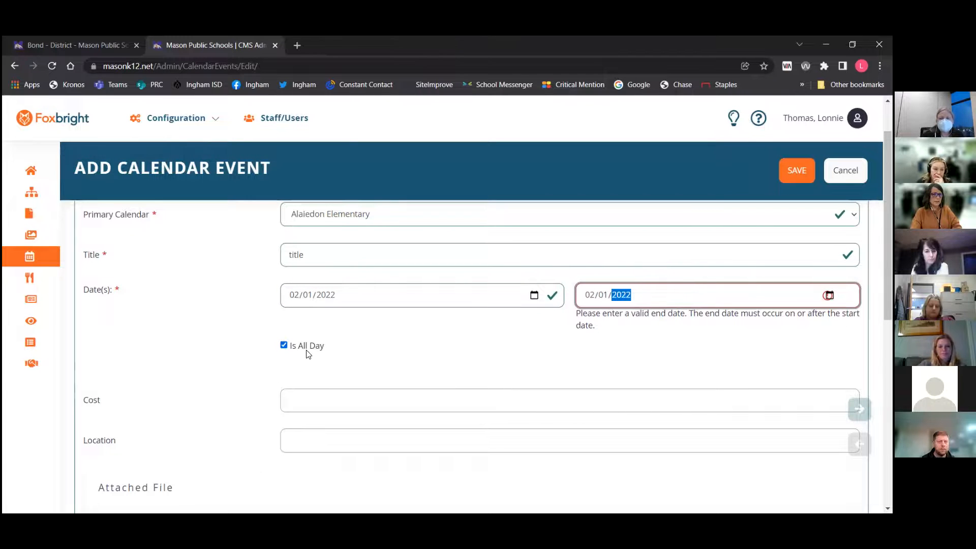
Turn off Is All Day and set the event's end date to 02/03/2022
click(284, 345)
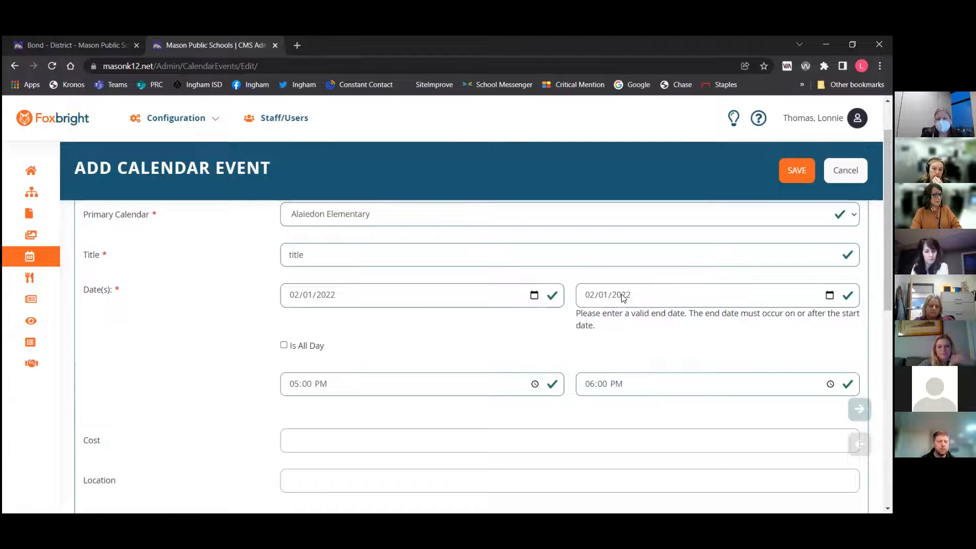
click(602, 296)
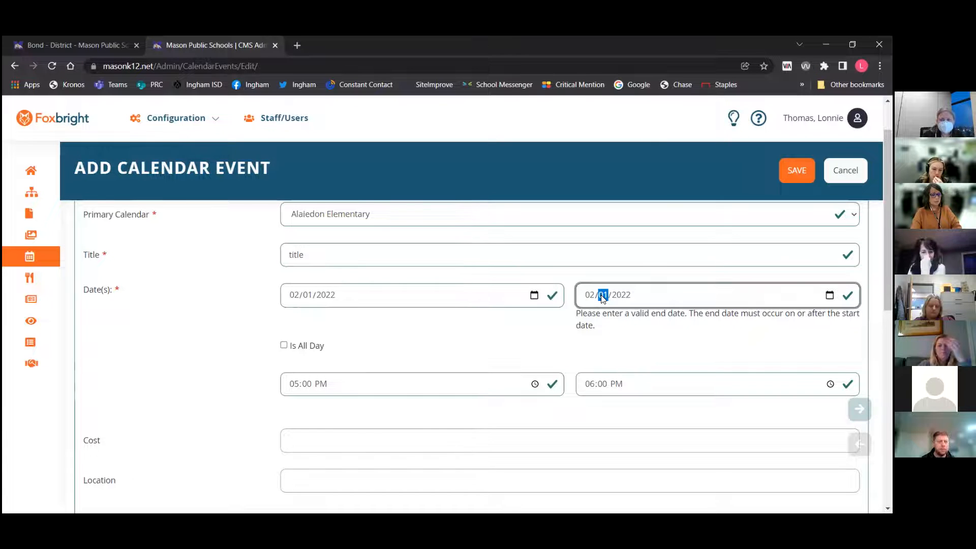
text(03)
click(469, 329)
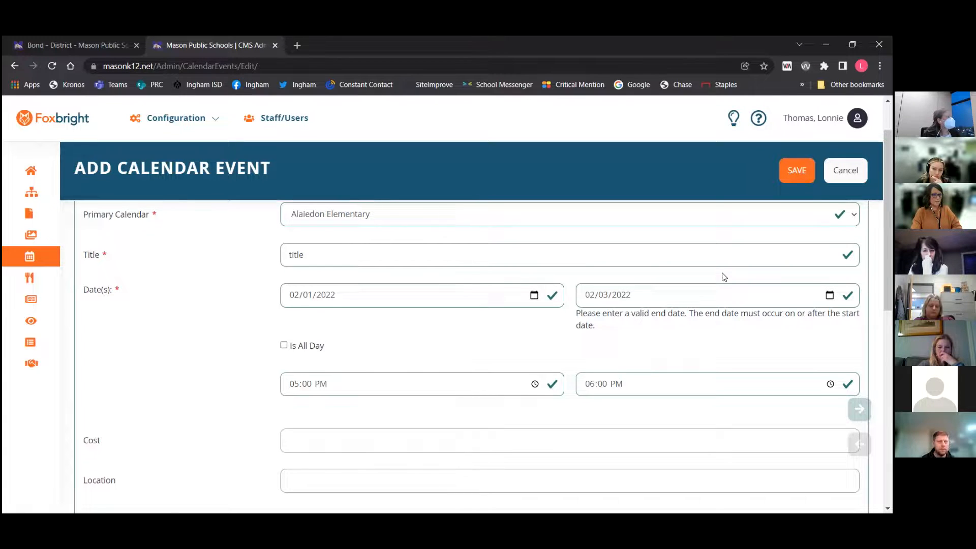
Review the event's cost, location, attached file and description fields
scroll(724, 277, down, 3)
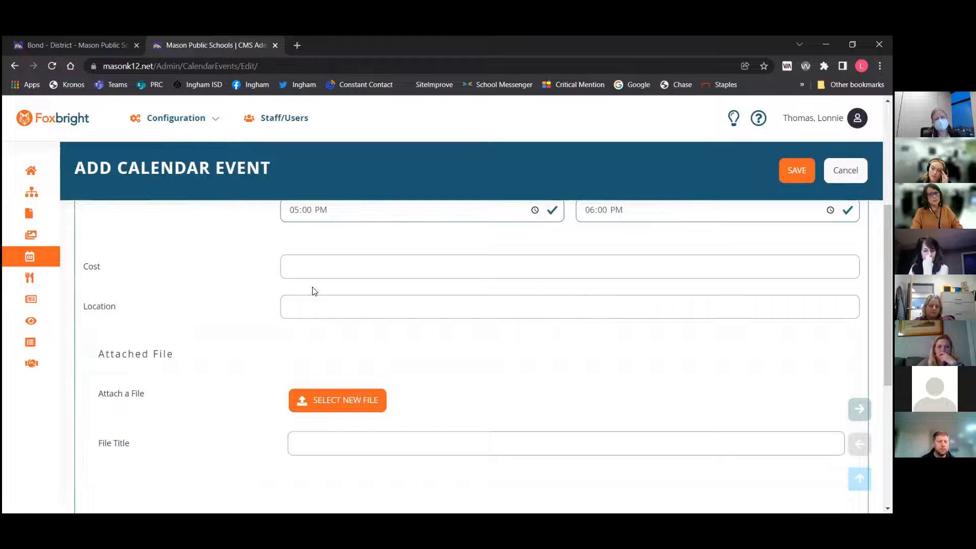
scroll(330, 310, down, 1)
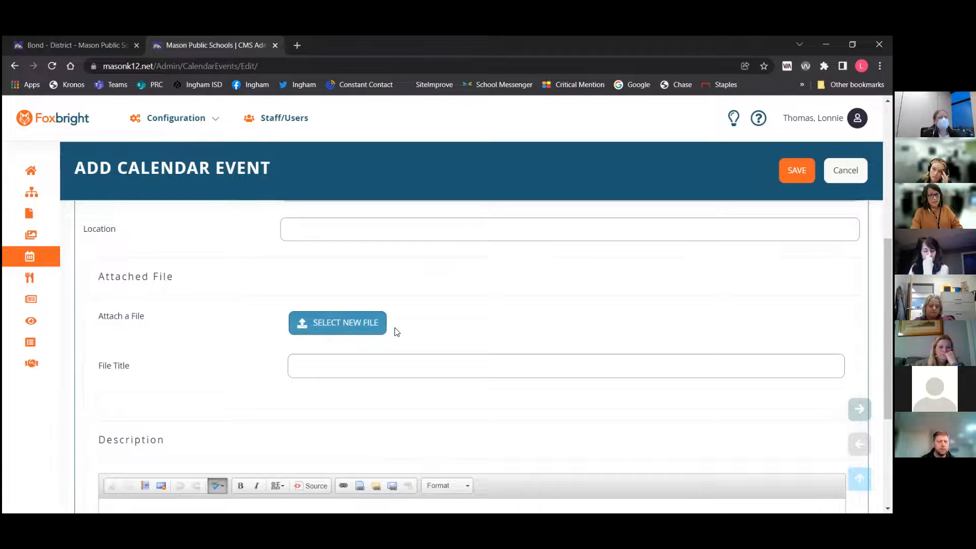
scroll(397, 332, down, 4)
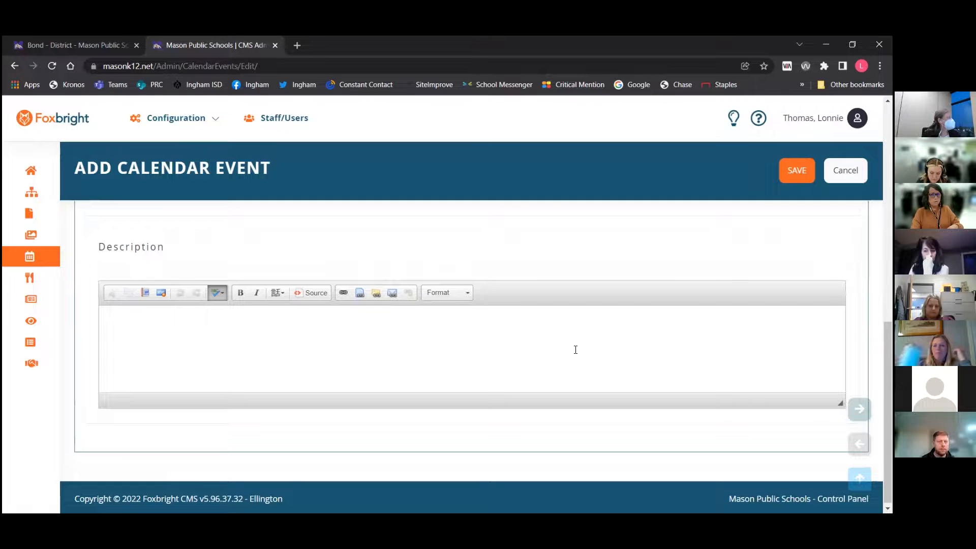
scroll(636, 349, up, 6)
scroll(636, 349, up, 4)
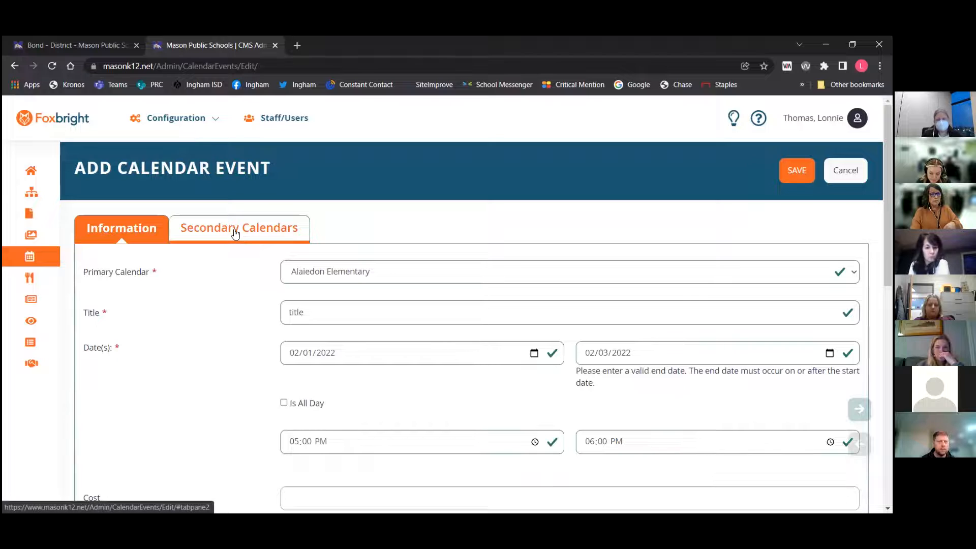
Add North Aurelius Elementary, Steele Elementary and District Calendar as the event's secondary calendars
click(239, 237)
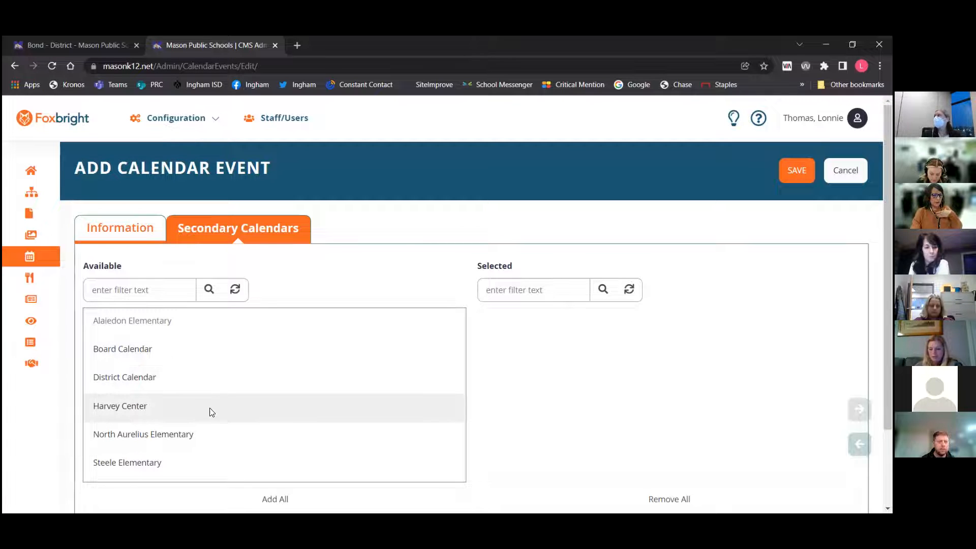
double_click(206, 432)
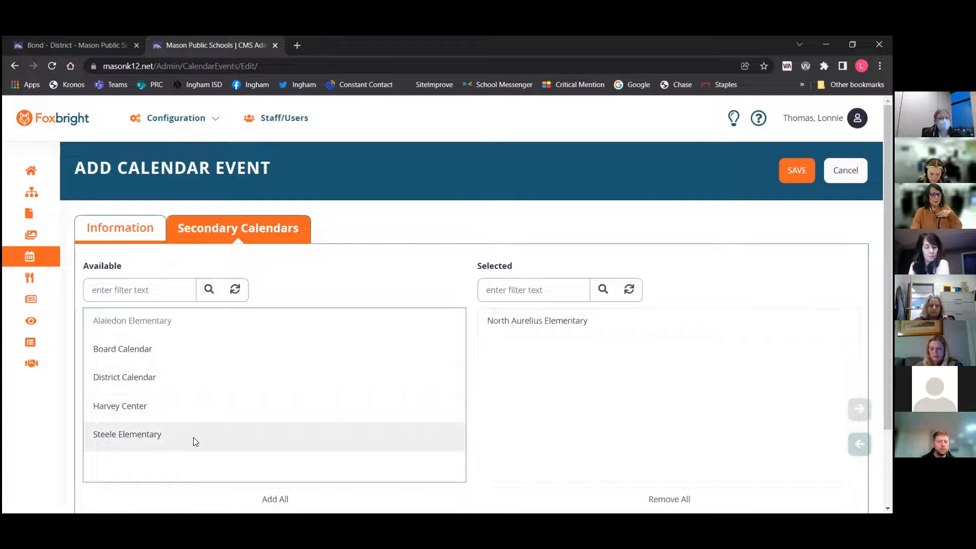
double_click(193, 438)
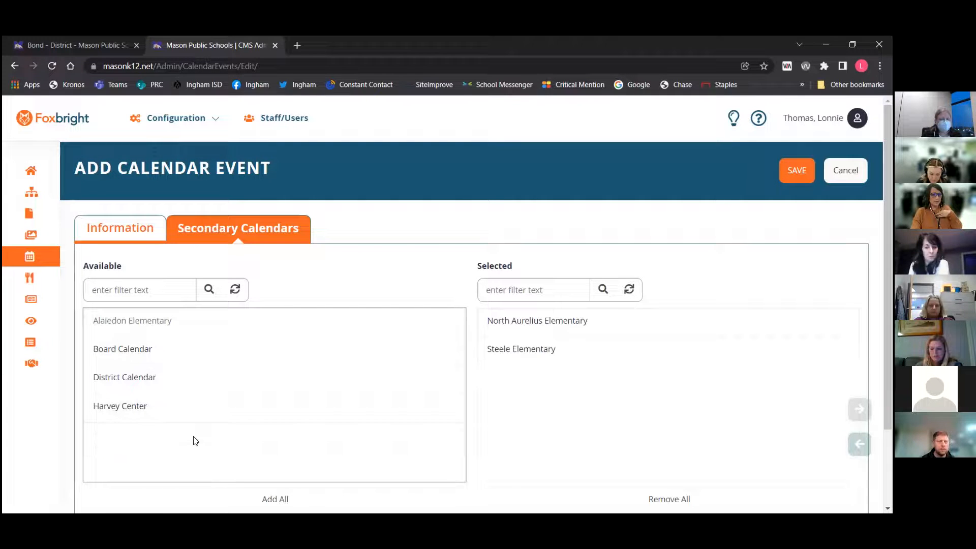
double_click(180, 377)
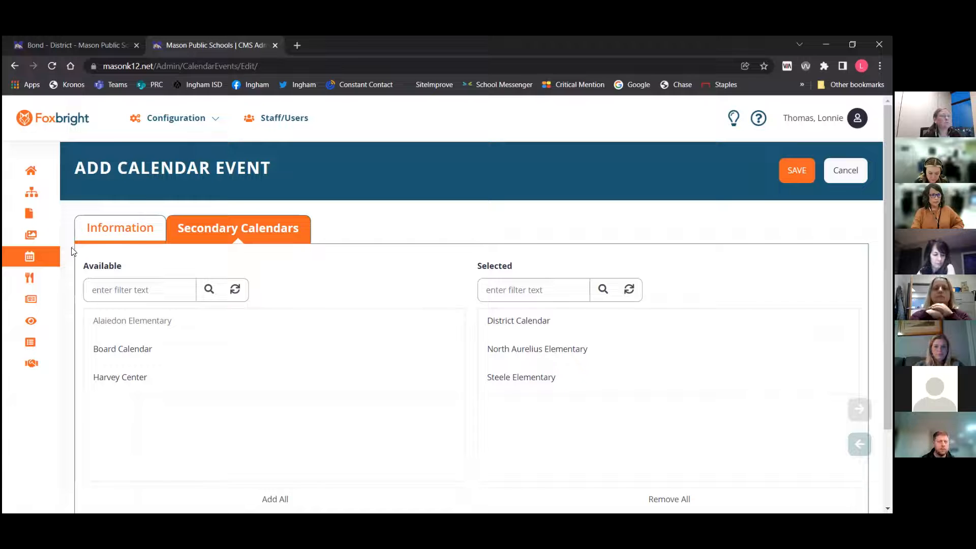
Open the lunch Menus list, then switch to the Bond page tab
mouse_move(35, 279)
click(52, 283)
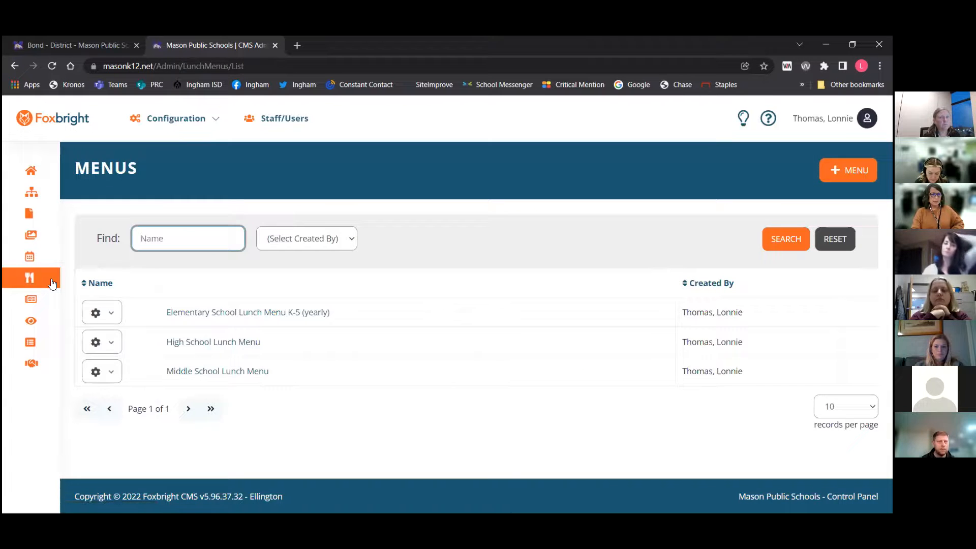
click(77, 43)
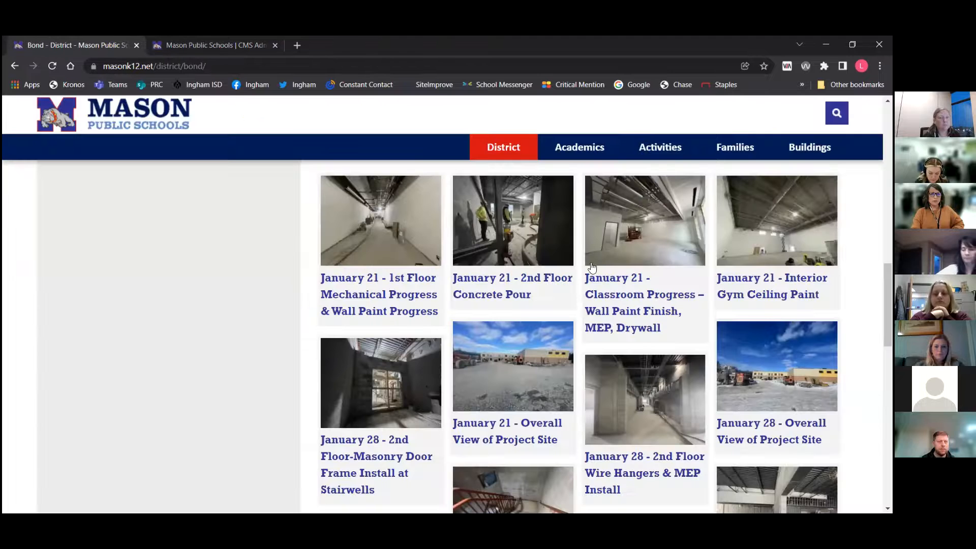
On the public site, open the James C. Harvey Educational Center's Lunch Menu page and scroll through it
mouse_move(796, 163)
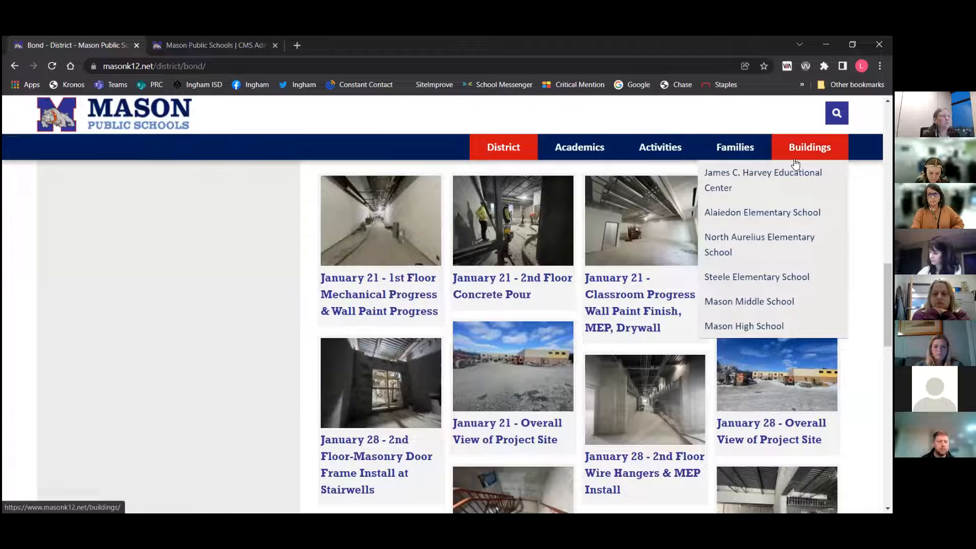
click(776, 178)
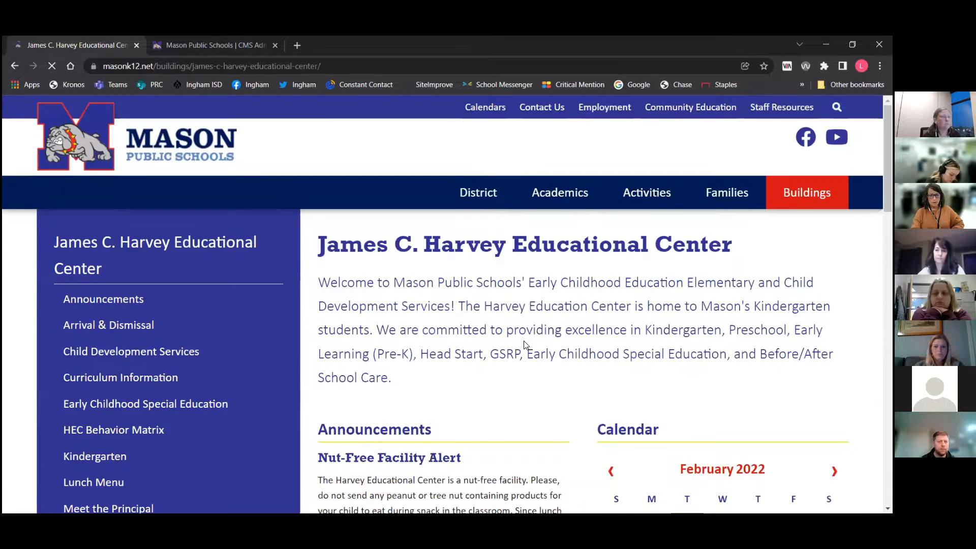
scroll(525, 345, down, 7)
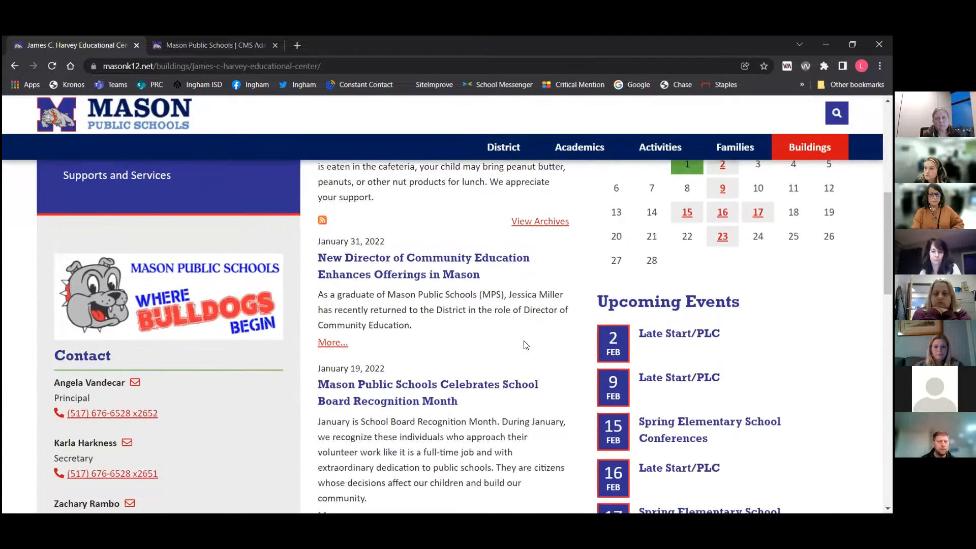
scroll(525, 345, down, 8)
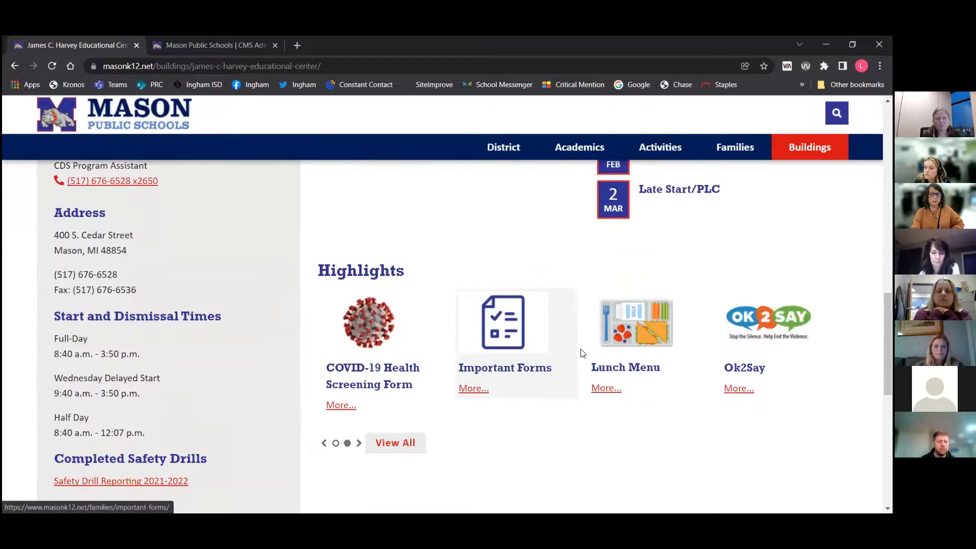
click(586, 352)
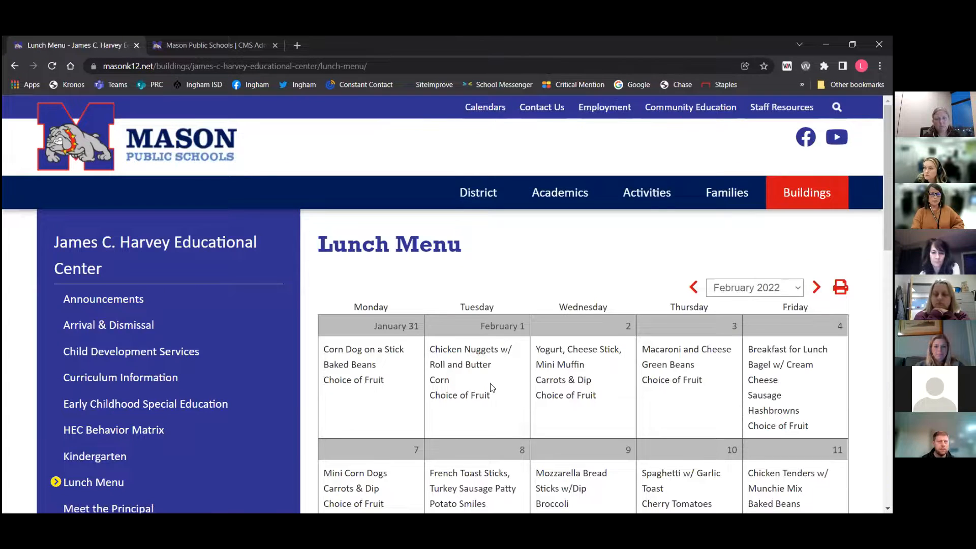
scroll(675, 379, down, 5)
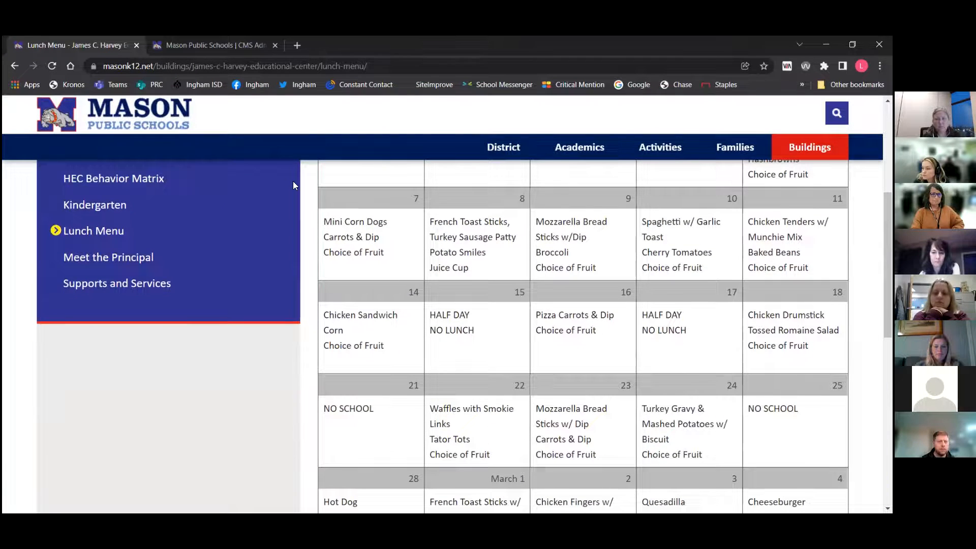
Open the Elementary School Lunch Menu K-5 (yearly) in the CMS and browse forward to May 2022
click(208, 46)
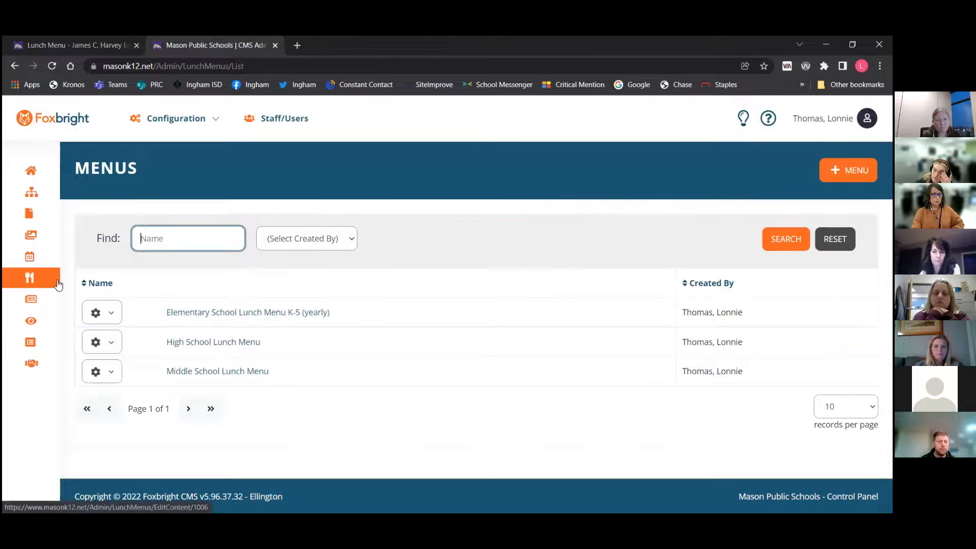
mouse_move(69, 284)
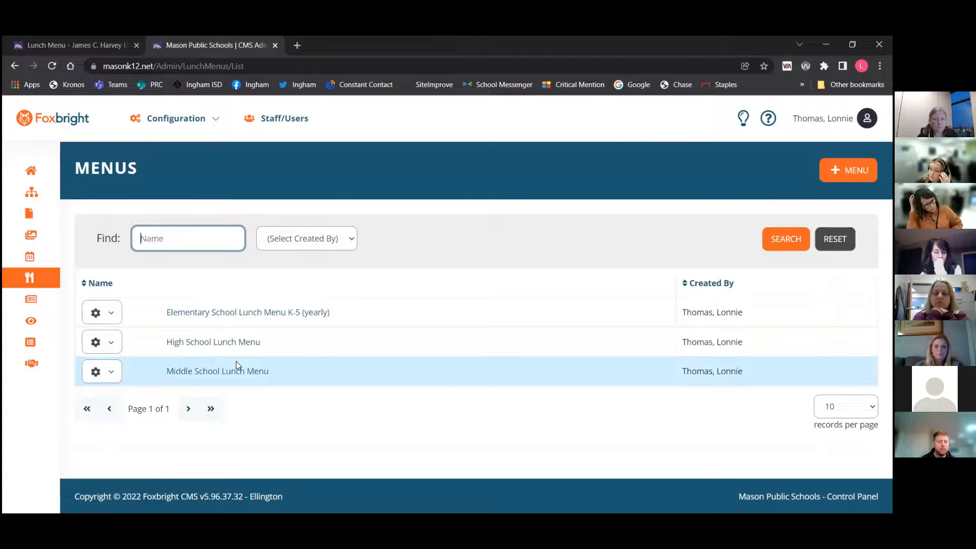
click(240, 316)
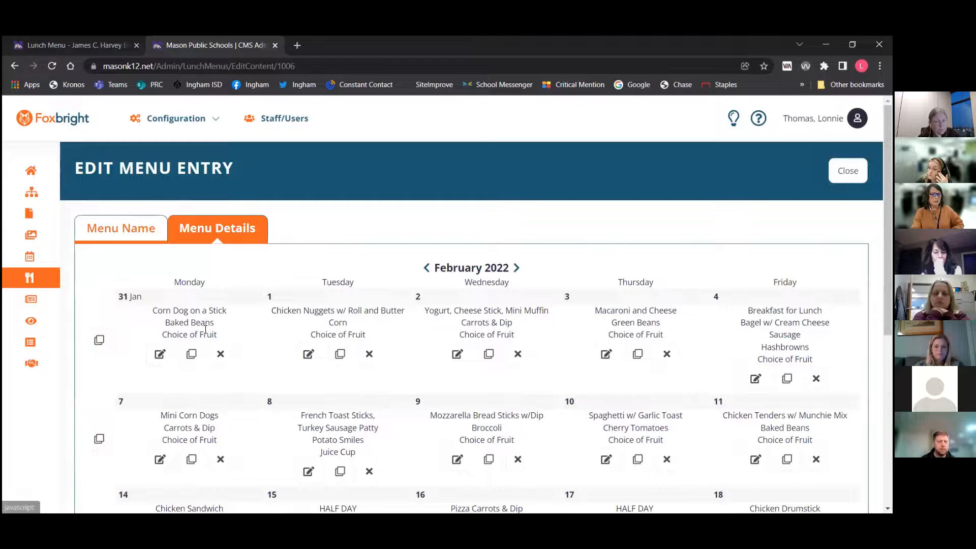
double_click(518, 267)
click(508, 268)
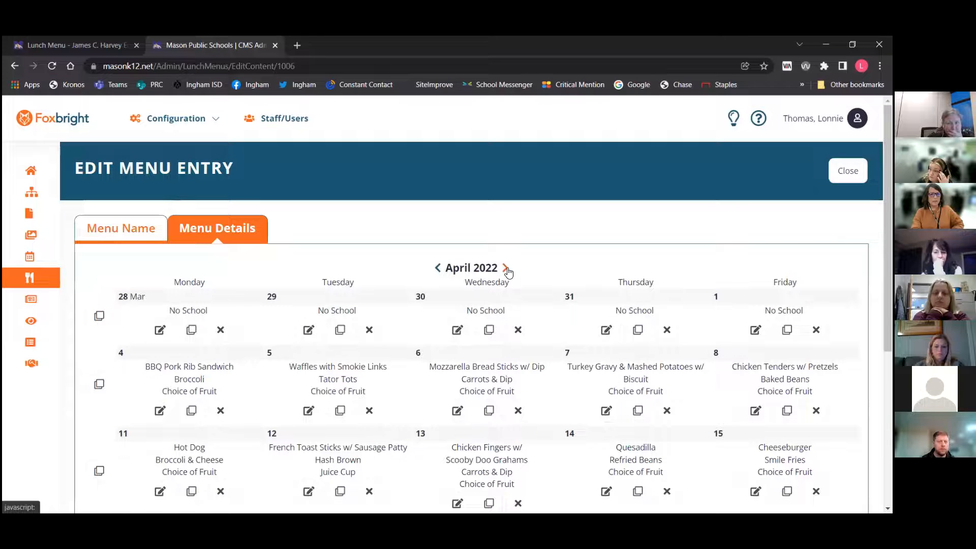
click(507, 268)
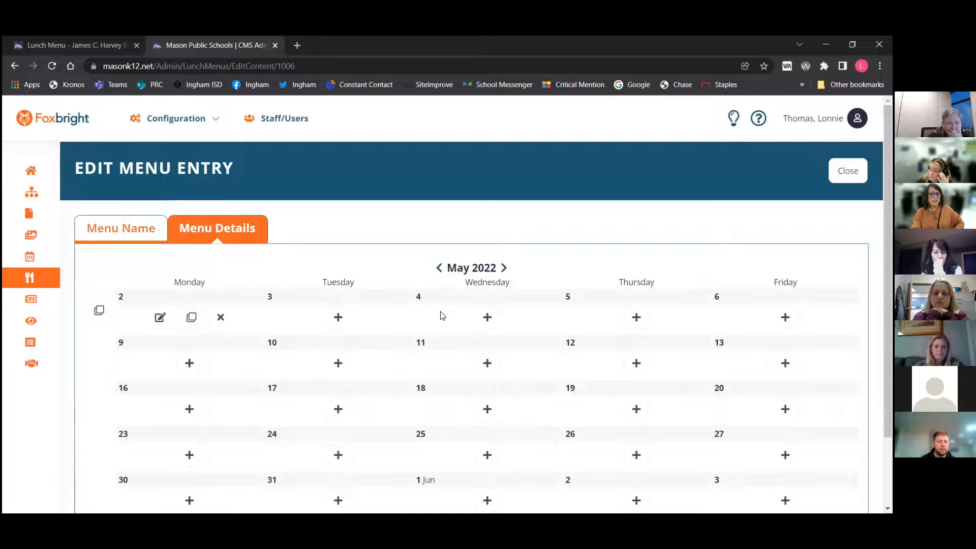
Open the entry dialogs for May 3 and March 29, closing each without saving
click(337, 318)
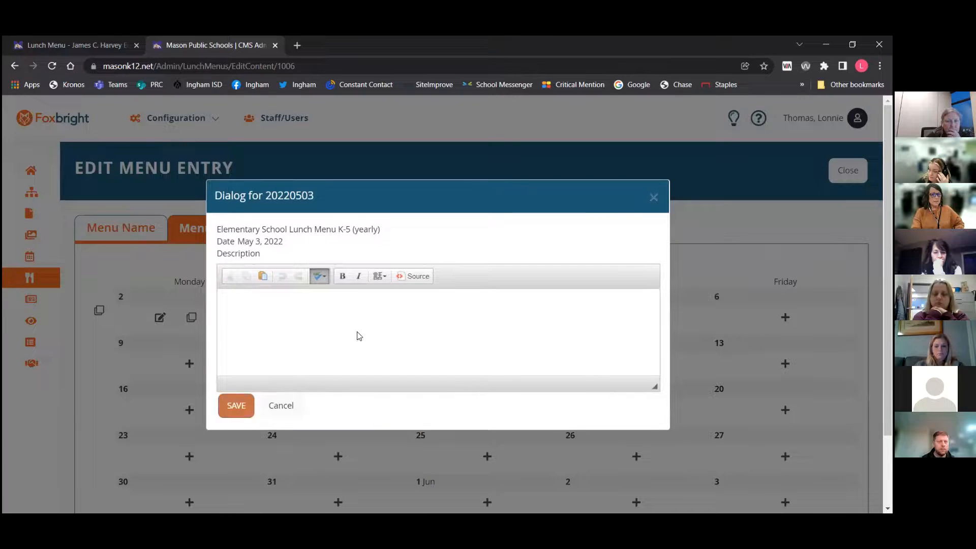
click(654, 198)
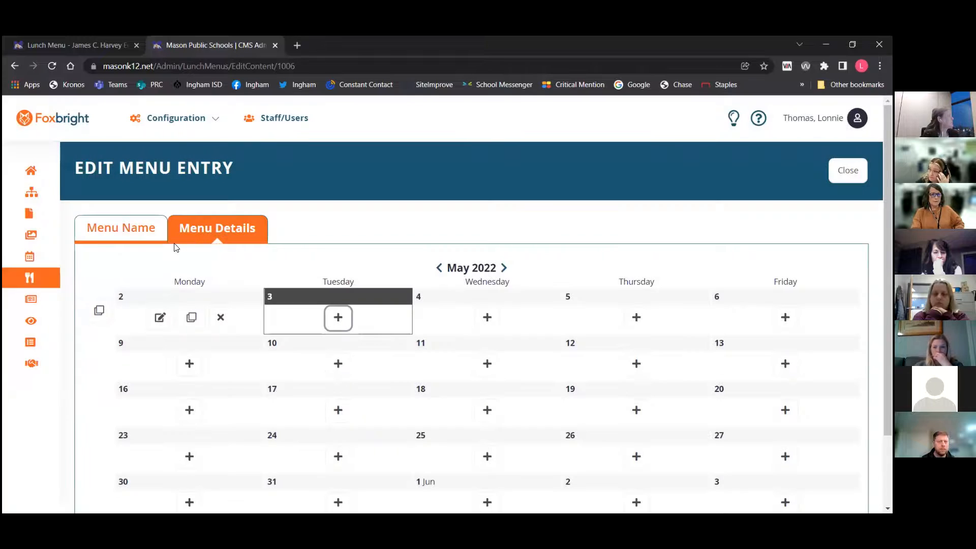
click(439, 268)
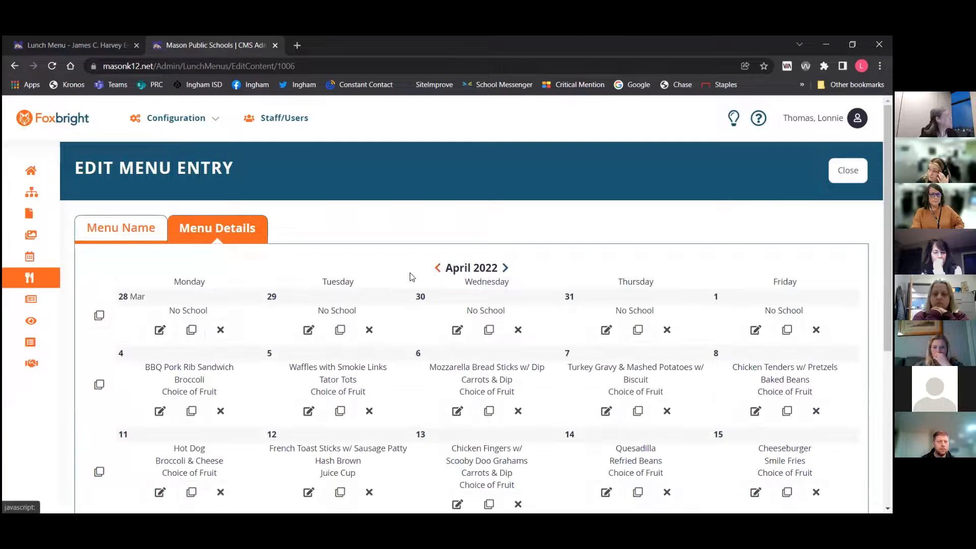
click(309, 330)
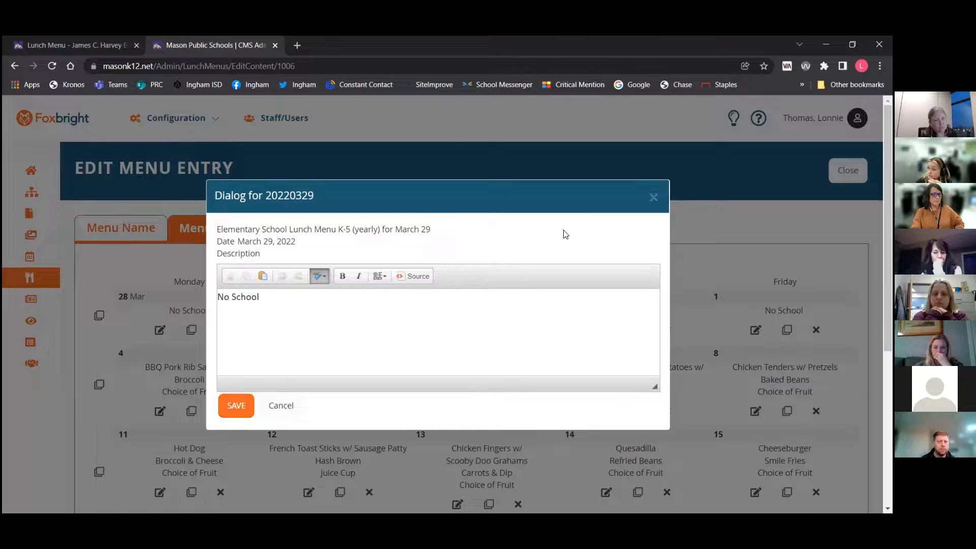
click(652, 199)
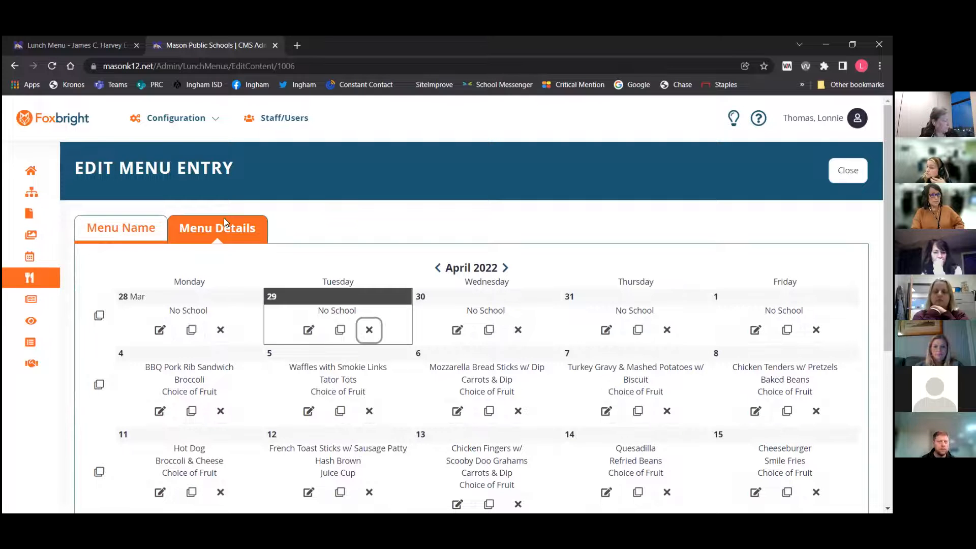
Open the CMS News list, then view the James C. Harvey Educational Center's announcements on the public site
click(59, 301)
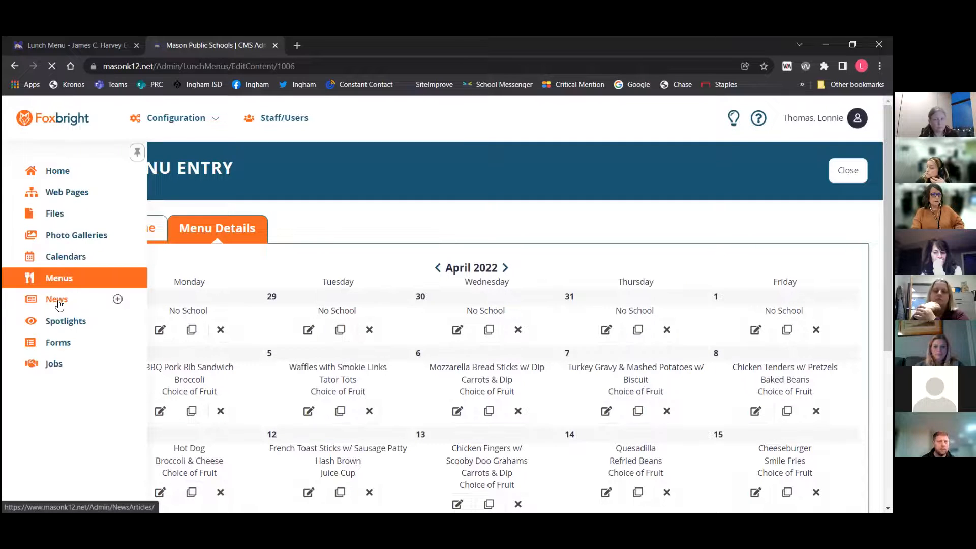
click(68, 43)
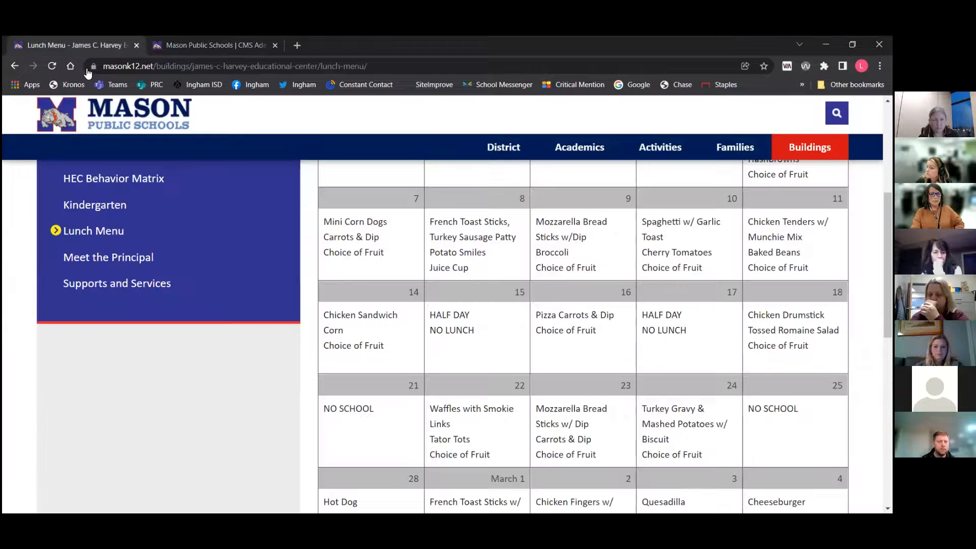
scroll(634, 229, up, 5)
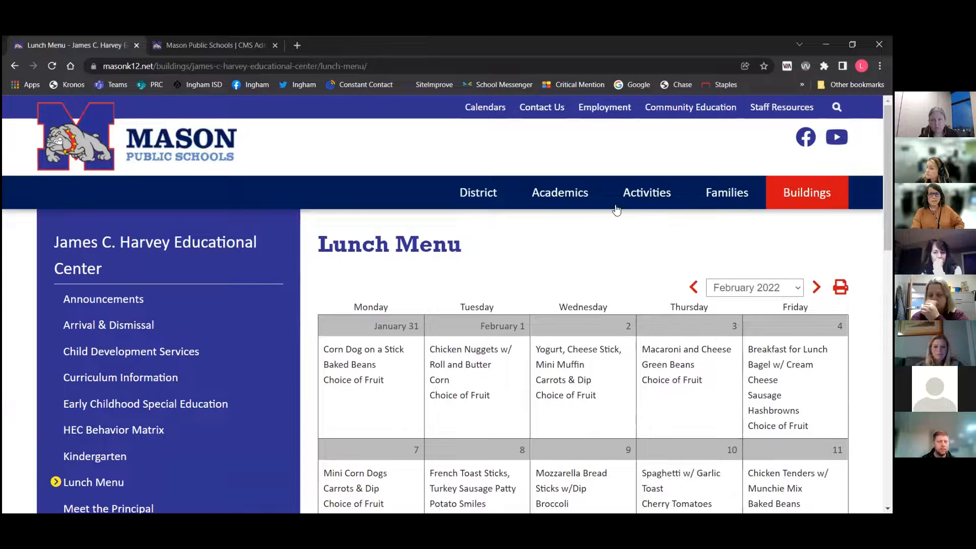
mouse_move(653, 195)
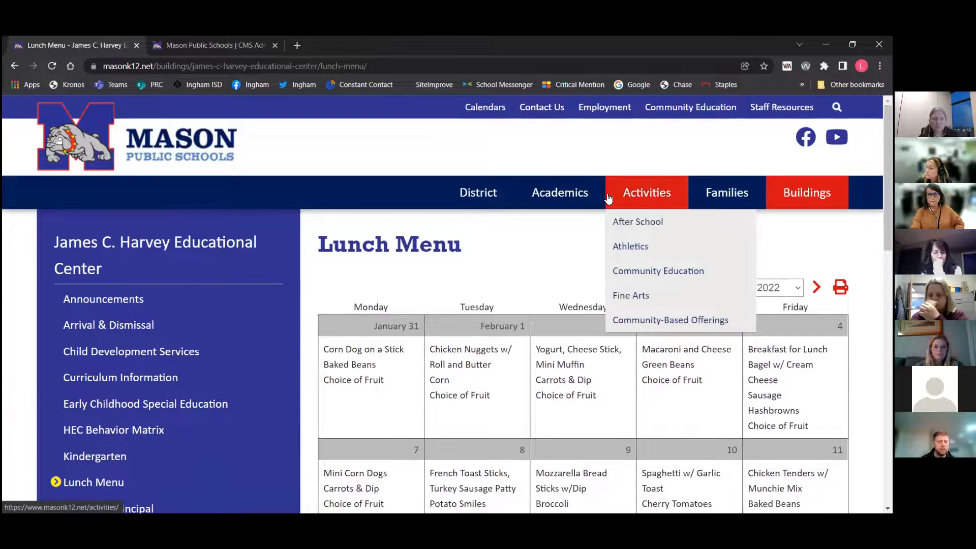
mouse_move(807, 193)
click(762, 225)
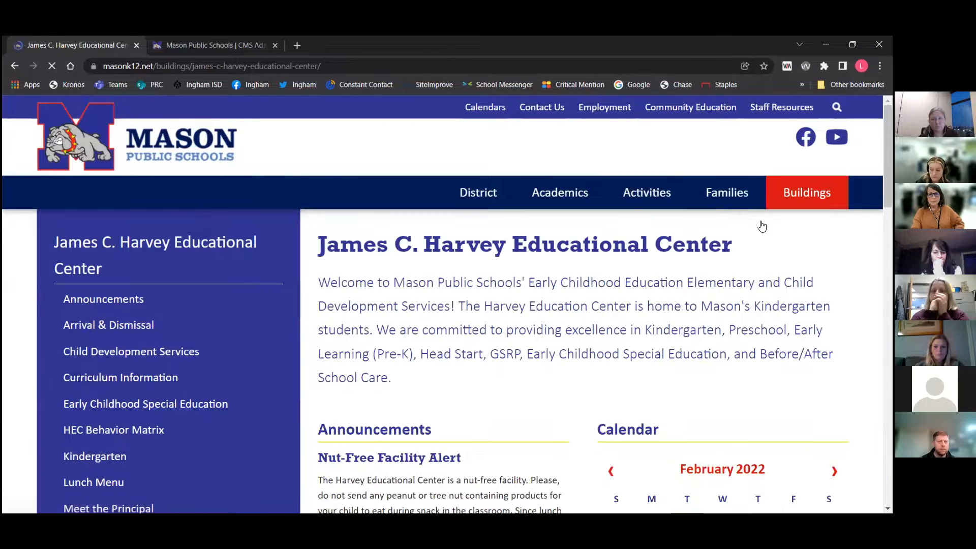
scroll(647, 255, down, 3)
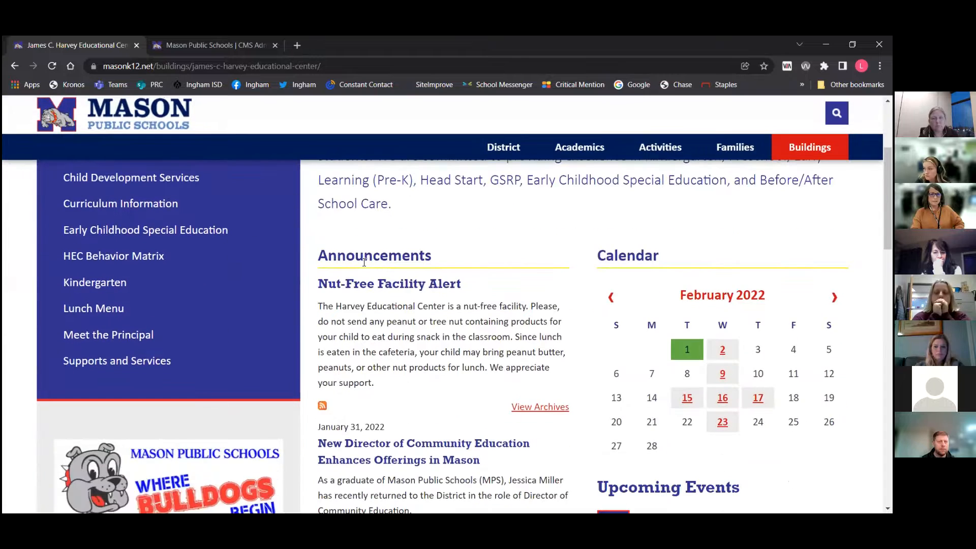
scroll(363, 260, up, 3)
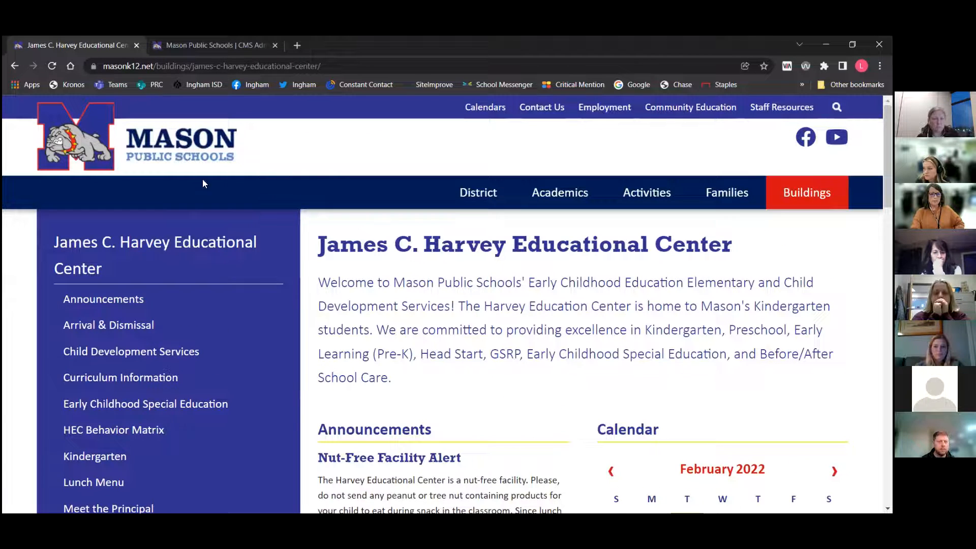
Go to the district home page and scroll to its news section
click(151, 142)
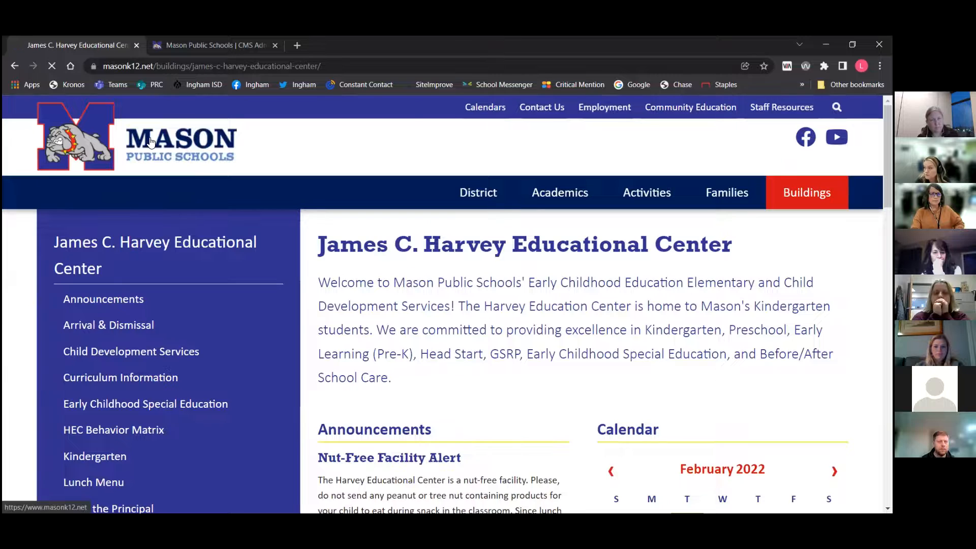
scroll(536, 243, down, 5)
scroll(537, 246, down, 6)
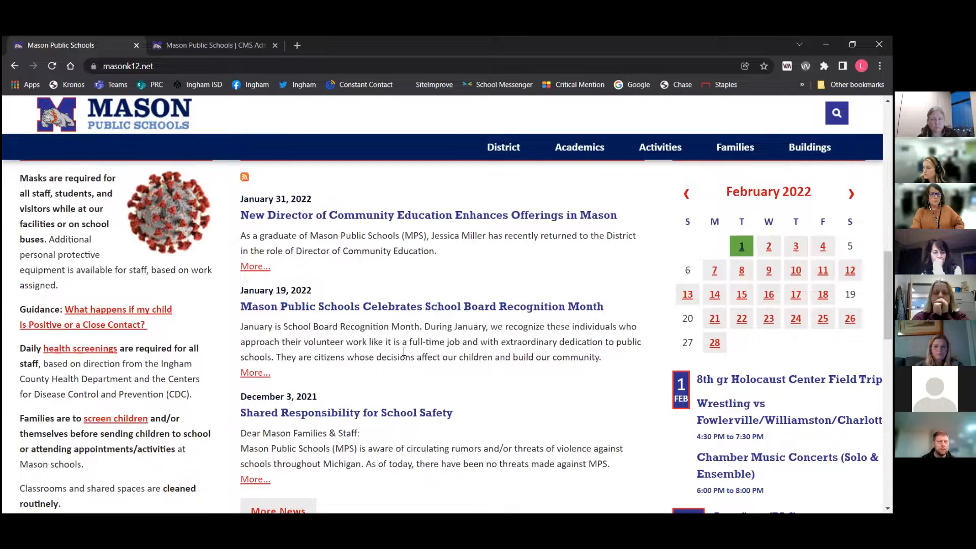
Start a new news post on the Harvey Center feed titled "title"
click(209, 45)
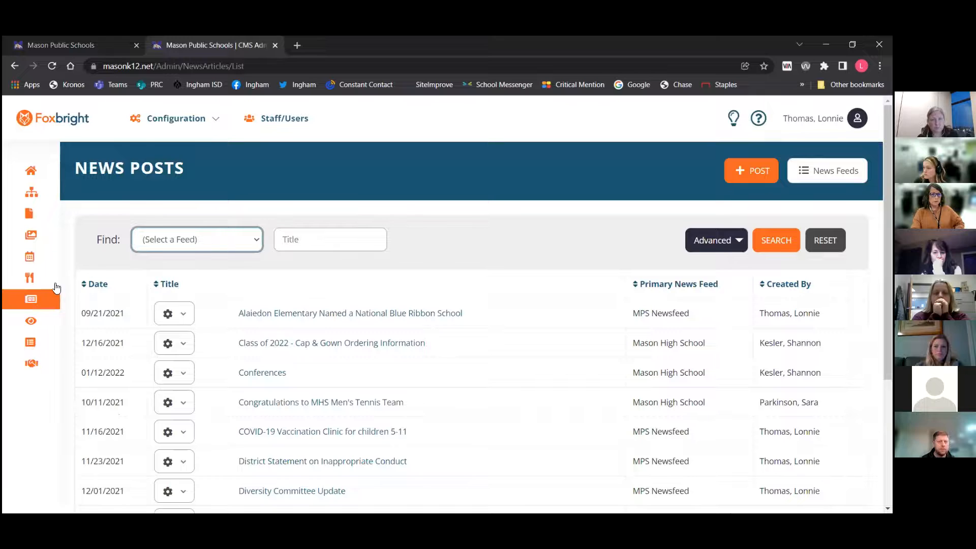
mouse_move(61, 303)
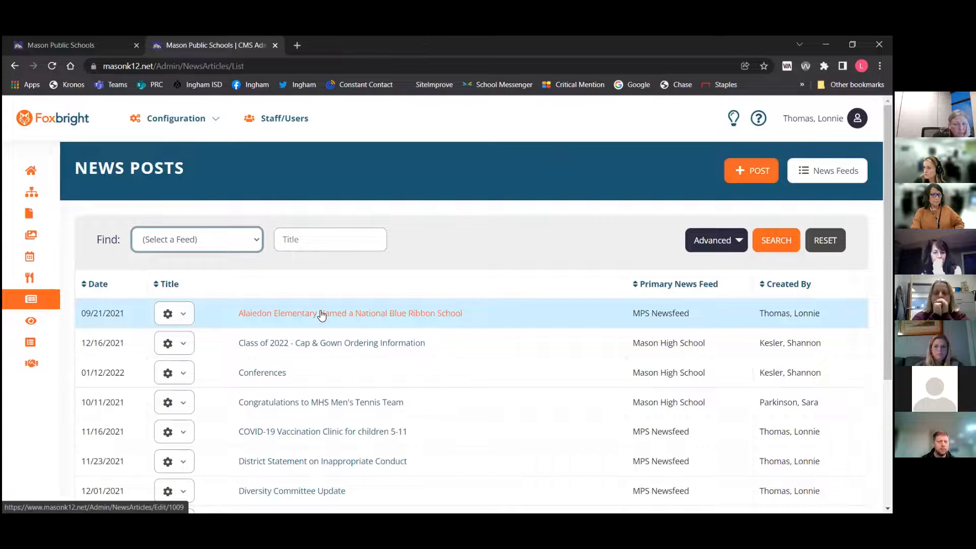
click(756, 173)
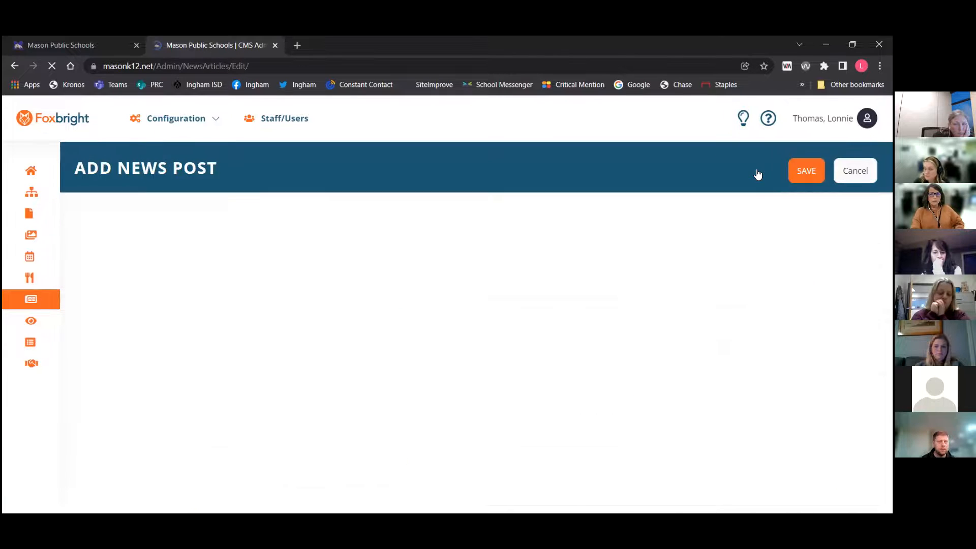
click(453, 274)
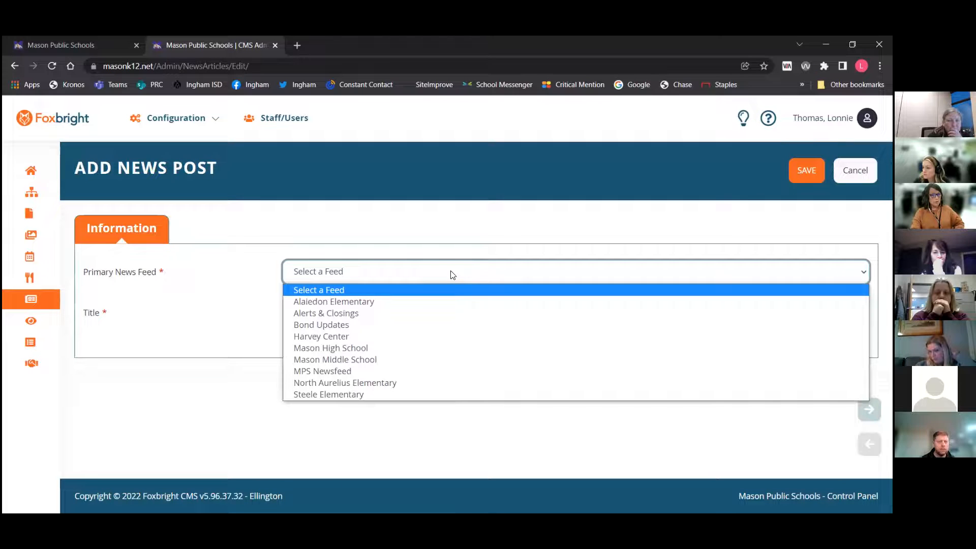
click(354, 336)
click(323, 314)
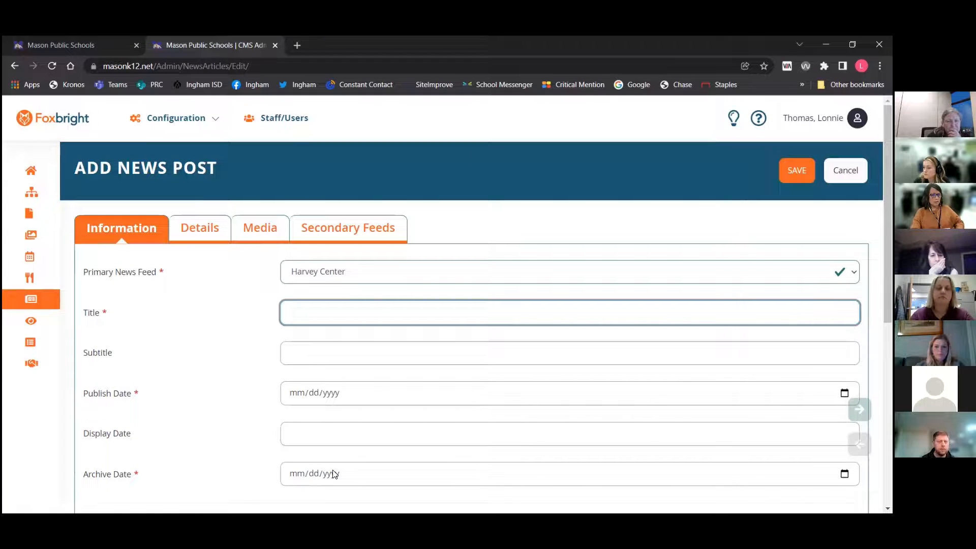
text(title)
key(Tab)
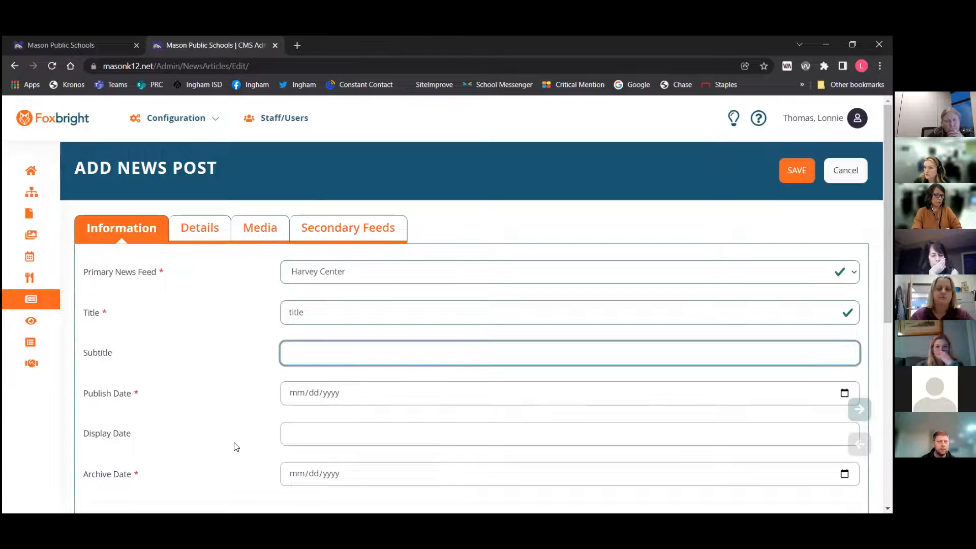
Set the post's publish date to 02/01/2022 and archive date to 02/01/2023
click(297, 396)
text(02/01/)
text(2022)
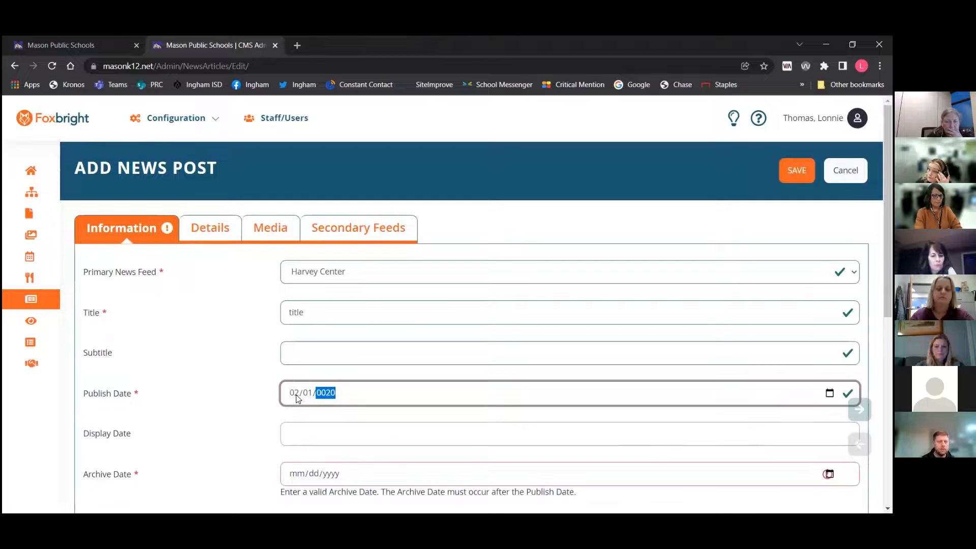
click(304, 474)
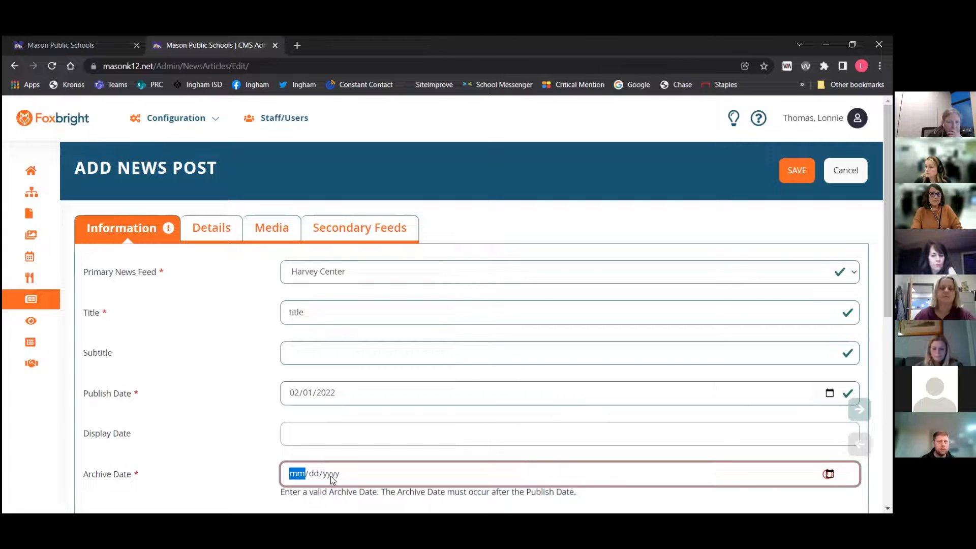
text(0201)
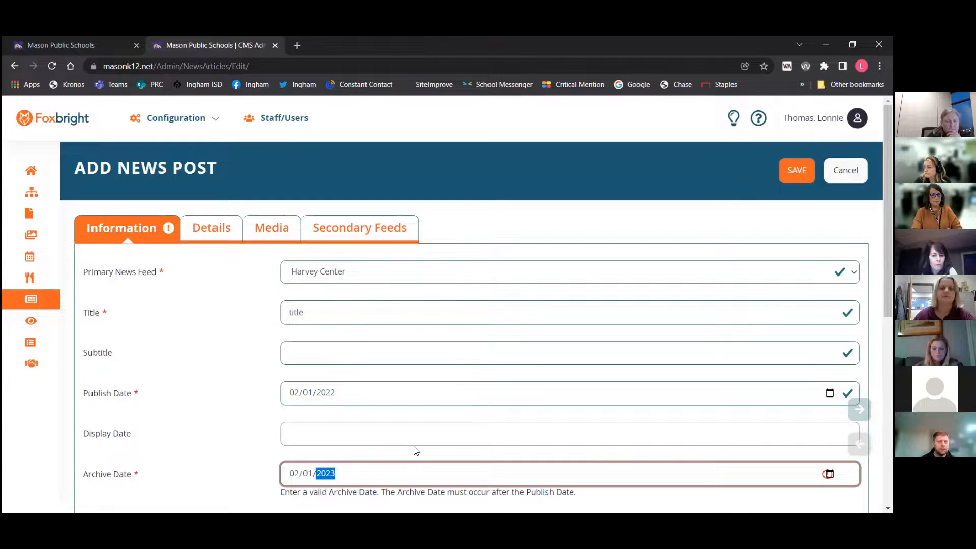
scroll(416, 451, down, 2)
scroll(415, 450, down, 5)
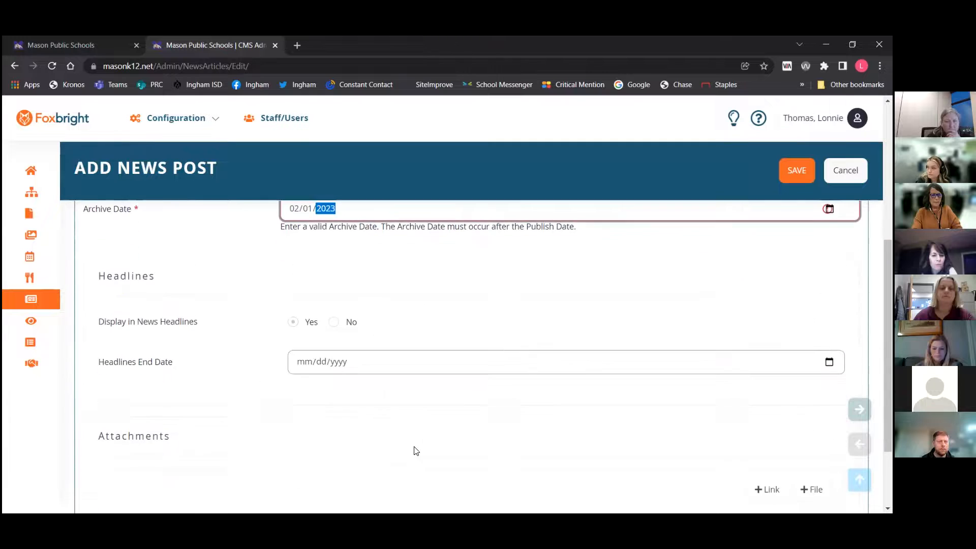
Review the post's Information fields, then open the Details section and place the cursor in the Summary editor
scroll(415, 451, up, 8)
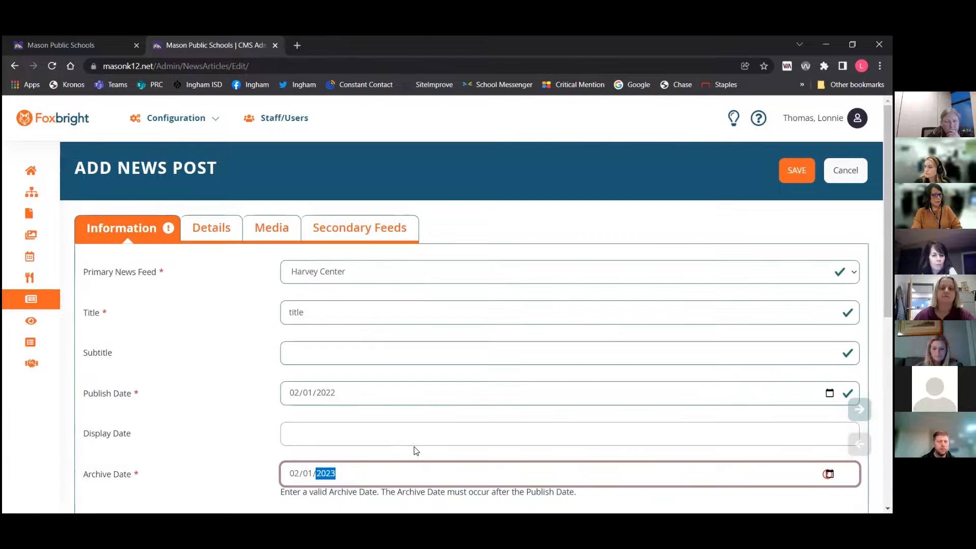
scroll(416, 451, down, 8)
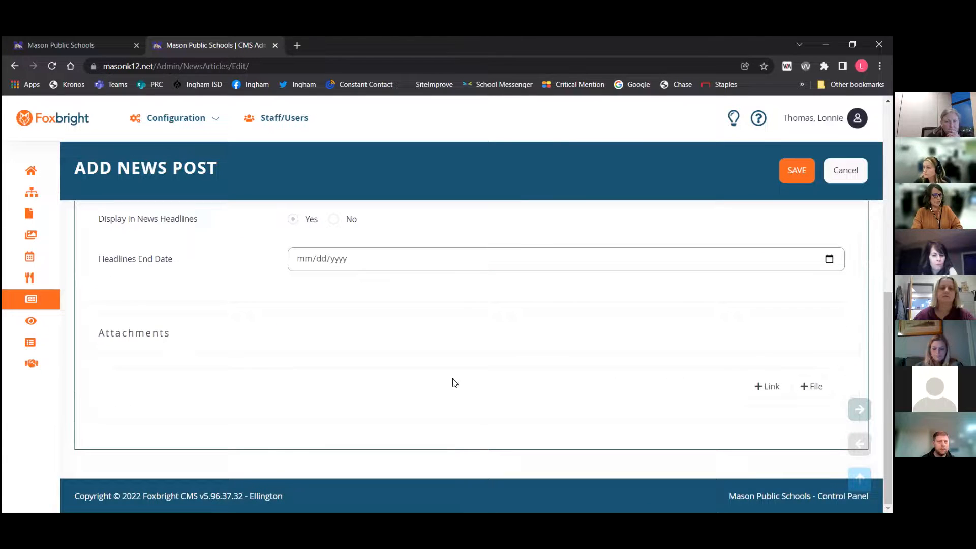
scroll(499, 301, up, 6)
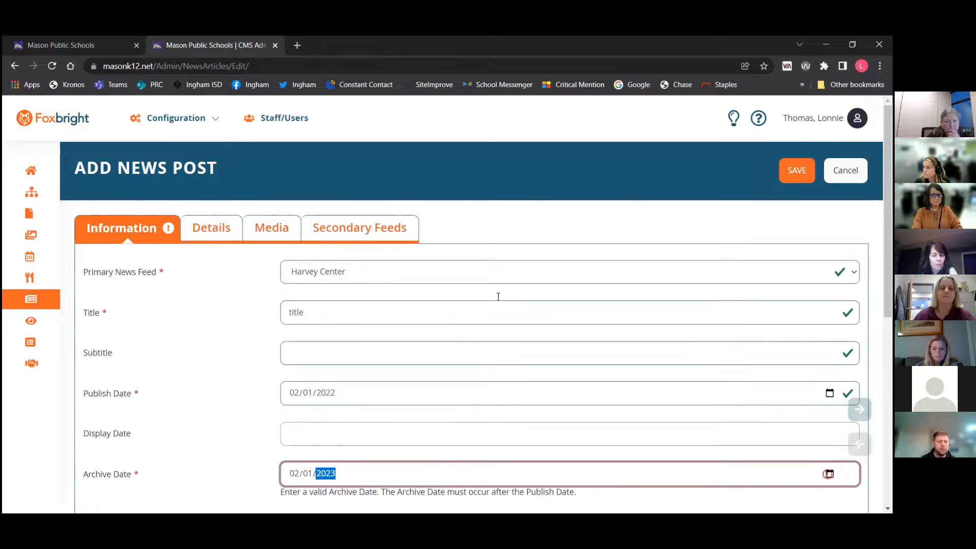
click(220, 227)
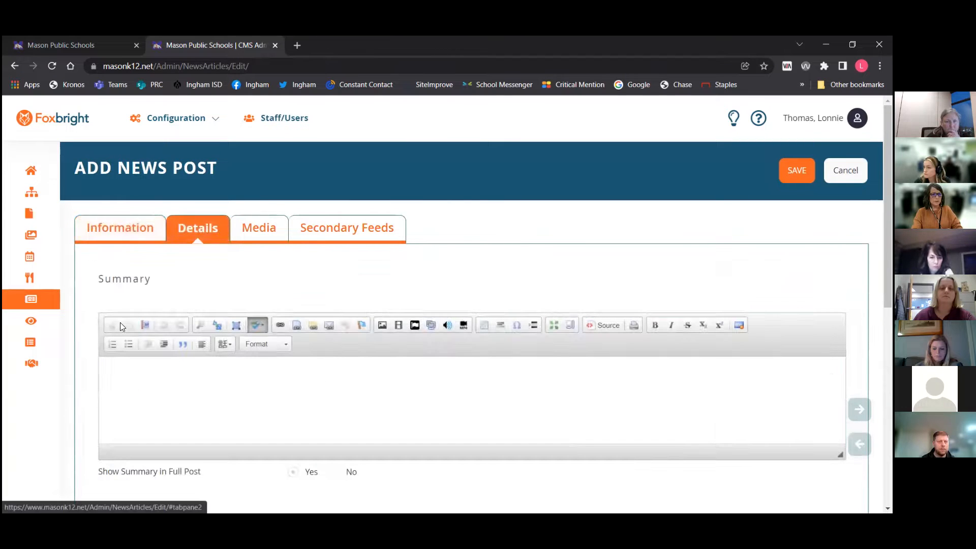
click(348, 382)
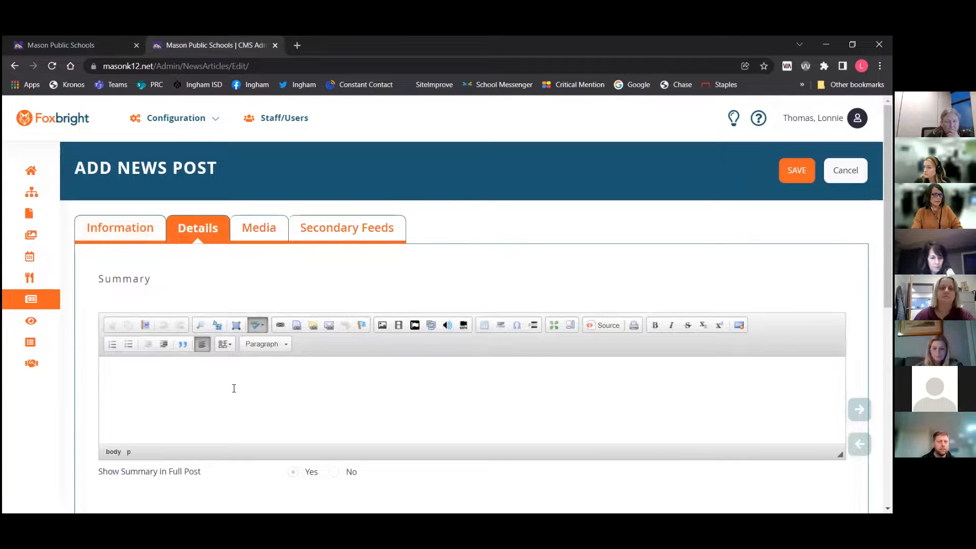
On the public site, compare the New Director of Community Education article's summary with its full article
click(81, 45)
drag(438, 253, 246, 238)
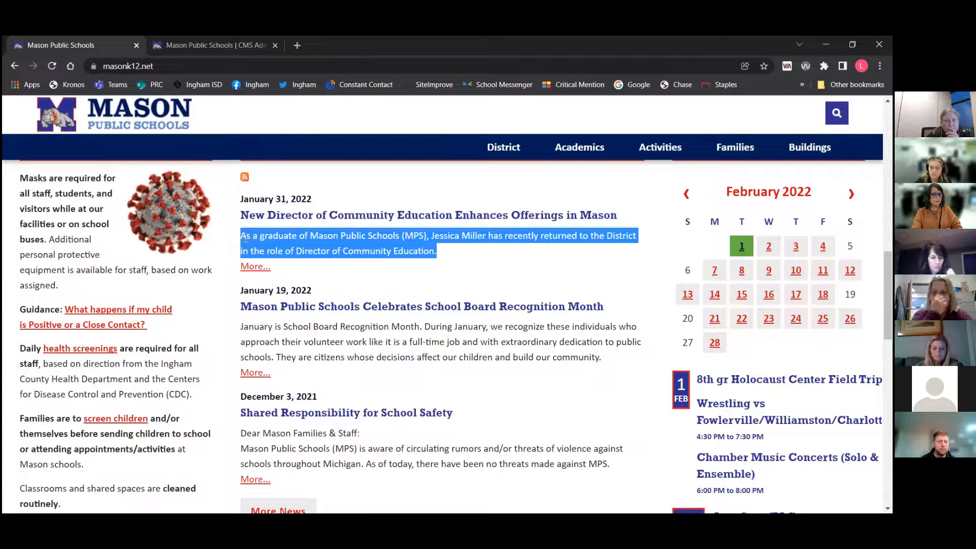
click(250, 269)
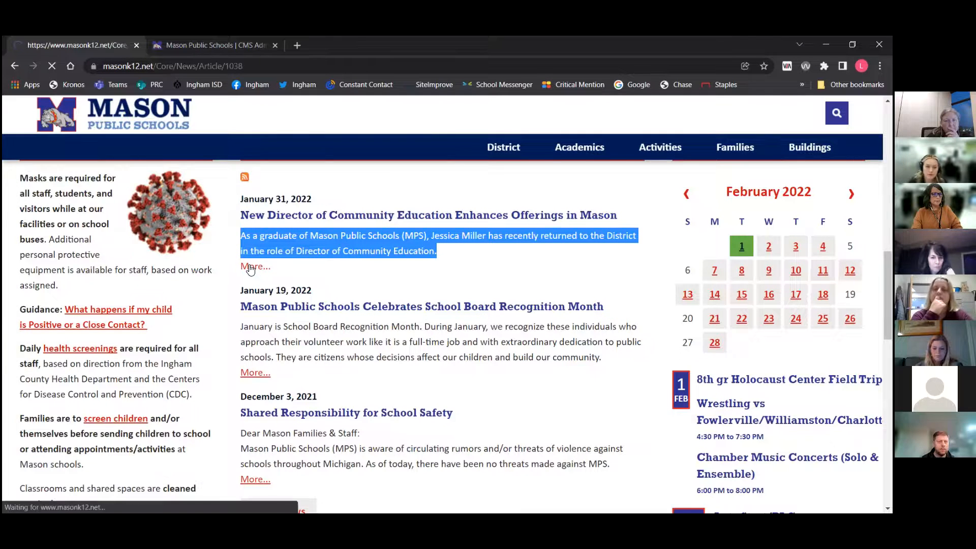
scroll(620, 344, down, 4)
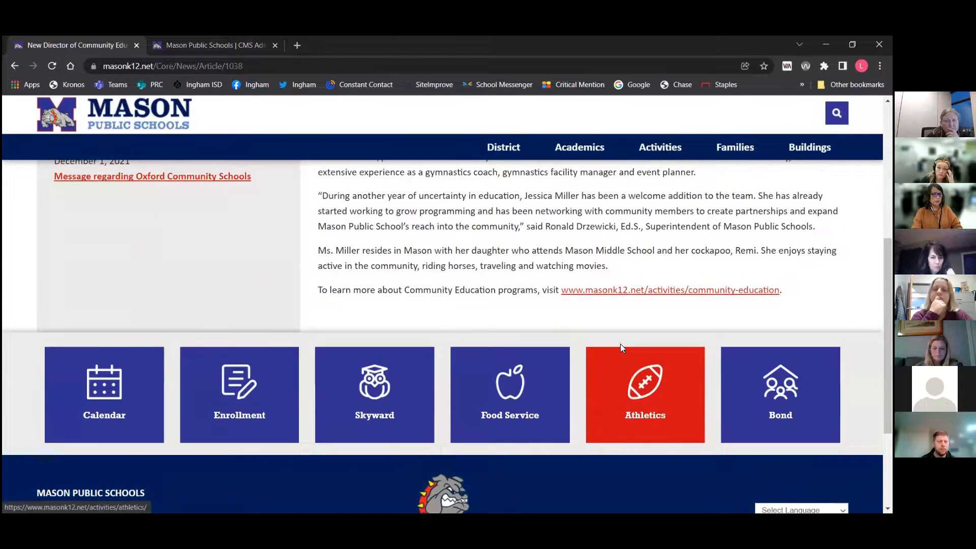
scroll(620, 343, up, 5)
click(219, 45)
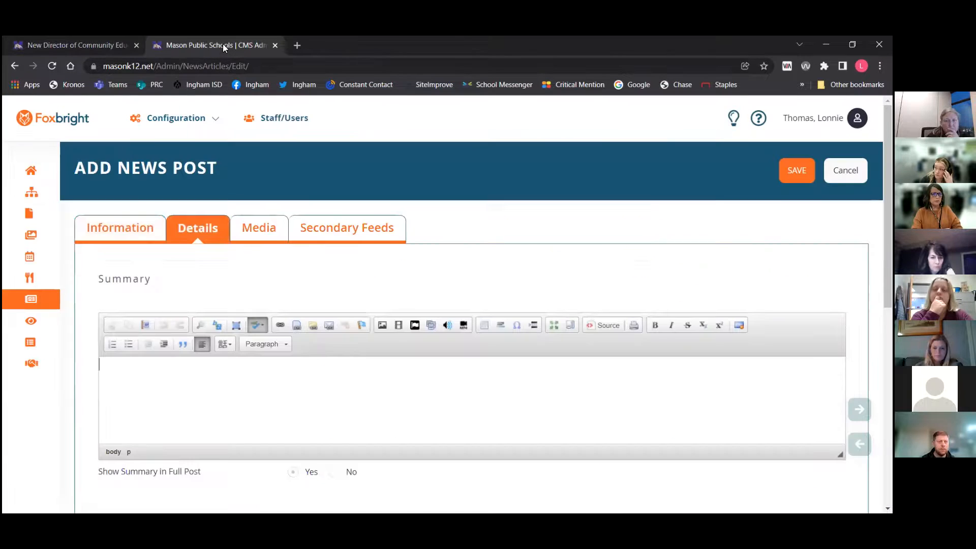
Examine the Summary and Post Details editors in the post's Details section
click(231, 380)
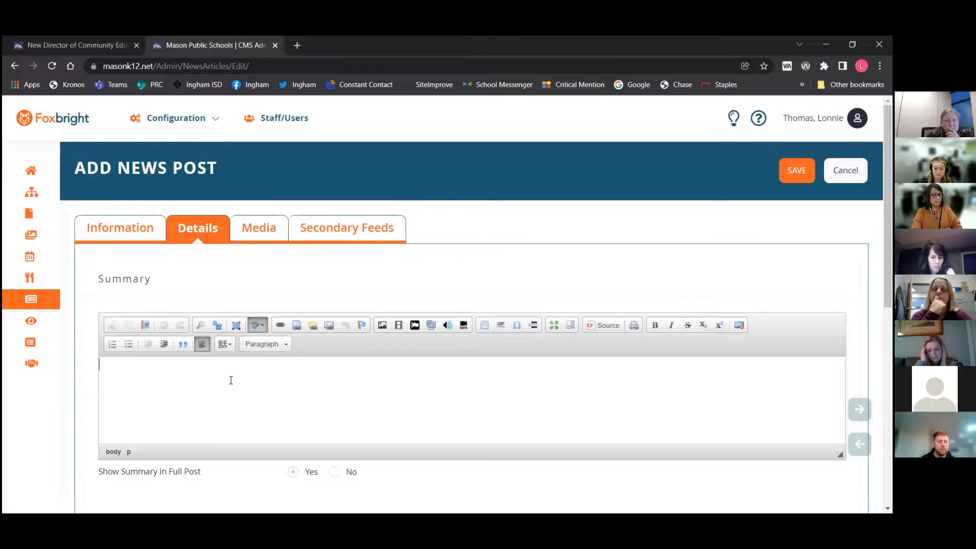
scroll(229, 378, down, 3)
scroll(283, 399, down, 2)
click(289, 397)
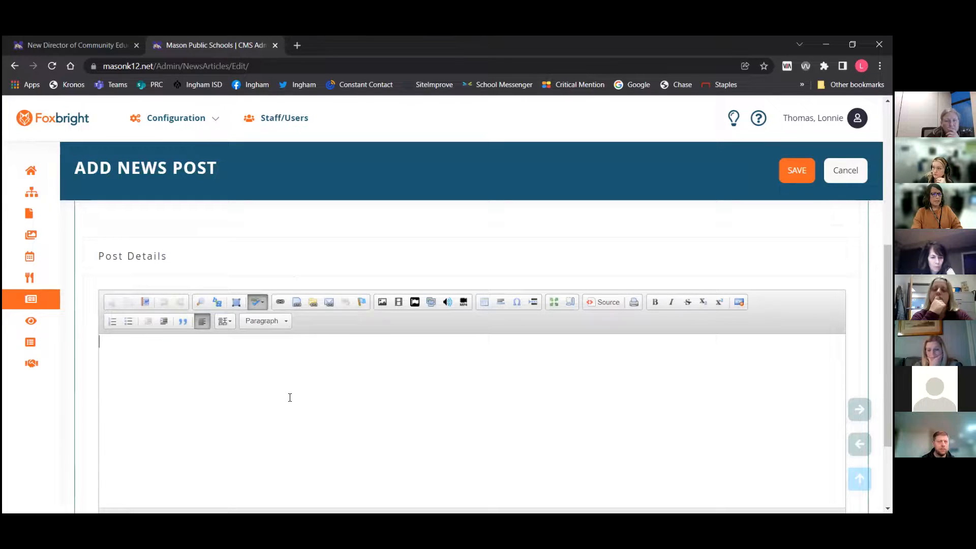
scroll(289, 397, down, 2)
scroll(289, 398, up, 1)
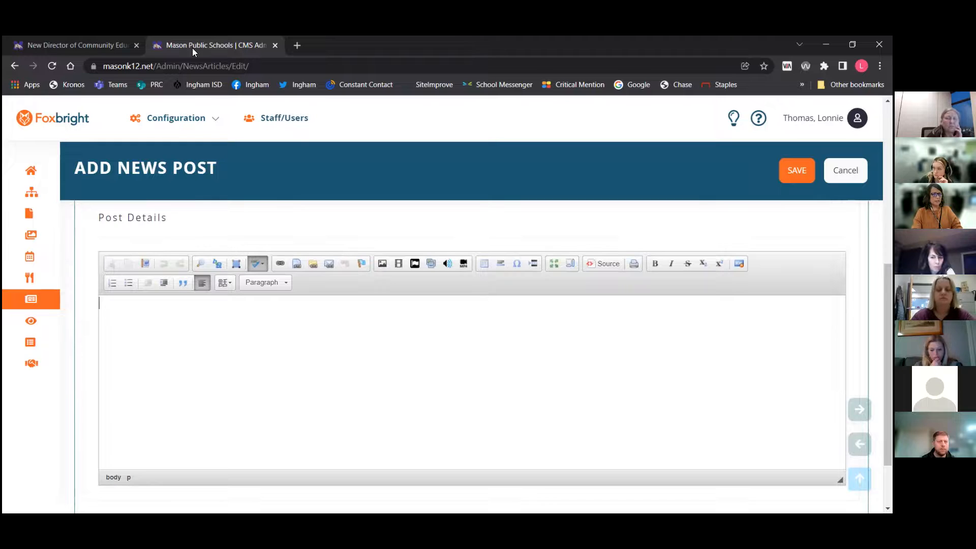
Return to the public home page and open the New Director of Community Education article in full
click(78, 43)
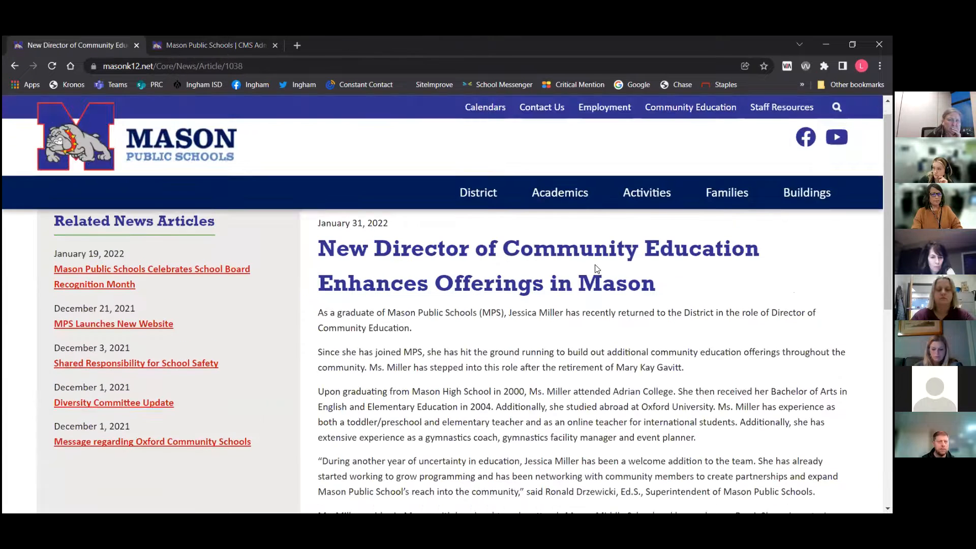
click(169, 149)
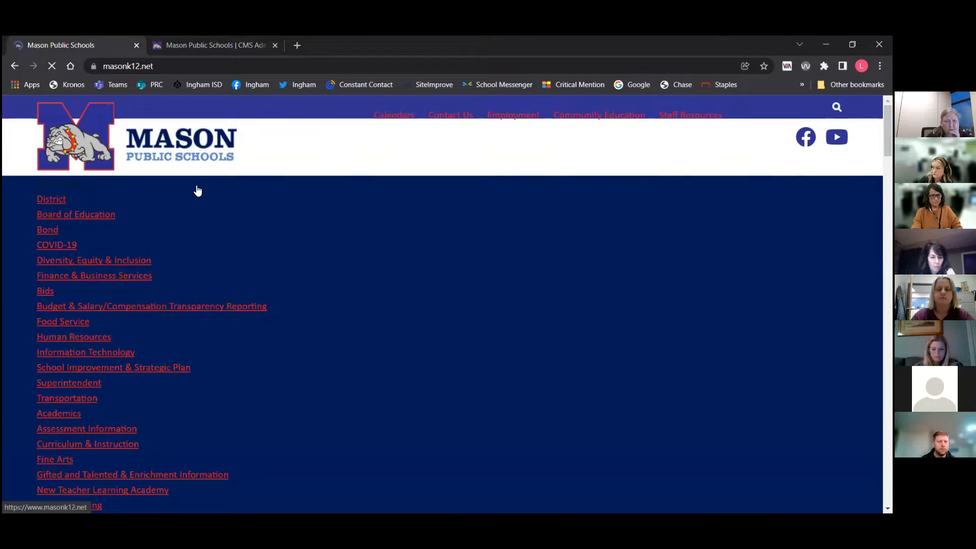
scroll(515, 417, down, 5)
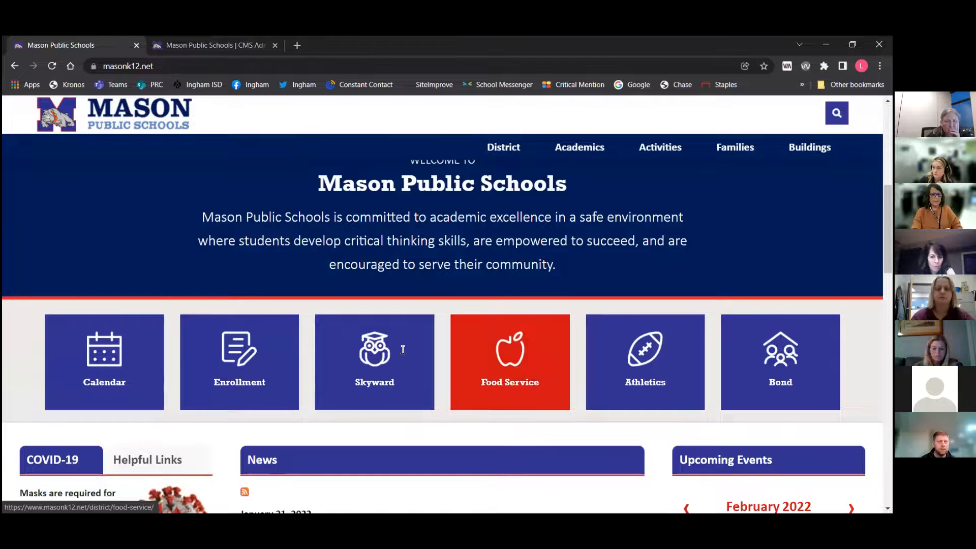
scroll(403, 350, down, 4)
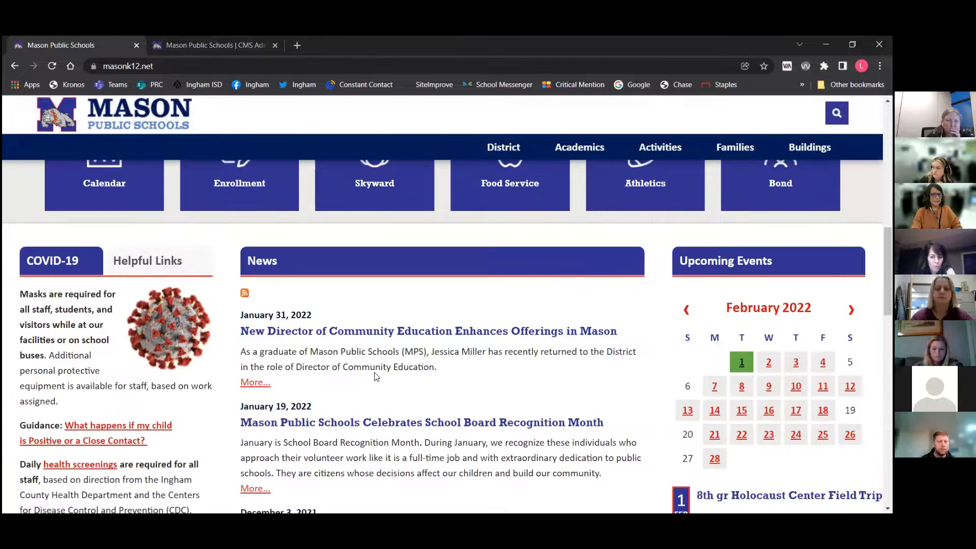
click(254, 383)
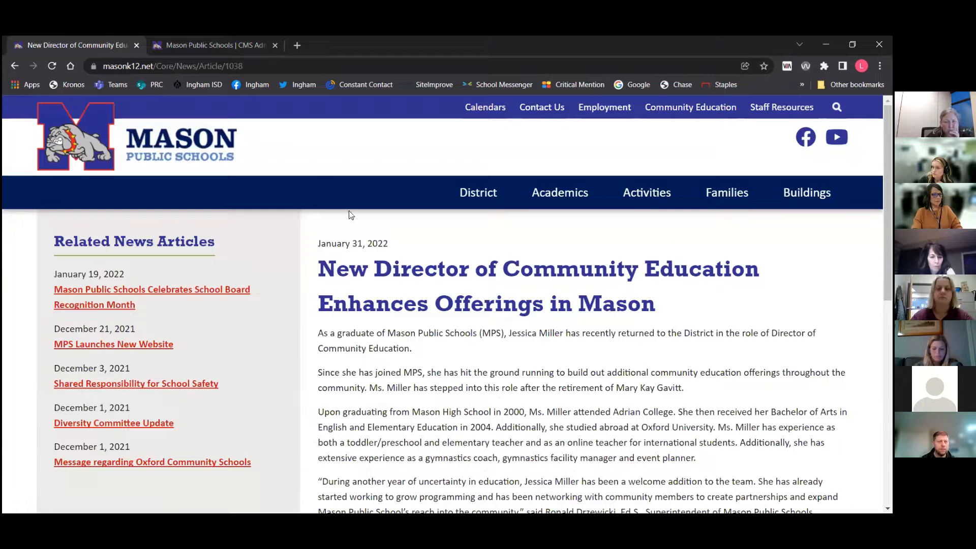
click(219, 46)
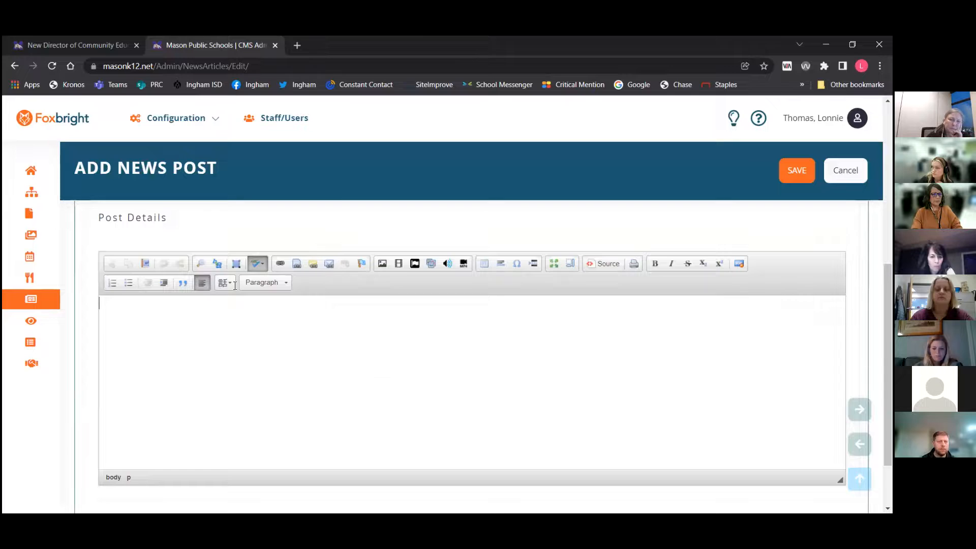
Preview the Media section's image and video options, then return to the Post Details editor
scroll(247, 372, up, 4)
scroll(248, 372, up, 2)
scroll(225, 337, down, 5)
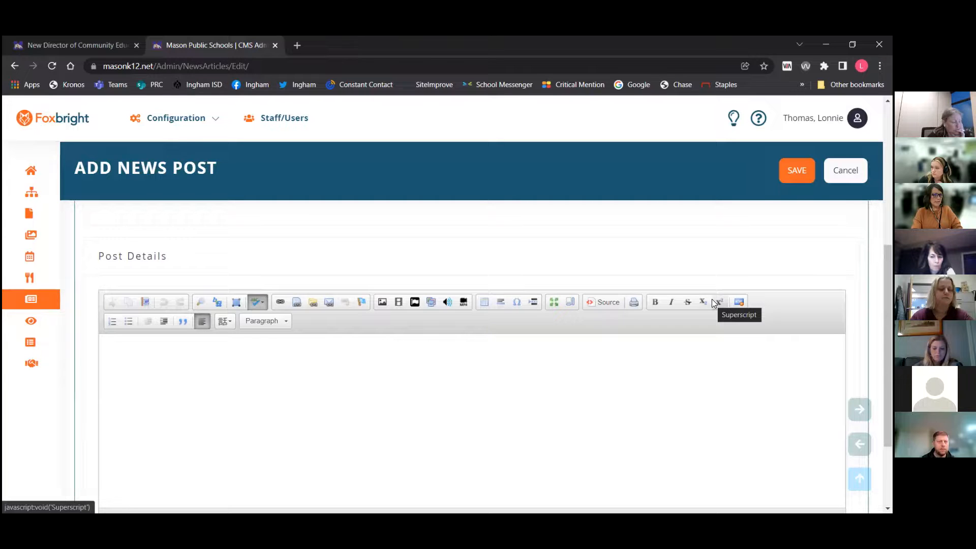
scroll(429, 407, up, 5)
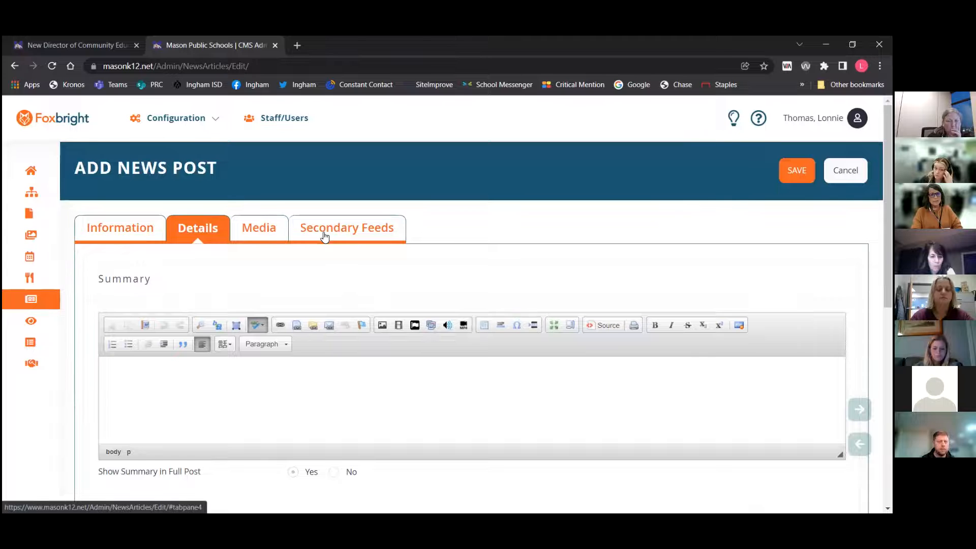
click(275, 232)
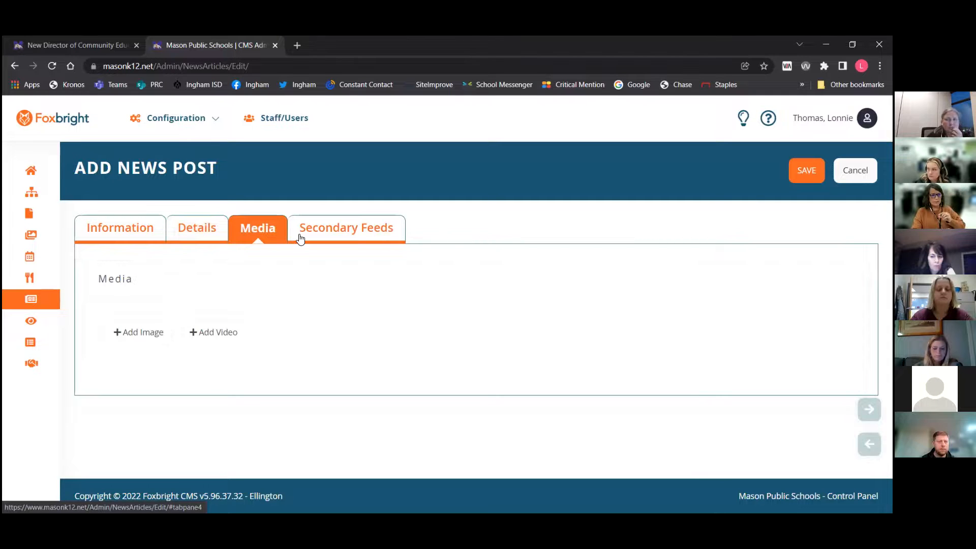
click(184, 230)
scroll(305, 272, down, 1)
scroll(304, 273, down, 6)
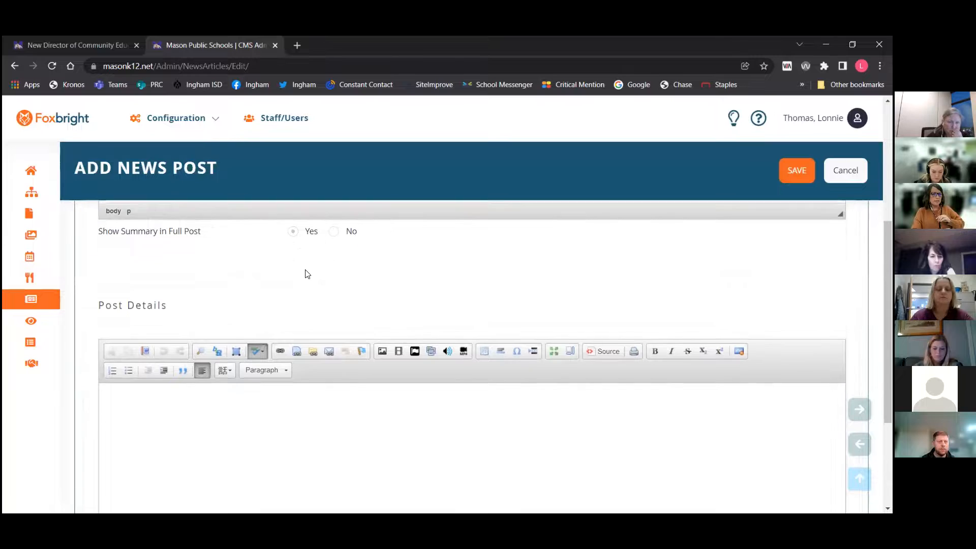
click(189, 411)
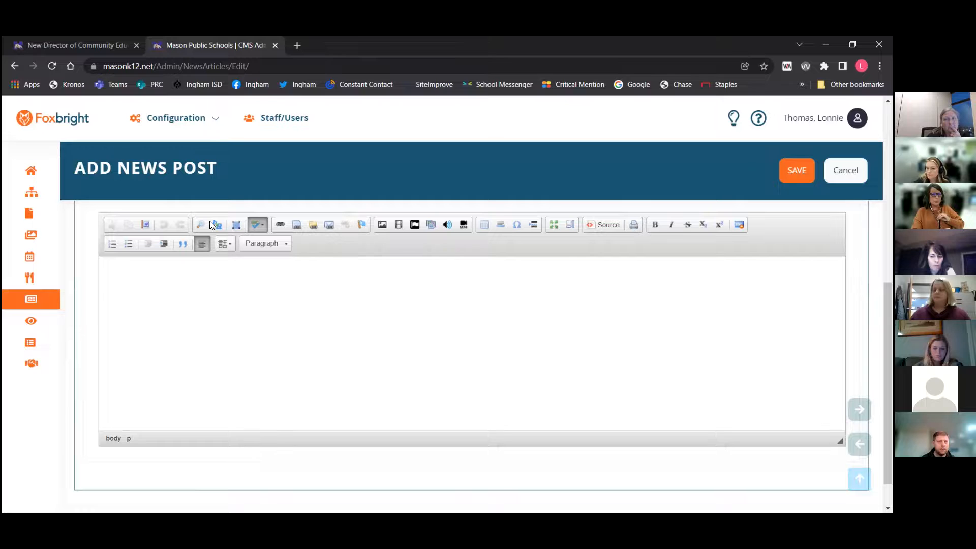
Open and close the Post Details image insertion dialog, then view the Media section again
click(381, 225)
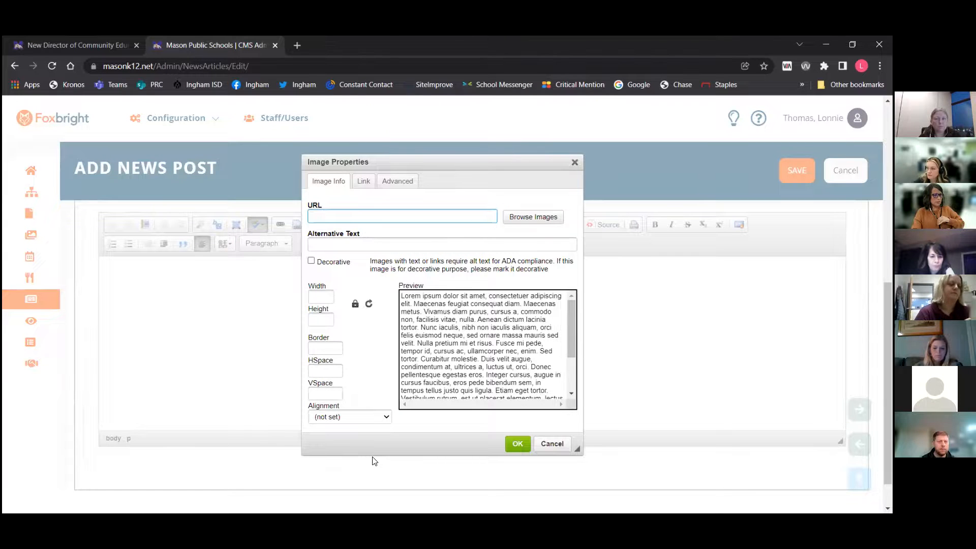
click(575, 162)
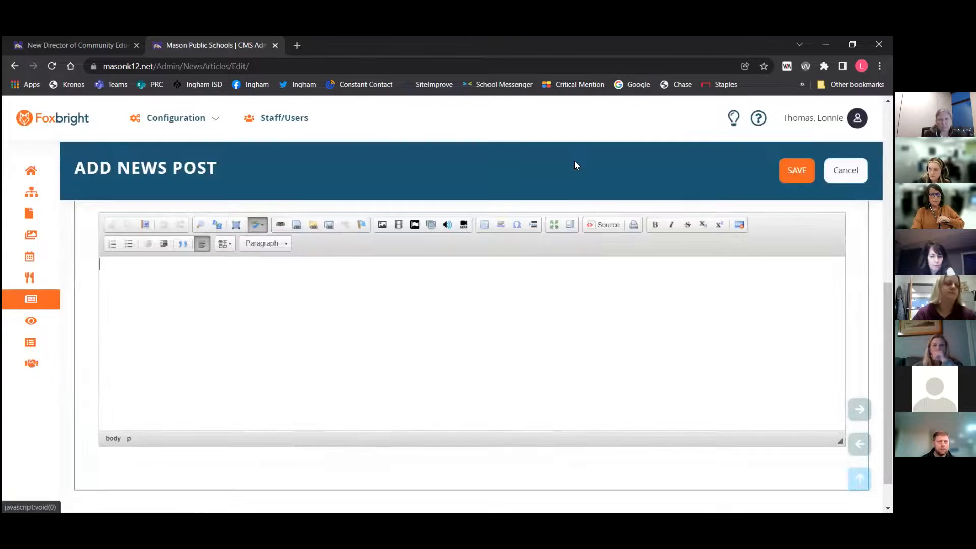
scroll(445, 331, up, 1)
scroll(443, 330, up, 1)
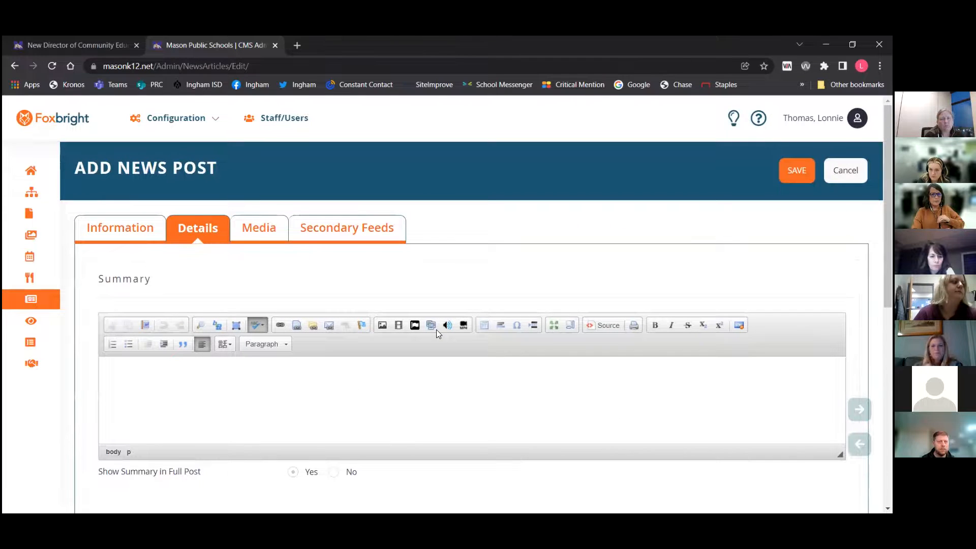
click(260, 233)
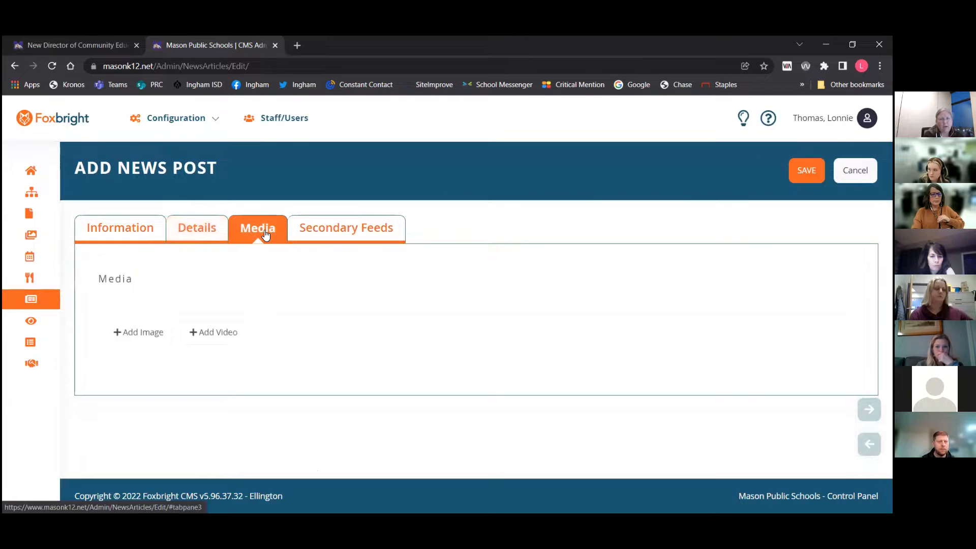
On the public home page, highlight the lead news article's summary text as an example
click(76, 44)
click(213, 168)
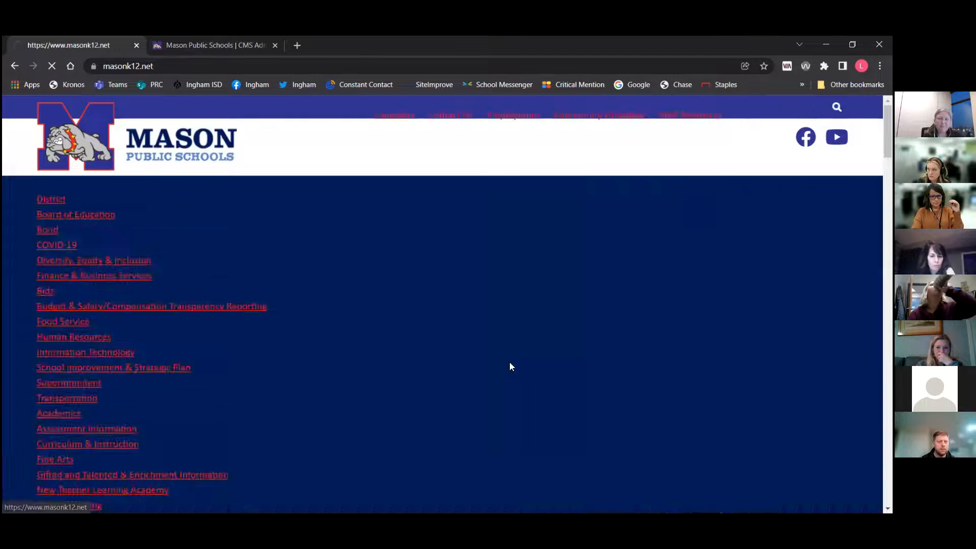
scroll(533, 348, down, 5)
scroll(532, 352, down, 10)
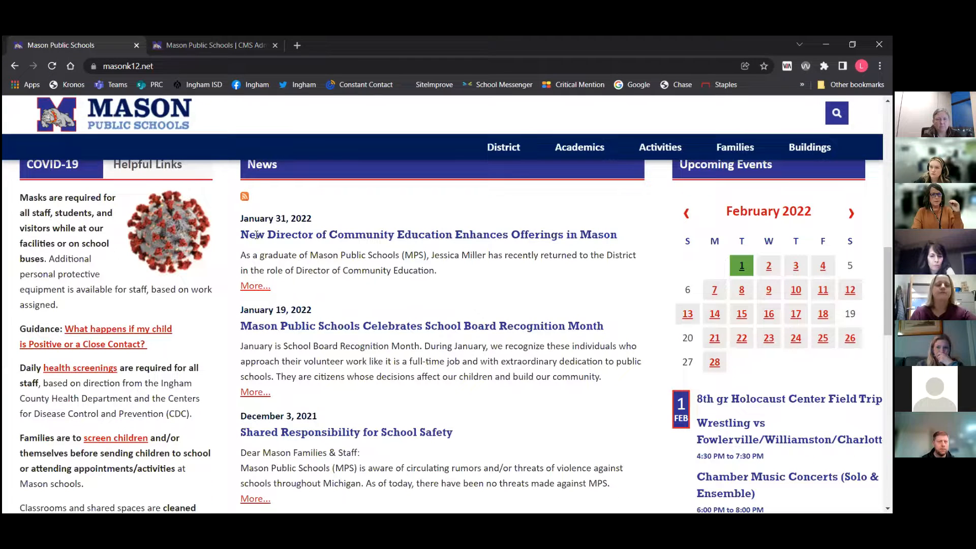
drag(239, 253, 447, 277)
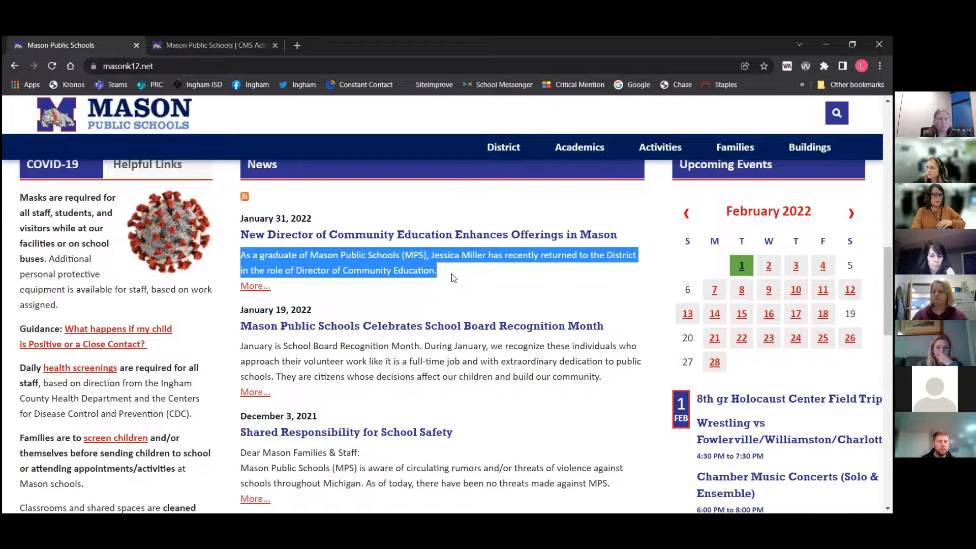
scroll(454, 277, up, 3)
scroll(452, 275, up, 1)
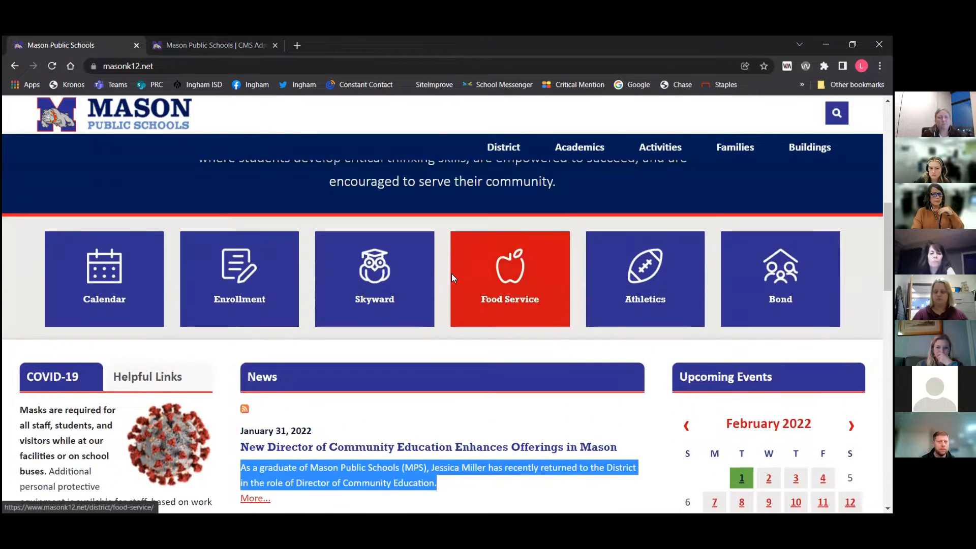
click(210, 46)
Add MPS Newsfeed as a secondary feed for the post
click(353, 229)
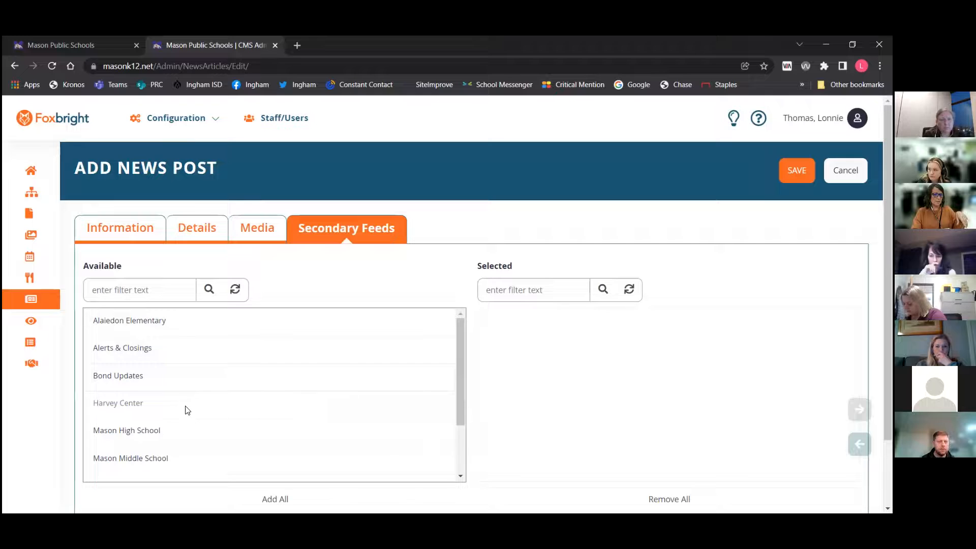
scroll(200, 405, down, 2)
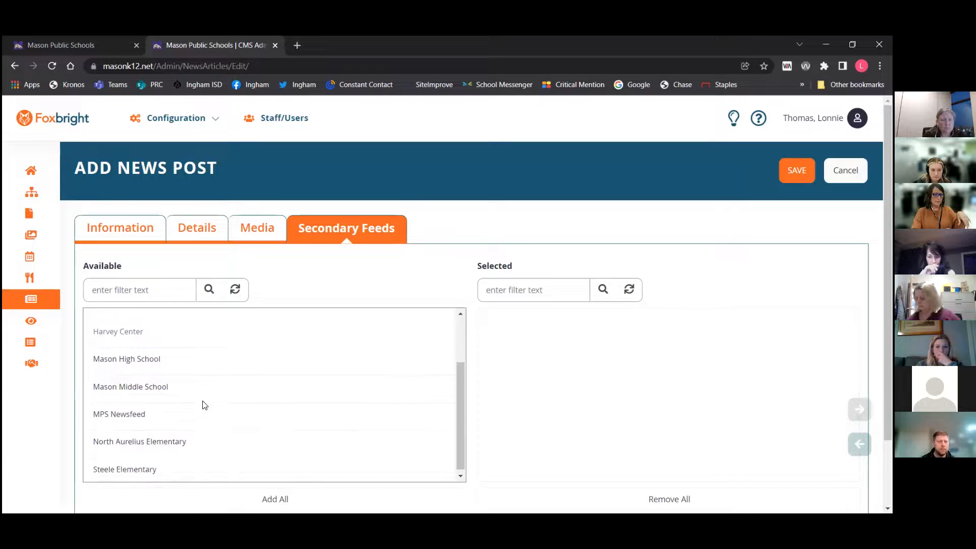
double_click(140, 409)
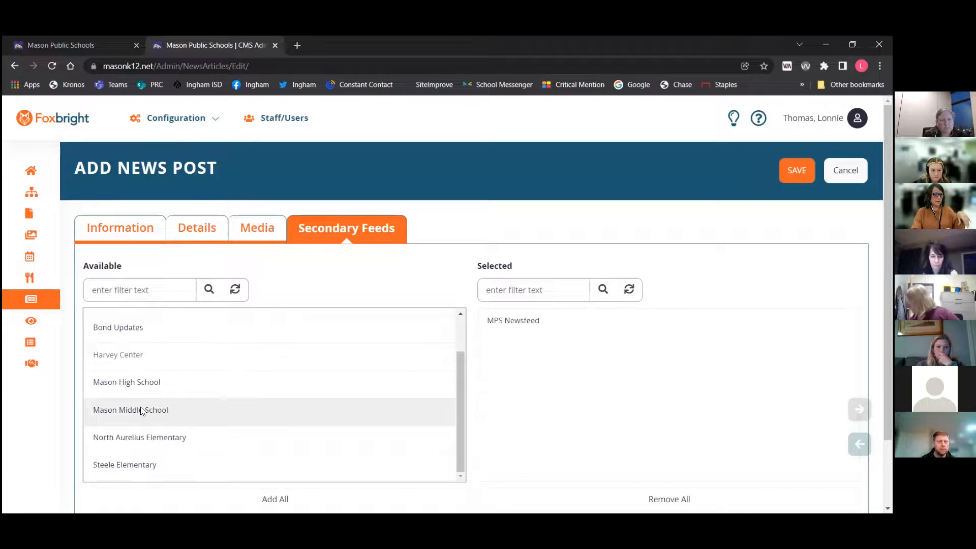
scroll(140, 410, up, 1)
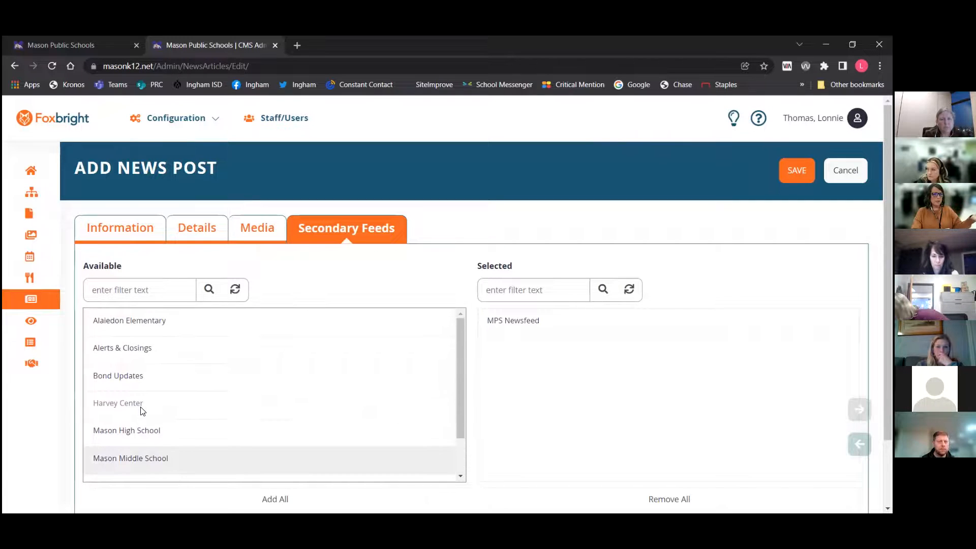
Add Alaiedon Elementary, North Aurelius Elementary and Steele Elementary as further secondary feeds for the post
double_click(147, 321)
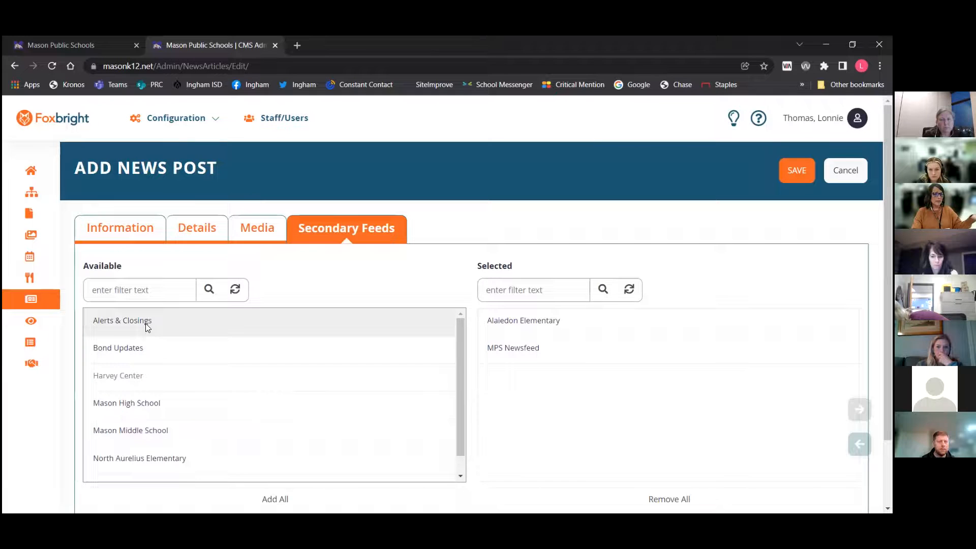
scroll(184, 388, down, 1)
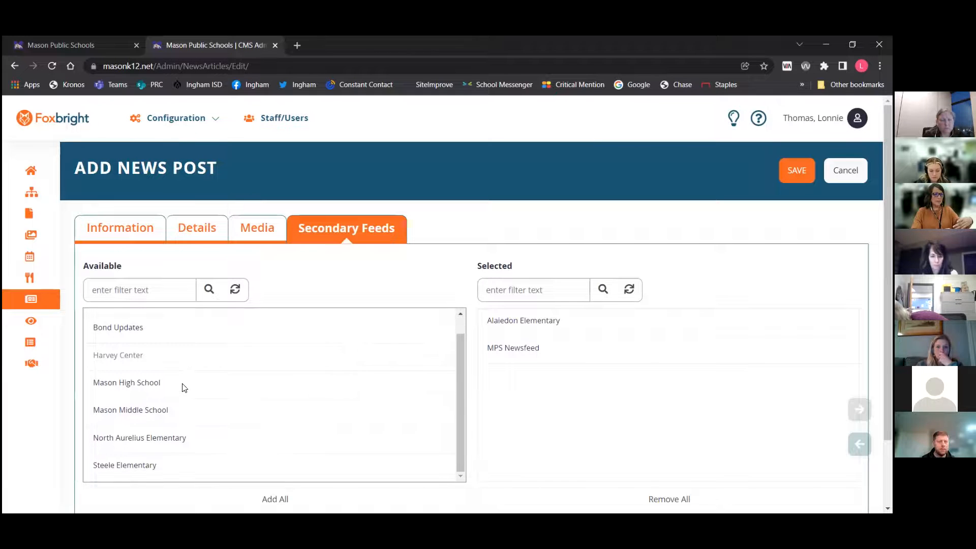
double_click(153, 437)
double_click(148, 460)
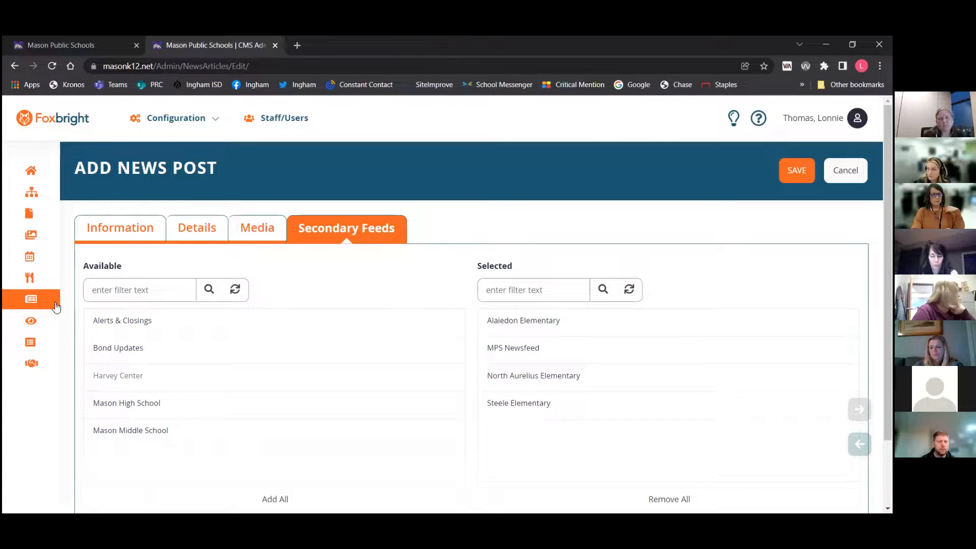
On the public site, open the James C. Harvey Educational Center page and browse its Highlights carousel
mouse_move(42, 322)
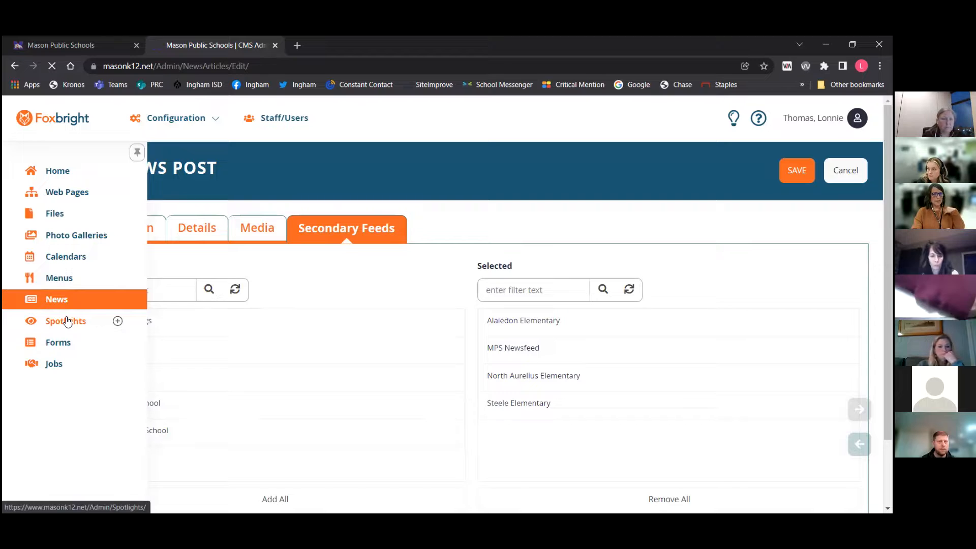
click(81, 45)
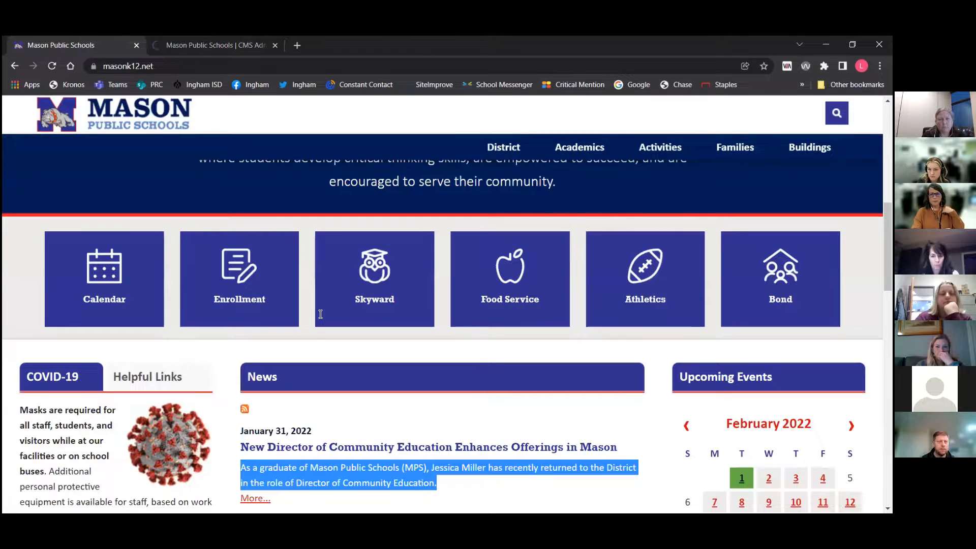
click(746, 183)
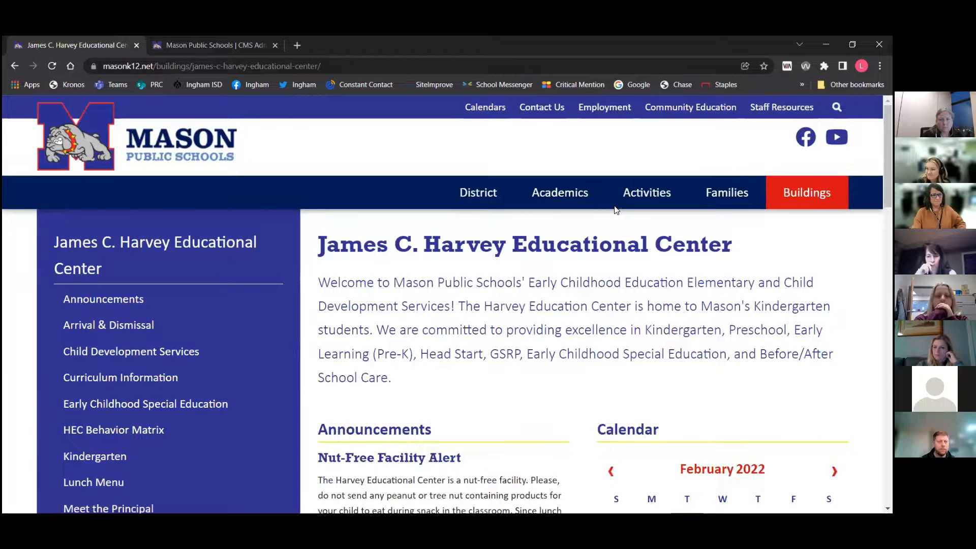
scroll(692, 264, down, 1)
scroll(692, 265, down, 18)
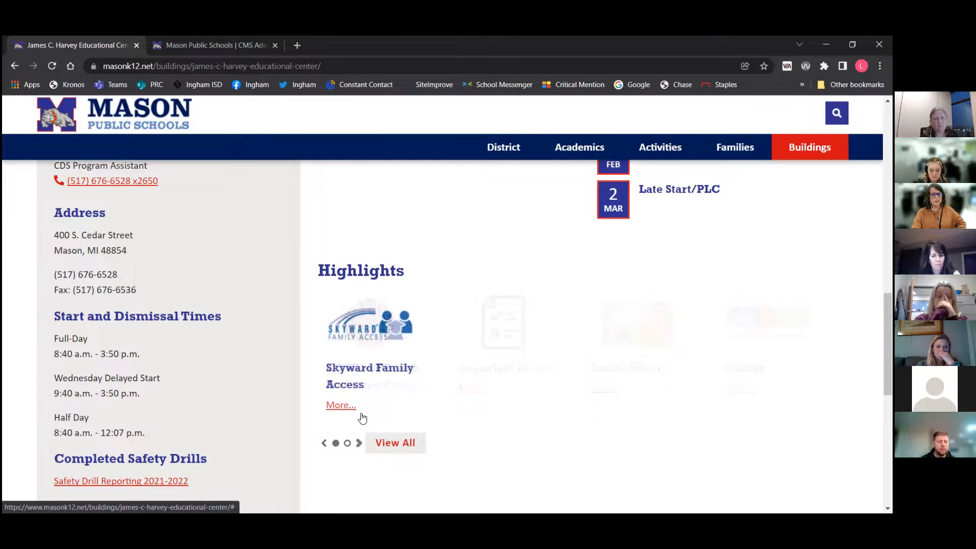
click(323, 443)
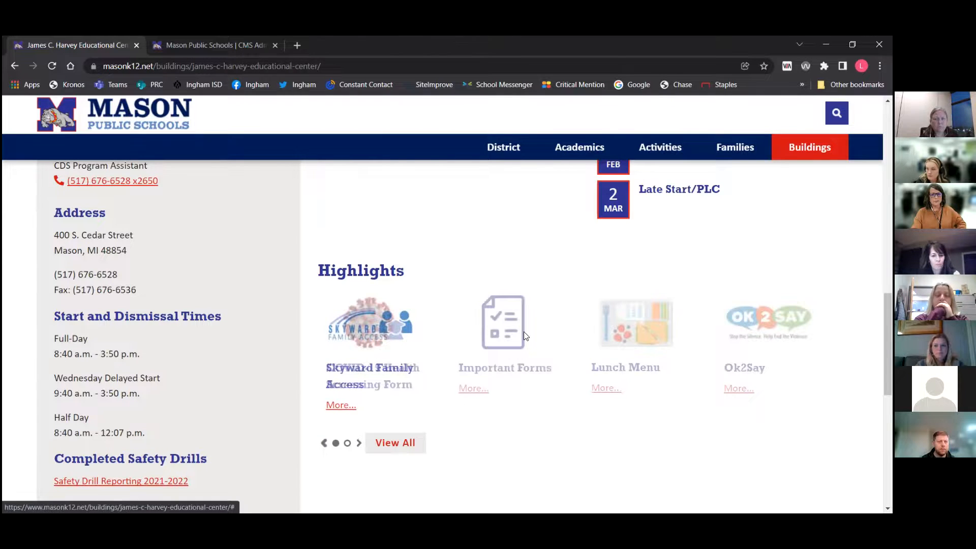
click(357, 446)
click(357, 445)
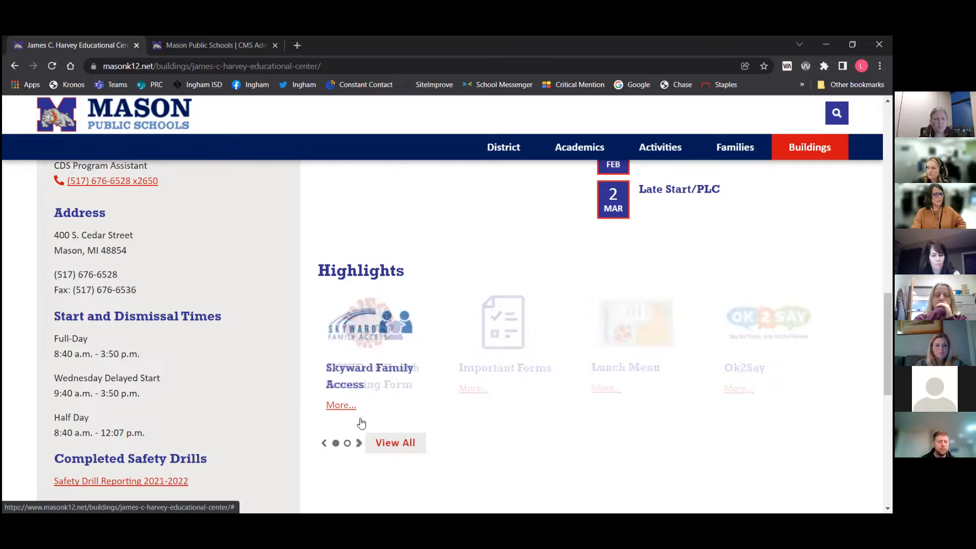
click(355, 442)
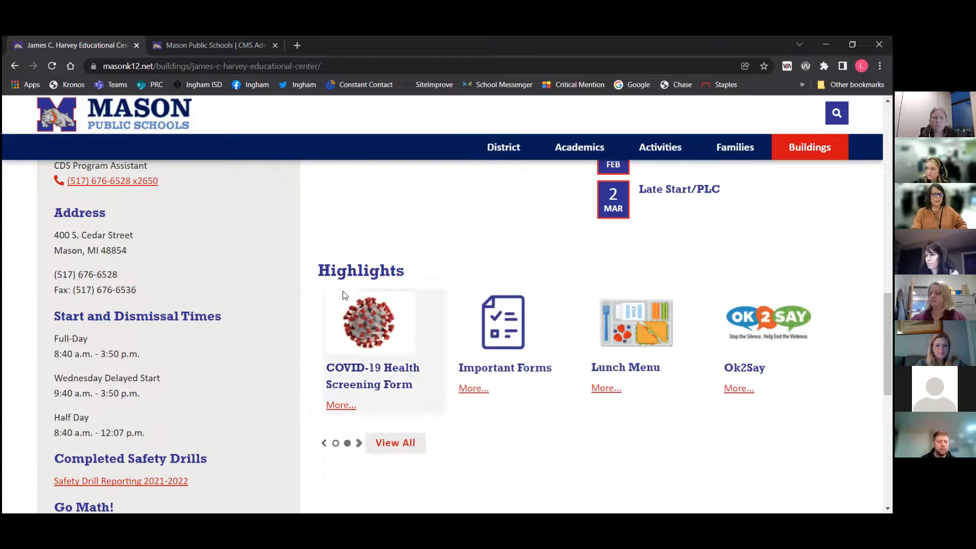
Start adding a new spotlight in the CMS and set its primary group to Alaiedon Elementary
click(190, 45)
mouse_move(51, 329)
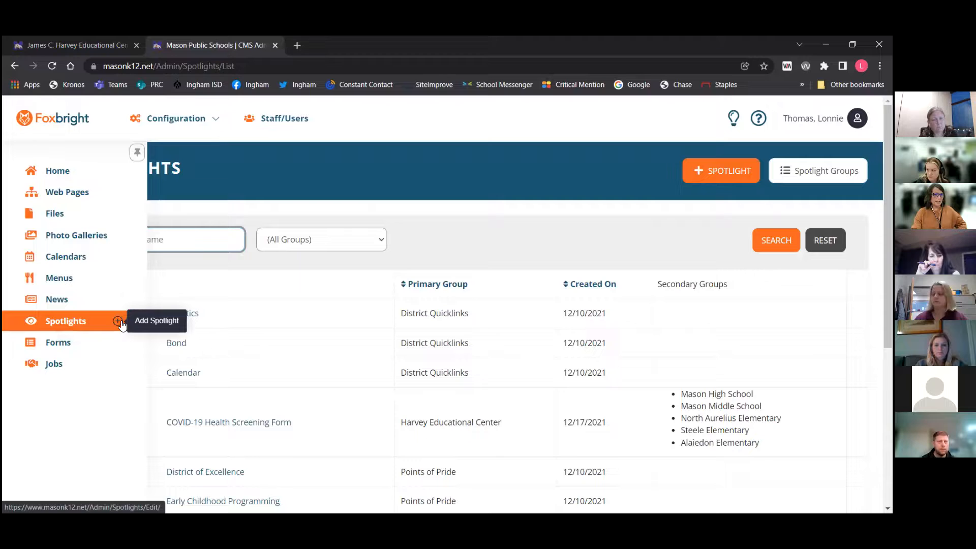
click(729, 176)
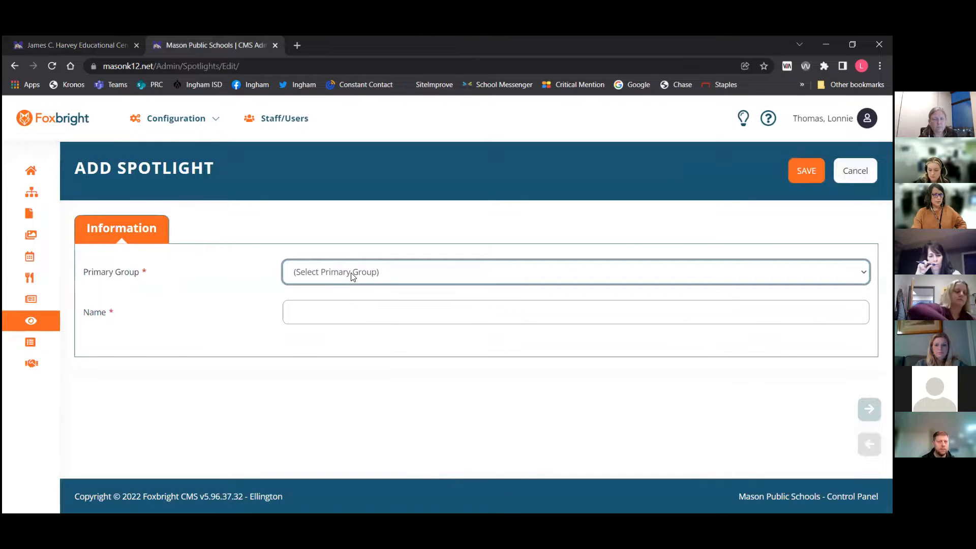
click(352, 276)
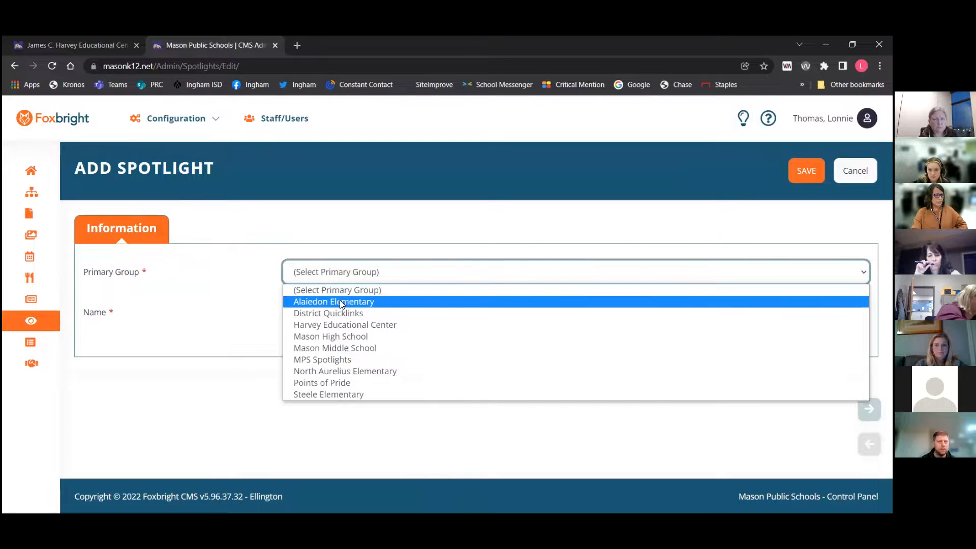
click(341, 304)
click(339, 275)
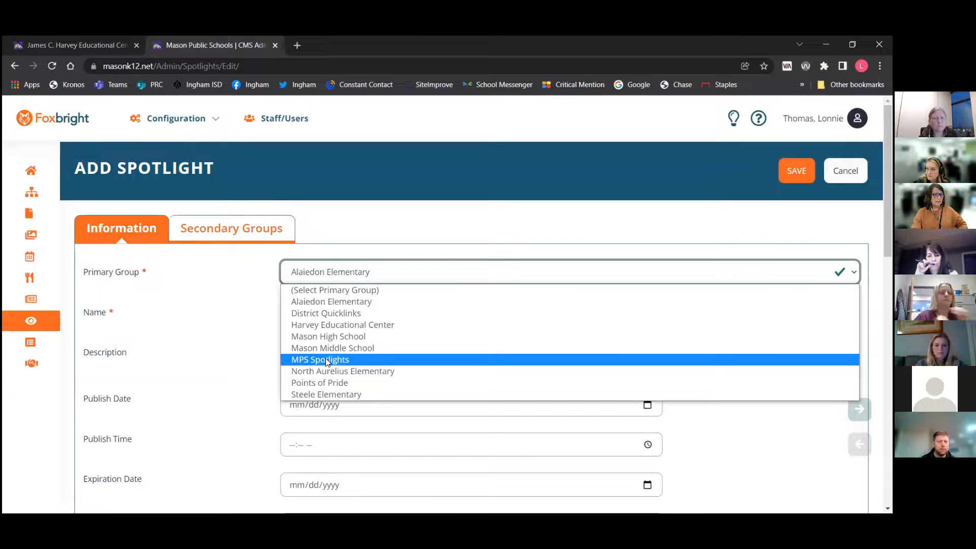
click(336, 306)
Enter title as the spotlight's name
click(285, 311)
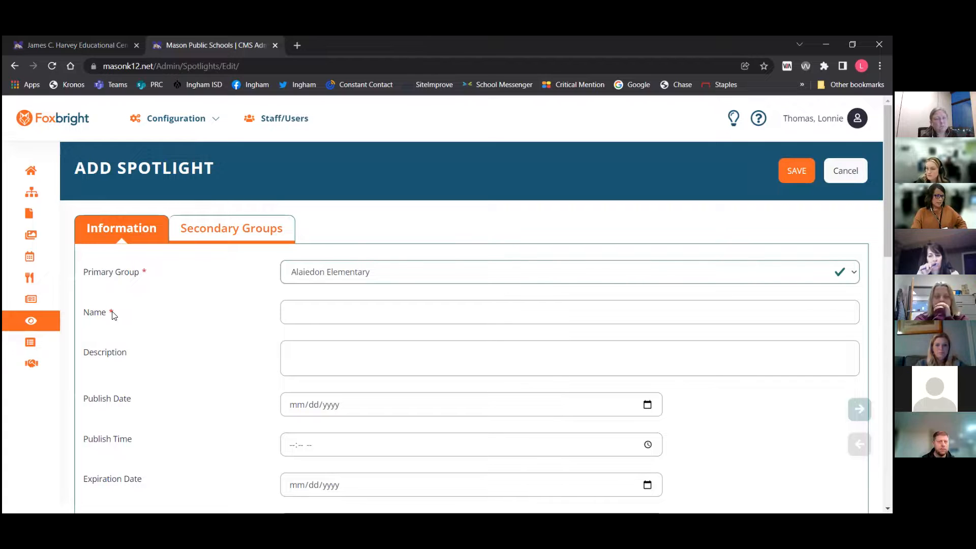
click(318, 307)
text(title)
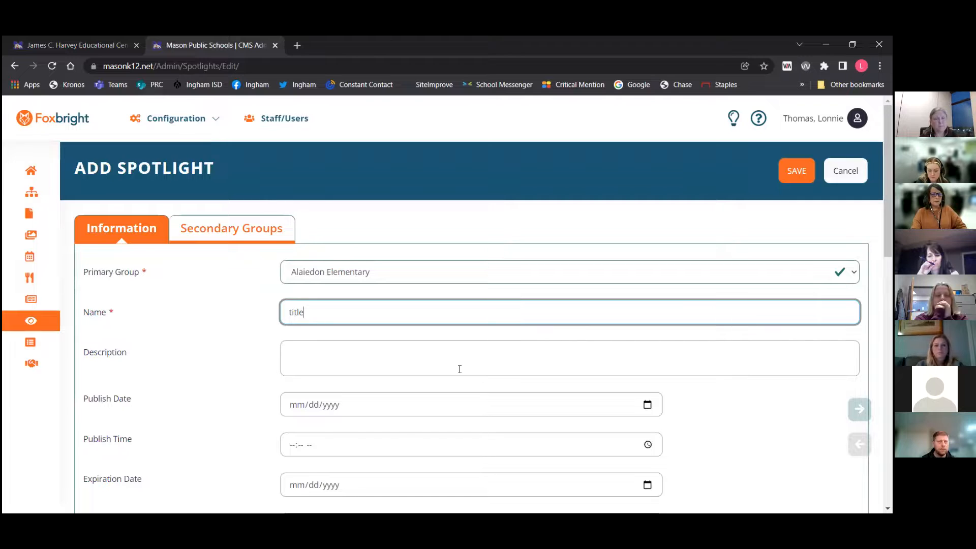
scroll(459, 369, down, 2)
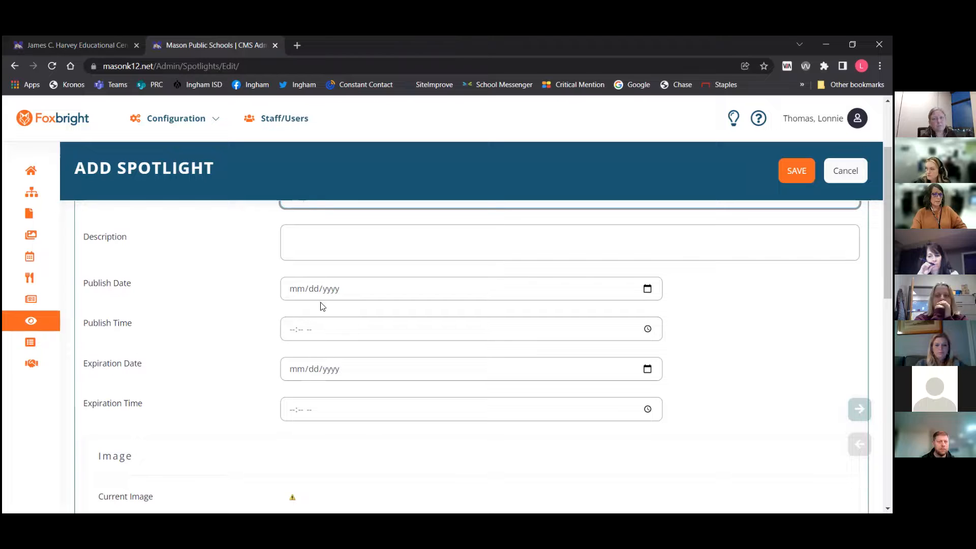
scroll(323, 358, down, 4)
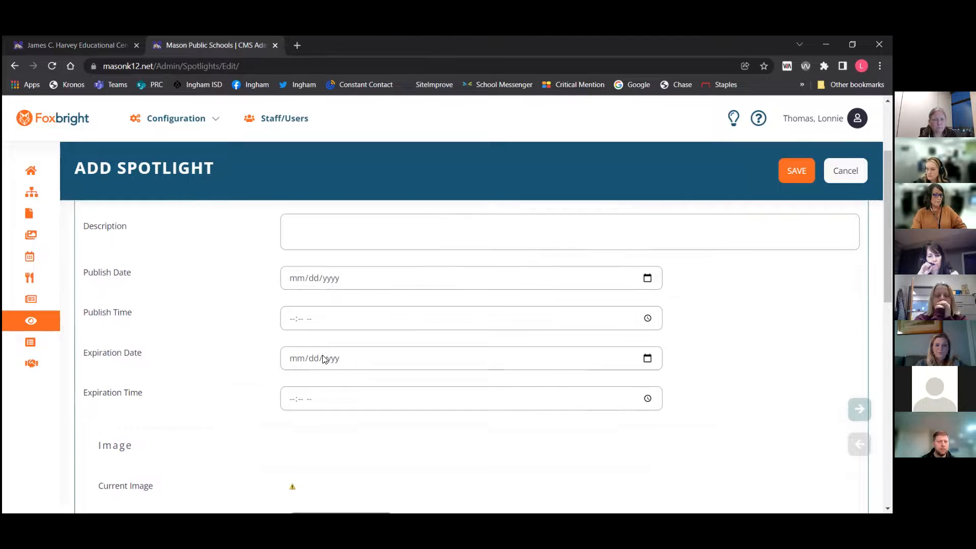
scroll(324, 358, down, 1)
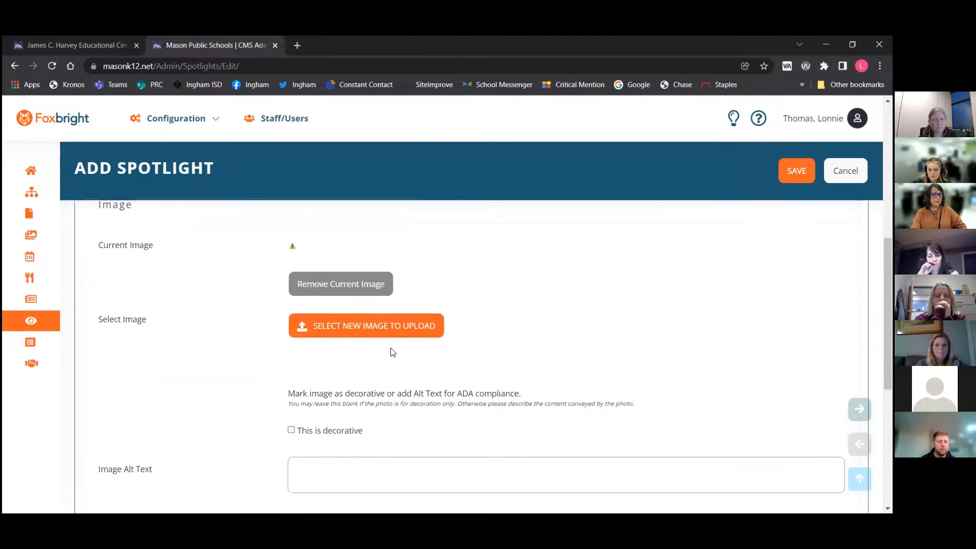
click(355, 326)
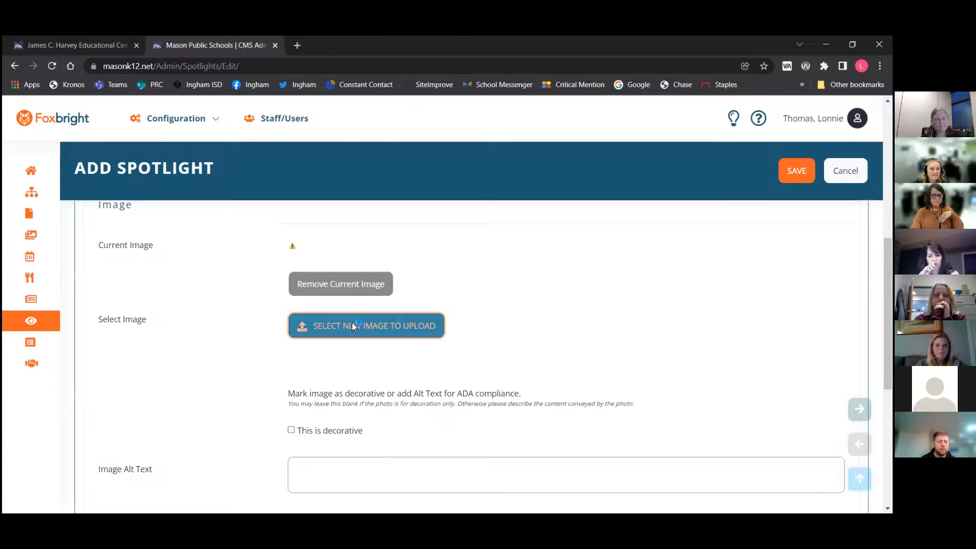
double_click(461, 138)
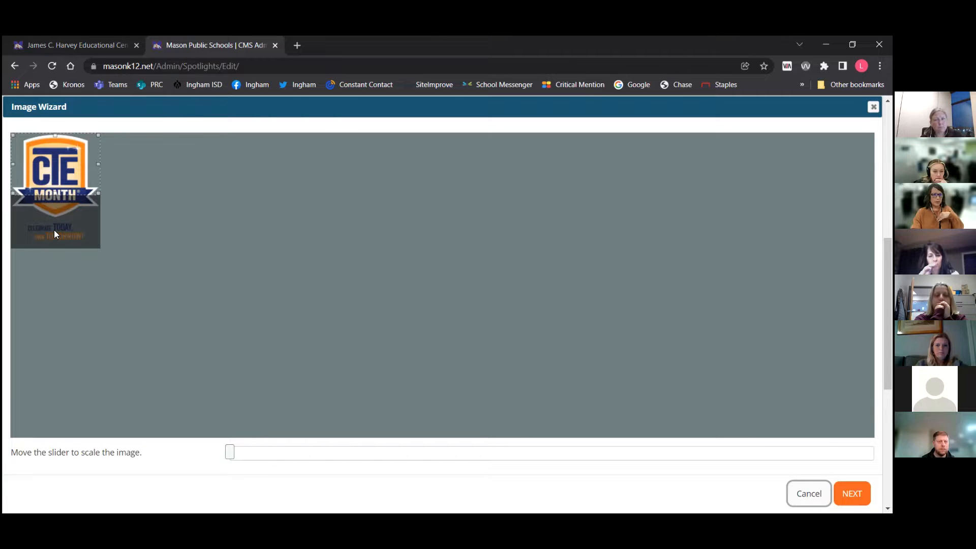
click(805, 492)
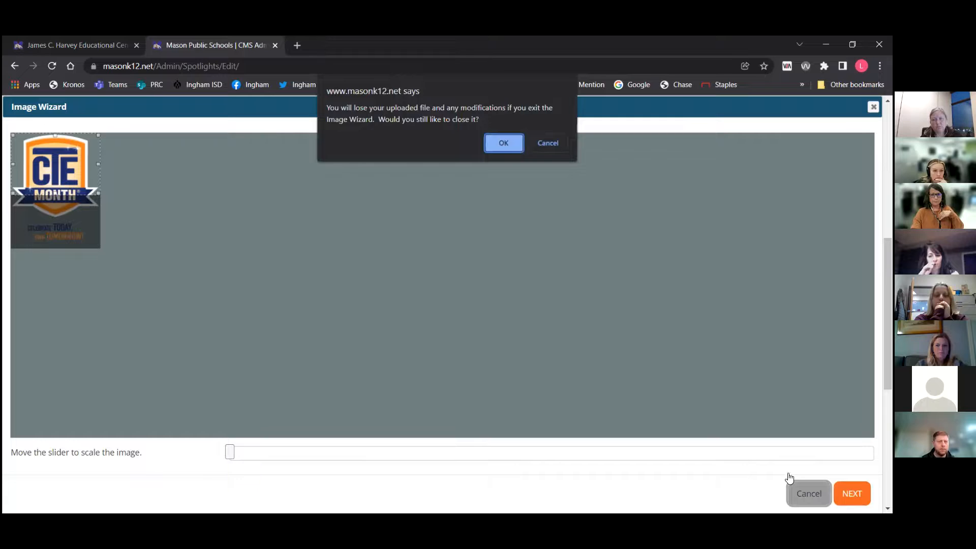
click(496, 138)
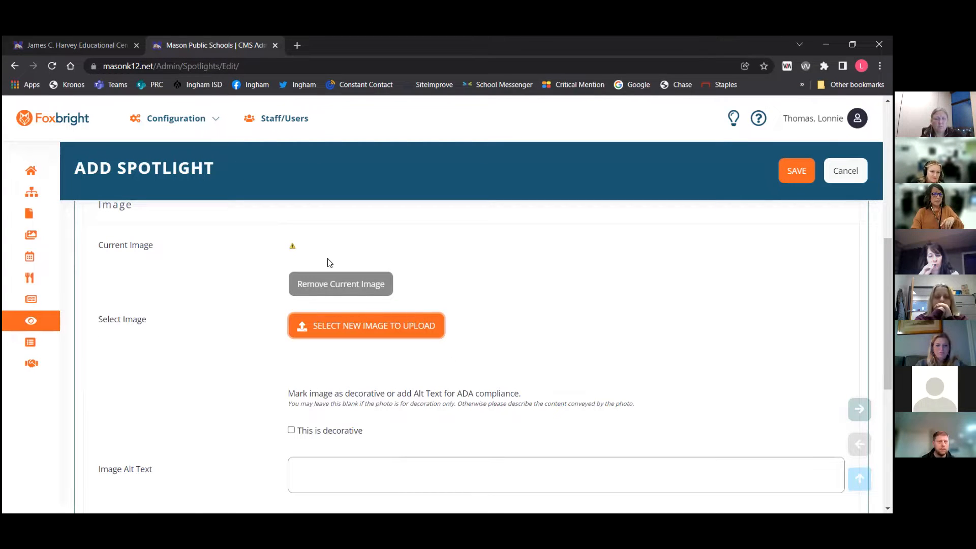
Compare with the Harvey Educational Center's Highlights carousel on the public site, then return to the spotlight editor
click(86, 45)
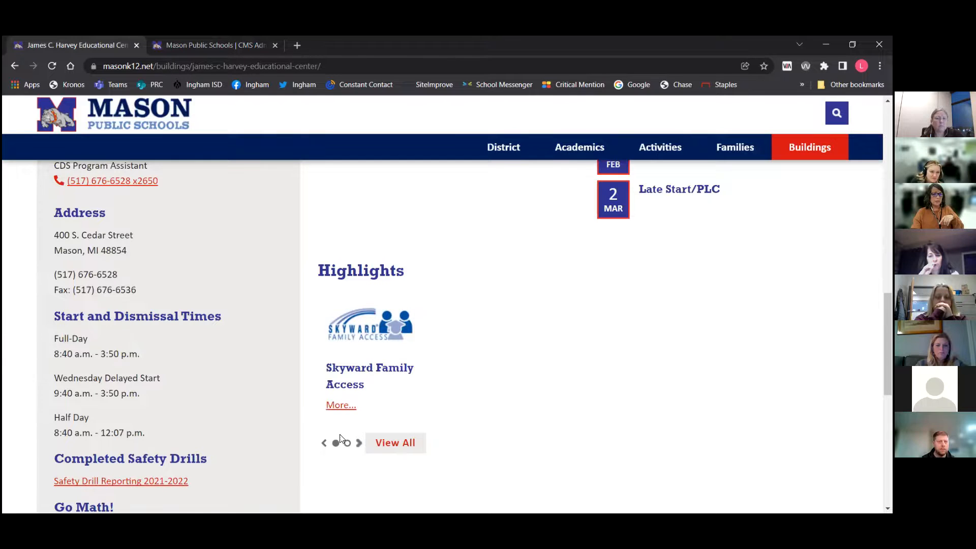
click(324, 443)
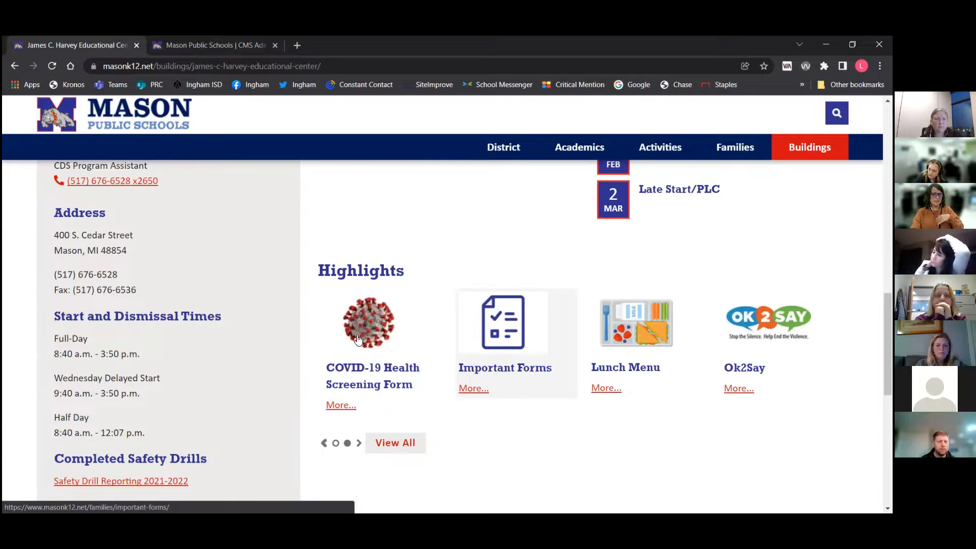
click(221, 45)
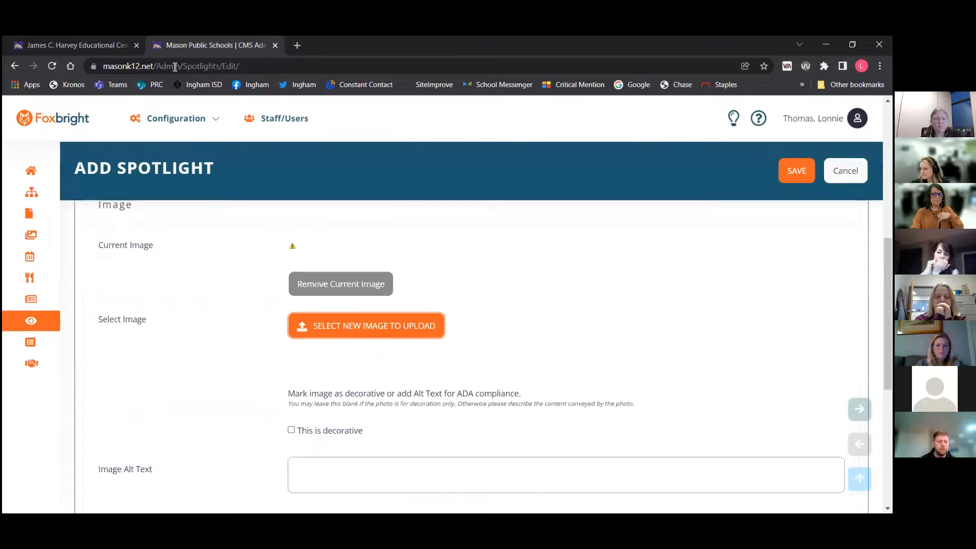
Mark the spotlight image as decorative
scroll(581, 324, down, 2)
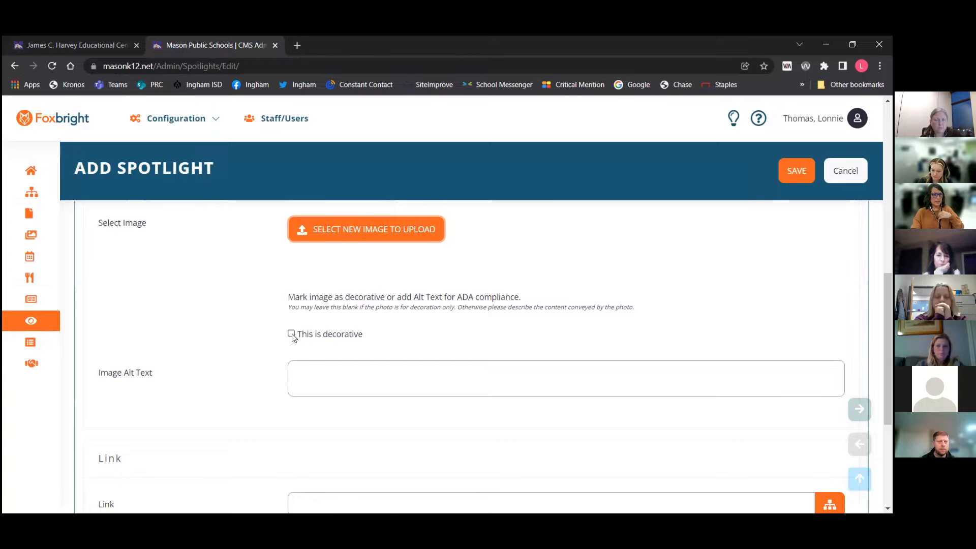
scroll(293, 335, up, 9)
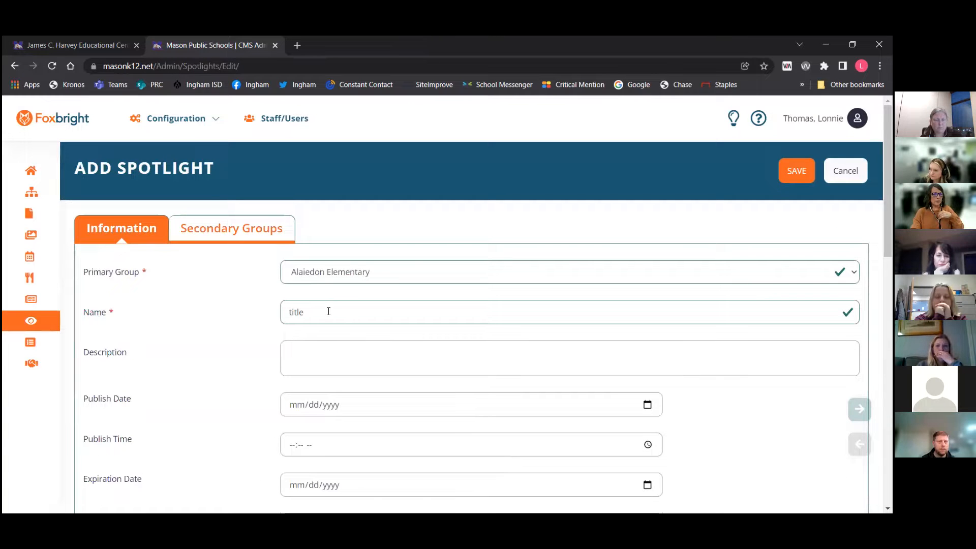
scroll(300, 317, down, 10)
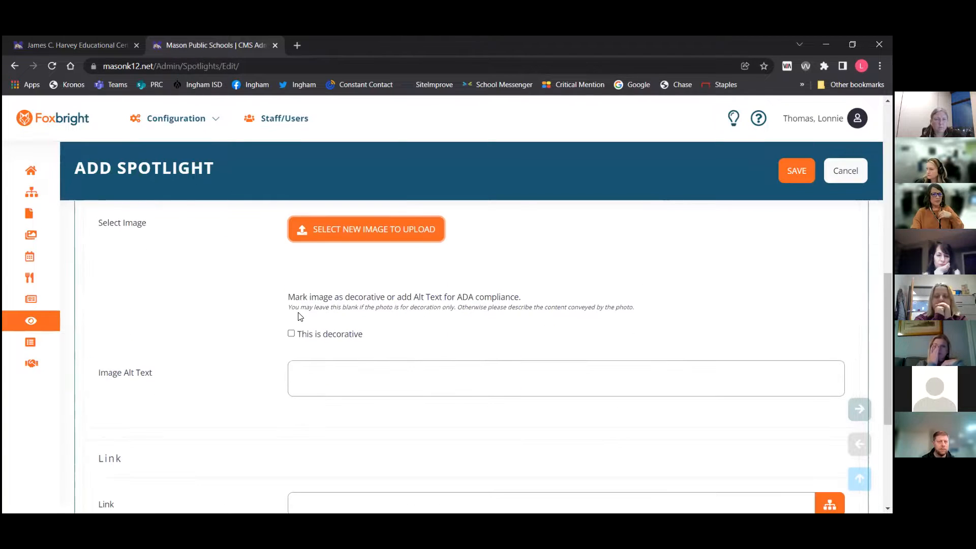
click(340, 383)
click(291, 334)
Link the spotlight to the Academics > Curriculum & Instruction page using the link selector
scroll(412, 339, down, 4)
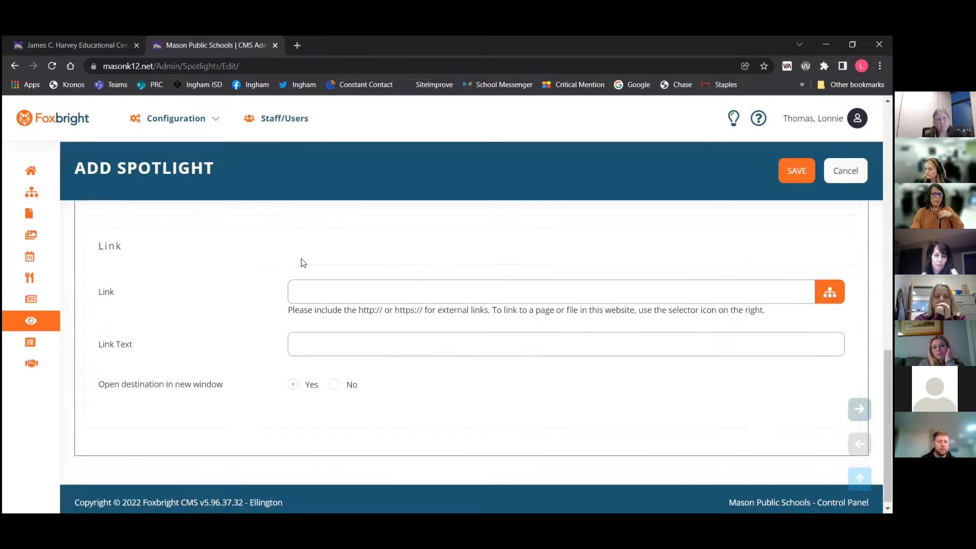
click(370, 288)
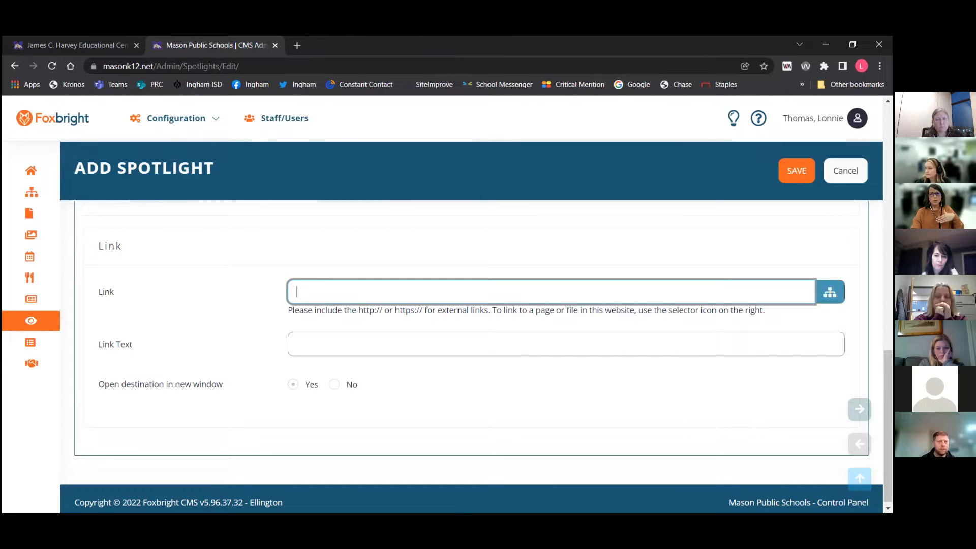
click(830, 292)
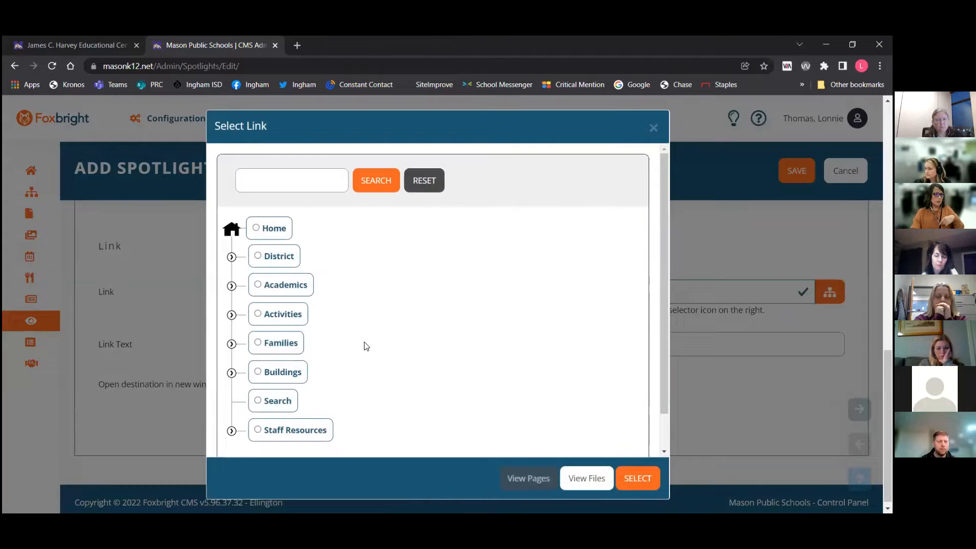
click(260, 308)
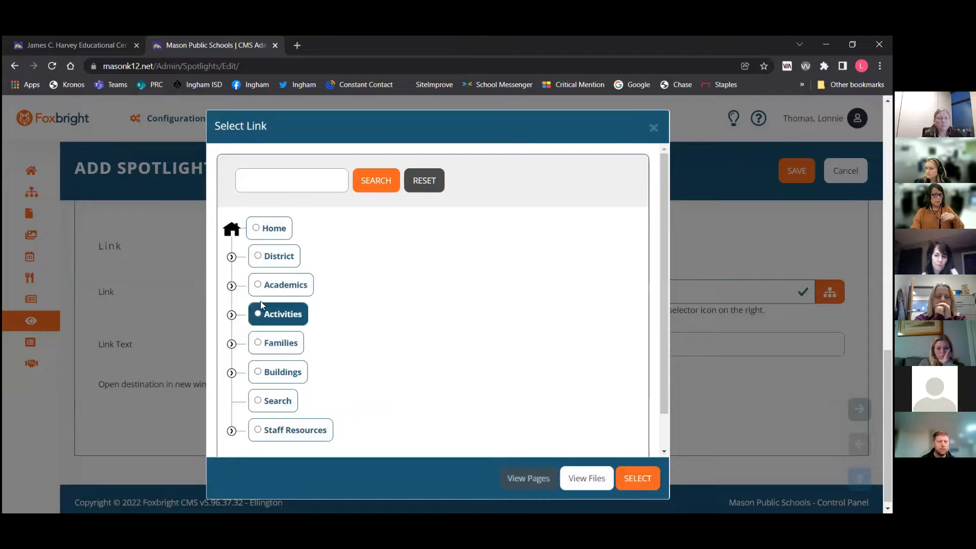
click(232, 287)
click(339, 343)
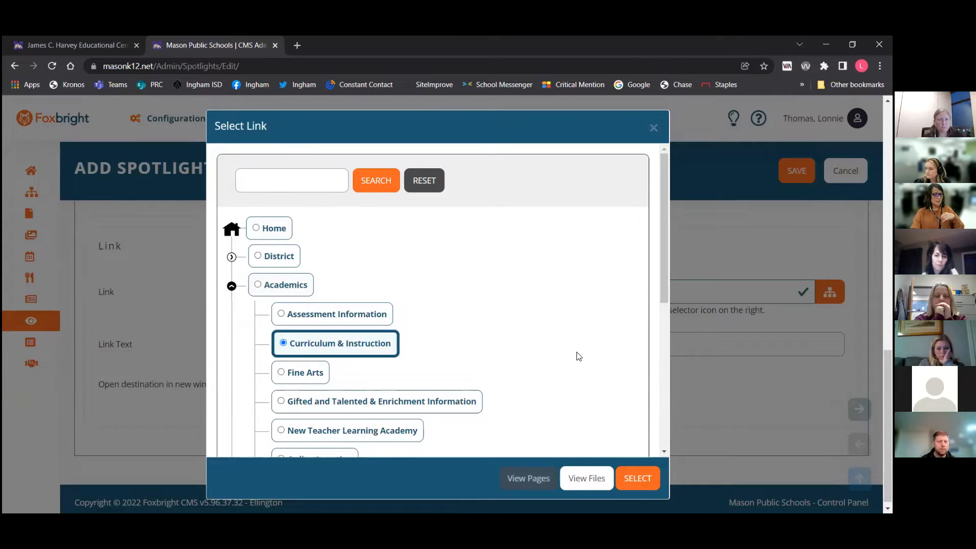
click(633, 479)
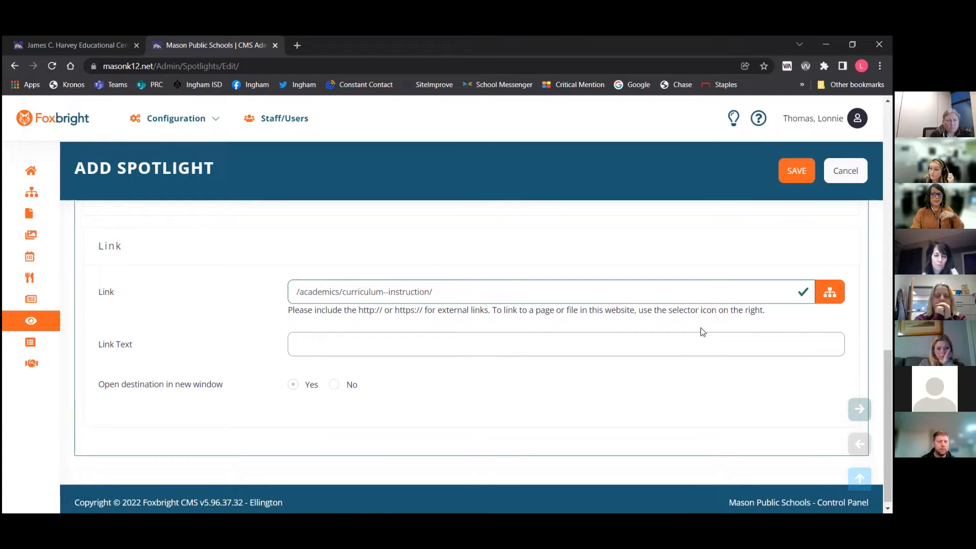
click(334, 385)
click(437, 291)
click(295, 386)
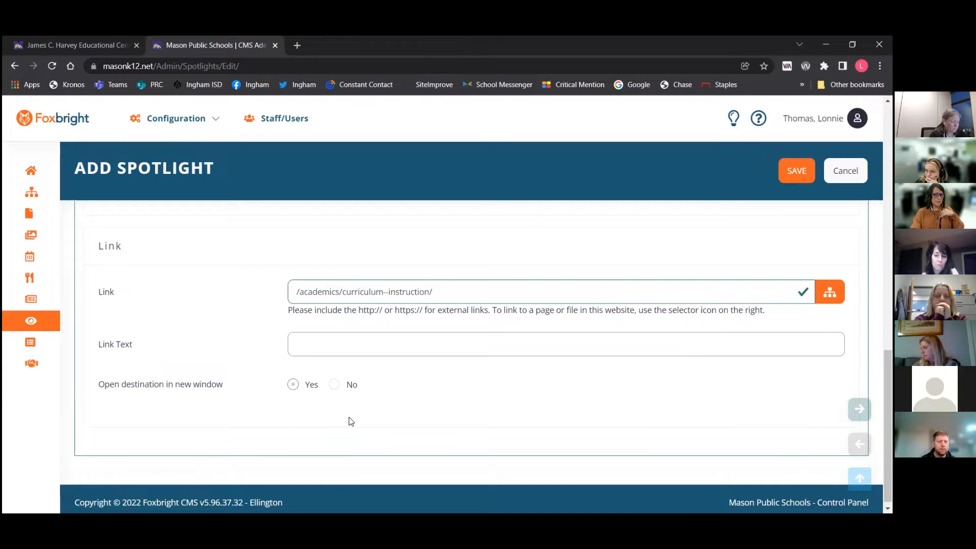
Add North Aurelius Elementary and Steele Elementary as the spotlight's secondary groups
scroll(412, 421, up, 5)
scroll(412, 421, up, 8)
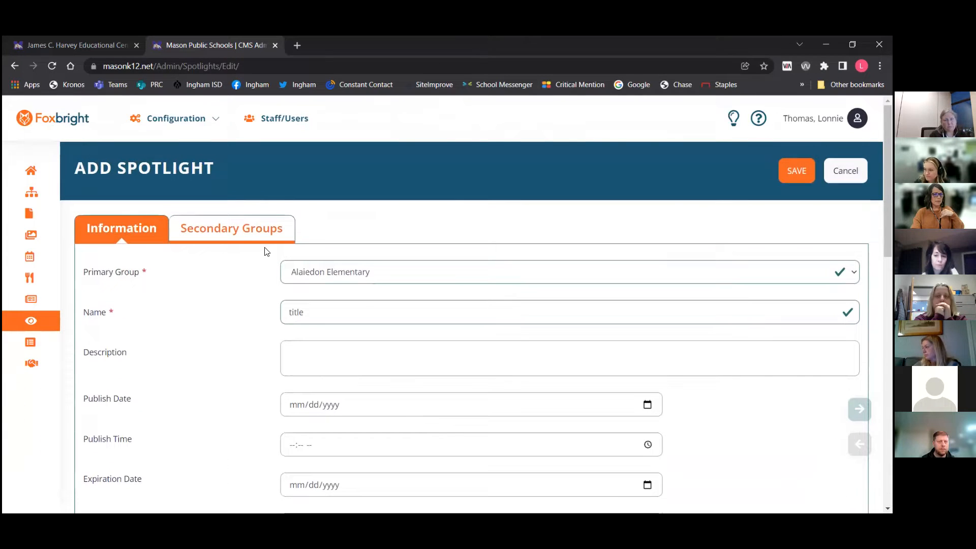
click(242, 230)
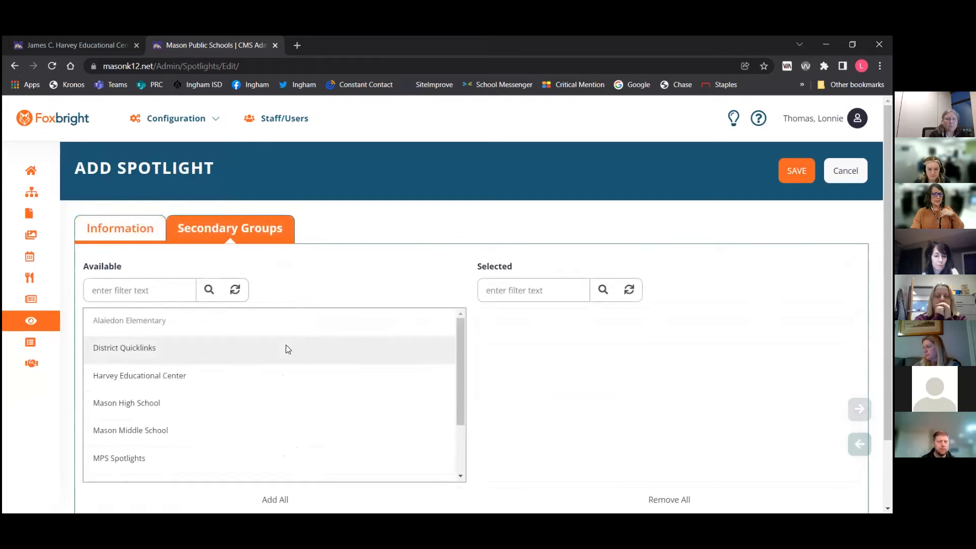
scroll(214, 397, down, 3)
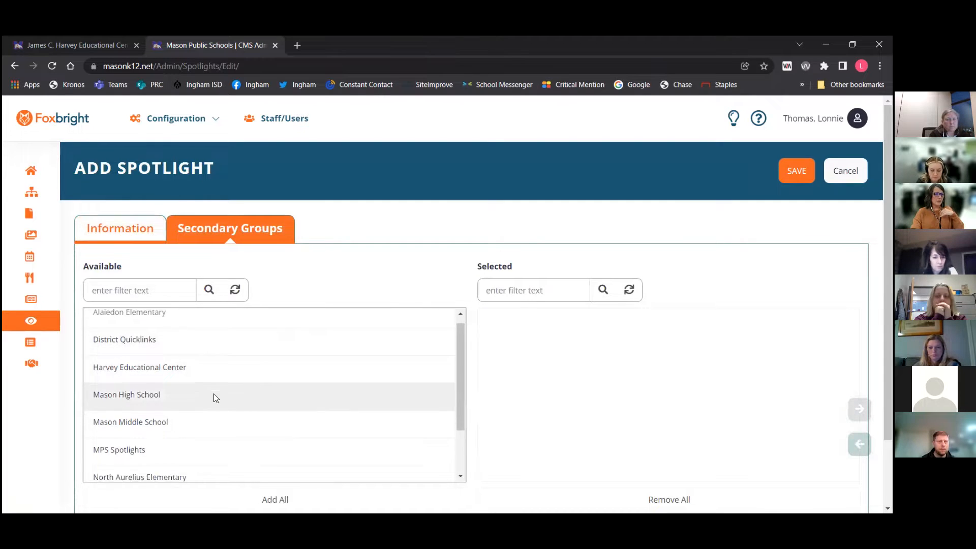
click(213, 405)
click(174, 466)
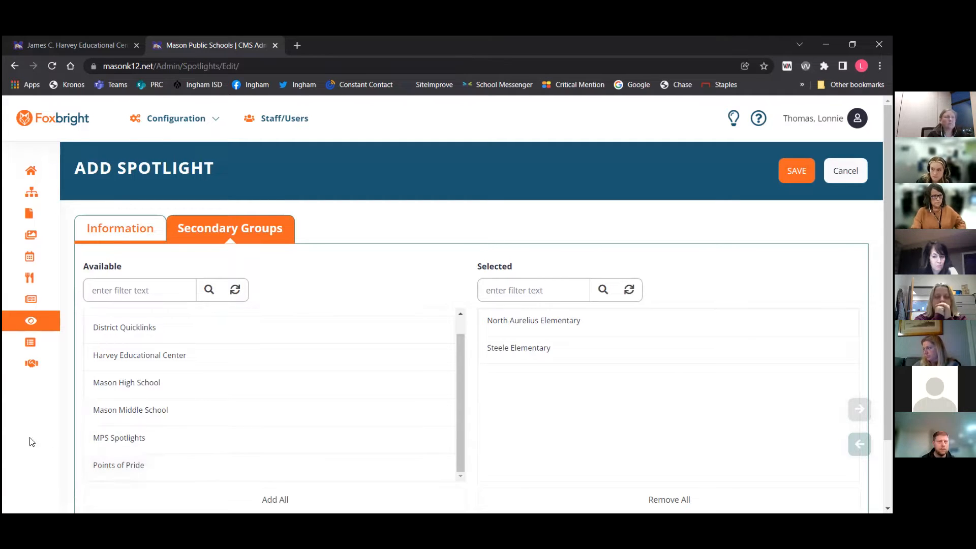
Return to the CMS dashboard
mouse_move(74, 364)
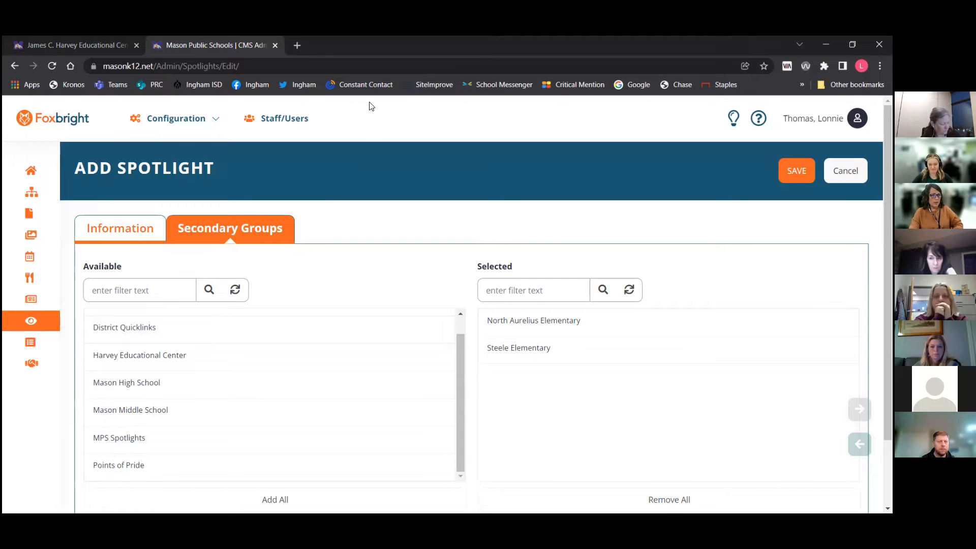
click(33, 170)
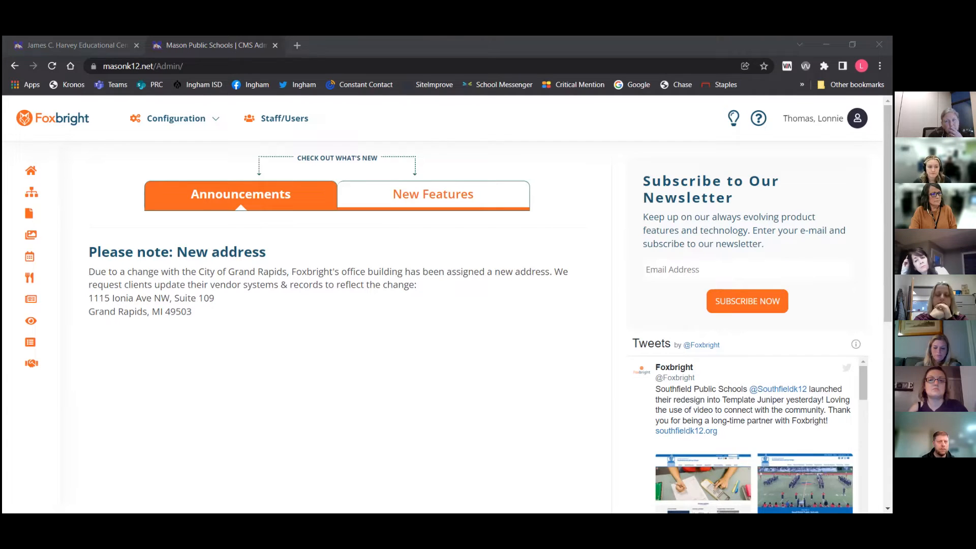
key(alt+Tab)
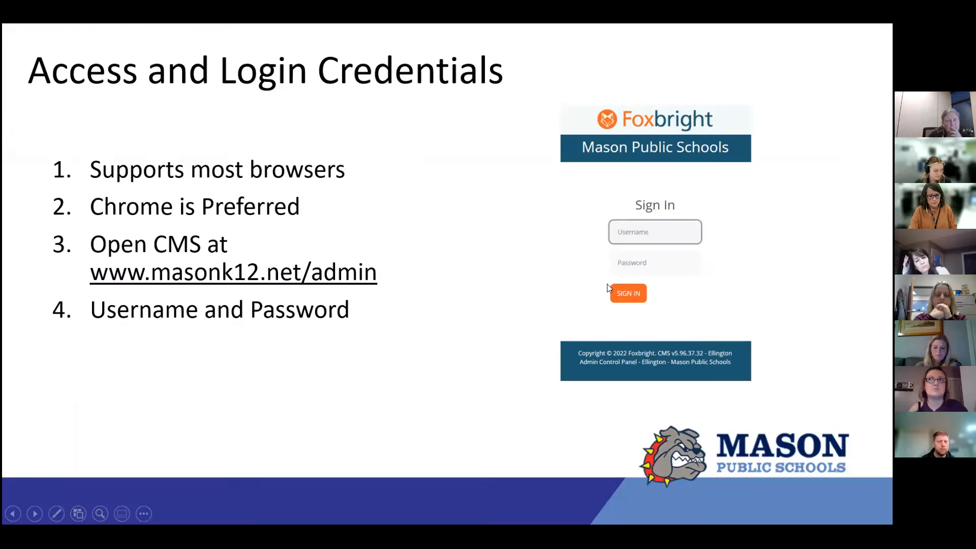
key(Right)
key(Right)
key(Right)
key(Right)
key(Right)
key(Right)
key(Right)
key(Right)
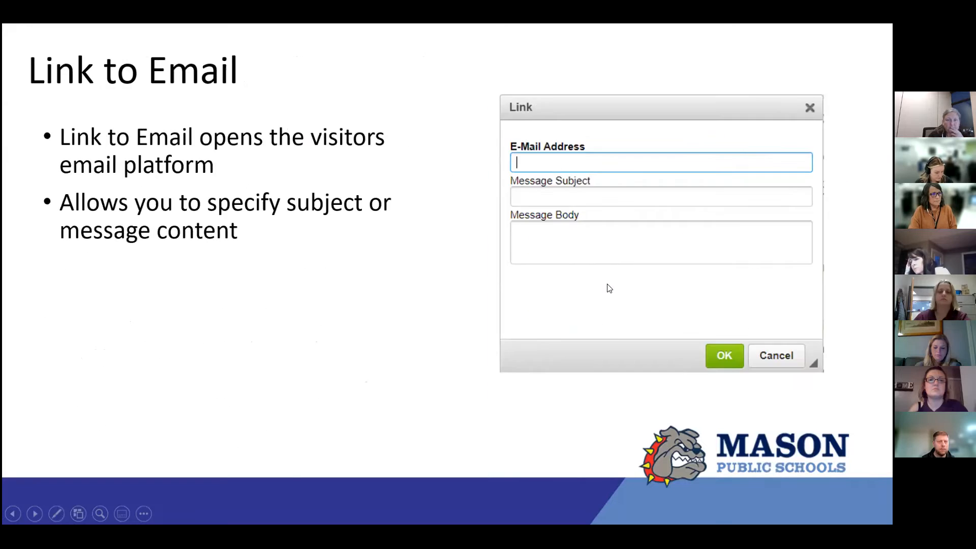